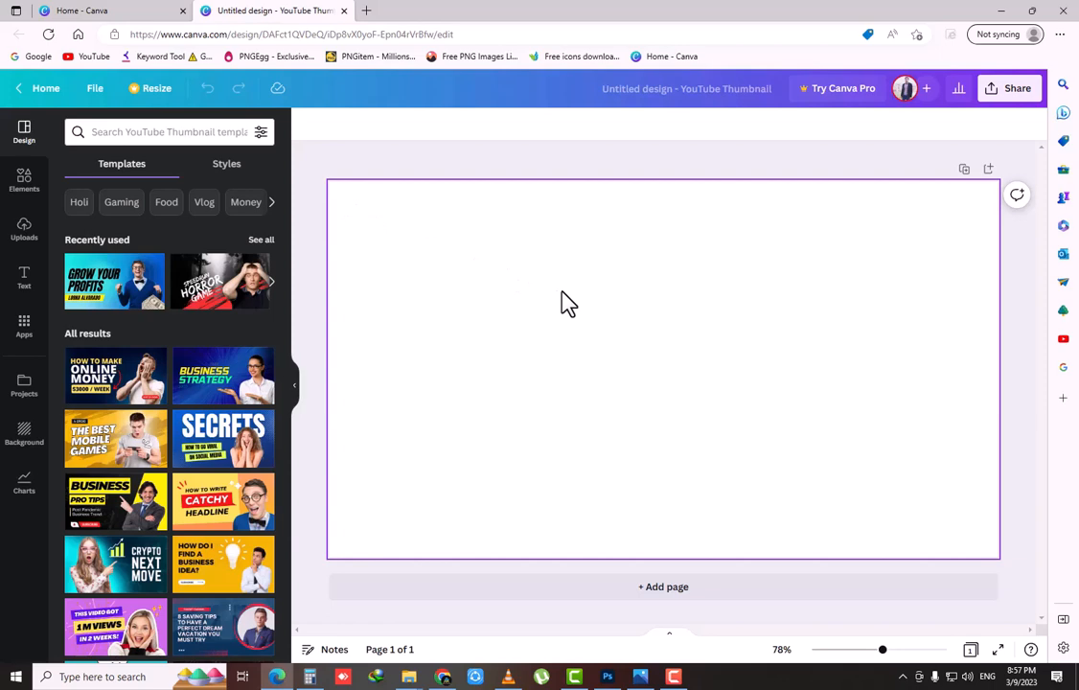
left_click(16, 182)
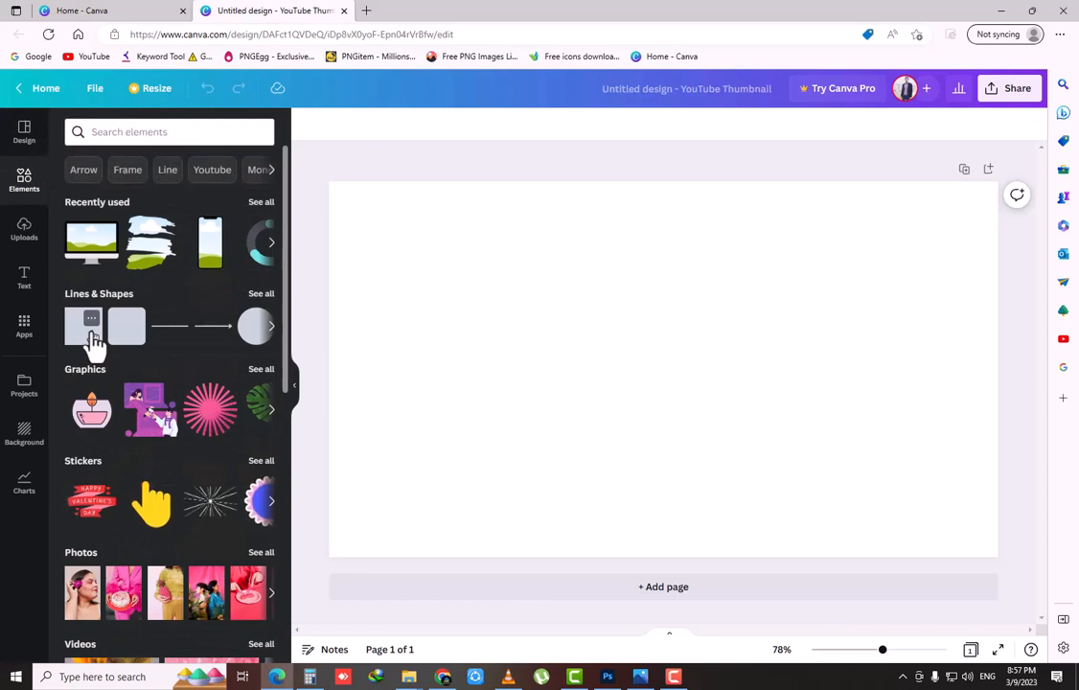
left_click(28, 136)
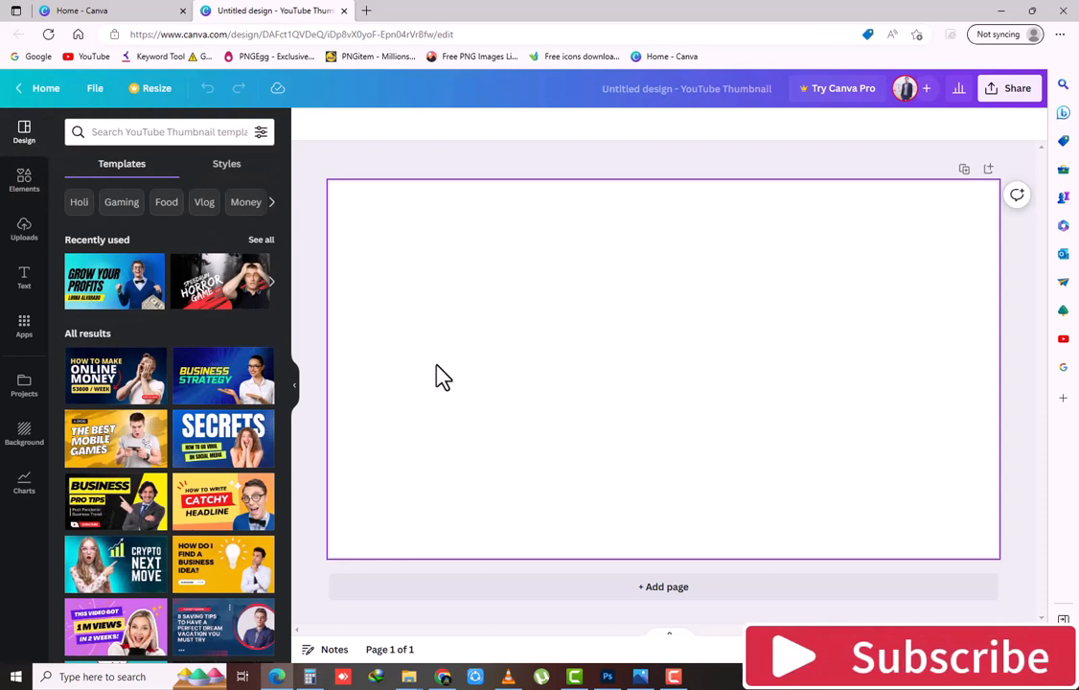
Insert a square shape and enlarge it from its corners until it covers the whole thumbnail page
key("r")
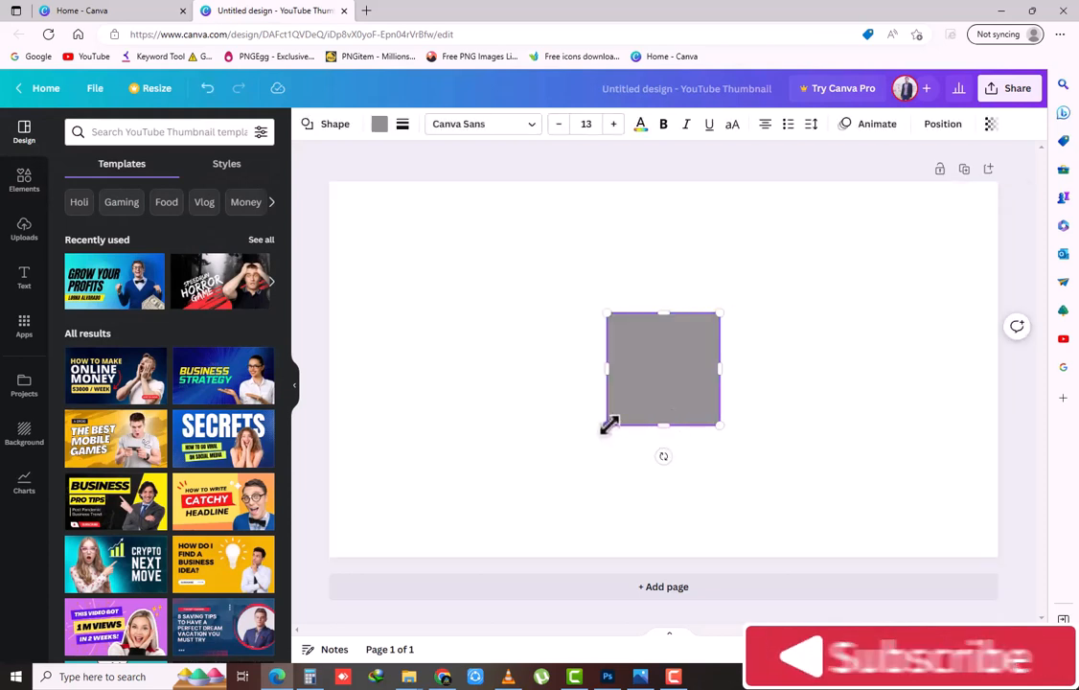
left_click_drag(608, 426, 328, 565)
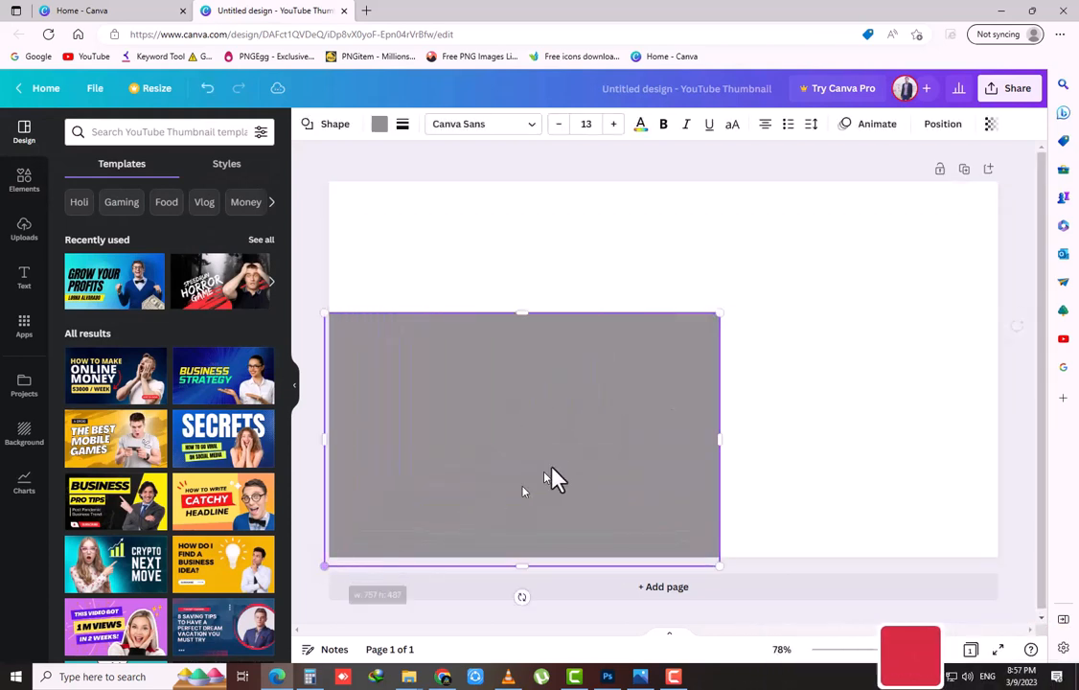
left_click_drag(723, 306, 865, 246)
left_click(718, 314)
mouse_move(718, 314)
left_mouse_down()
mouse_move(874, 260)
mouse_move(1000, 177)
left_mouse_up()
left_click(757, 161)
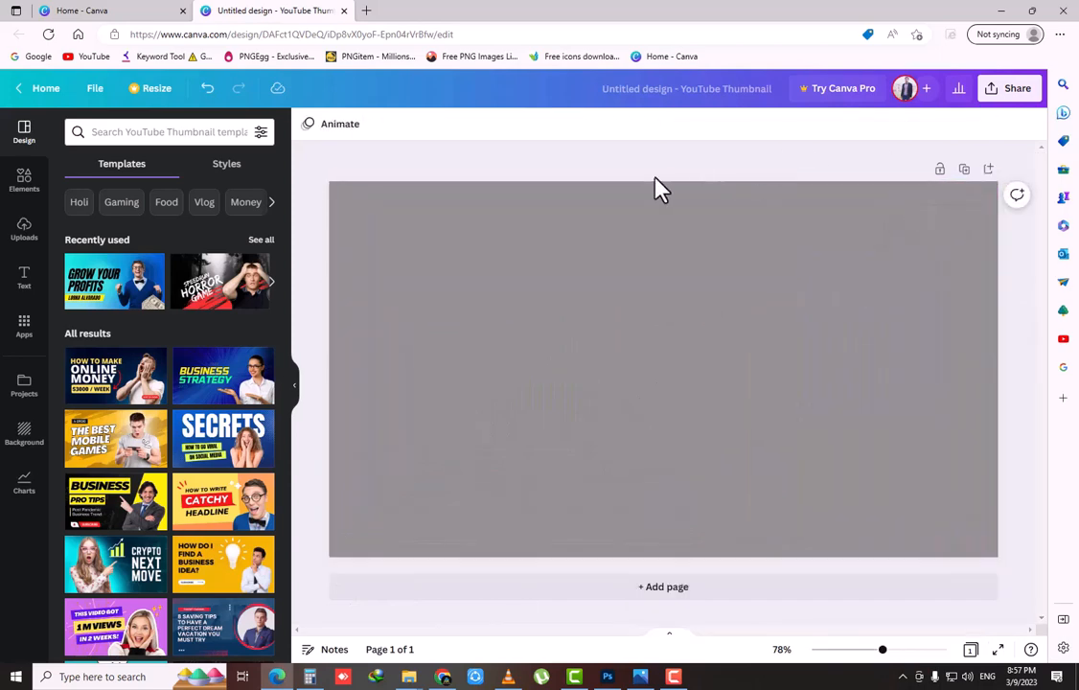
Fill the page-covering rectangle with the default solid yellow
left_click(399, 200)
left_click(380, 125)
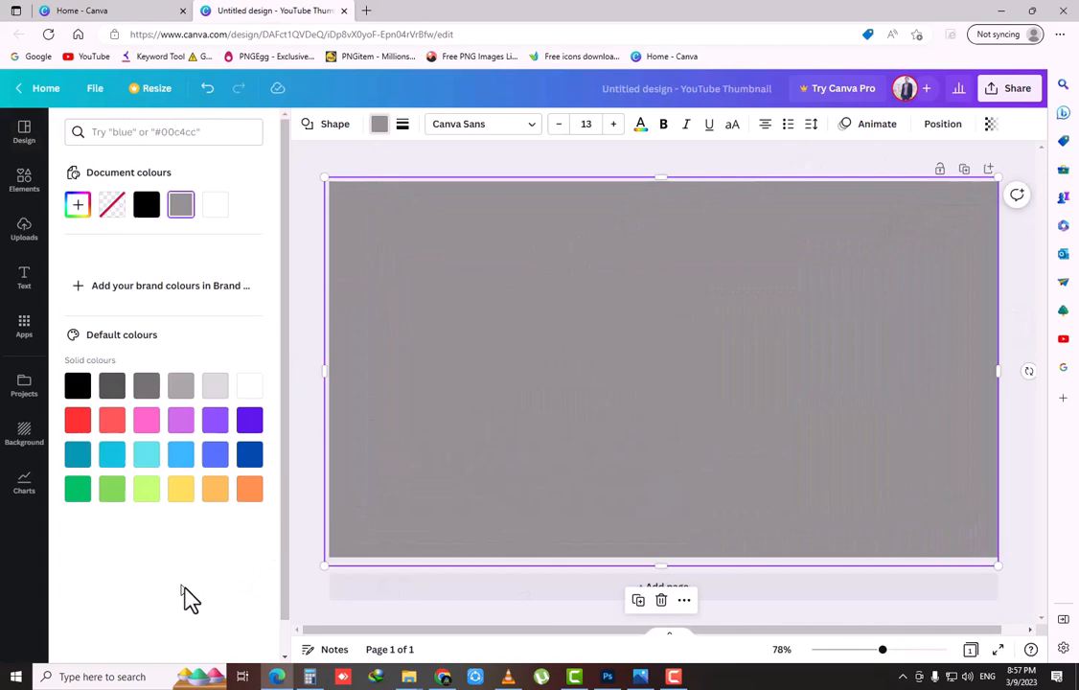
left_click(181, 488)
left_click(363, 176)
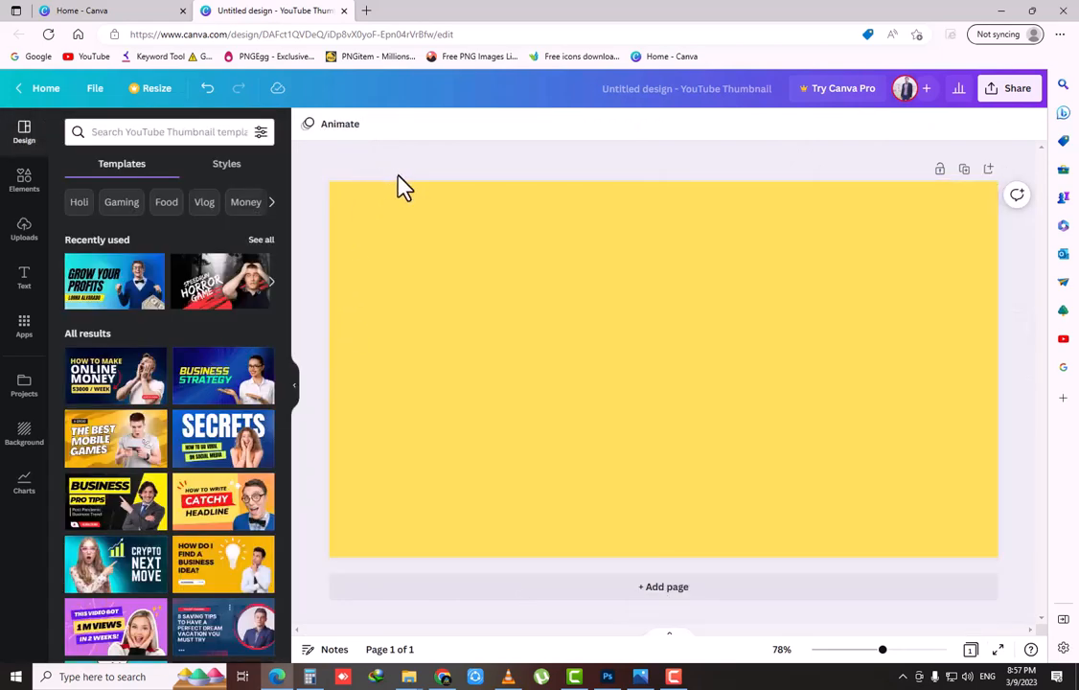
Add two black squares and stack them one above the other along the page's left side
key("ctrl+v")
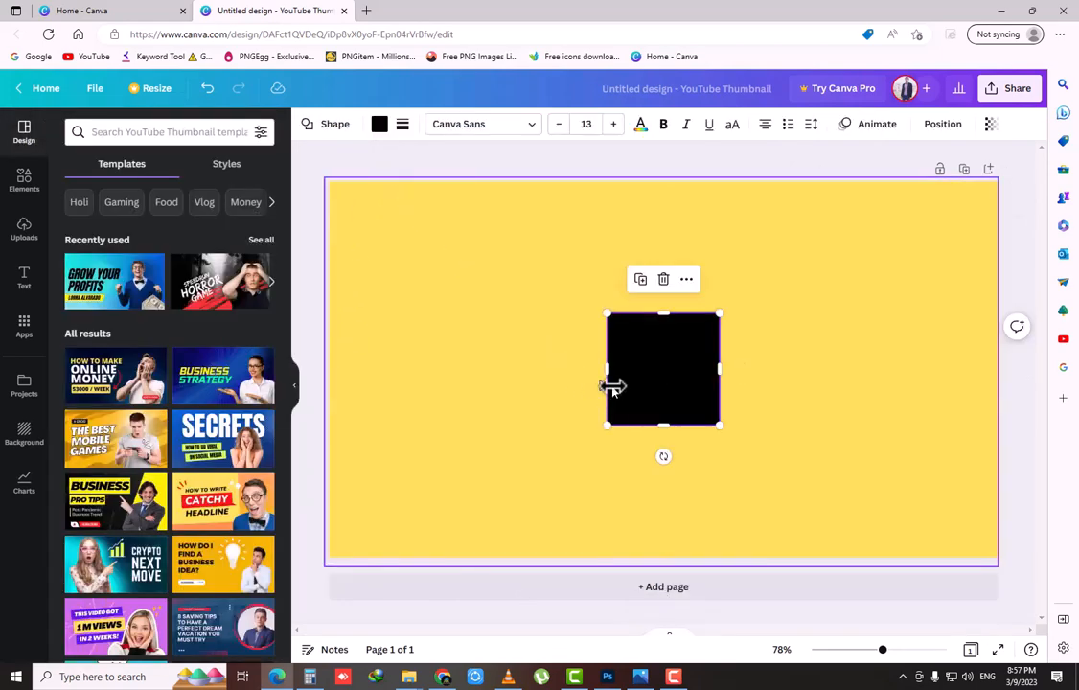
left_click_drag(666, 396, 396, 270)
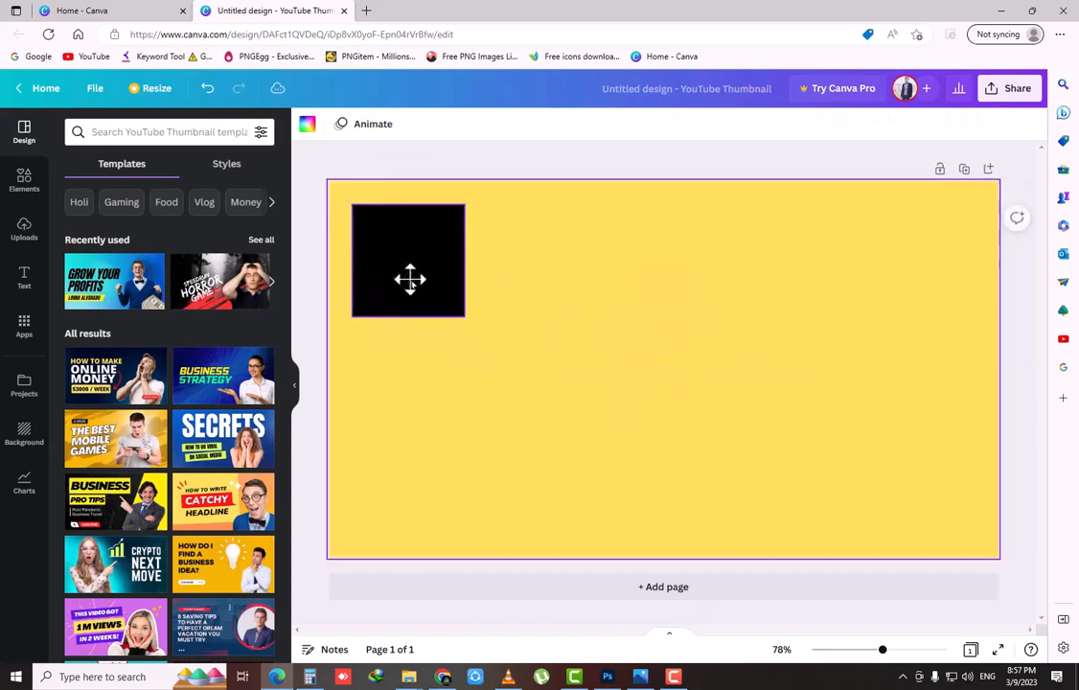
key("ctrl+v")
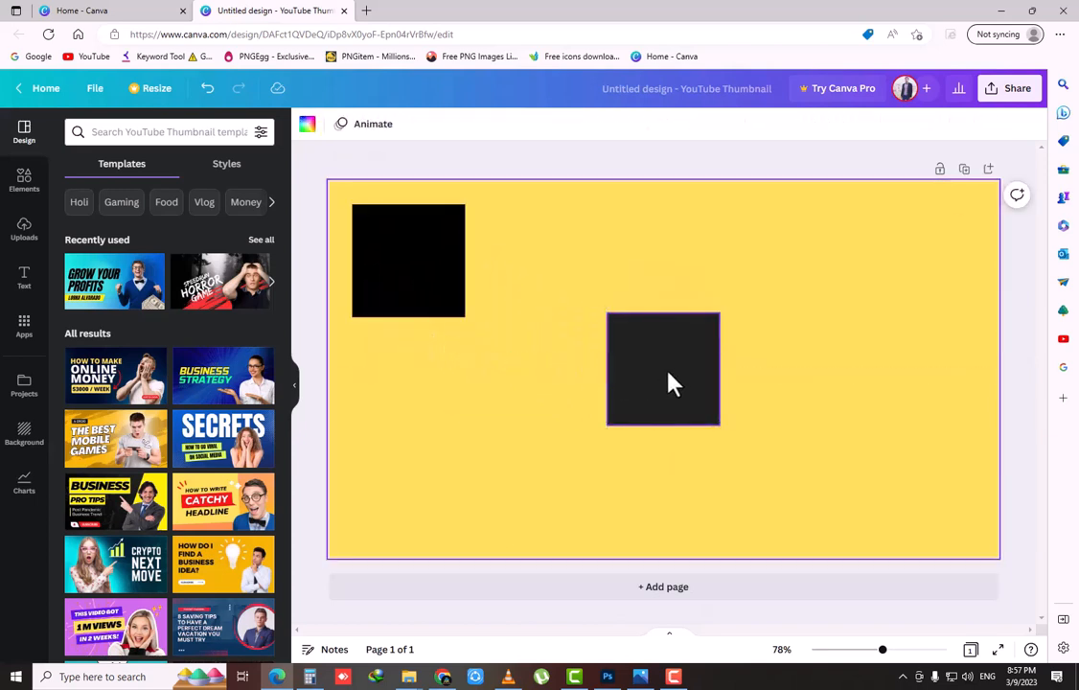
left_click_drag(675, 381, 415, 415)
key("Escape")
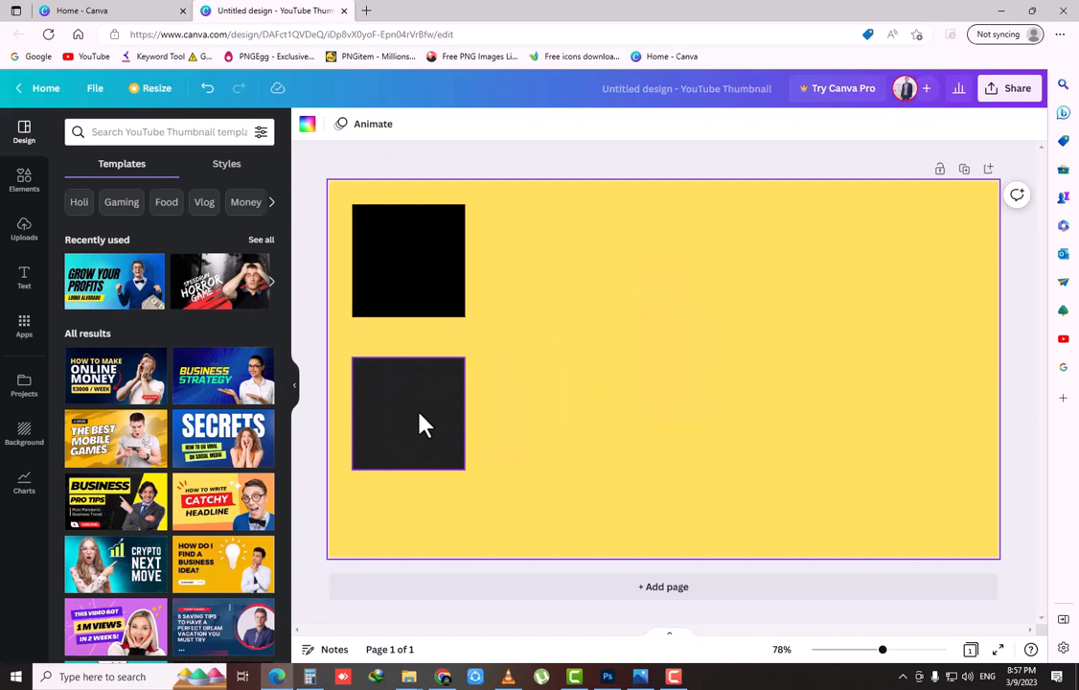
Add a circle beside the upper black square and fill it with light green
key("c")
left_click(605, 409)
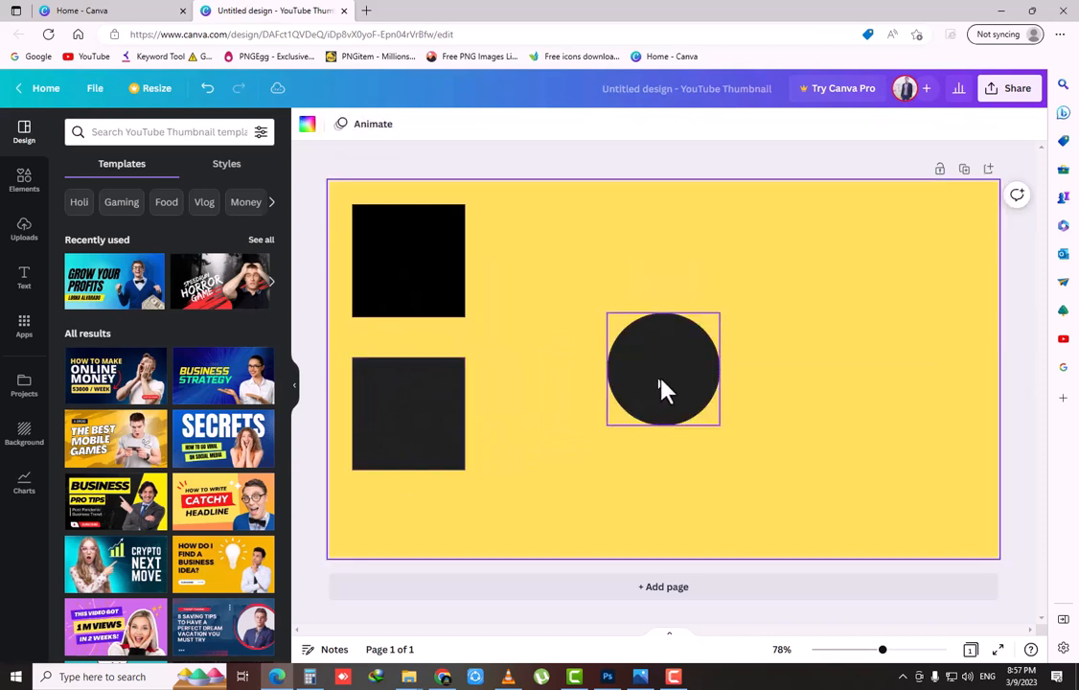
left_click_drag(662, 386, 600, 275)
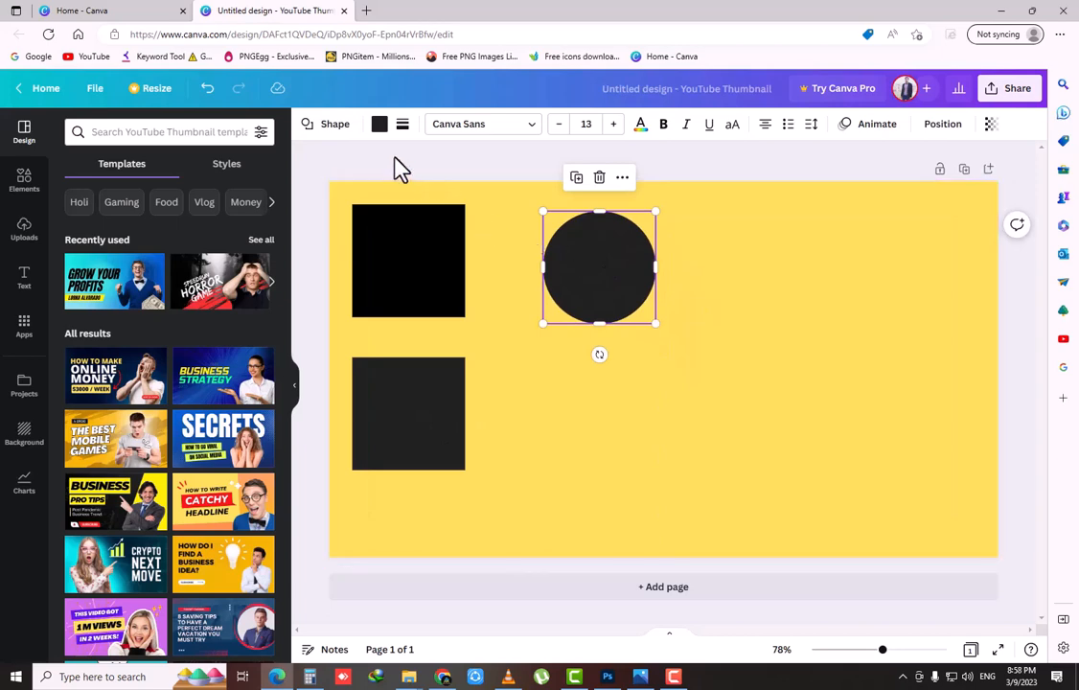
left_click(380, 124)
left_click(150, 489)
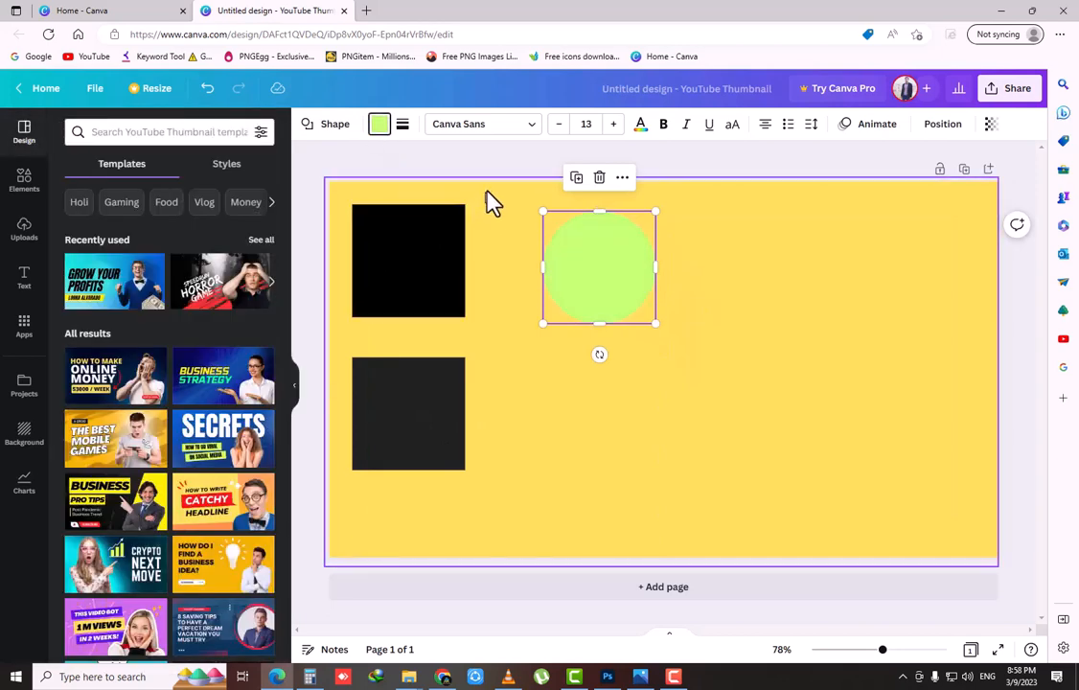
left_click(506, 171)
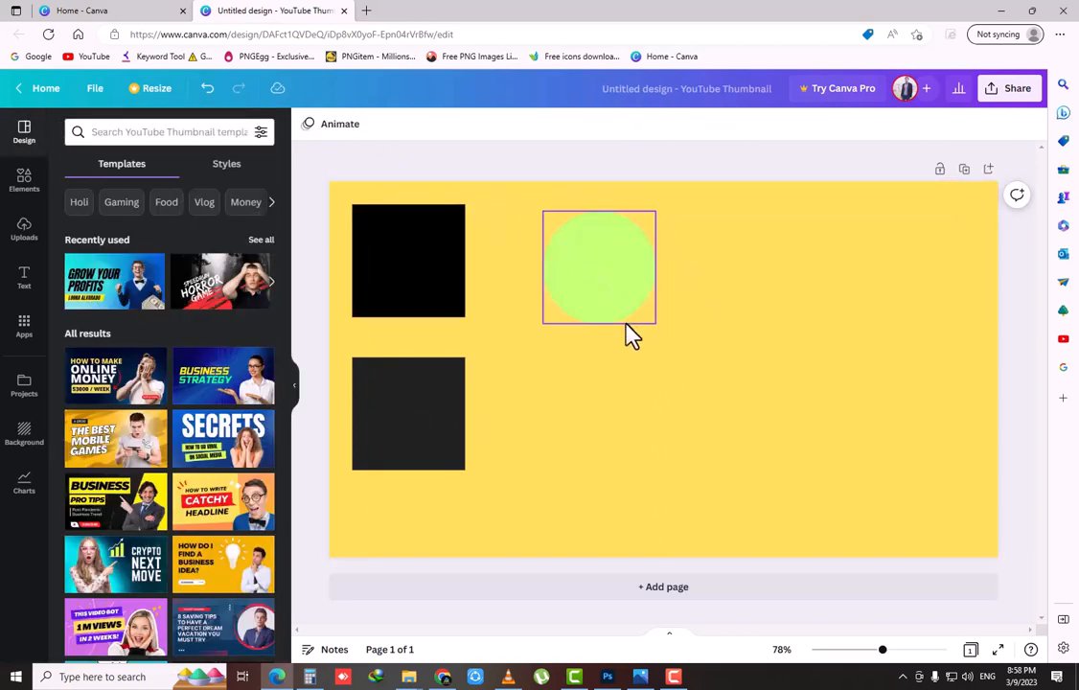
Add a second light green circle, enlarge it and place it in the page's upper right corner
key("c")
left_click_drag(657, 363, 751, 369)
left_click(748, 371)
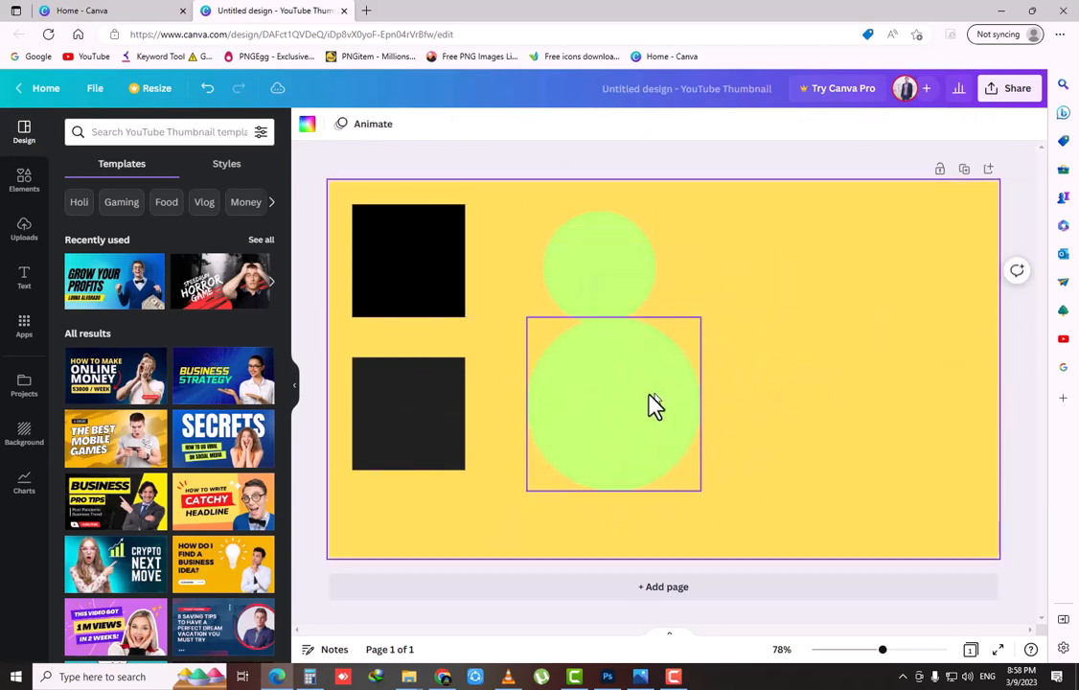
left_click_drag(653, 405, 854, 268)
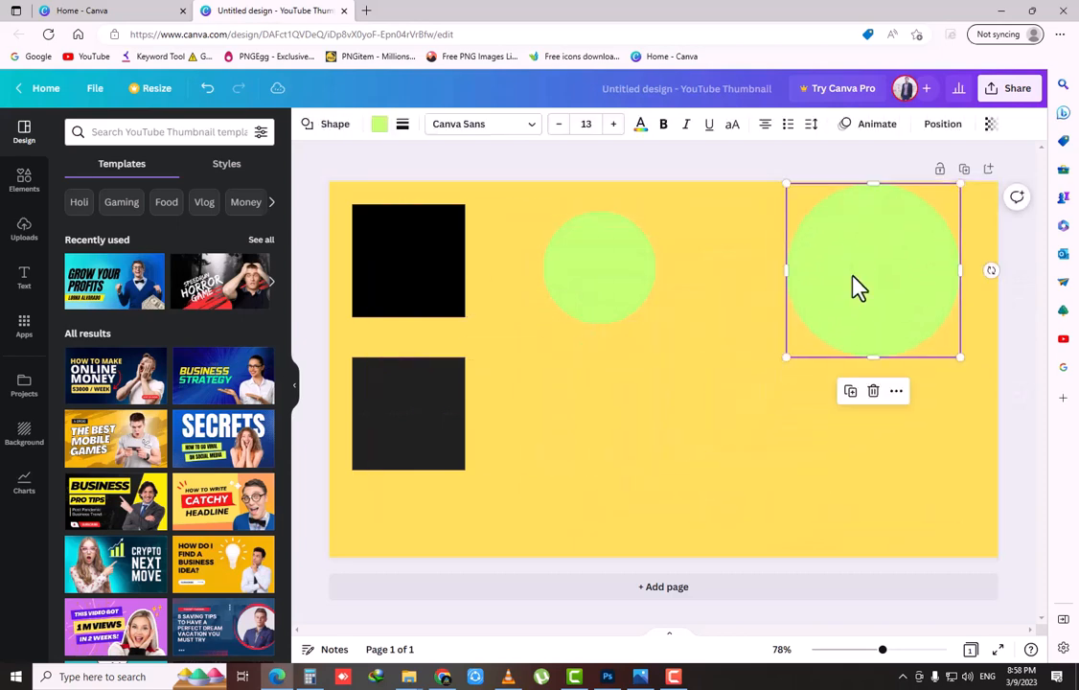
key("Escape")
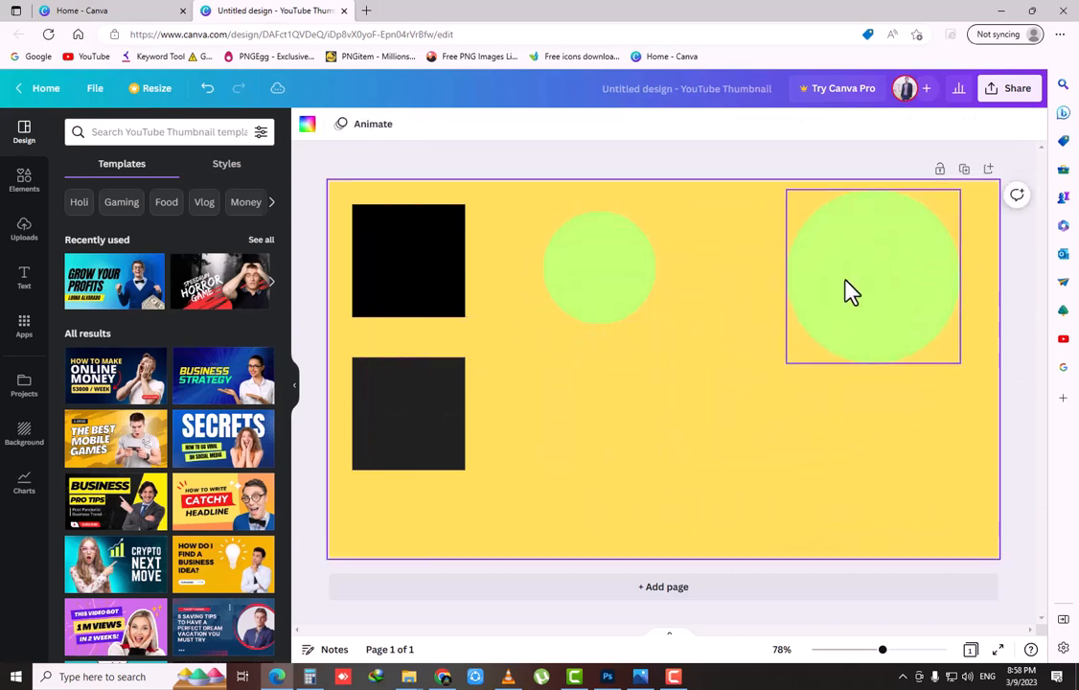
Add two horizontal black lines, one above the other, spanning the gap between the two green circles
key("l")
left_click_drag(723, 380, 744, 279)
key("Escape")
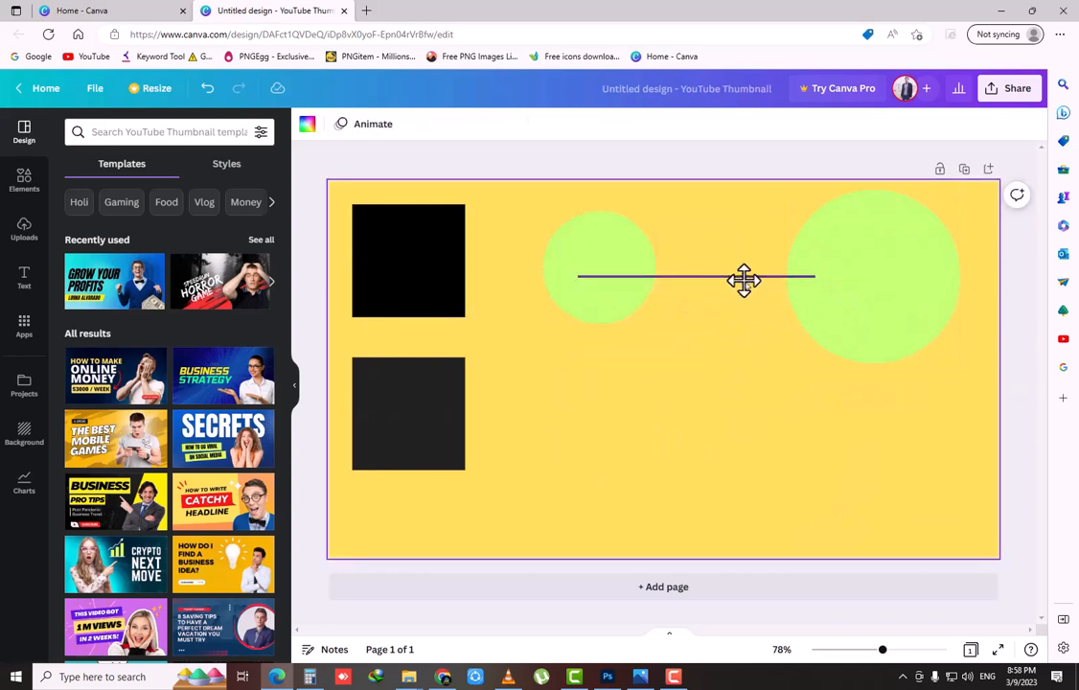
key("l")
left_click_drag(697, 372, 787, 230)
key("Escape")
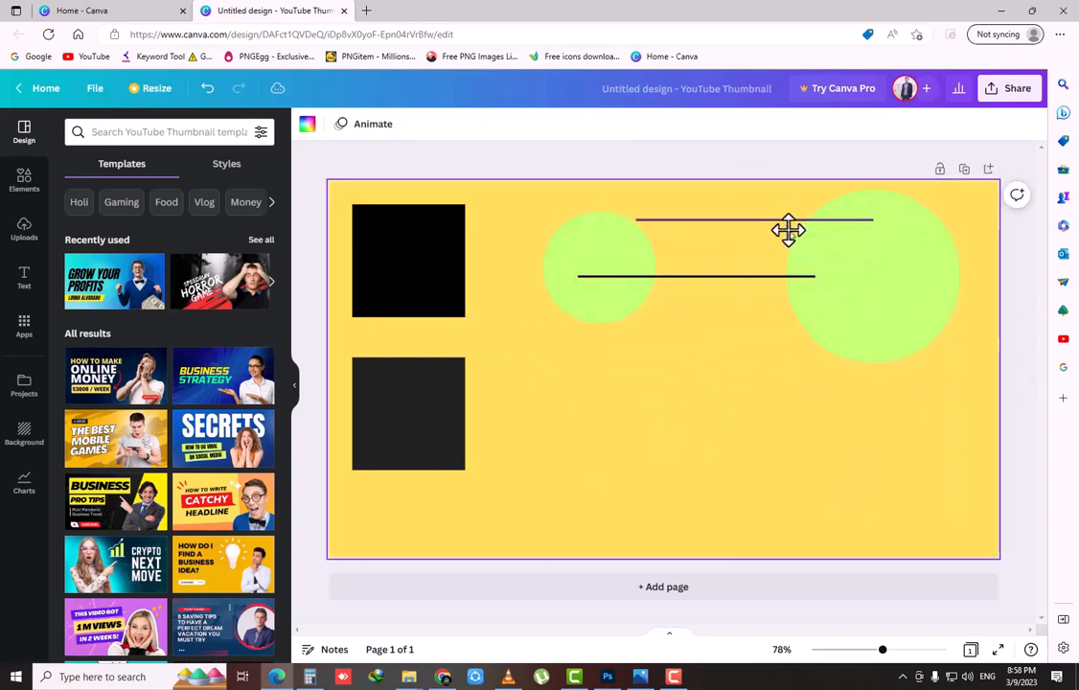
left_click(600, 177)
Add a default paragraph text box, enlarge it and place it below the lines in the right half of the page
key("t")
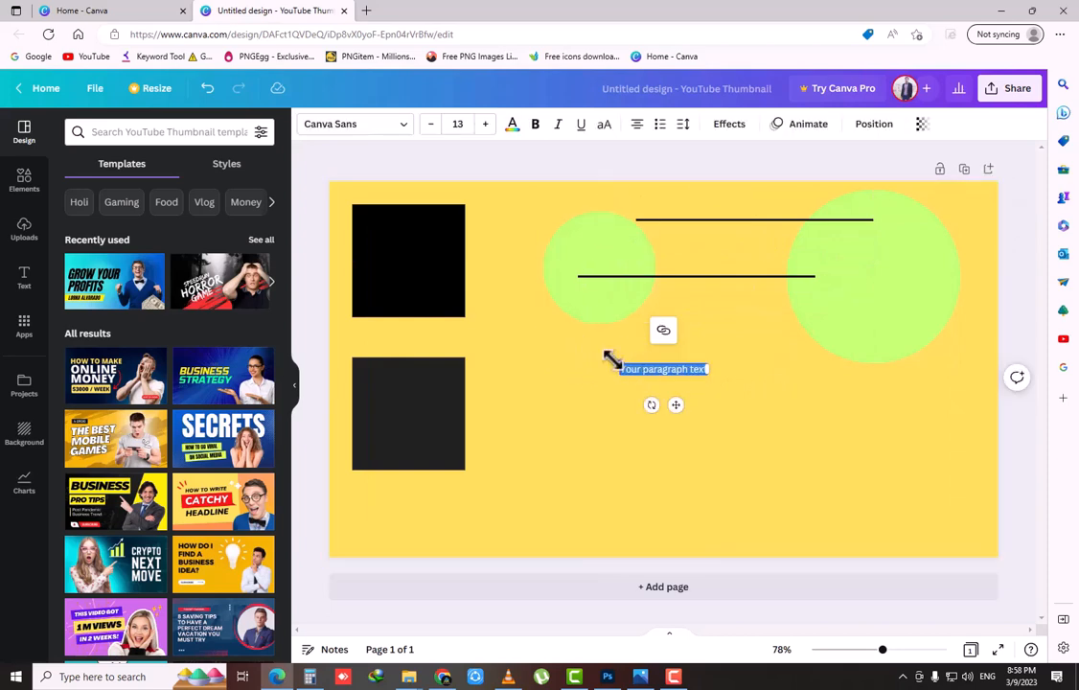
left_click_drag(613, 357, 470, 302)
key("Escape")
key("Escape")
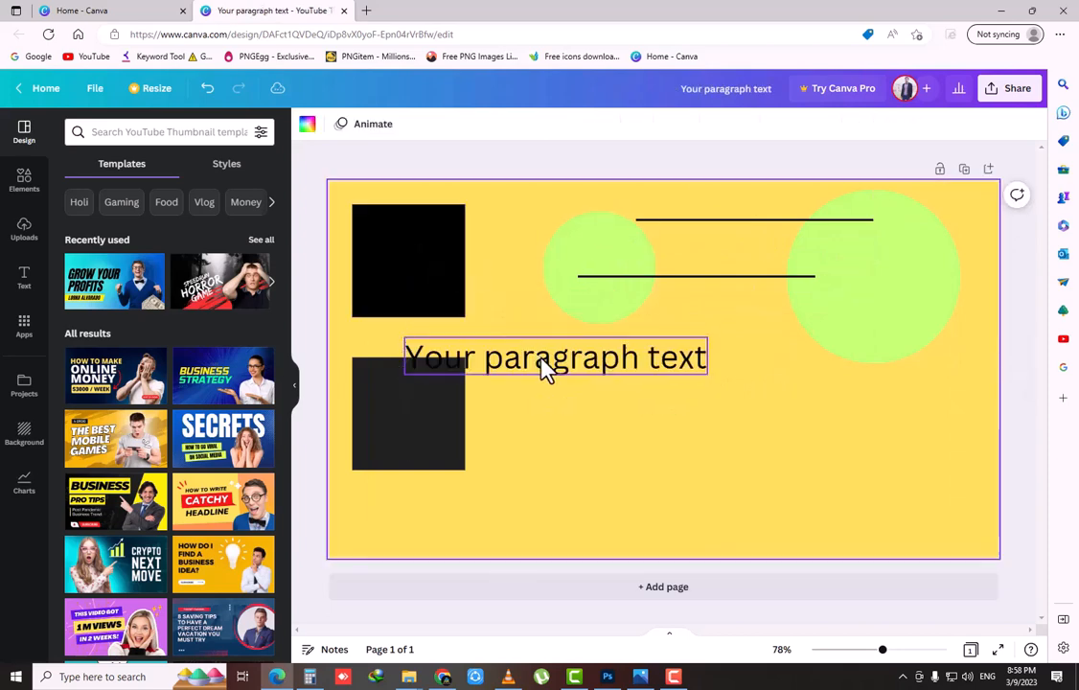
left_click_drag(540, 357, 736, 355)
left_click(719, 381)
Add a second paragraph text box, enlarge it to a font size of about 46.4 and place it under the first text
key("t")
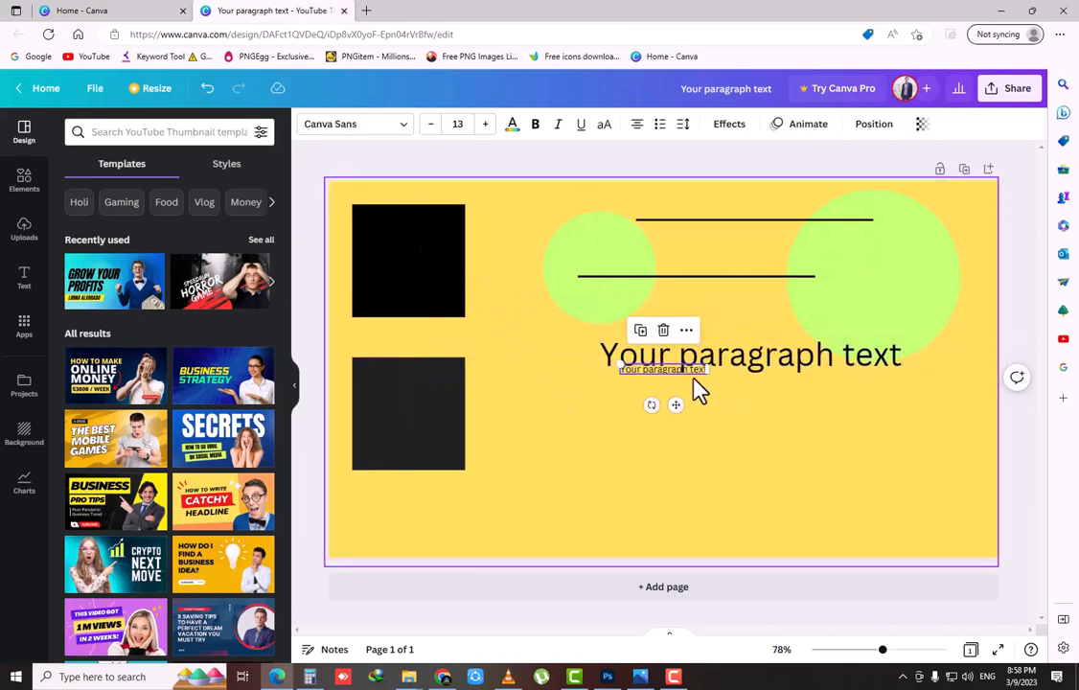
left_click_drag(676, 374, 696, 452)
key("Escape")
left_click(651, 456)
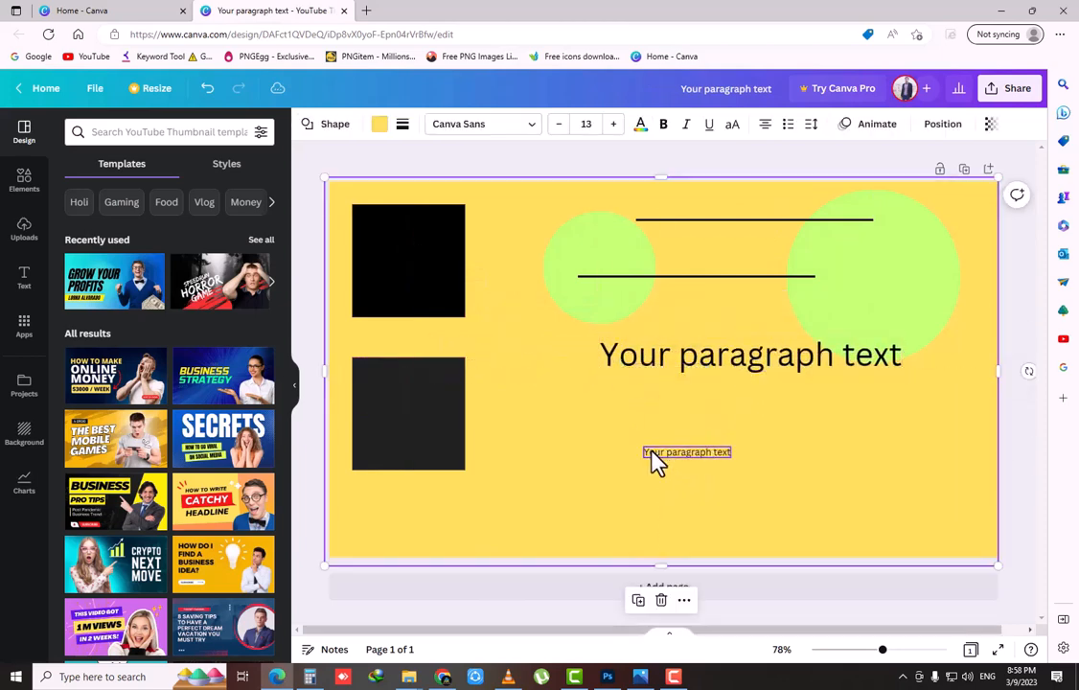
left_click_drag(634, 439, 426, 364)
key("Escape")
left_click_drag(542, 421, 729, 414)
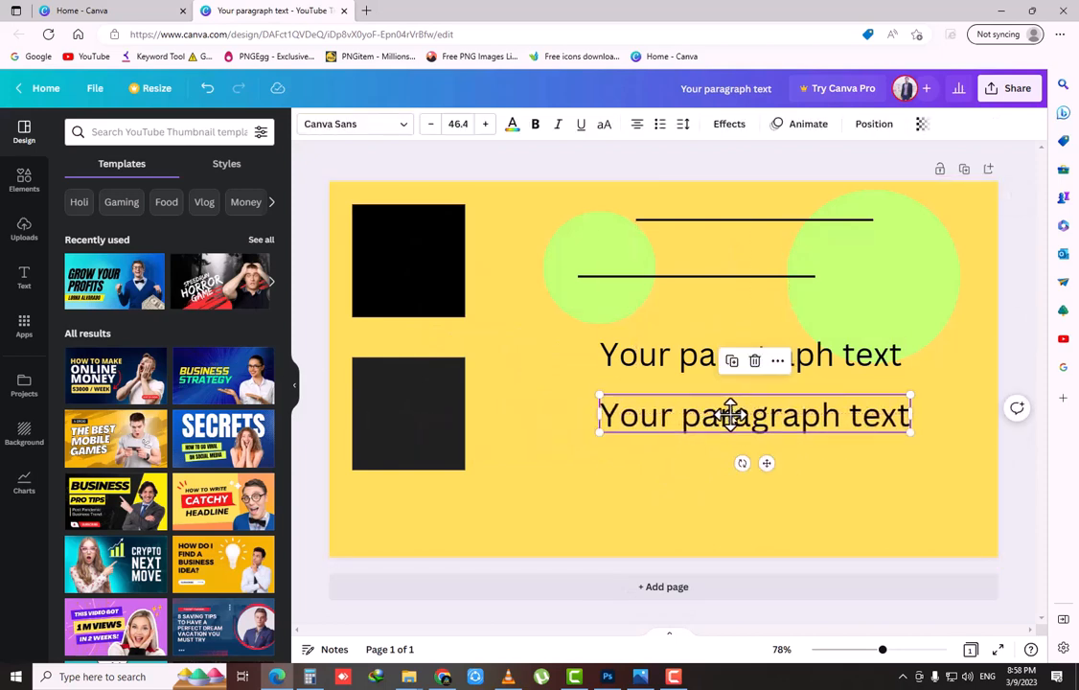
Replace the lower text box's placeholder with "Daily Tech Lessons"
type("Daily Tech Lessons")
key("Escape")
key("Escape")
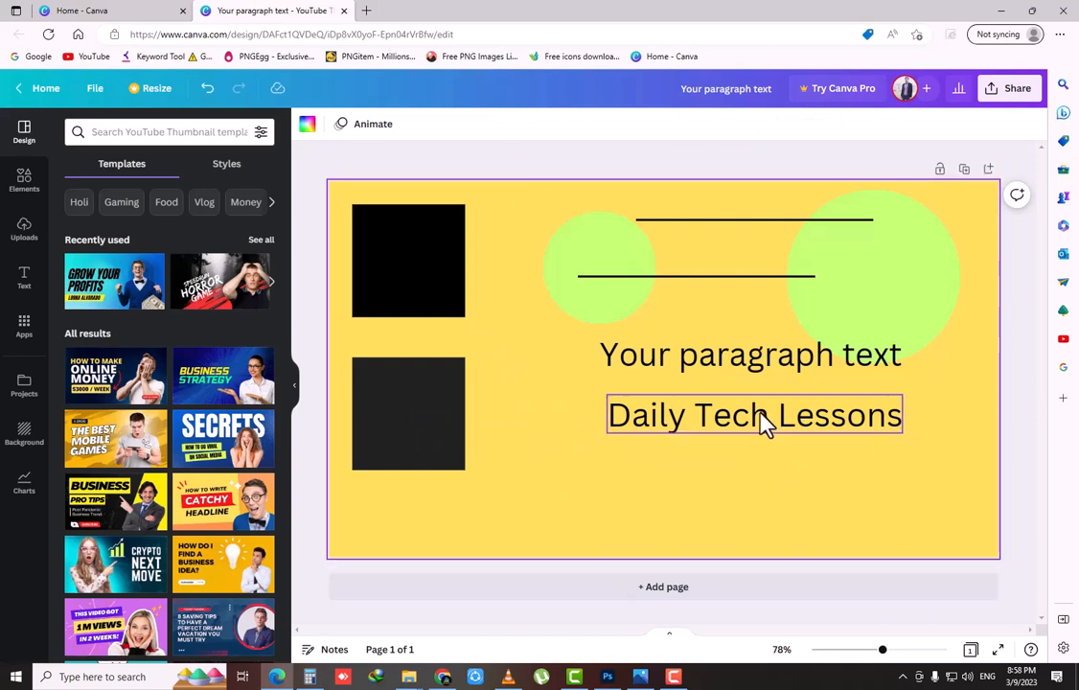
Make three copies of the "Daily Tech Lessons" text at other places on the page and delete them again
left_click(764, 422)
left_click_drag(761, 427, 715, 499)
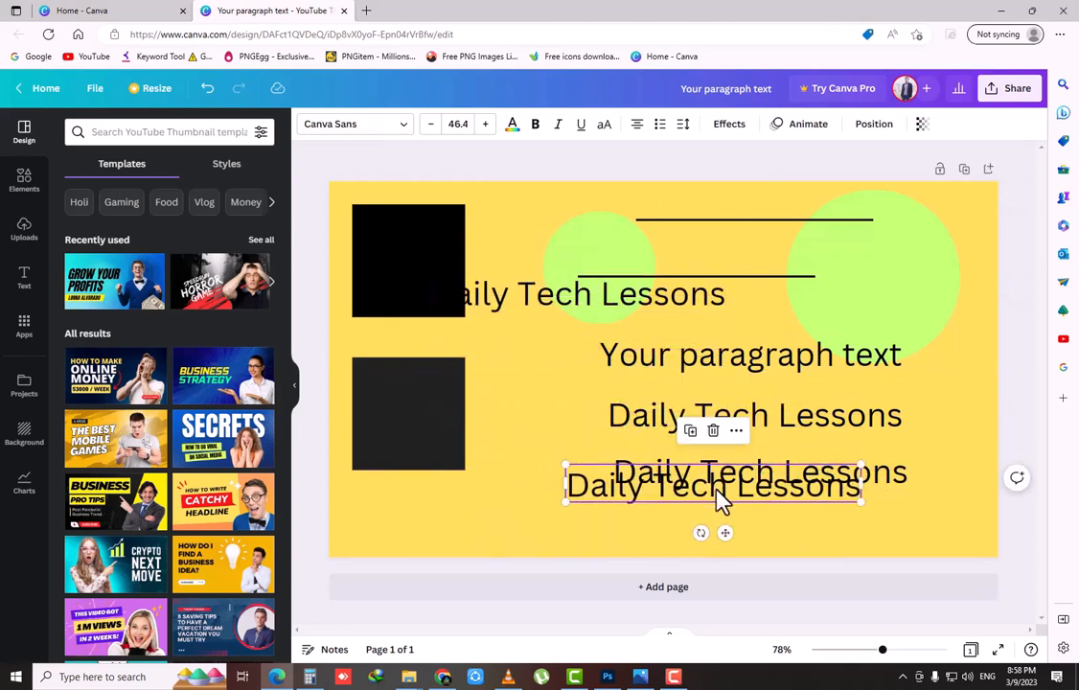
key("Delete")
left_click(579, 305)
key("Delete")
left_click(728, 487)
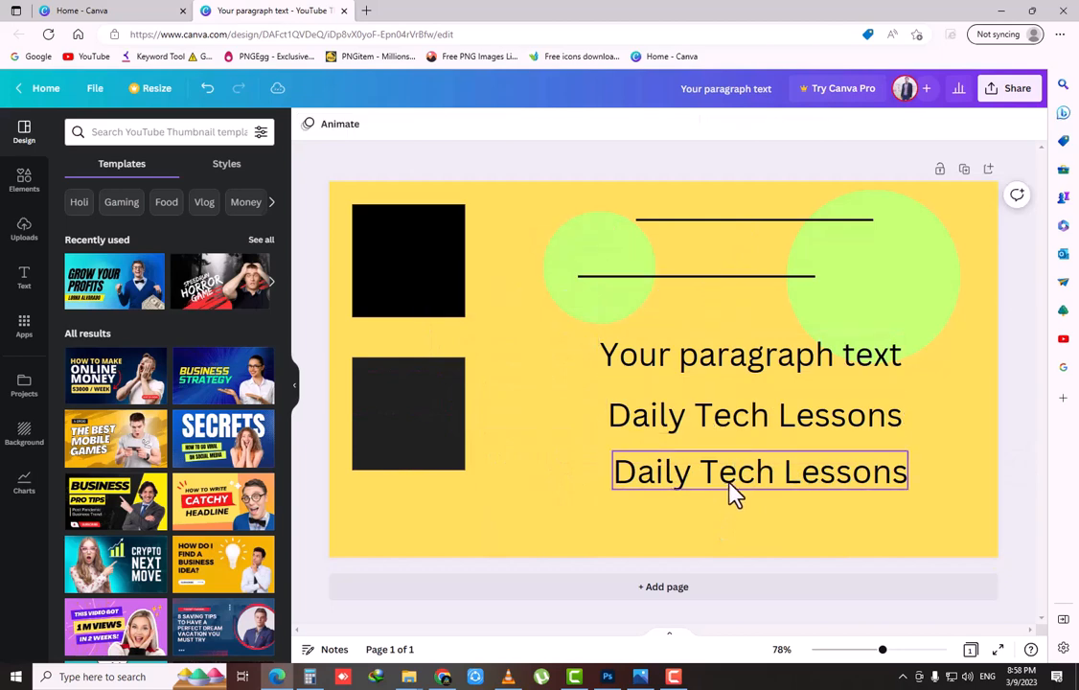
key("Delete")
Duplicate the "Daily Tech Lessons" text twice so the copies sit staggered below the original
left_click(748, 431)
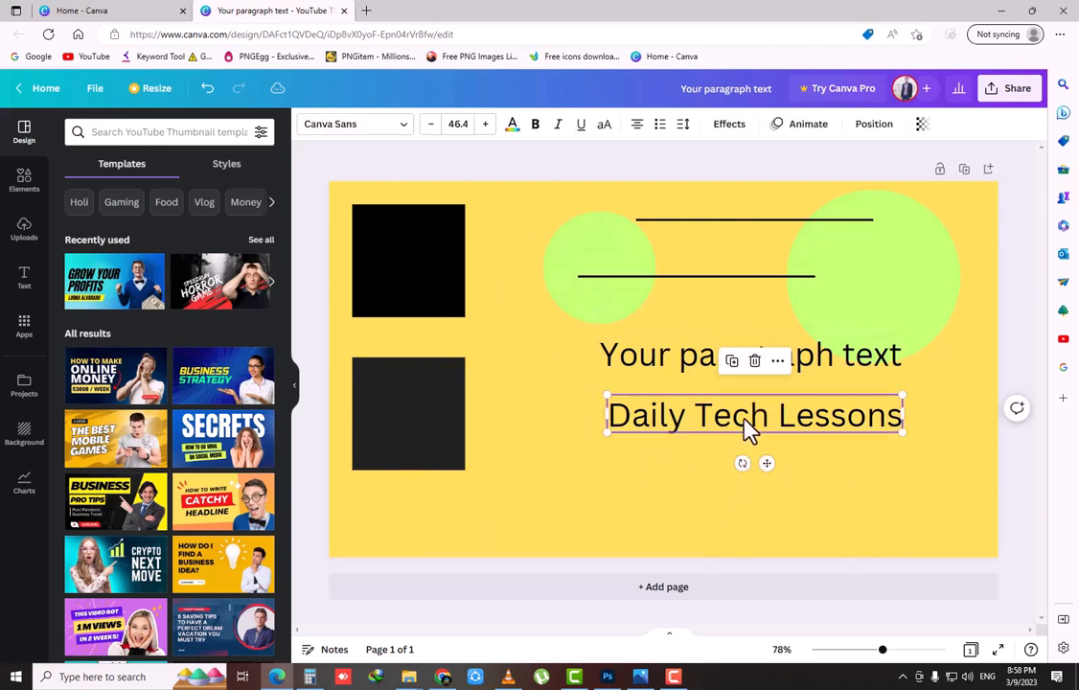
left_click(732, 362)
left_click_drag(759, 447, 693, 482)
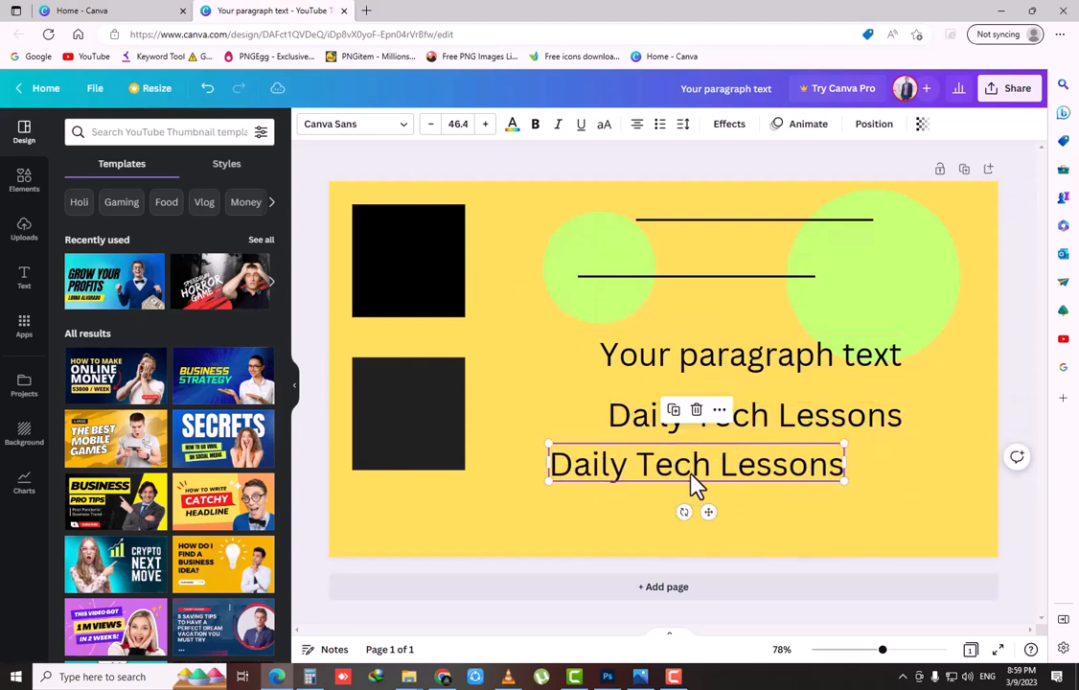
left_click(691, 472)
key("Escape")
left_click(675, 412)
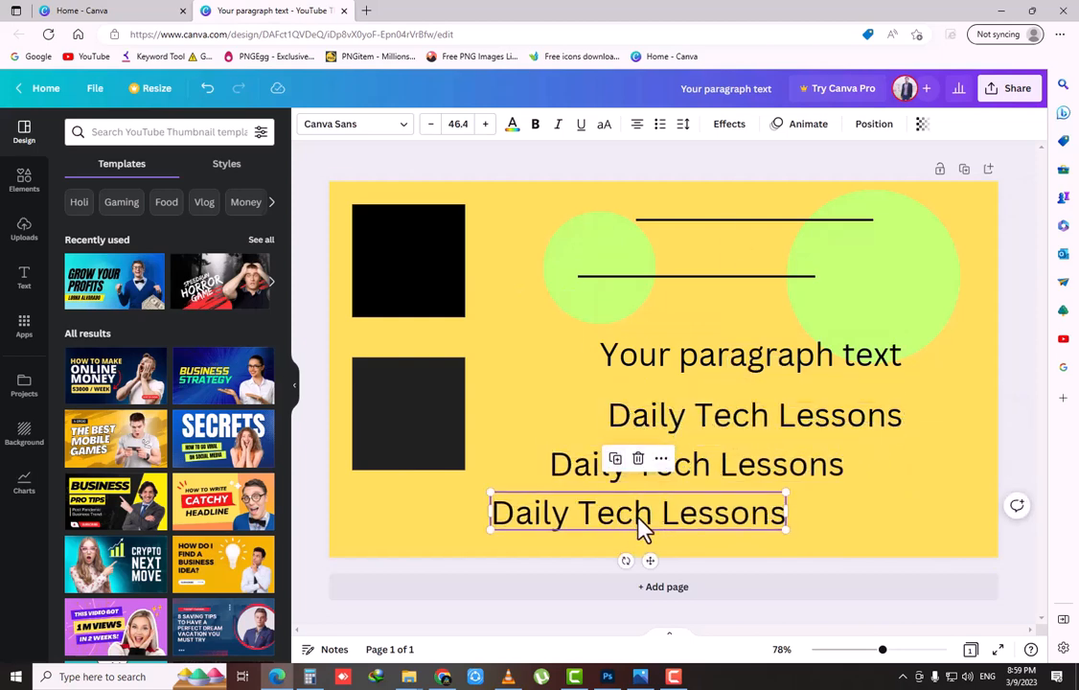
Delete the two duplicated "Daily Tech Lessons" texts, keeping the original
left_click_drag(641, 527, 734, 527)
key("Delete")
left_click(735, 474)
key("Delete")
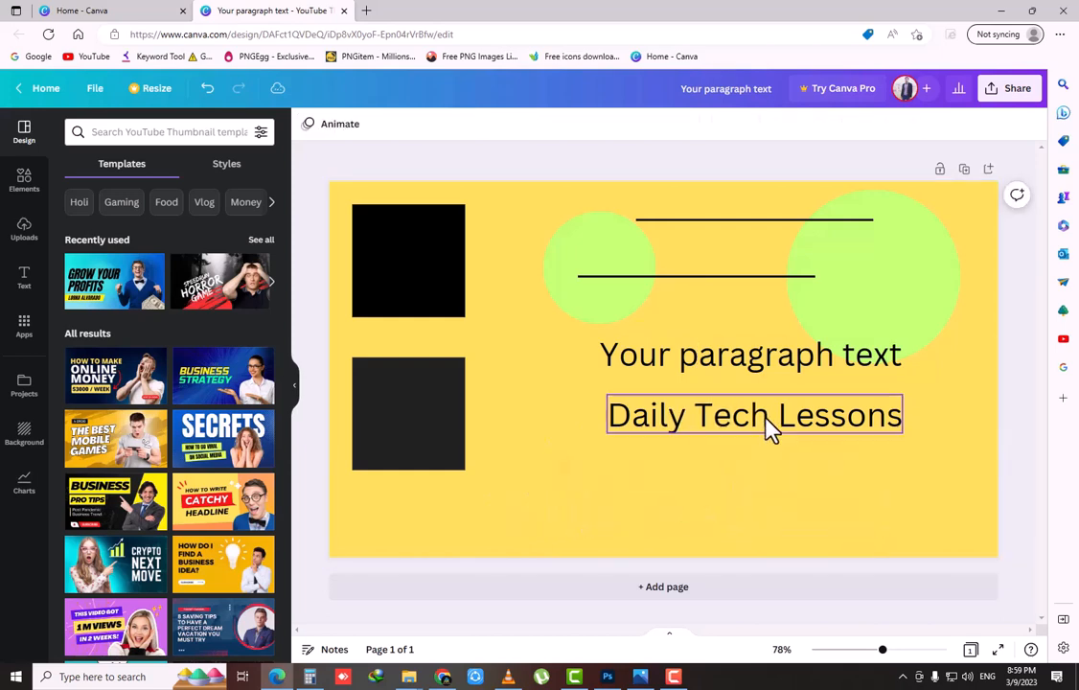
Delete the two remaining text boxes and both horizontal lines from the page
left_click(765, 428)
key("Delete")
left_click(785, 371)
key("Delete")
left_click(771, 284)
key("Delete")
left_click(788, 223)
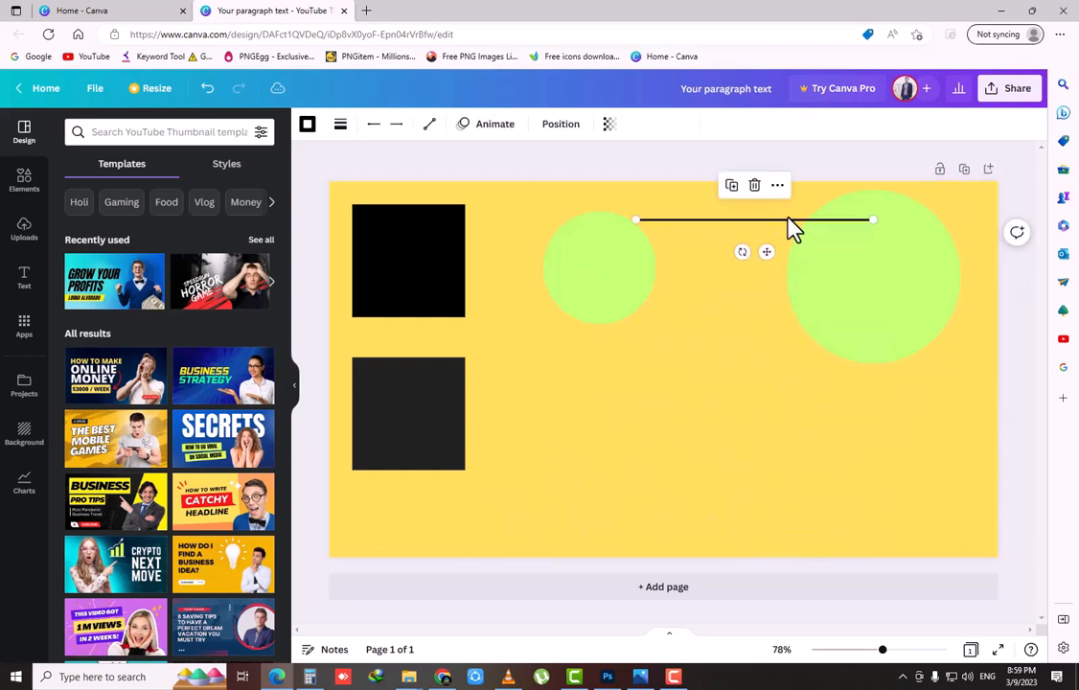
key("Delete")
Delete both green circles and both black squares, leaving only the yellow background rectangle
left_click(602, 294)
key("Delete")
left_click(460, 272)
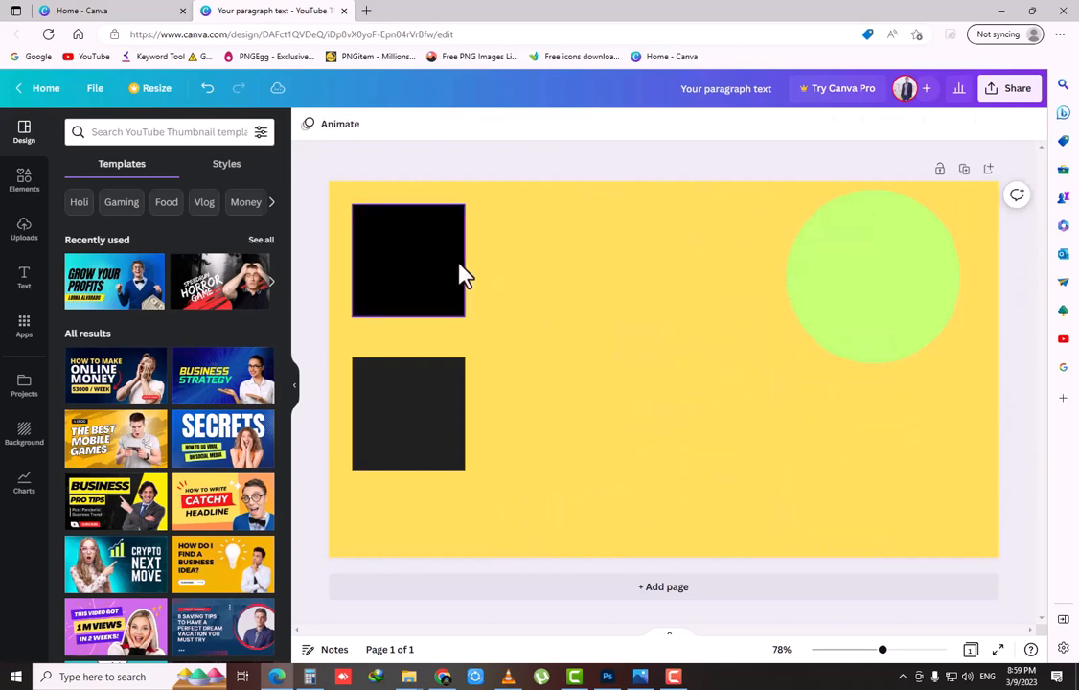
key("Delete")
left_click(913, 299)
key("Delete")
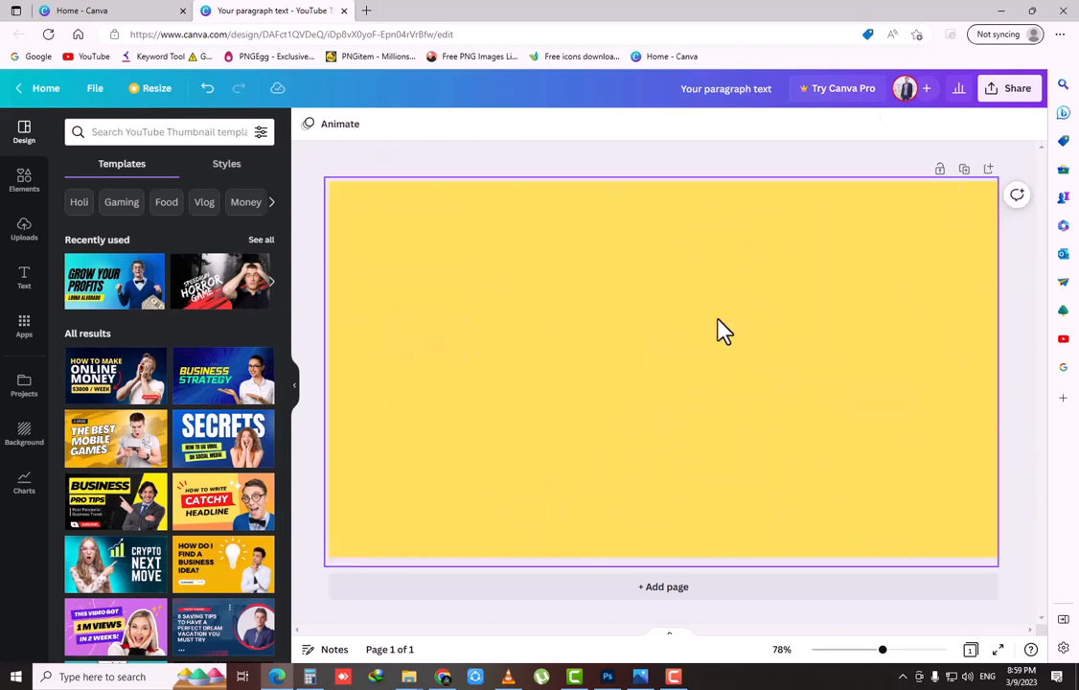
Add a straight horizontal line near the middle of the page and lengthen it to over half the page width
key("l")
left_click_drag(706, 377, 658, 371)
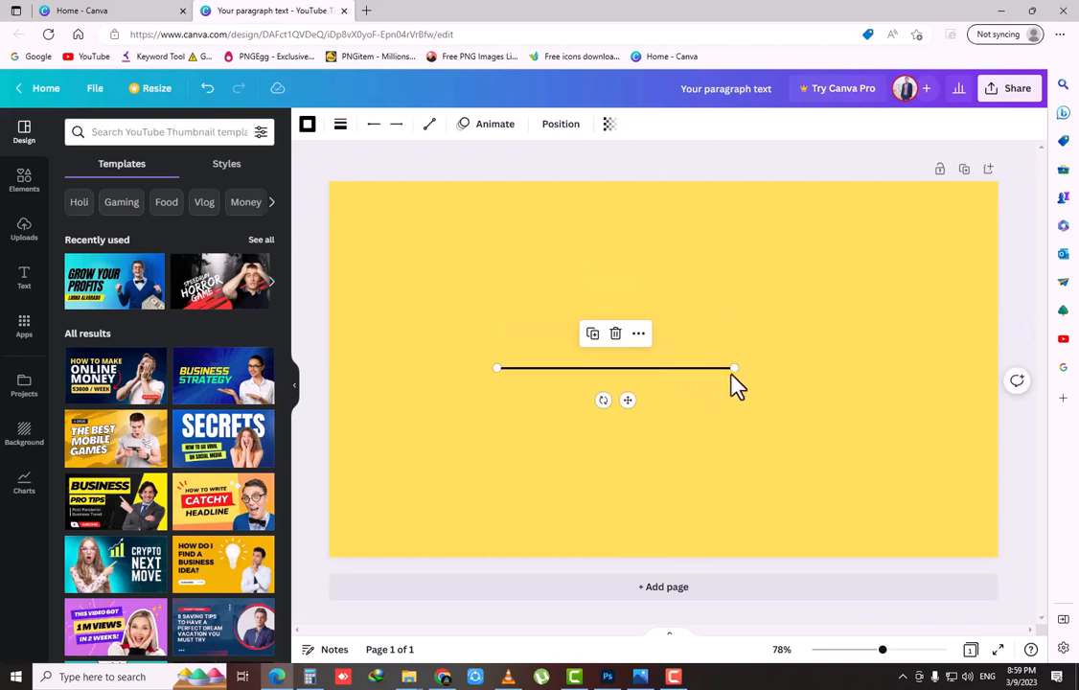
left_click_drag(732, 369, 881, 369)
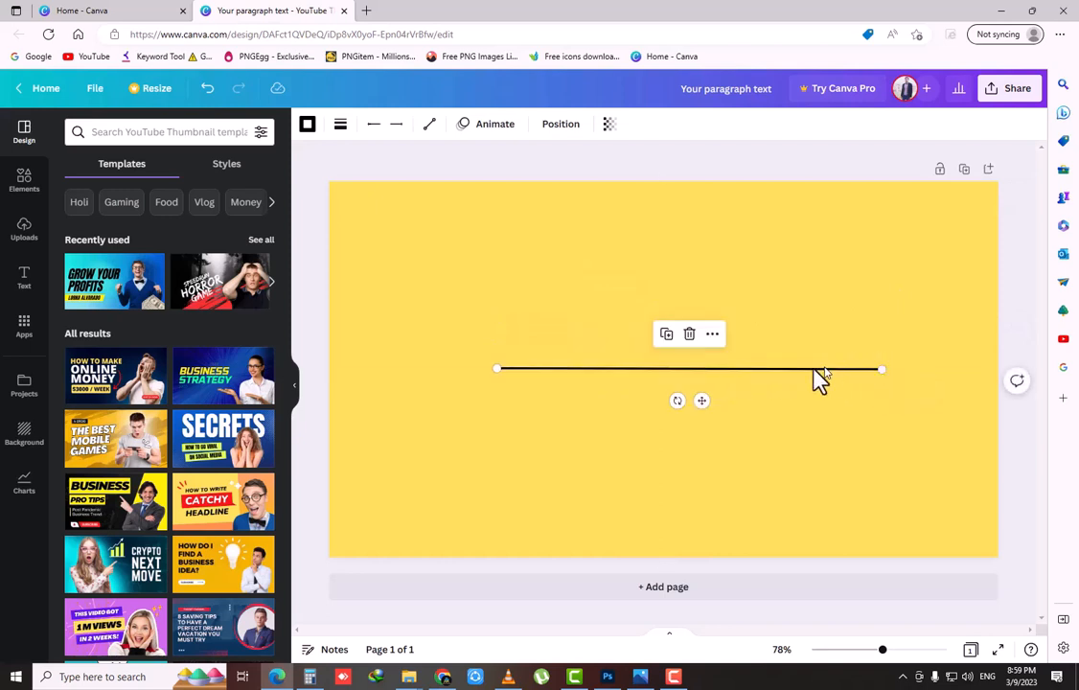
left_click_drag(788, 381, 802, 369)
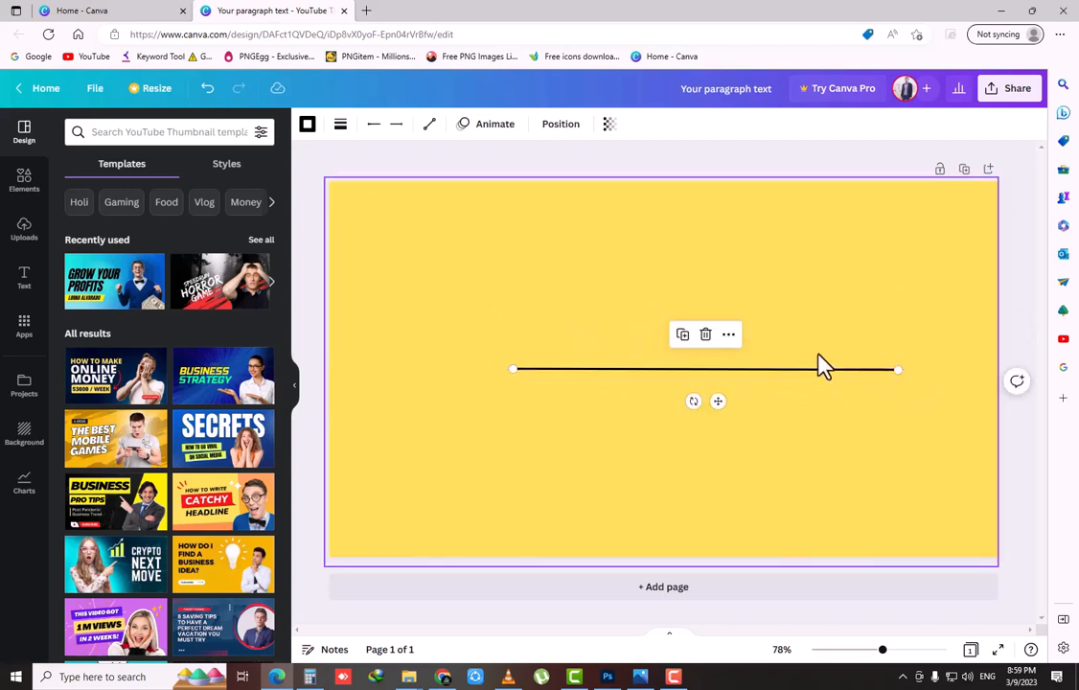
left_click(772, 388)
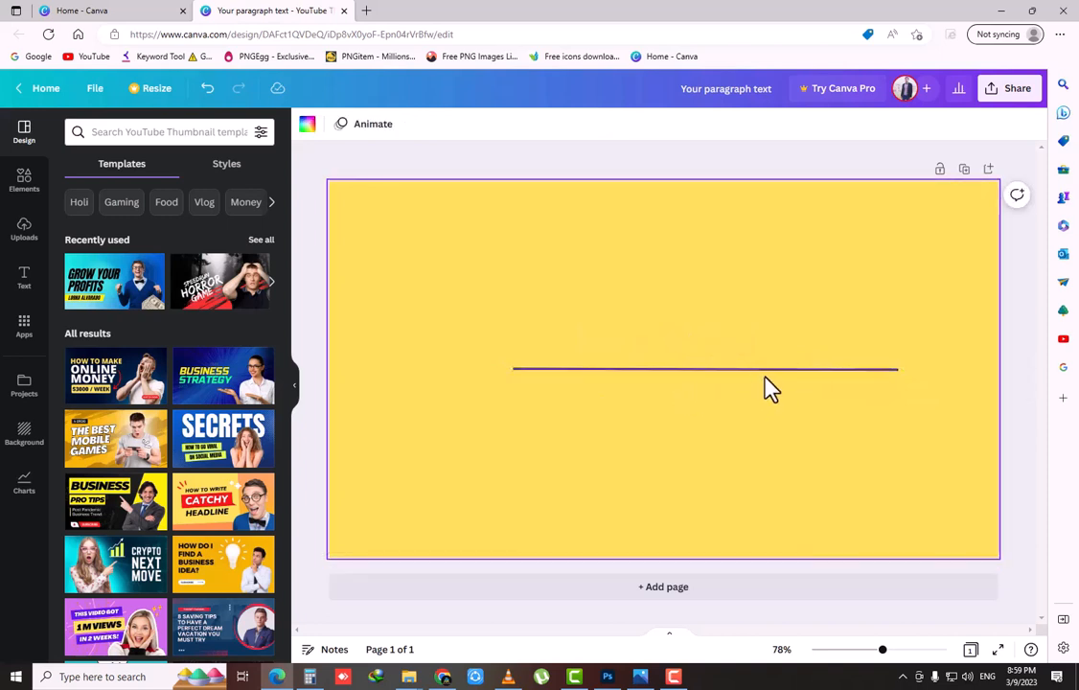
Set the horizontal line's weight to 19
left_click(775, 372)
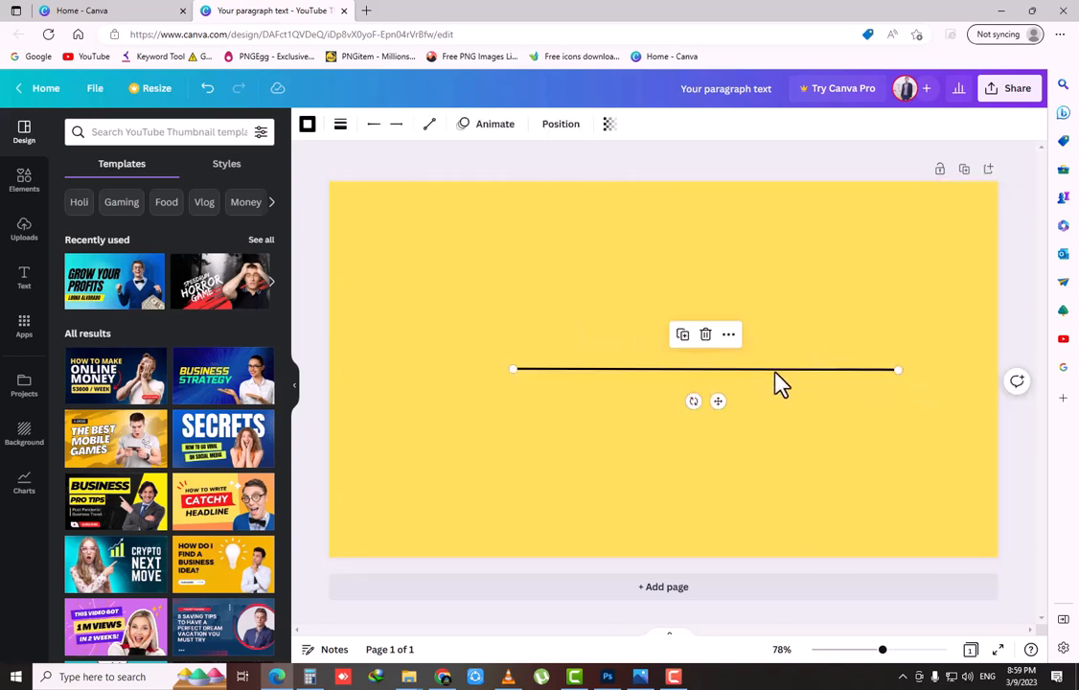
left_click(340, 123)
left_click_drag(345, 243, 378, 269)
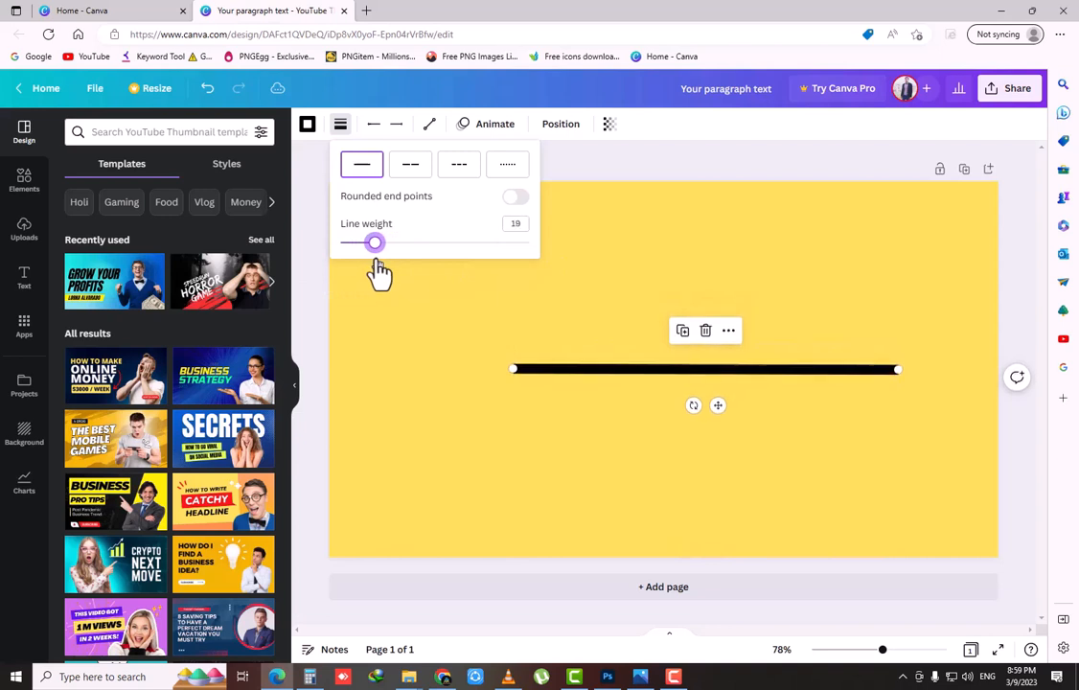
Try the long-dashed, short-dashed, dotted and solid styles on the line, ending with short dashes
left_click(411, 177)
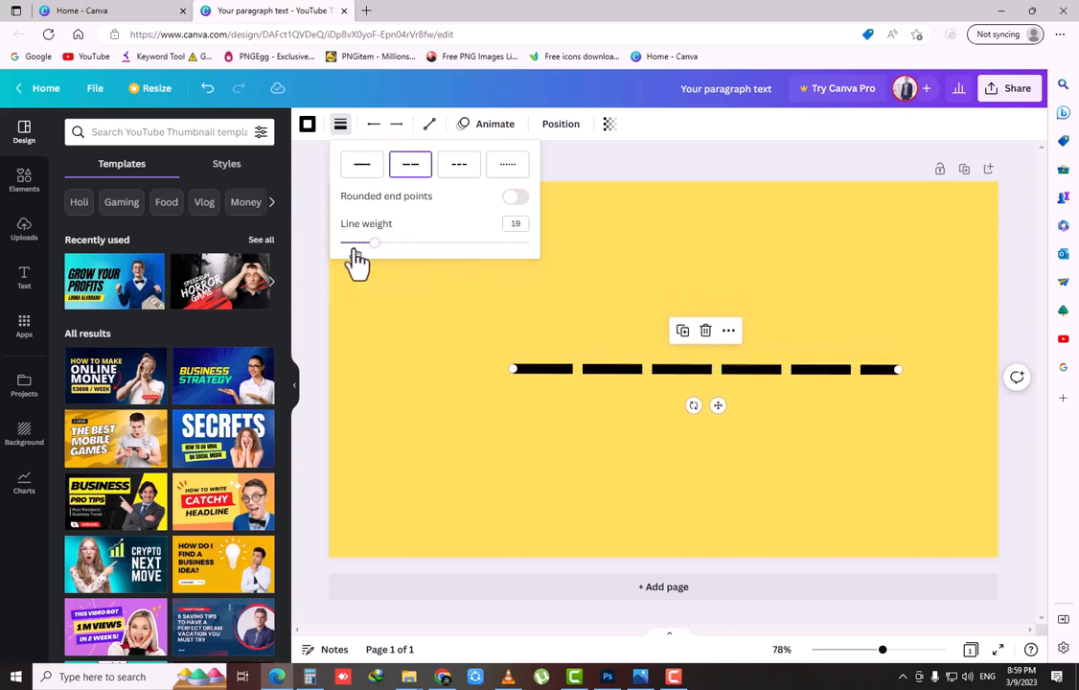
left_click(457, 177)
left_click(511, 172)
left_click(452, 178)
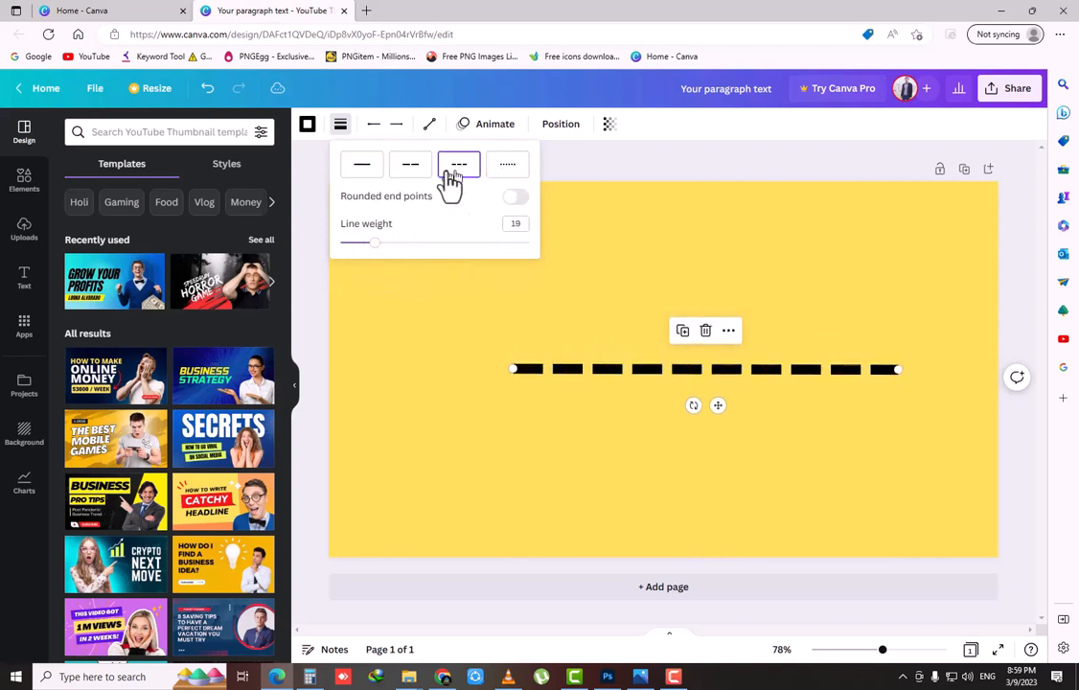
left_click(410, 174)
left_click(366, 177)
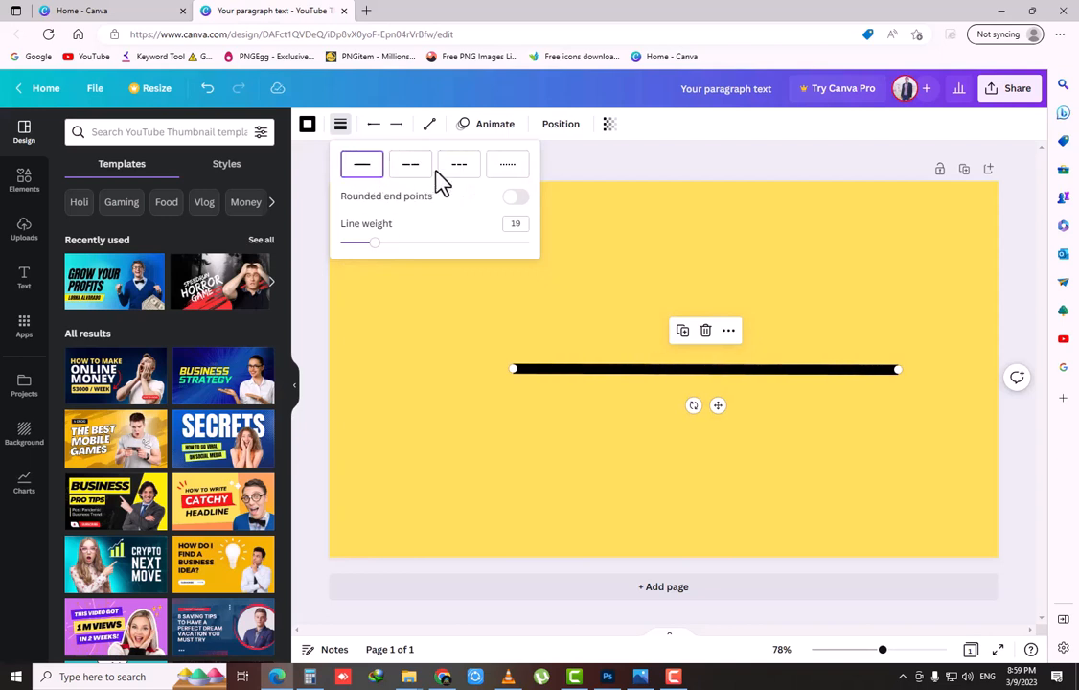
left_click(411, 176)
left_click(461, 178)
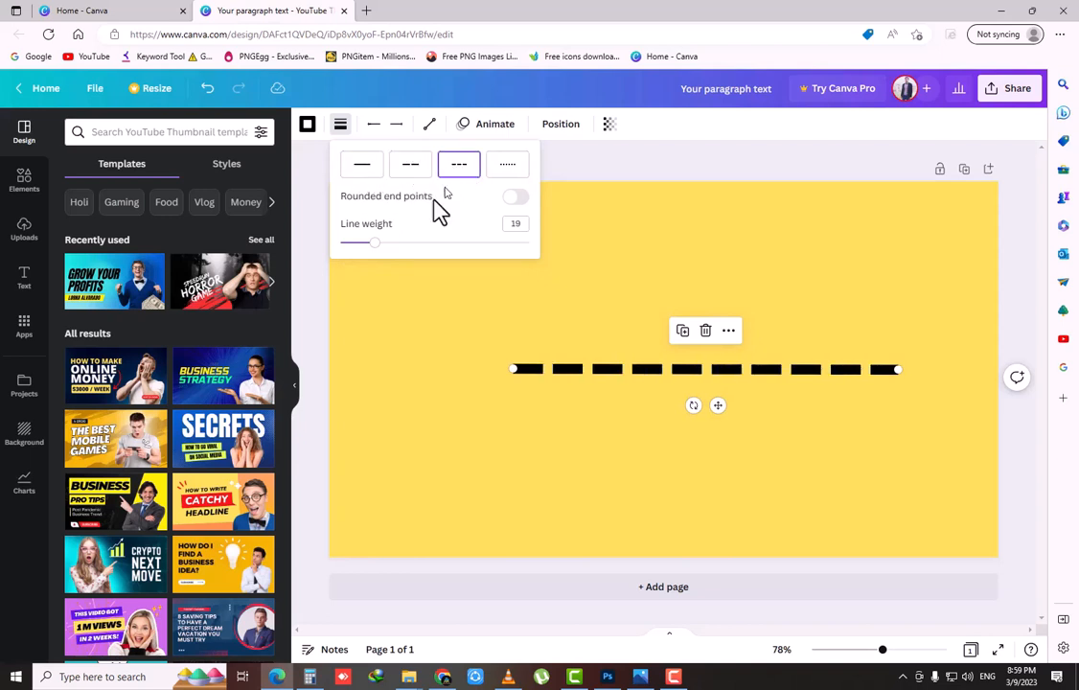
Try rounded end points on the dashed line, turn them off again and return the line to the solid style
left_click(516, 200)
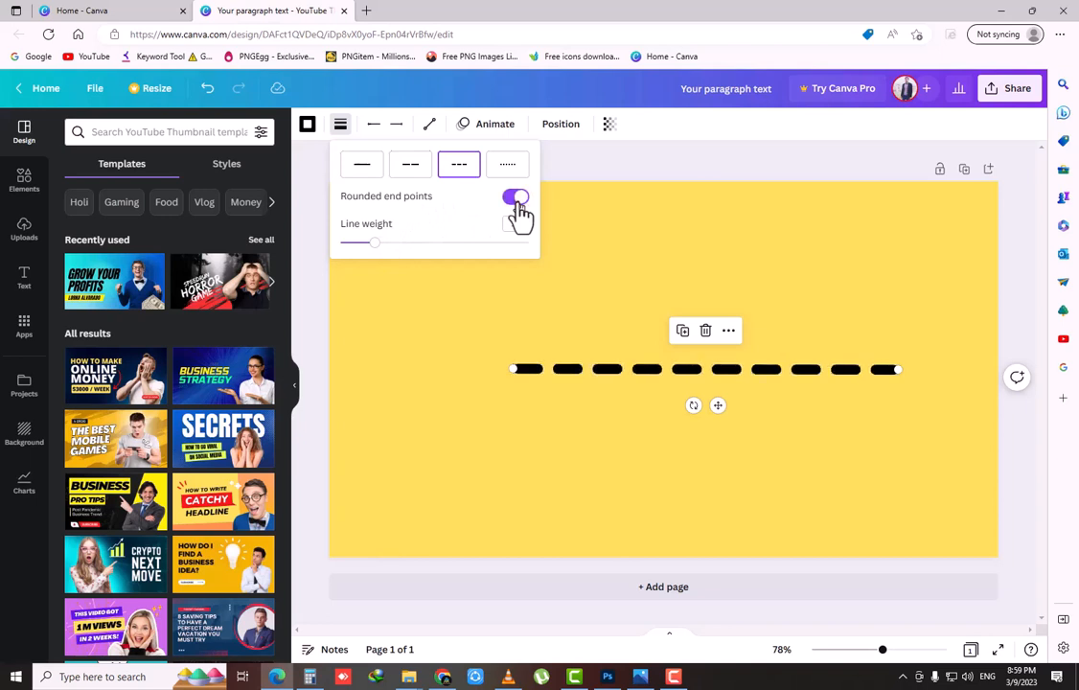
left_click(517, 199)
left_click(507, 169)
left_click(459, 168)
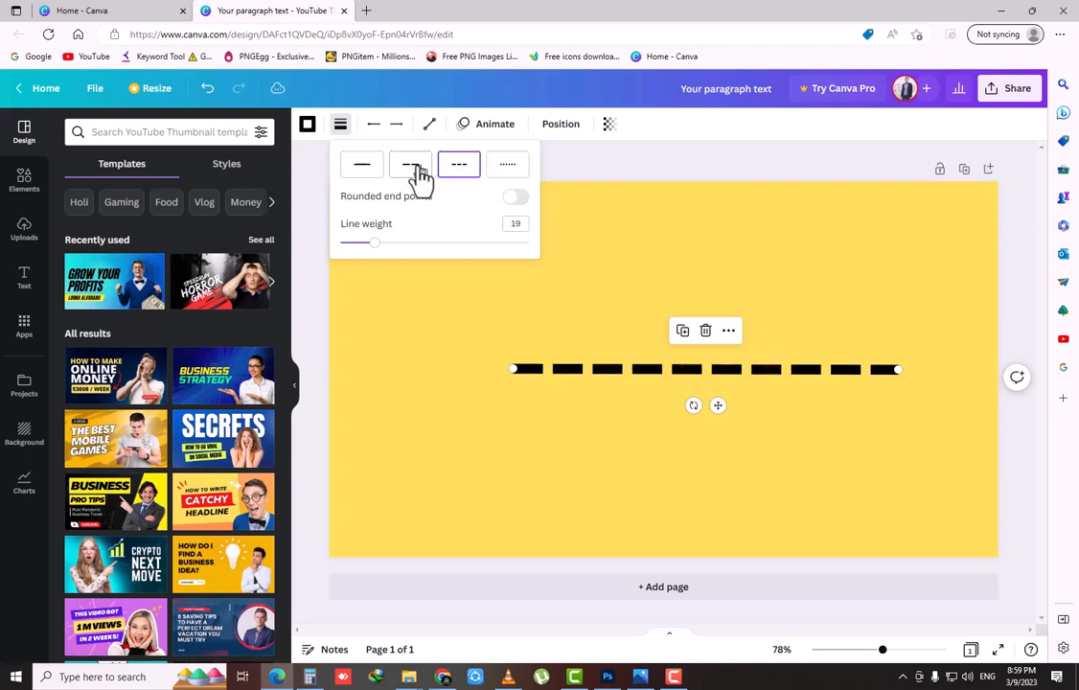
left_click(363, 169)
left_click(341, 127)
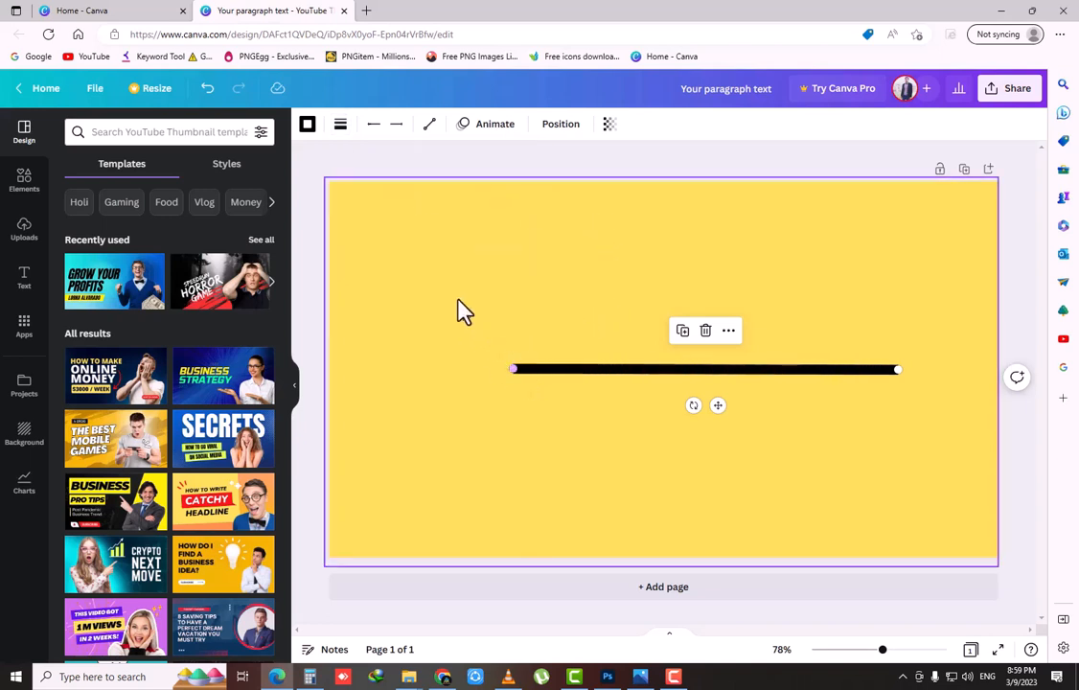
Try several start-point shapes on the line and settle on the filled arrowhead
left_click(377, 130)
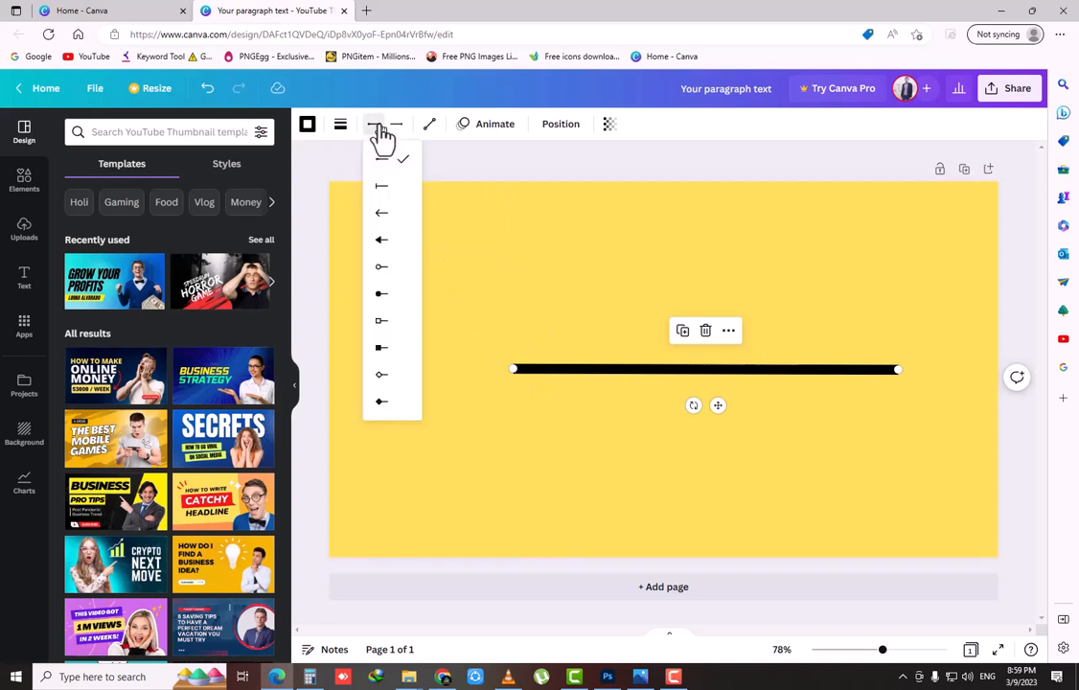
left_click(386, 242)
left_click(386, 216)
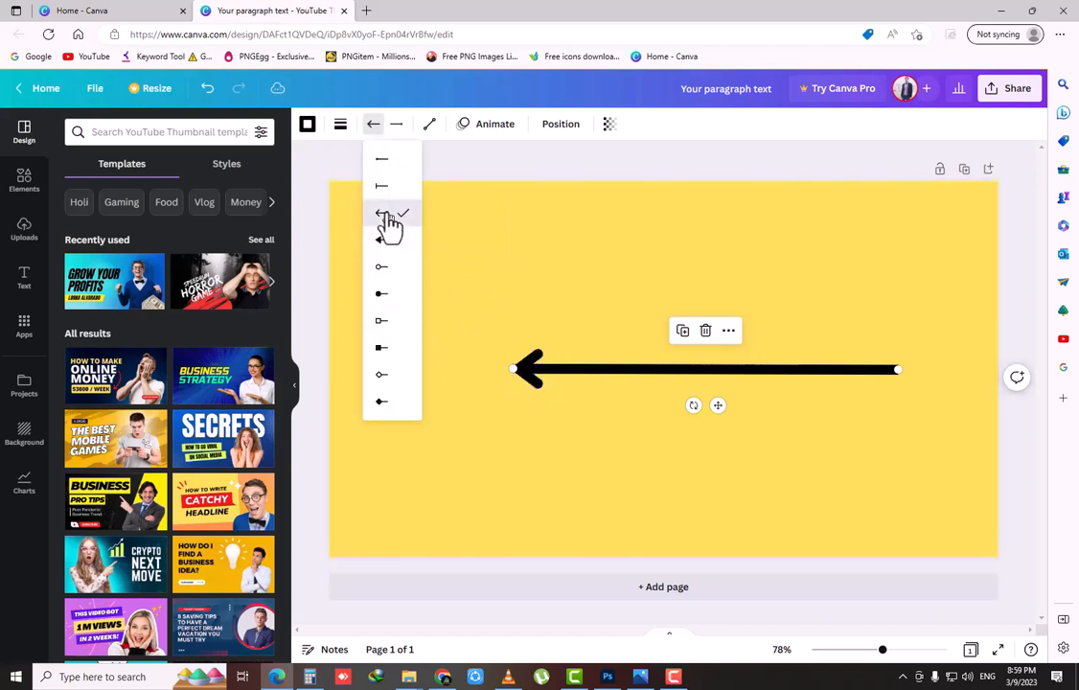
left_click(388, 188)
left_click(379, 216)
left_click(385, 245)
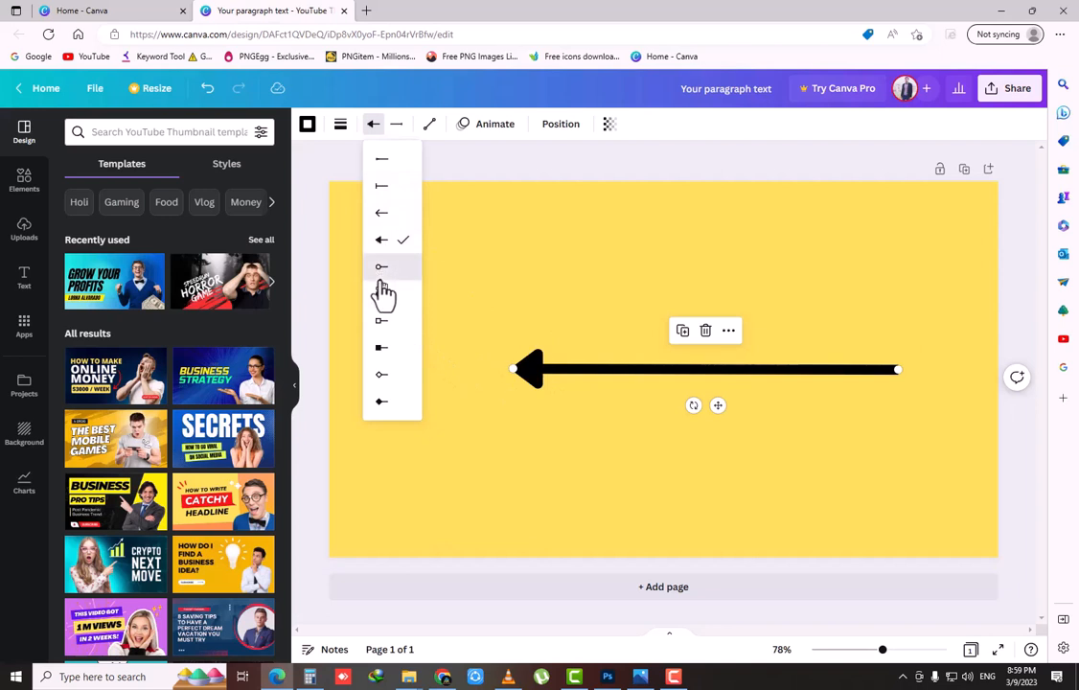
left_click(382, 294)
left_click(381, 320)
left_click(383, 265)
left_click(384, 241)
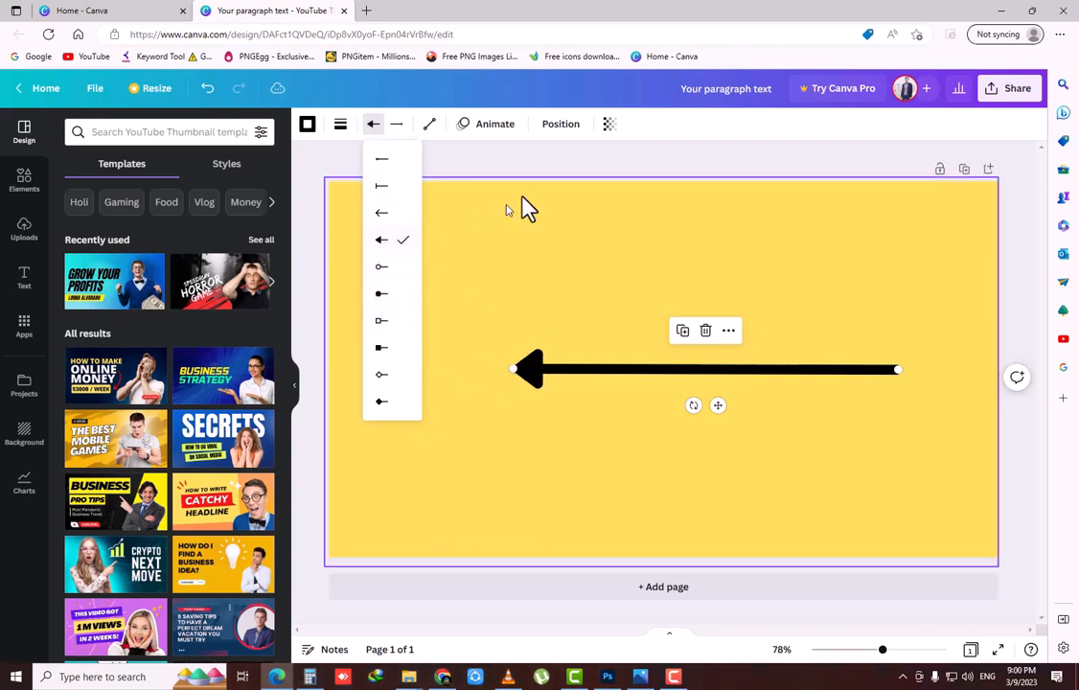
left_click(616, 169)
Set the line's end point to a hollow square
left_click(883, 374)
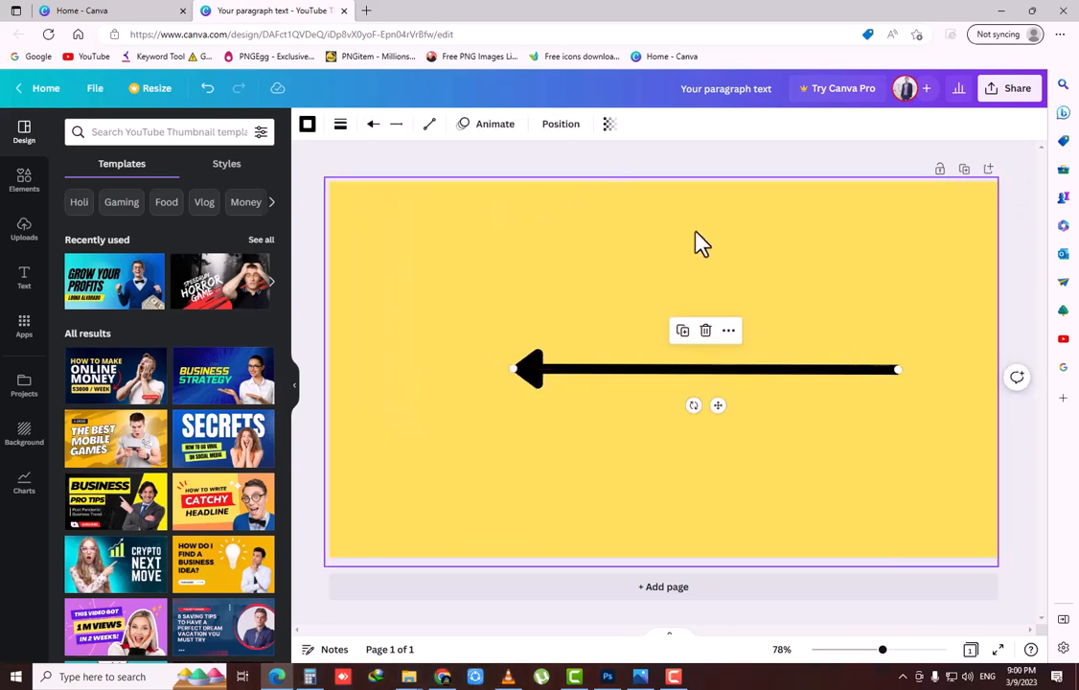
left_click(397, 126)
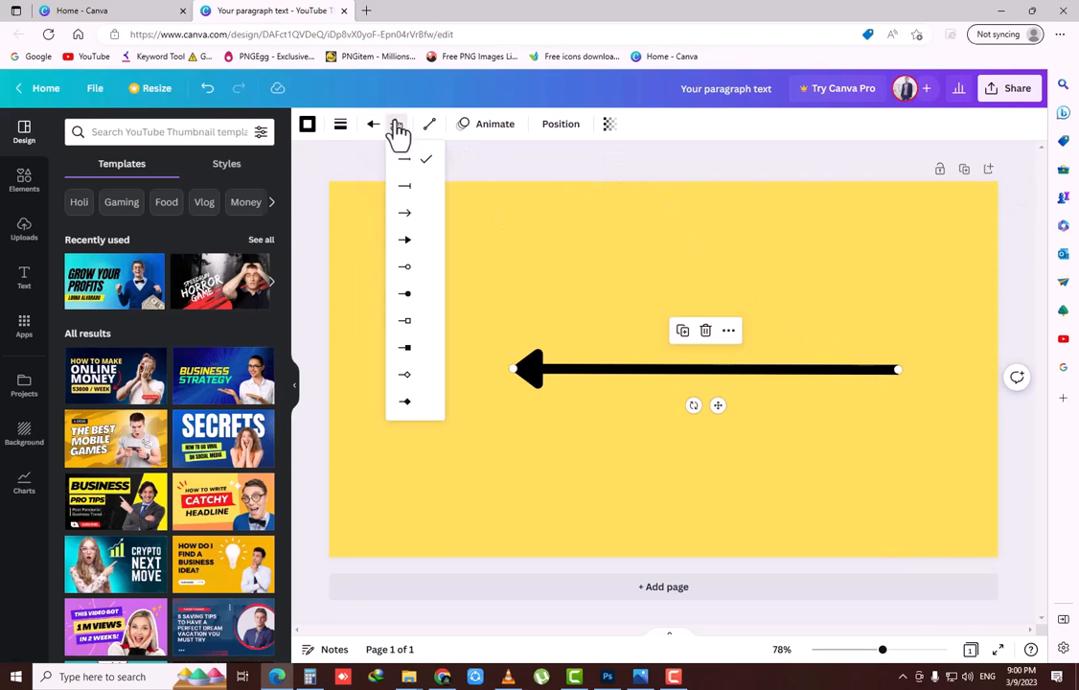
left_click(410, 320)
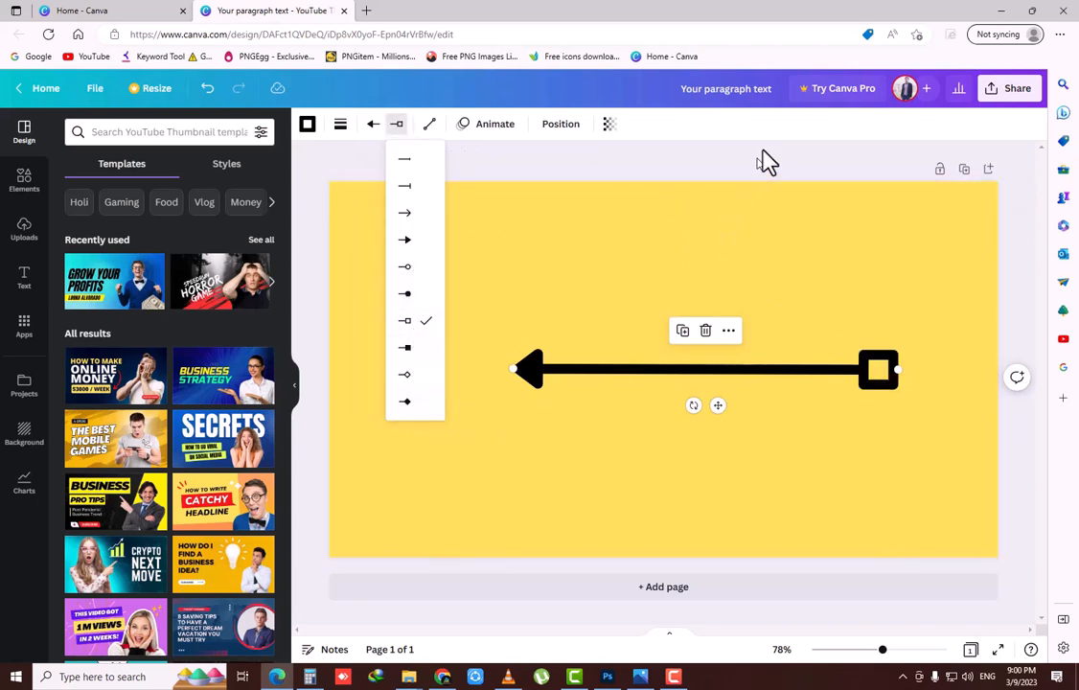
left_click(723, 349)
Move the arrow line to the upper half of the page and change its type to Elbowed
left_click_drag(699, 383, 639, 281)
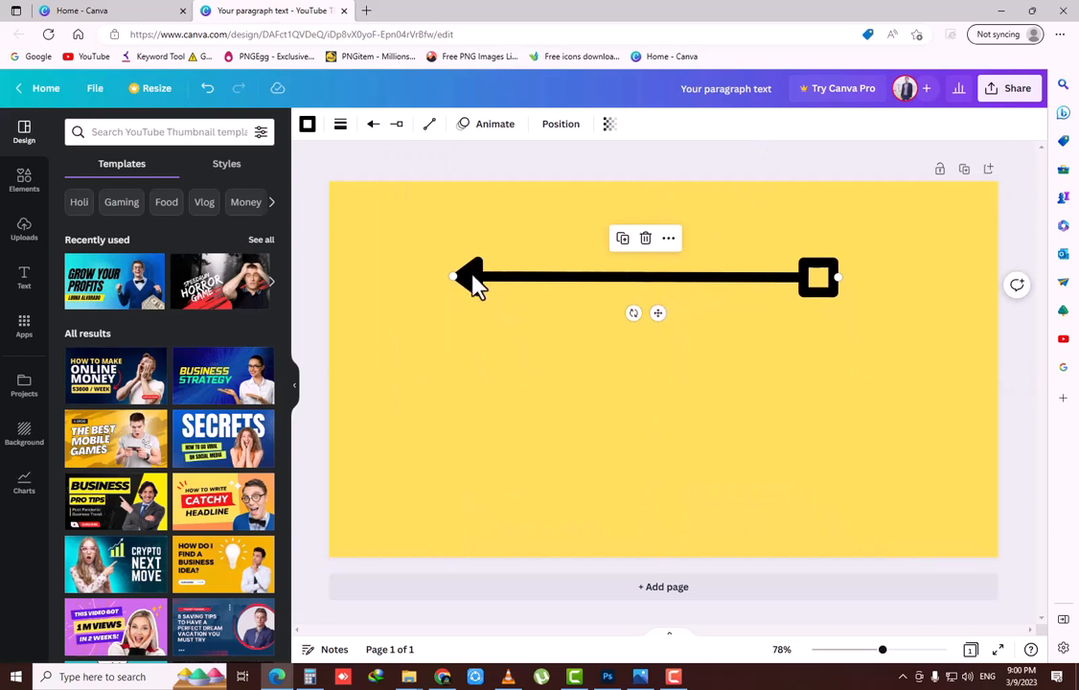
left_click_drag(476, 283, 492, 319)
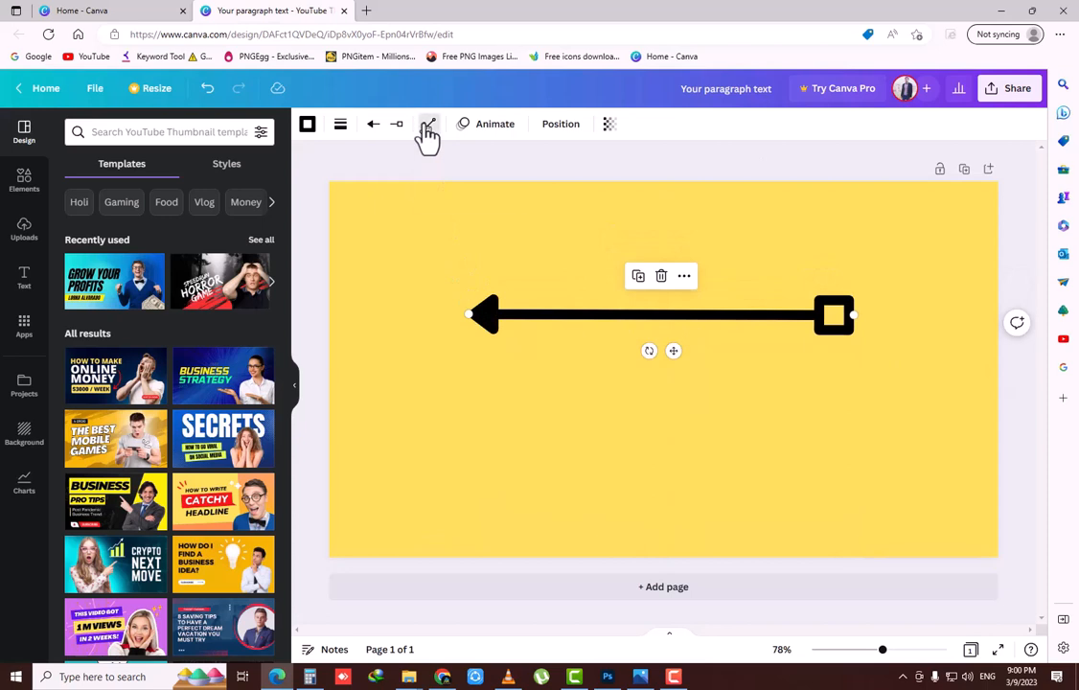
left_click(428, 126)
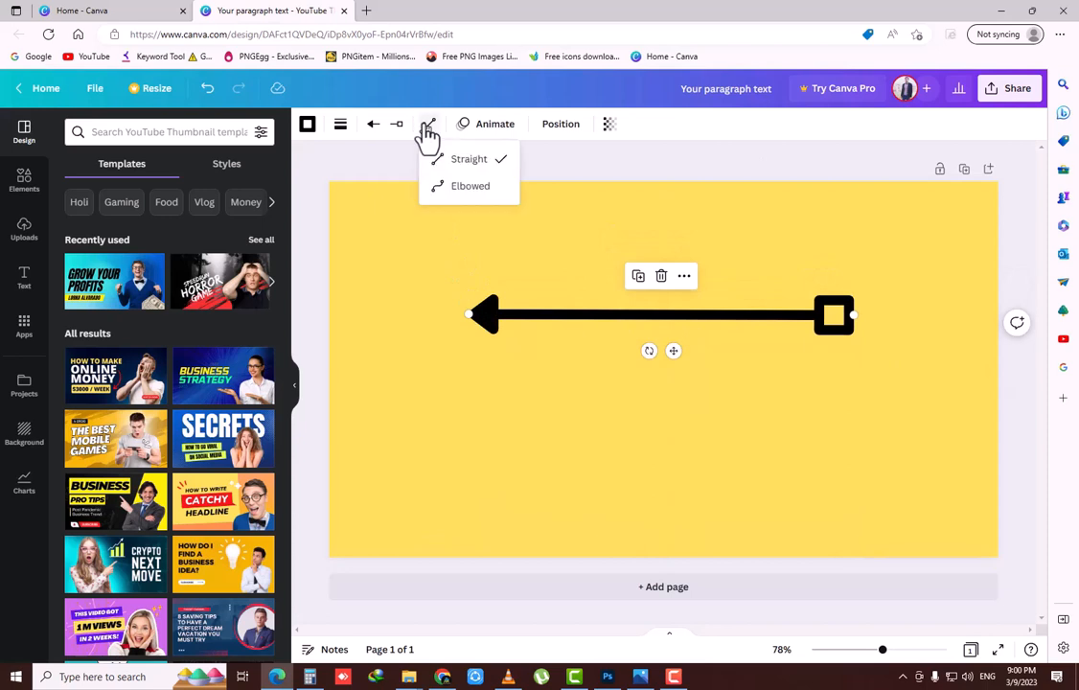
left_click(469, 187)
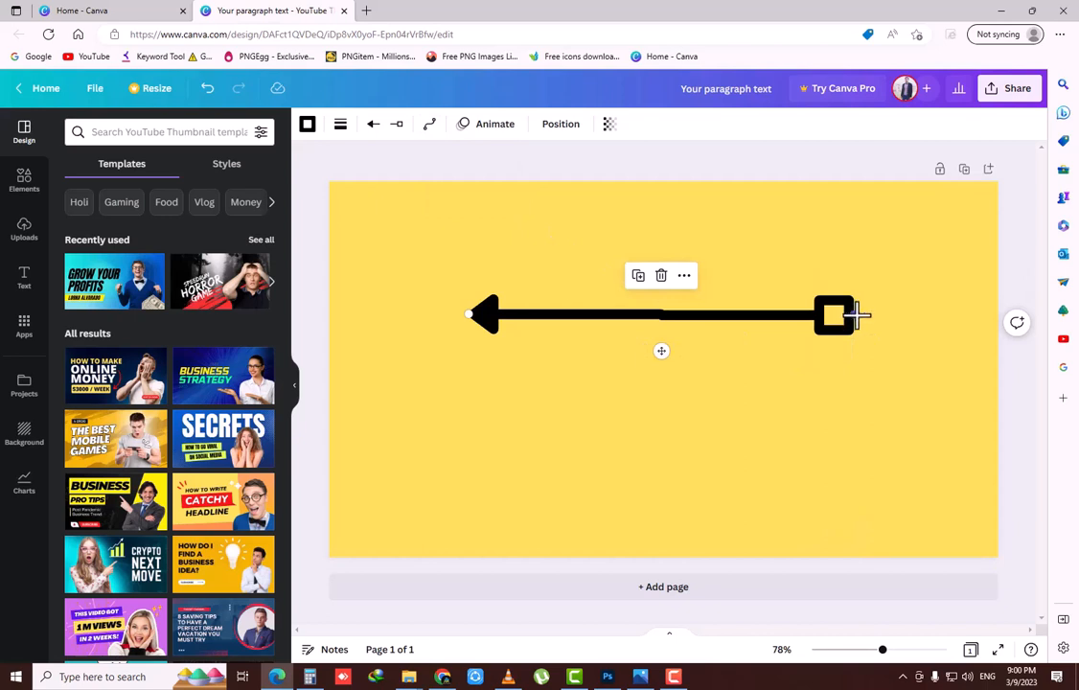
Bend the elbowed line by pulling its square end to the page's lower right area, and delete the line
left_click_drag(856, 314, 579, 219)
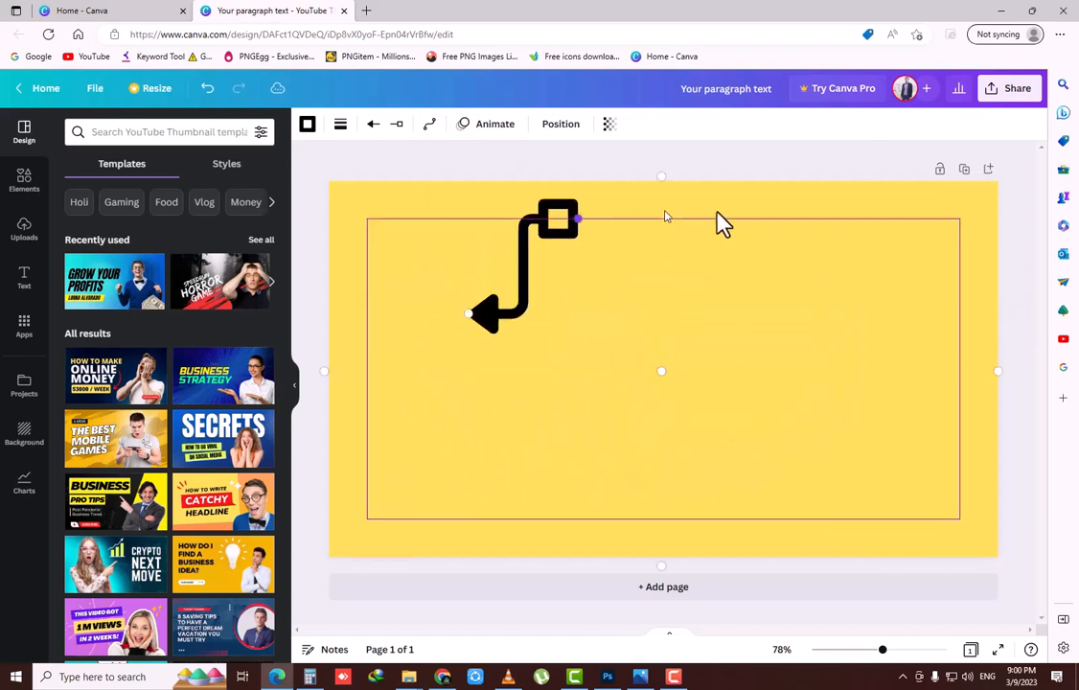
left_click_drag(723, 223, 892, 495)
left_click_drag(684, 396, 668, 361)
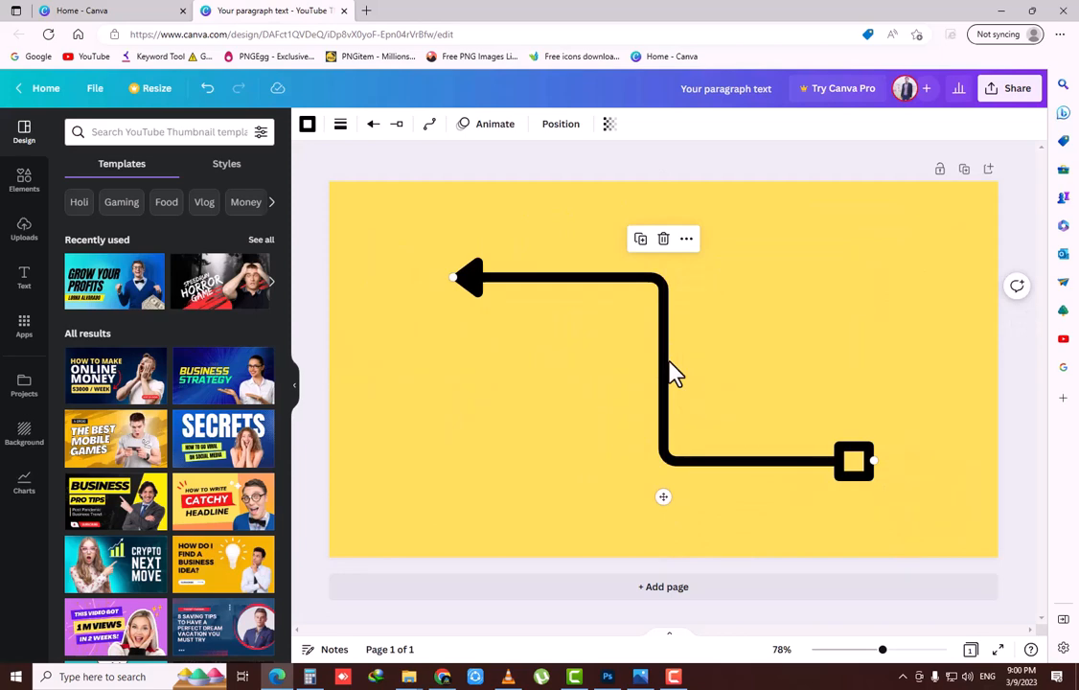
key("Delete")
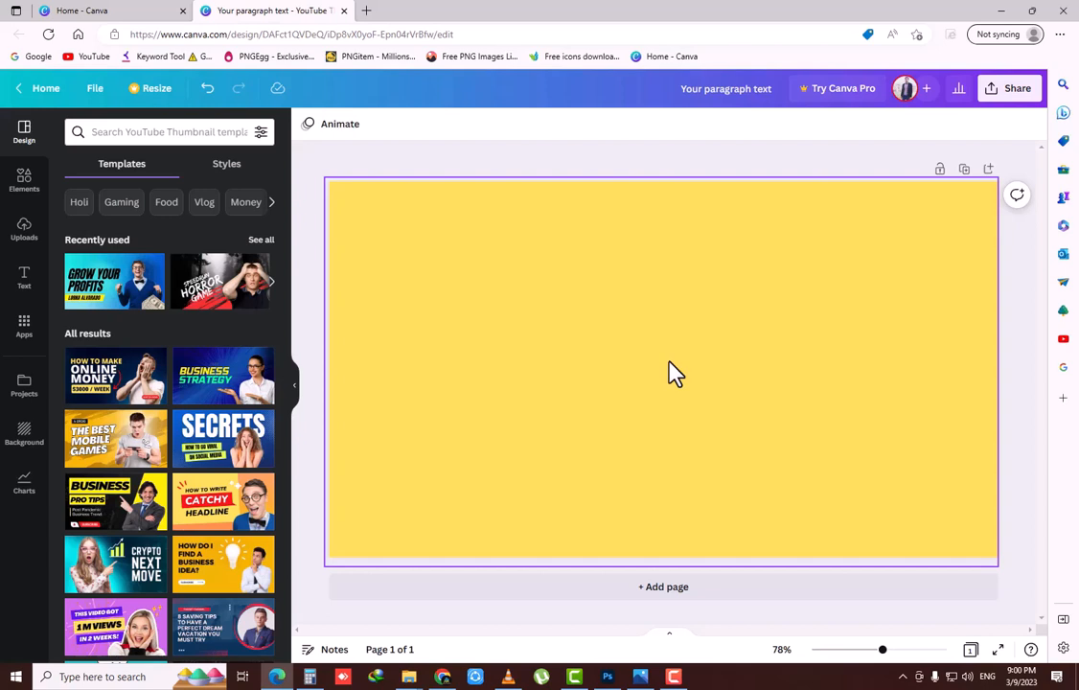
Add a text box, enlarge it to a font size of about 64.3 and place it in the page's upper half
key("t")
left_click_drag(618, 364, 363, 331)
left_click_drag(582, 360, 722, 379)
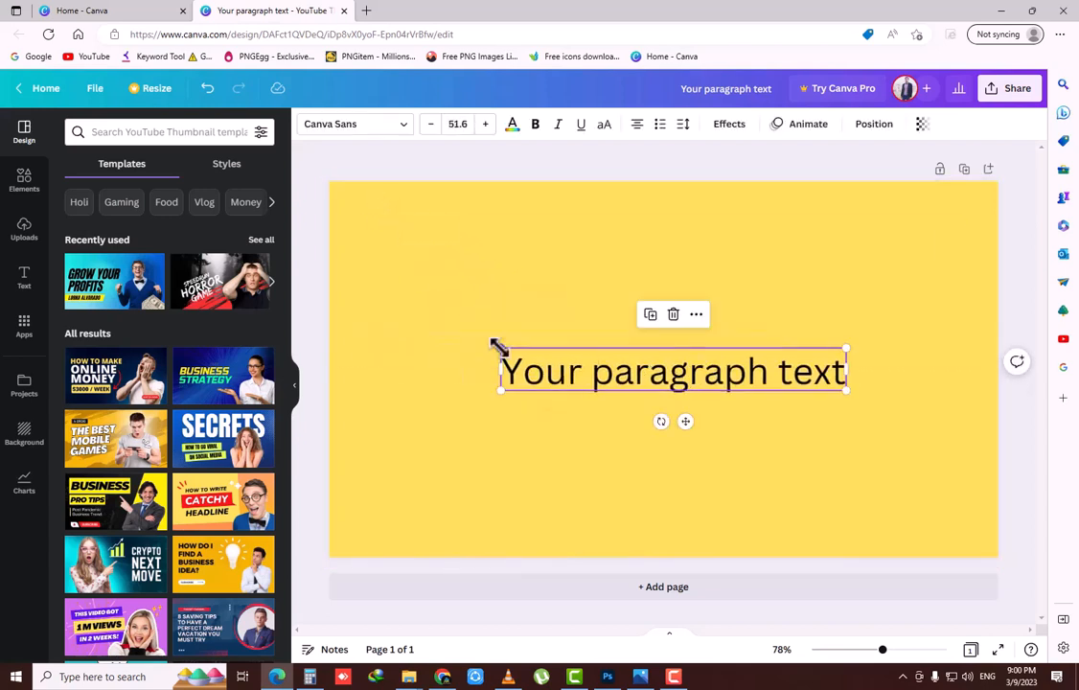
left_click_drag(498, 345, 414, 337)
left_click_drag(590, 385, 662, 313)
Replace the placeholder paragraph text with "Daily Tech Lessons"
double_click(723, 316)
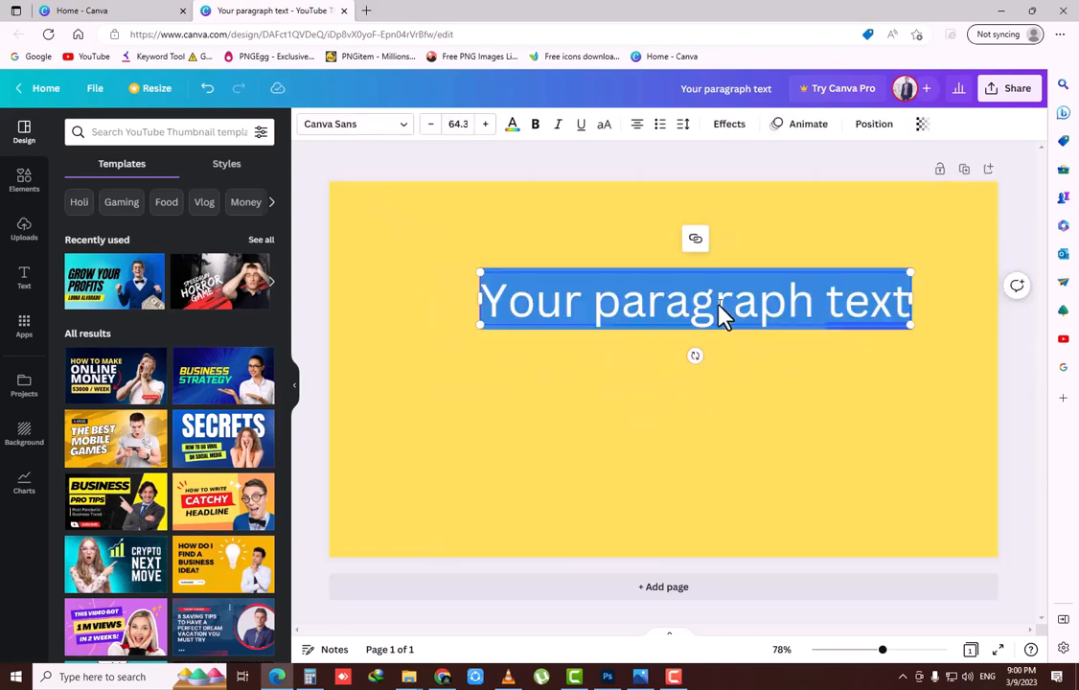
type("Daily Ted")
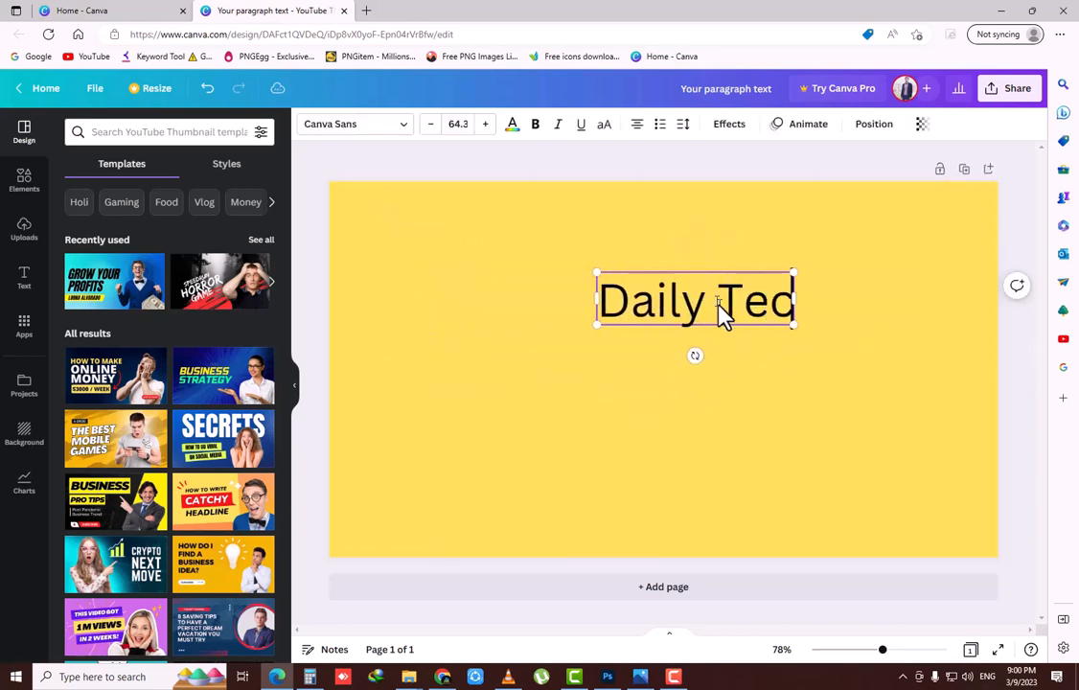
type("h Lee")
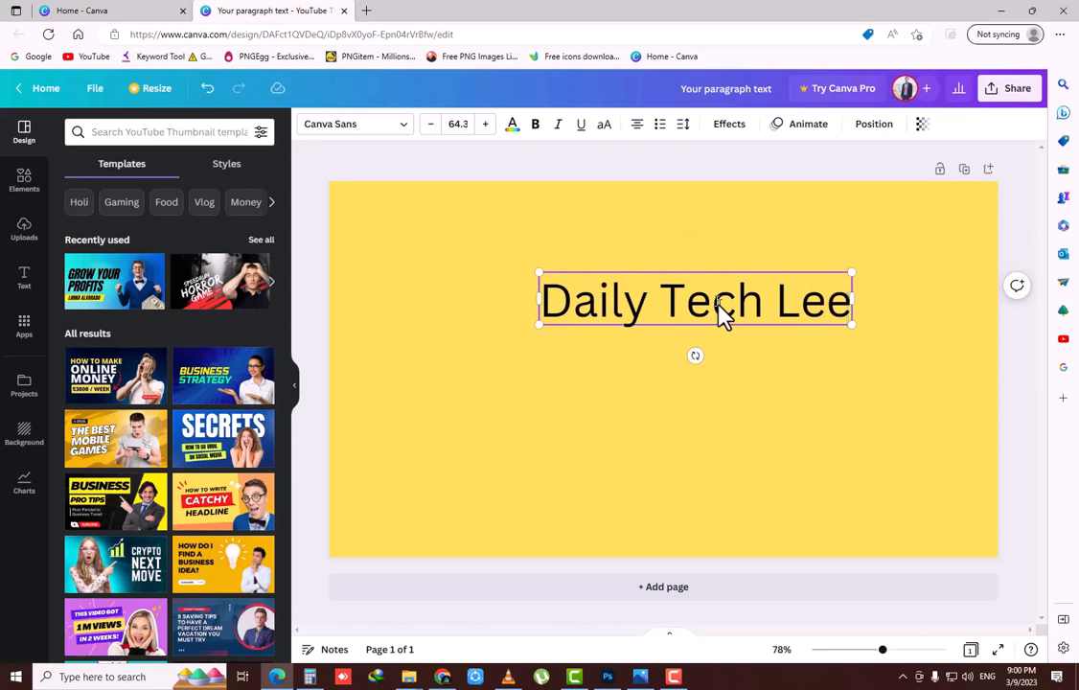
key("BackSpace")
type("ssons")
left_click(713, 333)
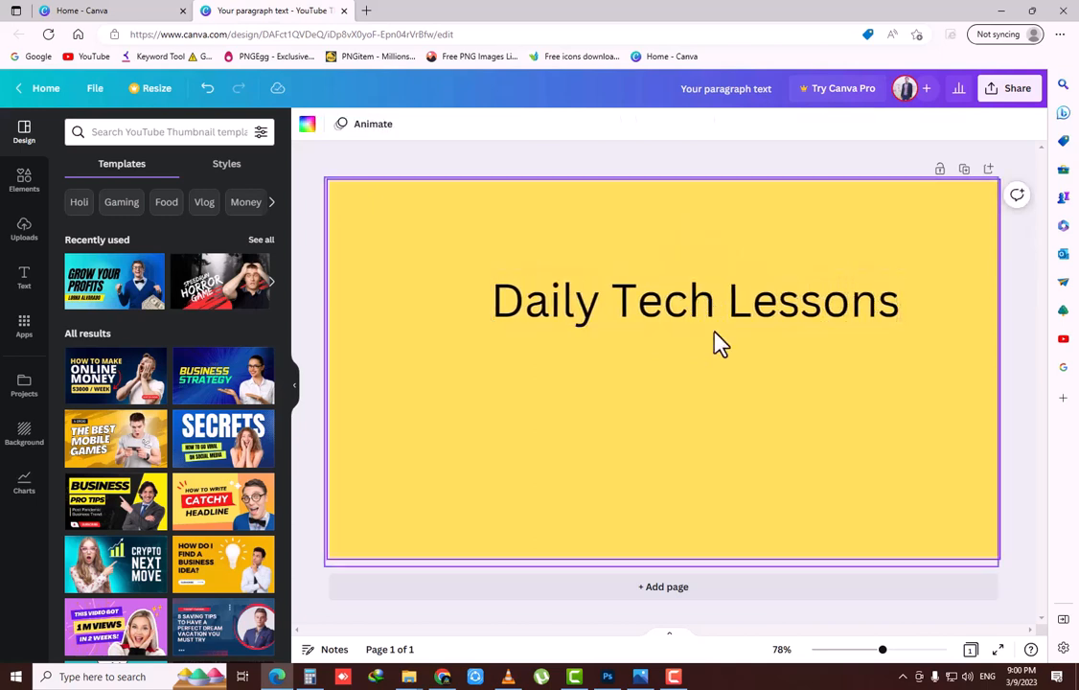
Make the "Daily Tech Lessons" text bold, shift it slightly upward and enlarge it to a font size of about 68.1
left_click_drag(717, 290, 704, 276)
left_click(534, 127)
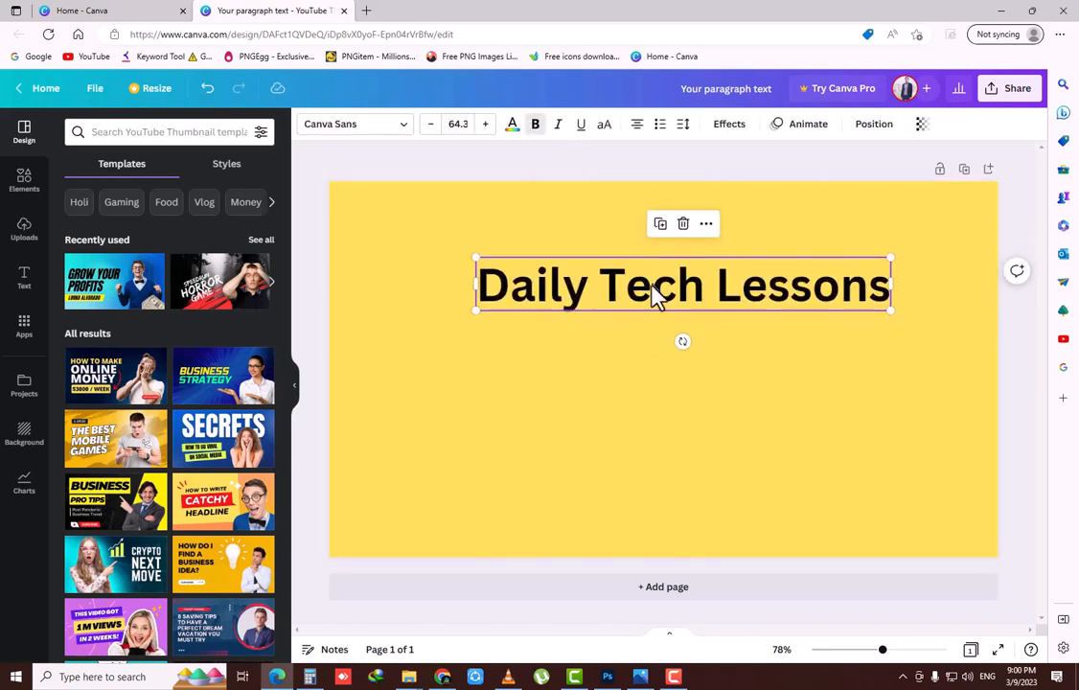
left_click_drag(473, 255, 451, 254)
left_click_drag(585, 273, 598, 276)
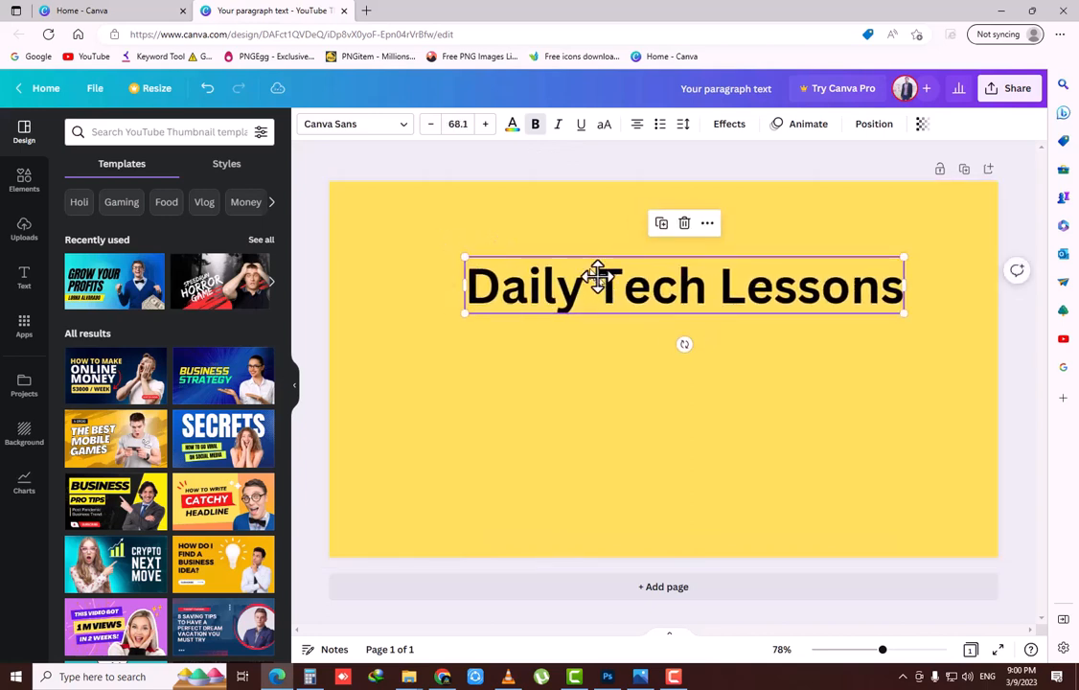
Apply the Shadow effect to "Daily Tech Lessons" with offset 82, direction -20, blur 43 and transparency 22
left_click(601, 151)
left_click(634, 286)
left_click(731, 130)
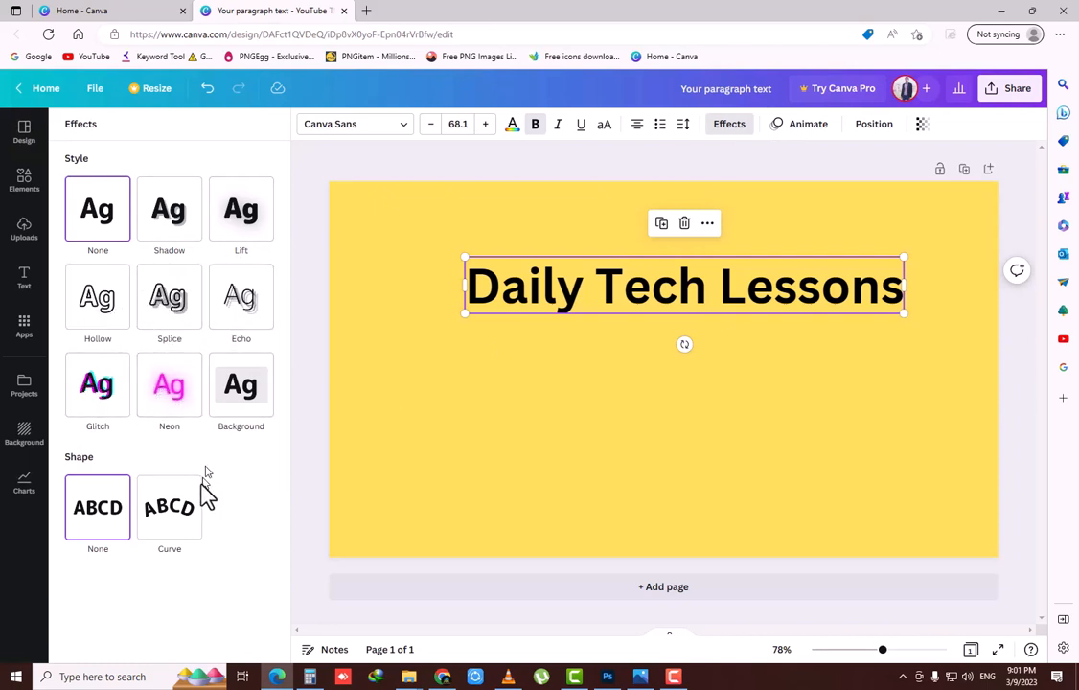
left_click(178, 221)
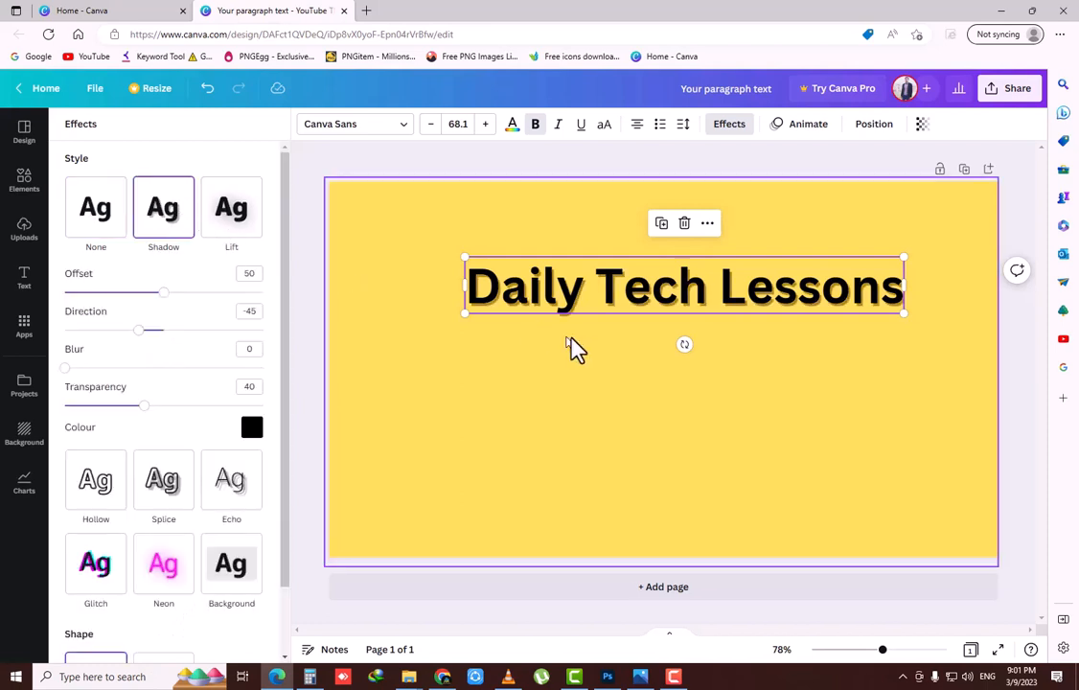
left_click_drag(165, 294, 226, 292)
left_click_drag(133, 343, 156, 369)
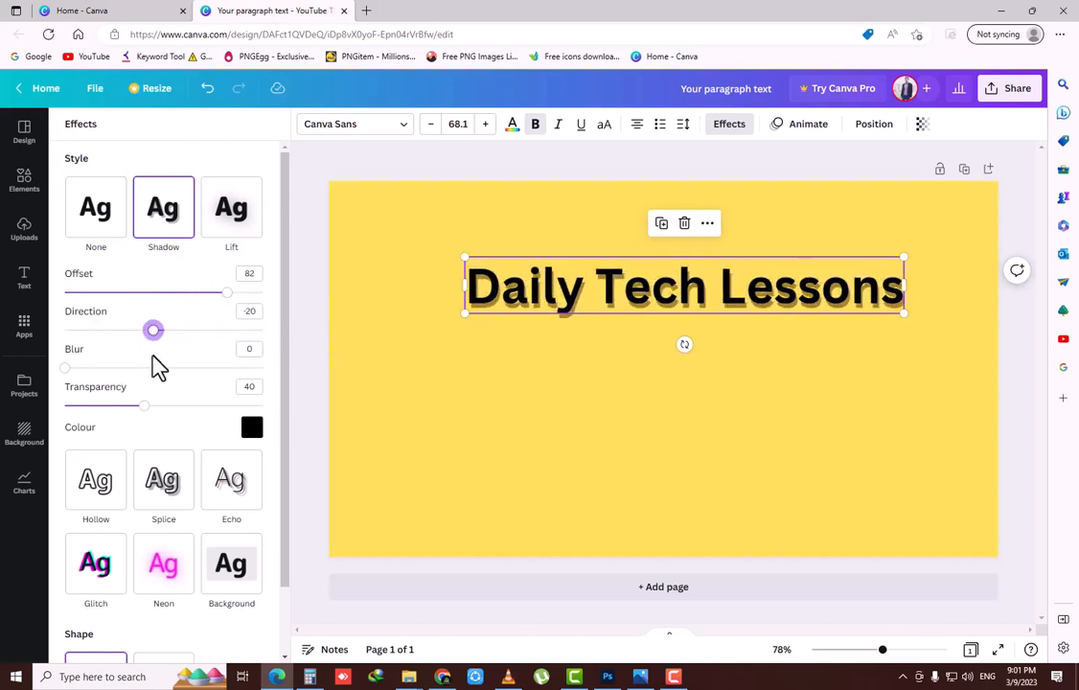
left_click_drag(70, 374, 111, 430)
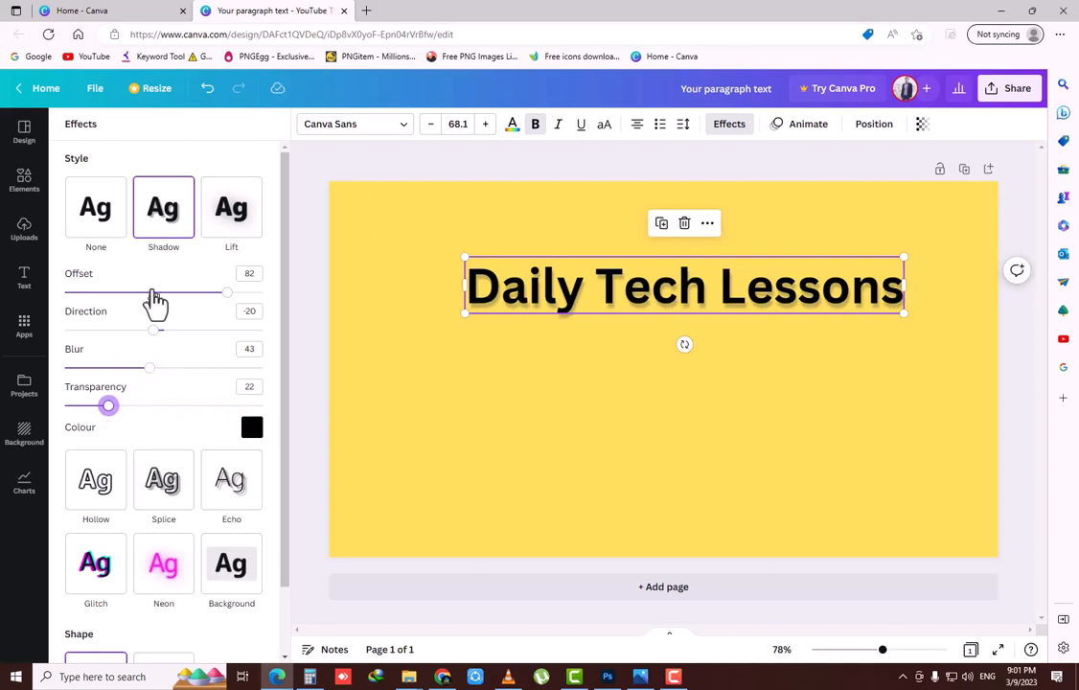
Switch the text effect to Lift, try intensity 100 and bring it down to 55
left_click(231, 226)
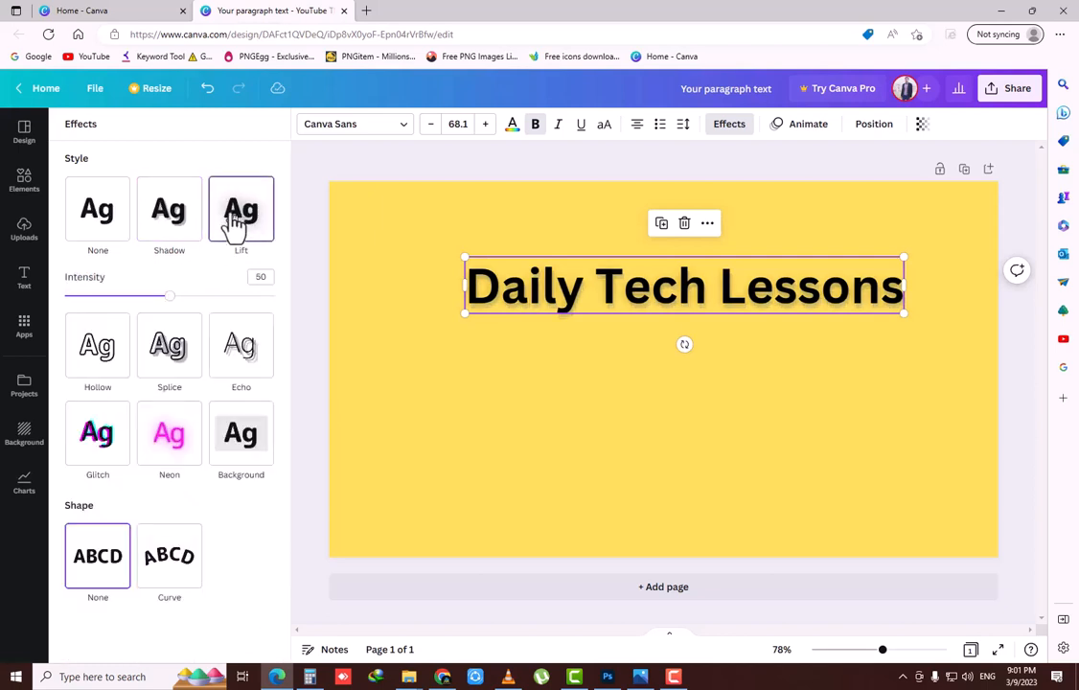
left_click_drag(186, 304, 278, 326)
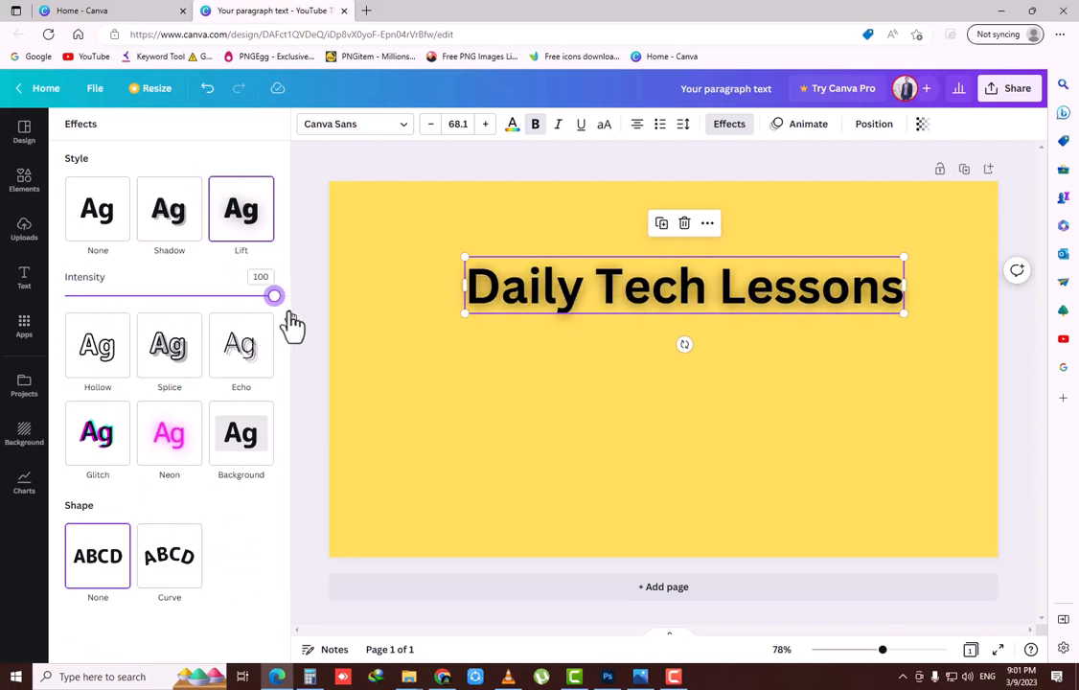
left_click_drag(292, 325, 175, 310)
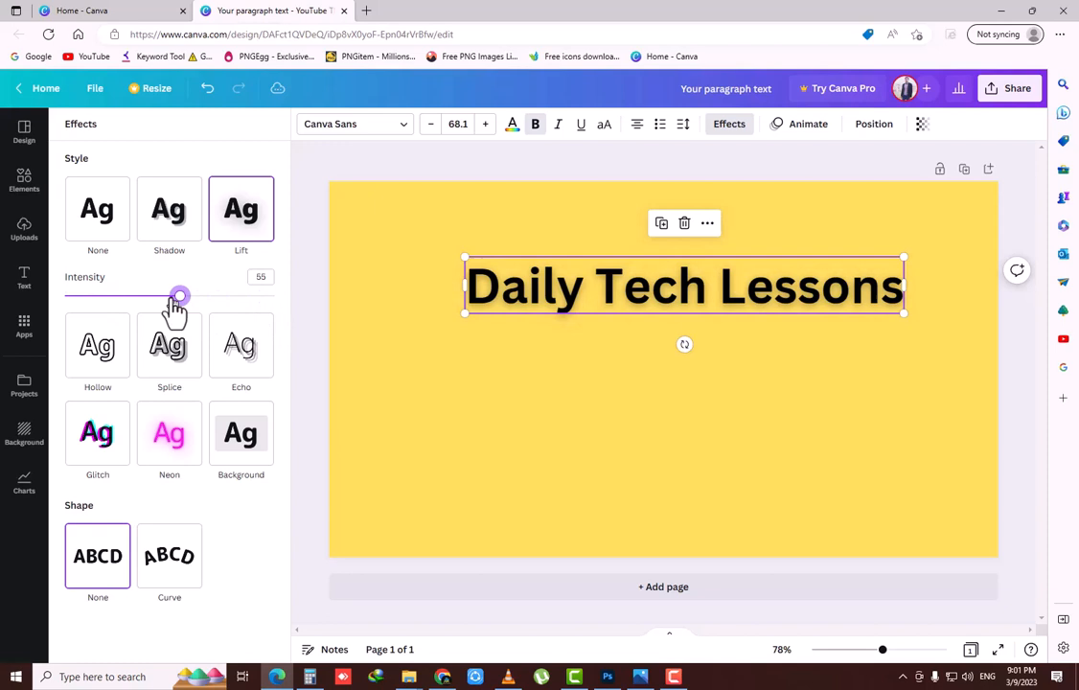
Apply the Hollow effect to the text with thickness 75, and try the Splice and Echo styles
left_click(105, 363)
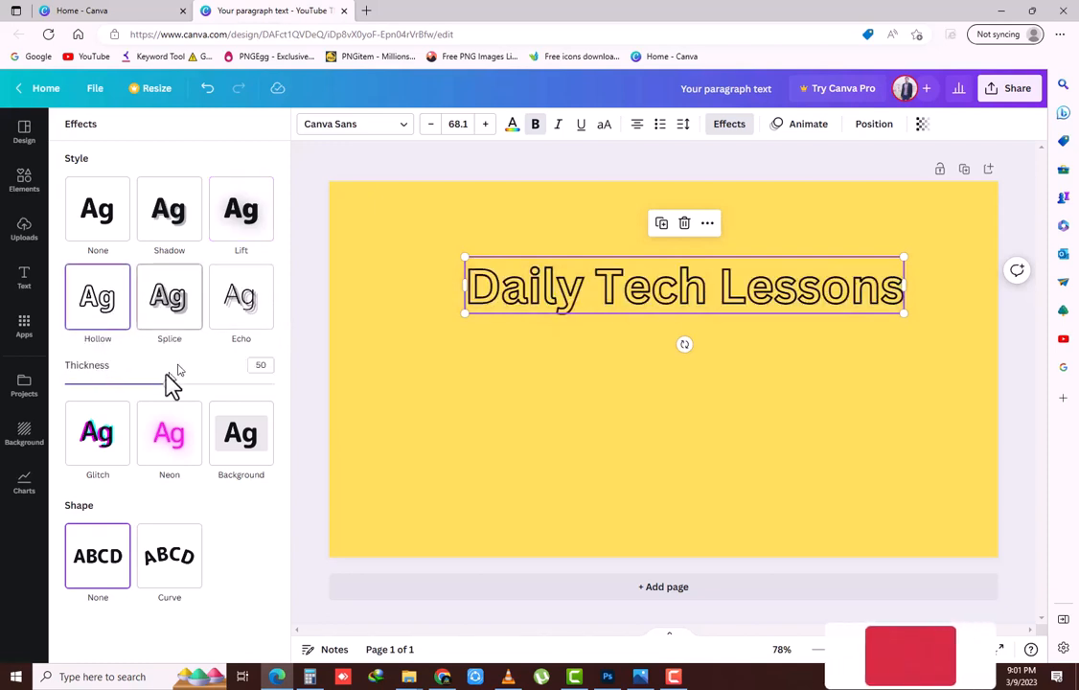
left_click_drag(167, 388, 223, 395)
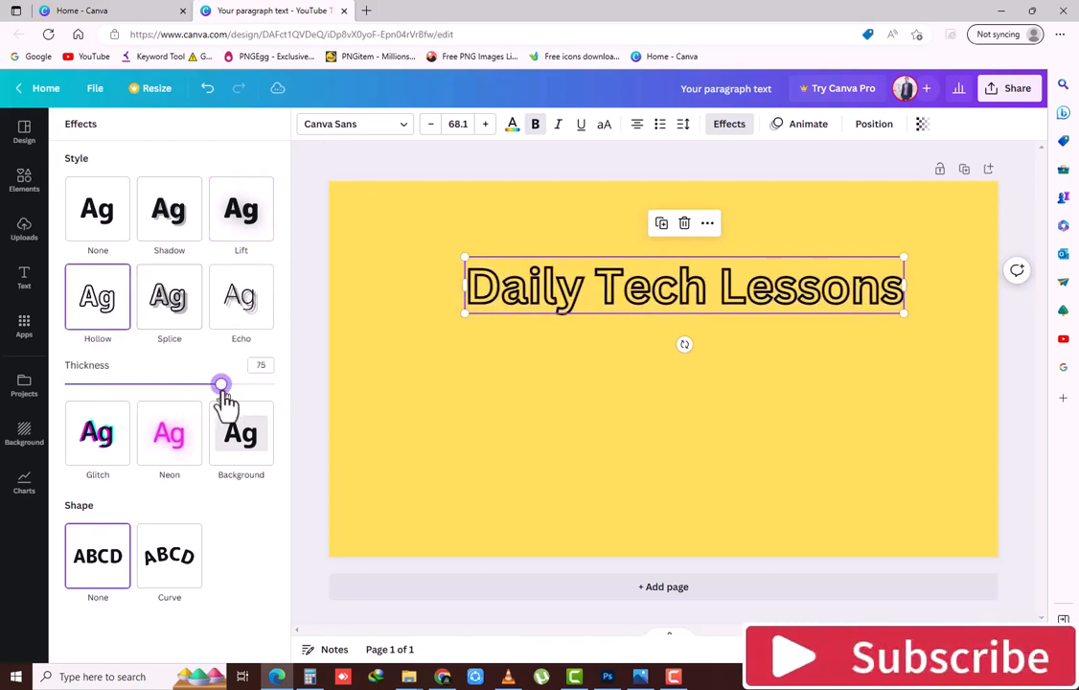
left_click(171, 303)
left_click(225, 304)
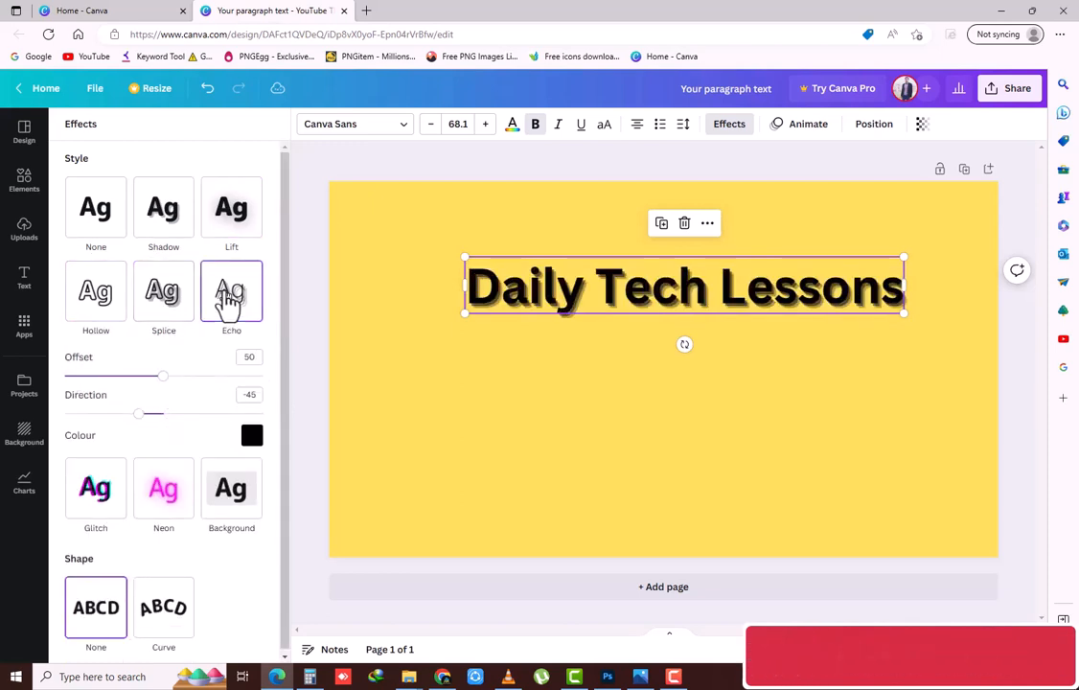
Apply the Glitch effect to the text with offset 56 and direction 124
left_click(103, 490)
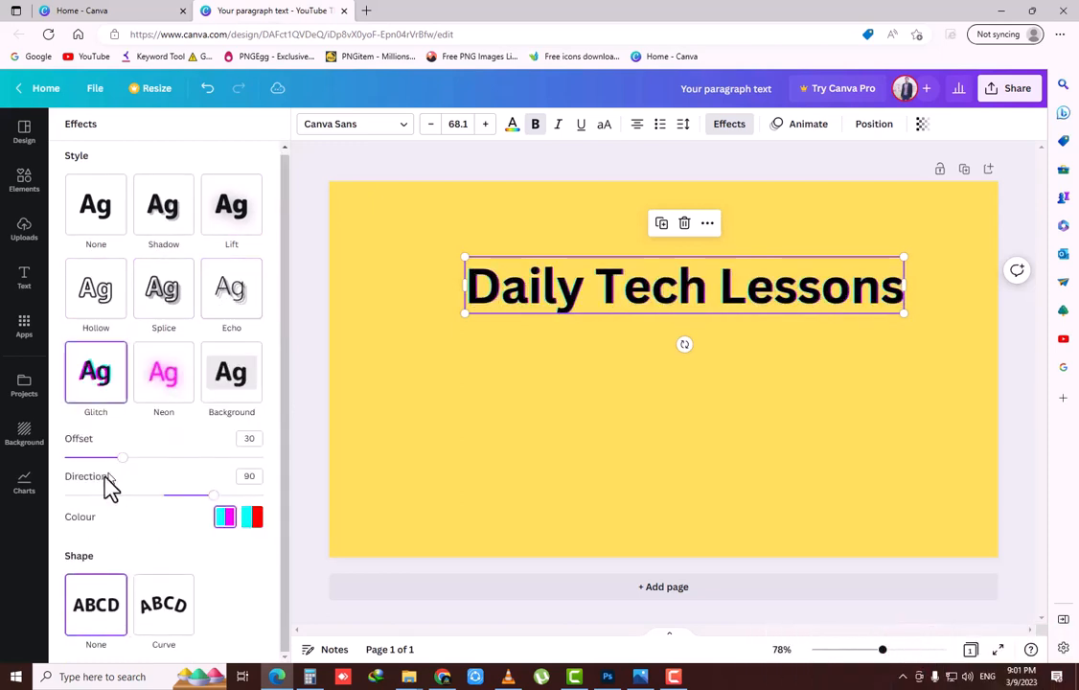
left_click_drag(123, 460, 176, 471)
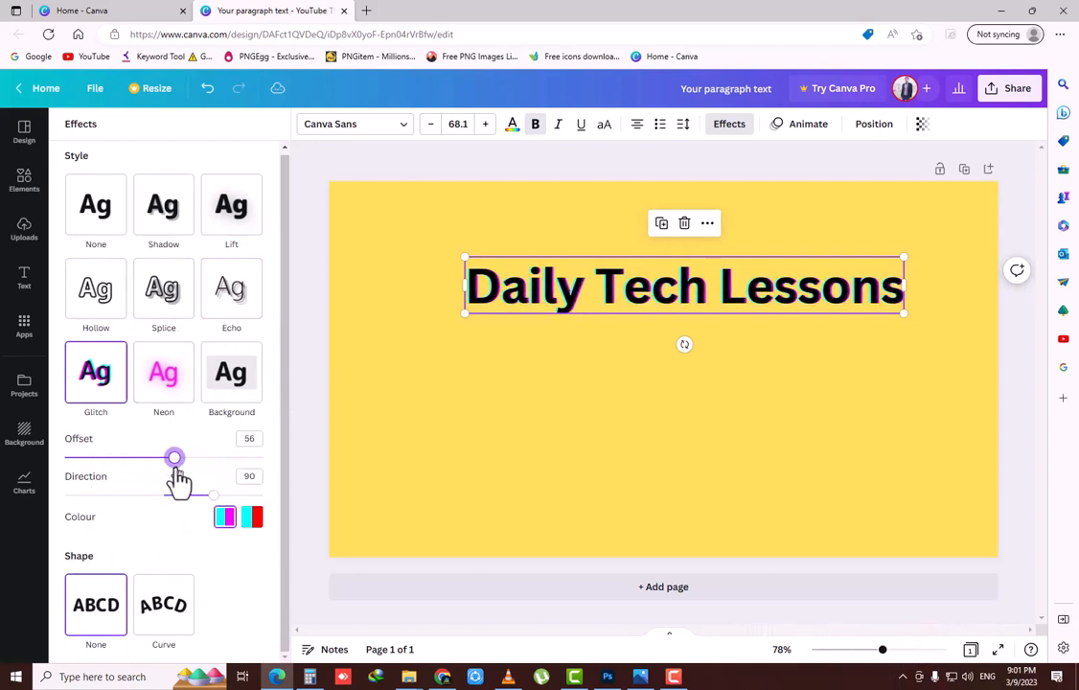
mouse_move(223, 501)
left_mouse_down()
mouse_move(109, 511)
mouse_move(234, 502)
left_mouse_up()
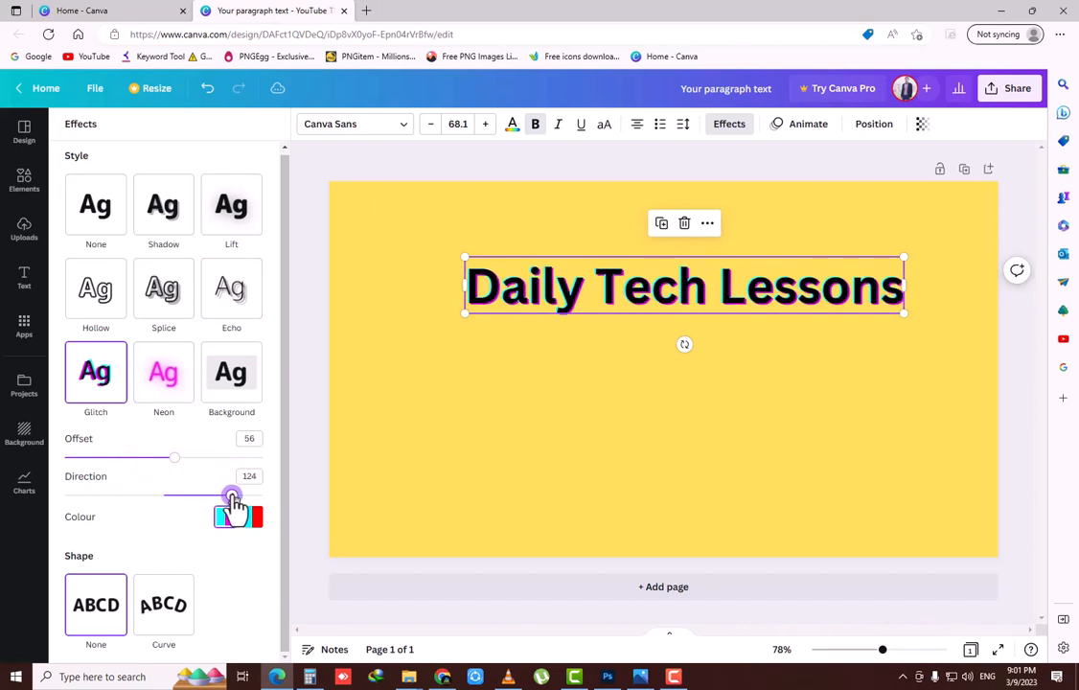
Try the Neon effect on the text, replace it with the Background effect and deselect the text
left_click(162, 378)
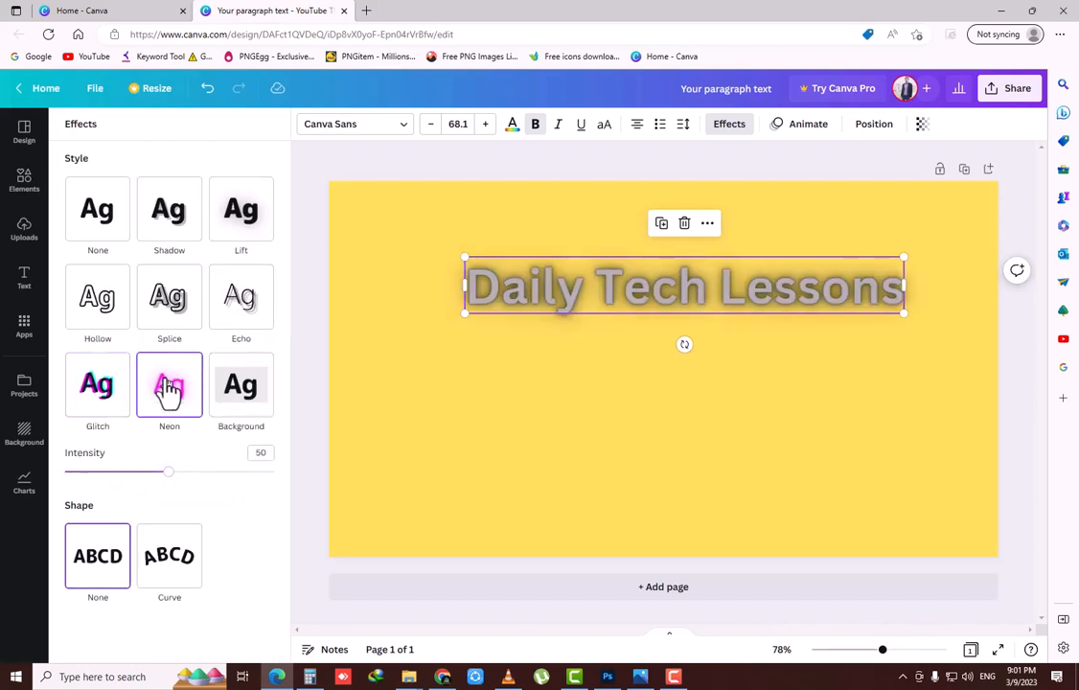
left_click(239, 410)
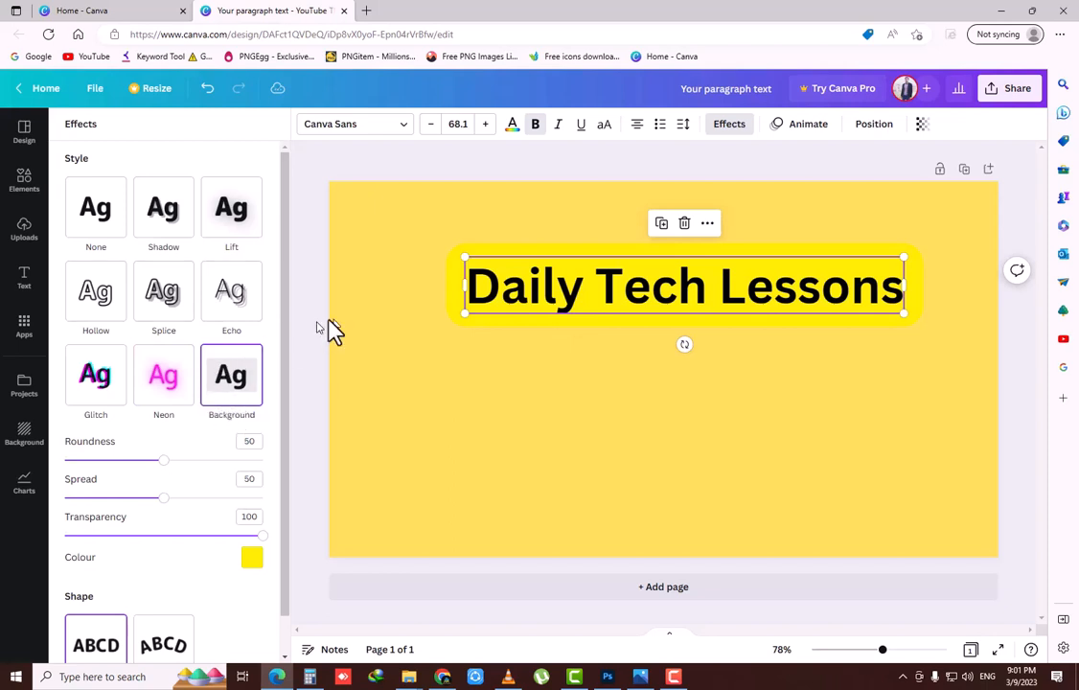
left_click(550, 254)
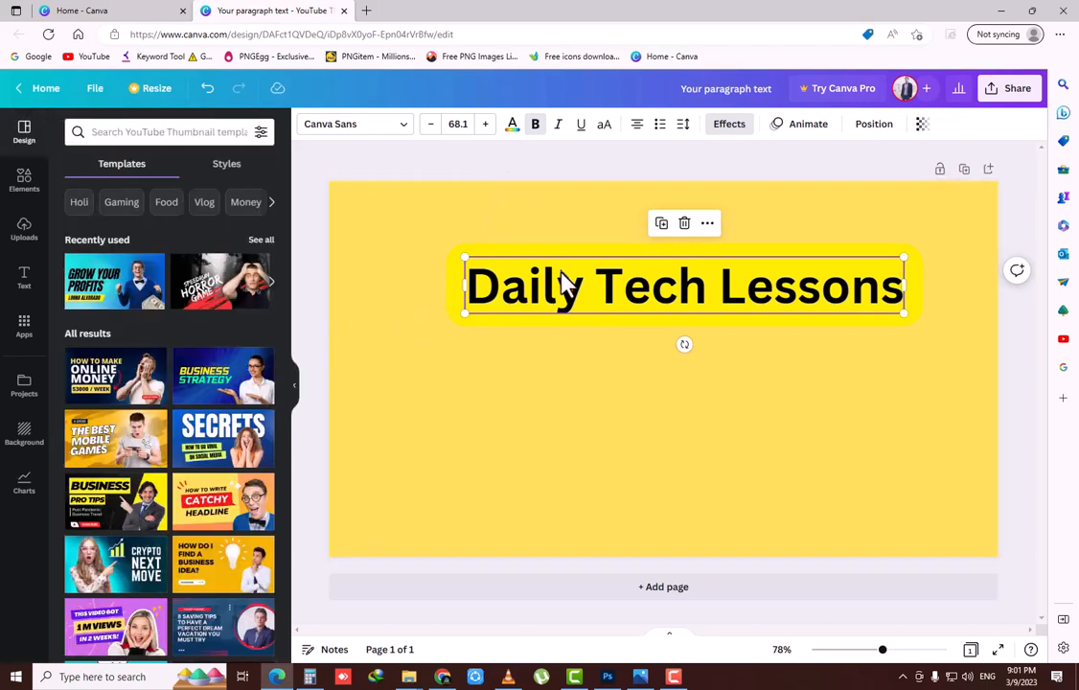
left_click(559, 173)
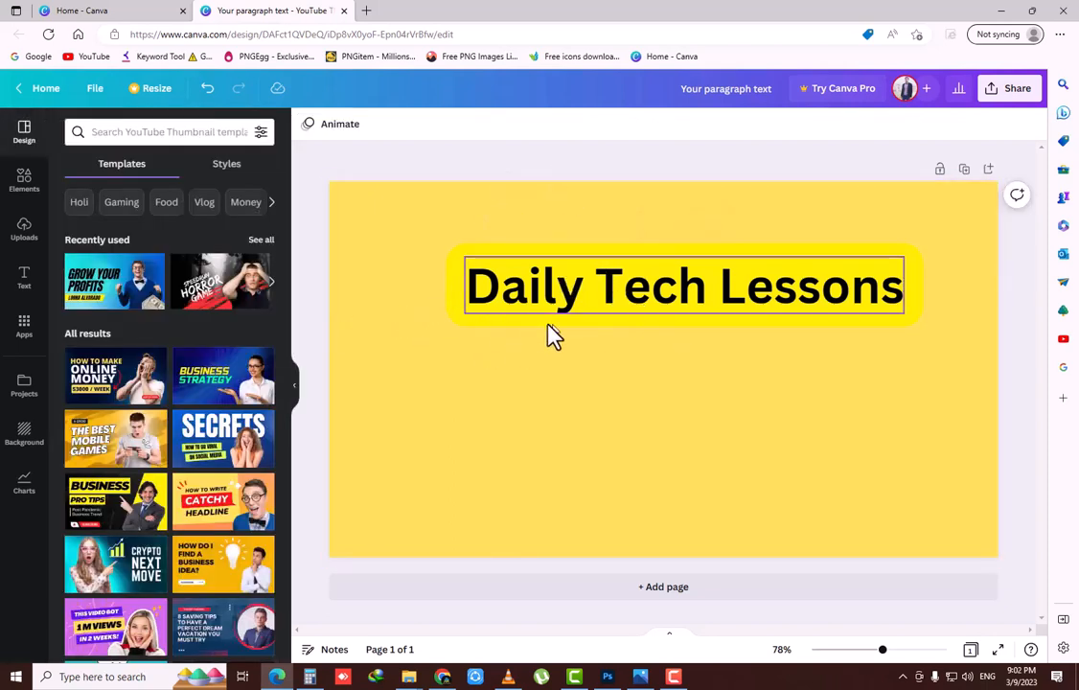
Try purple and violet for the text's Background effect and settle on light green
left_click(918, 326)
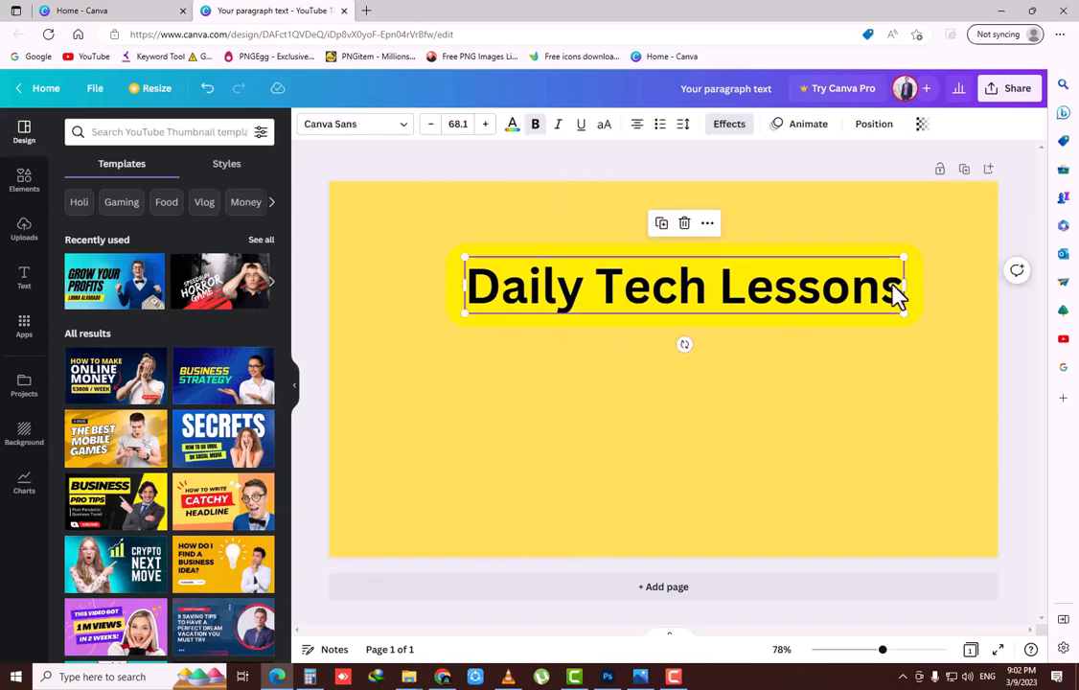
left_click(737, 130)
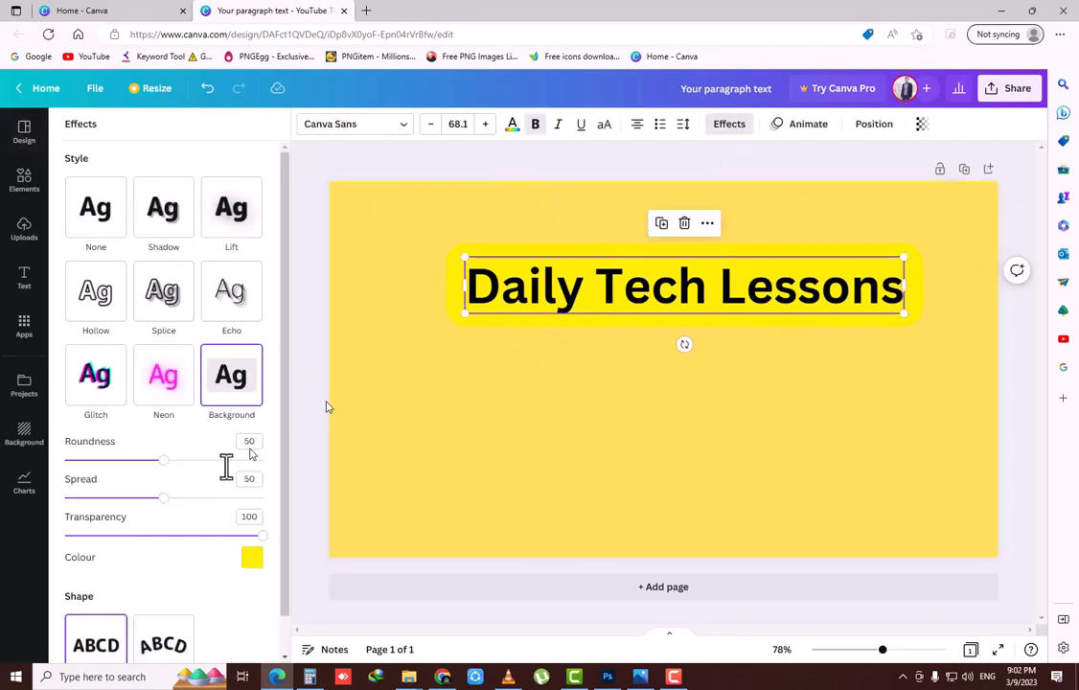
scroll(133, 575, "down", 1)
left_click(251, 519)
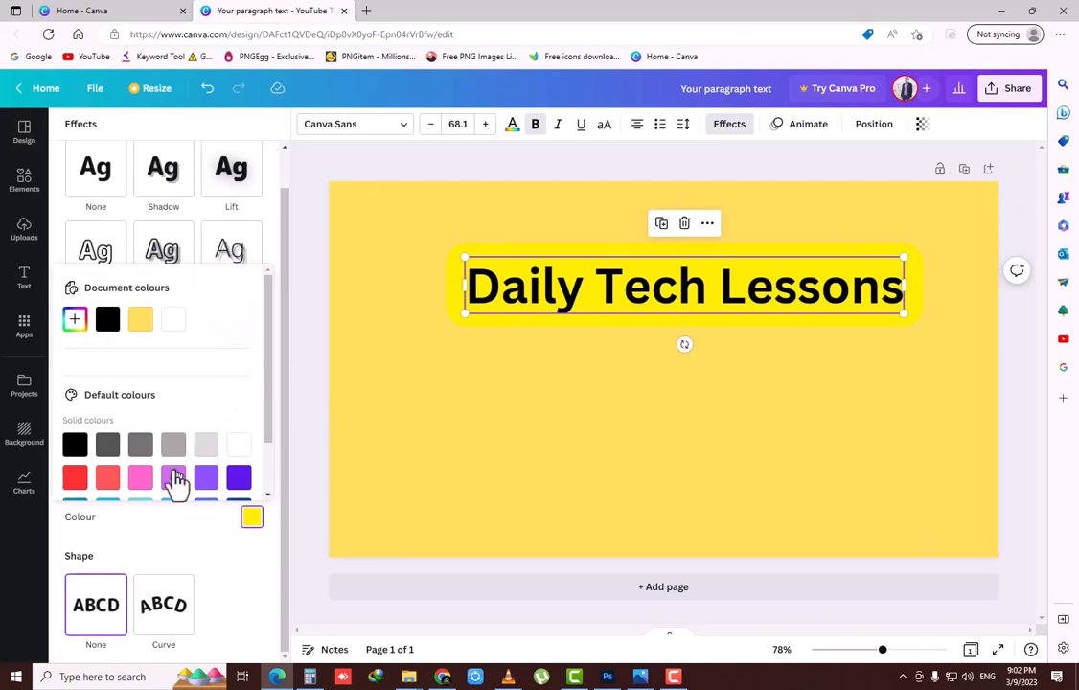
left_click(173, 477)
left_click(238, 477)
scroll(222, 473, "down", 1)
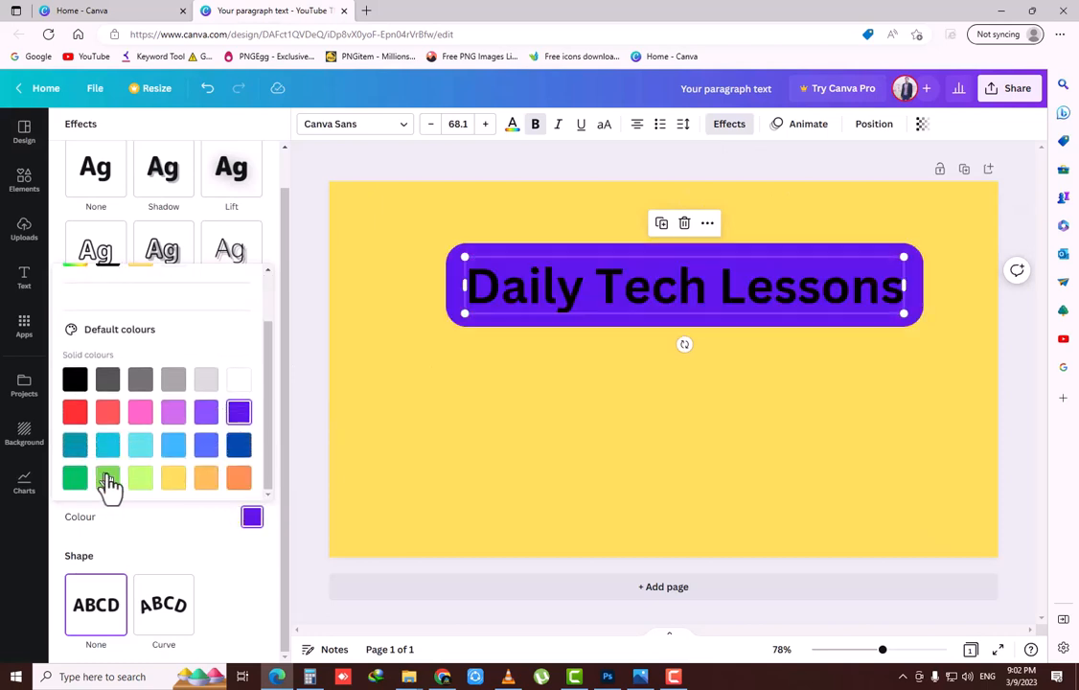
left_click(137, 477)
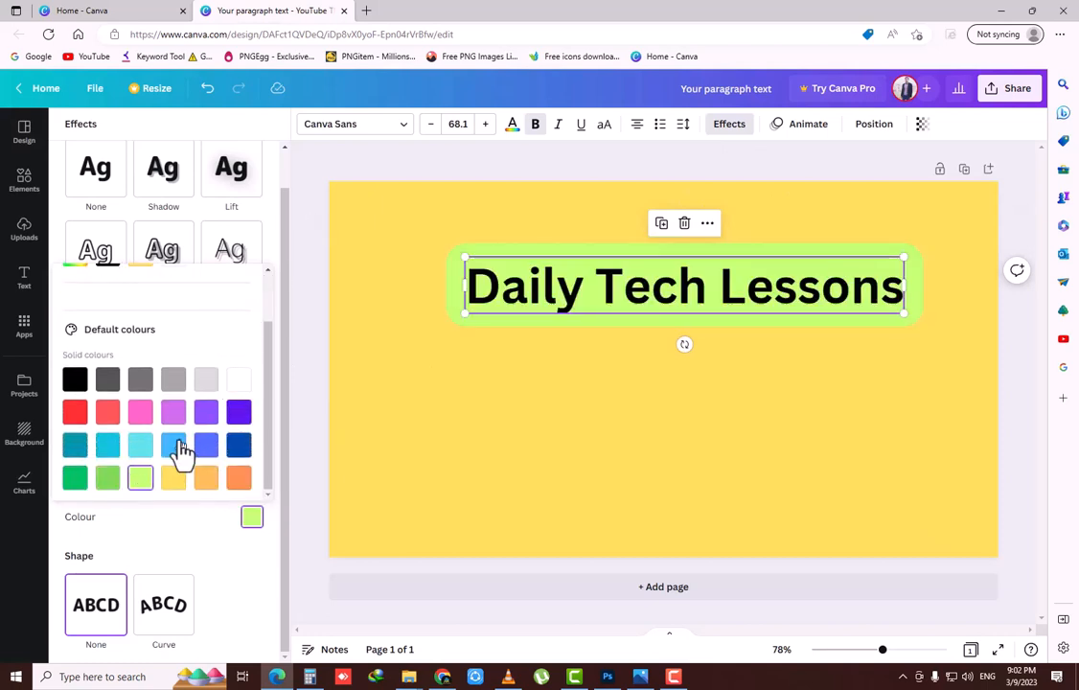
scroll(221, 393, "up", 2)
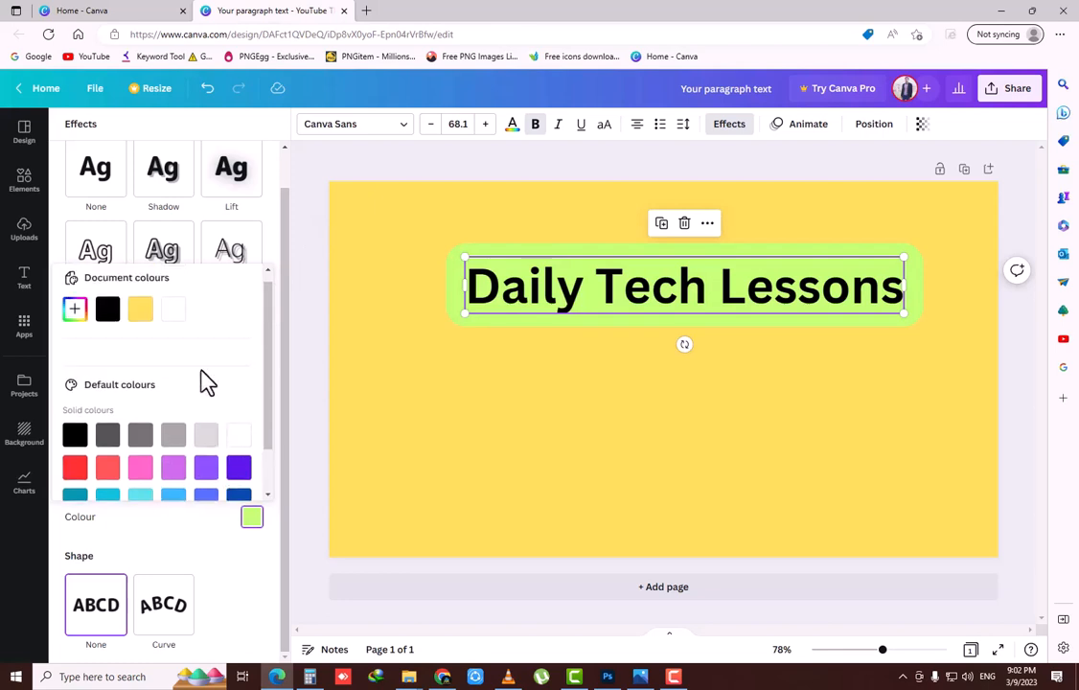
Reapply the Background effect to the text with roundness 0, spread 0 and transparency 100
left_click(246, 257)
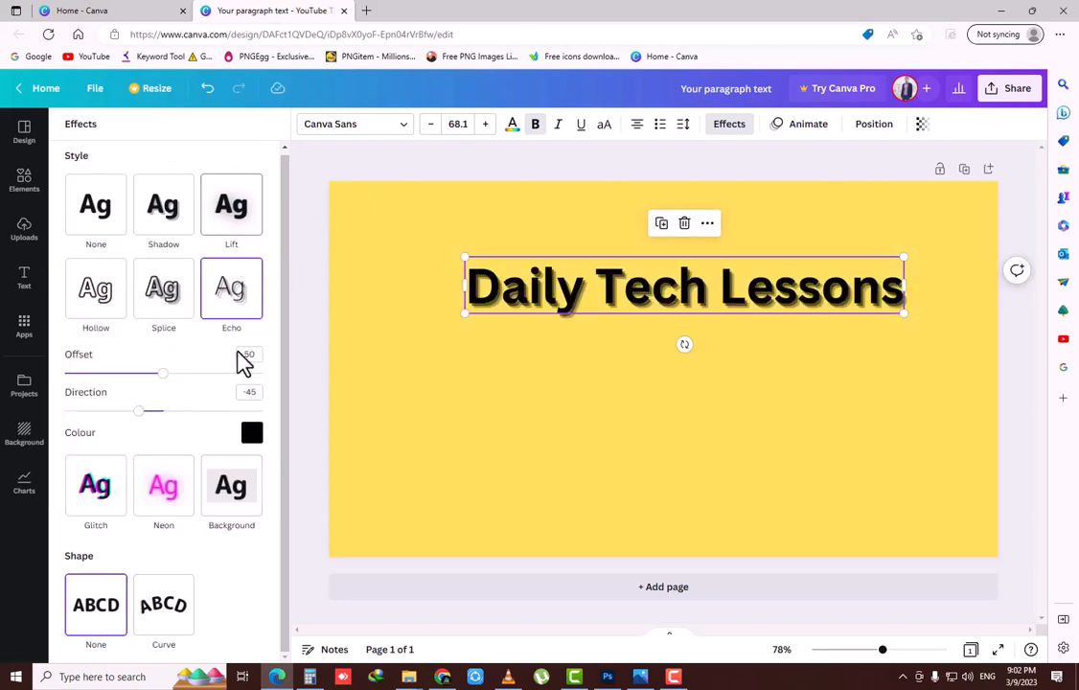
left_click(222, 503)
left_click_drag(156, 462, 16, 496)
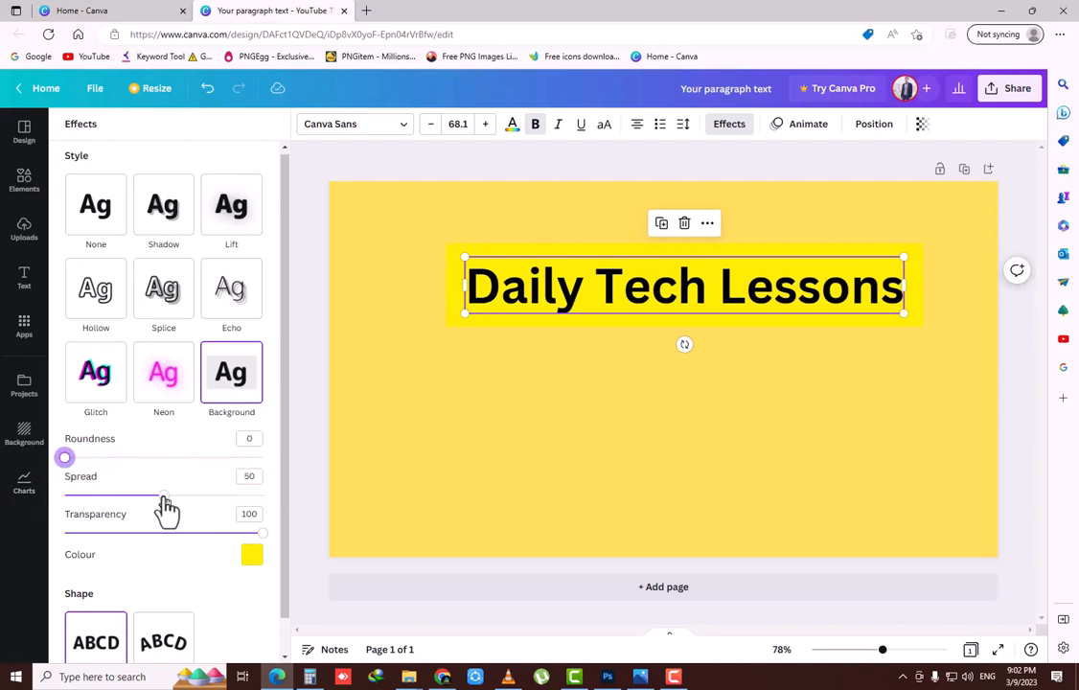
left_click_drag(165, 497, 61, 498)
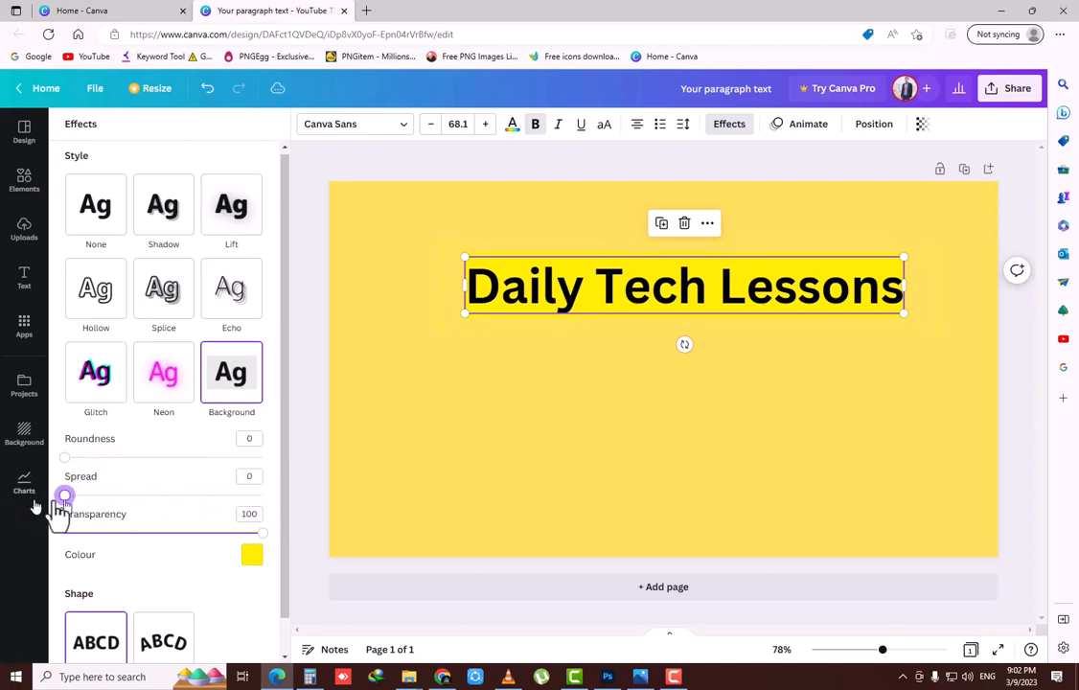
mouse_move(261, 539)
left_mouse_down()
mouse_move(67, 534)
mouse_move(270, 534)
mouse_move(100, 537)
mouse_move(262, 536)
left_mouse_up()
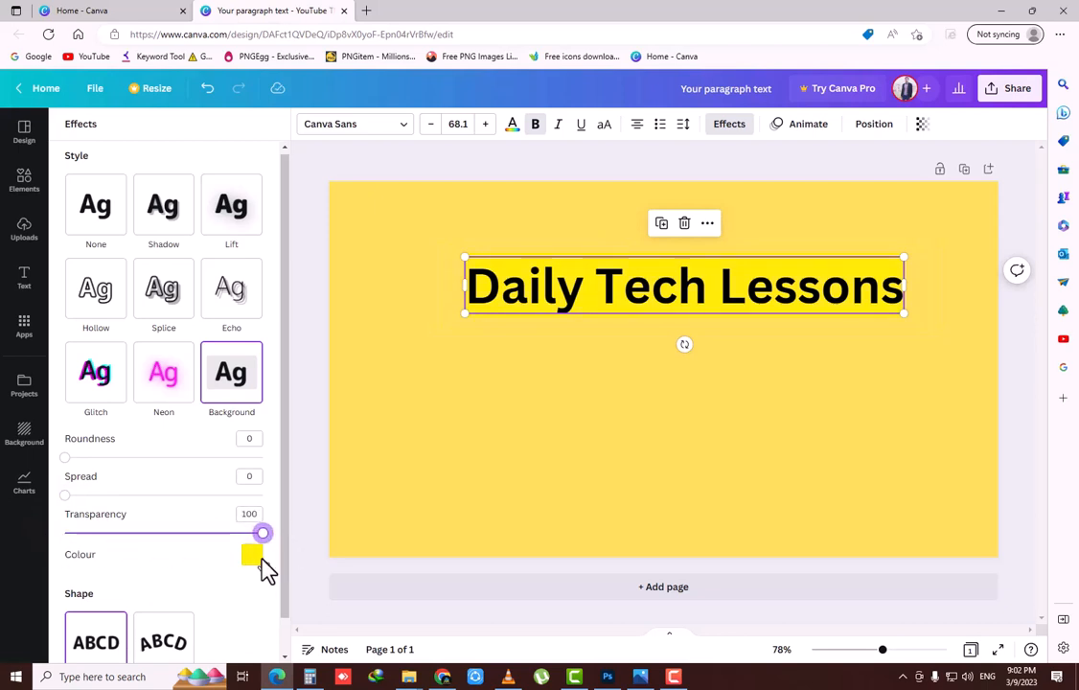
Recolour the square-cornered background behind the text to violet and browse the other default colours
left_click(251, 554)
left_click(238, 515)
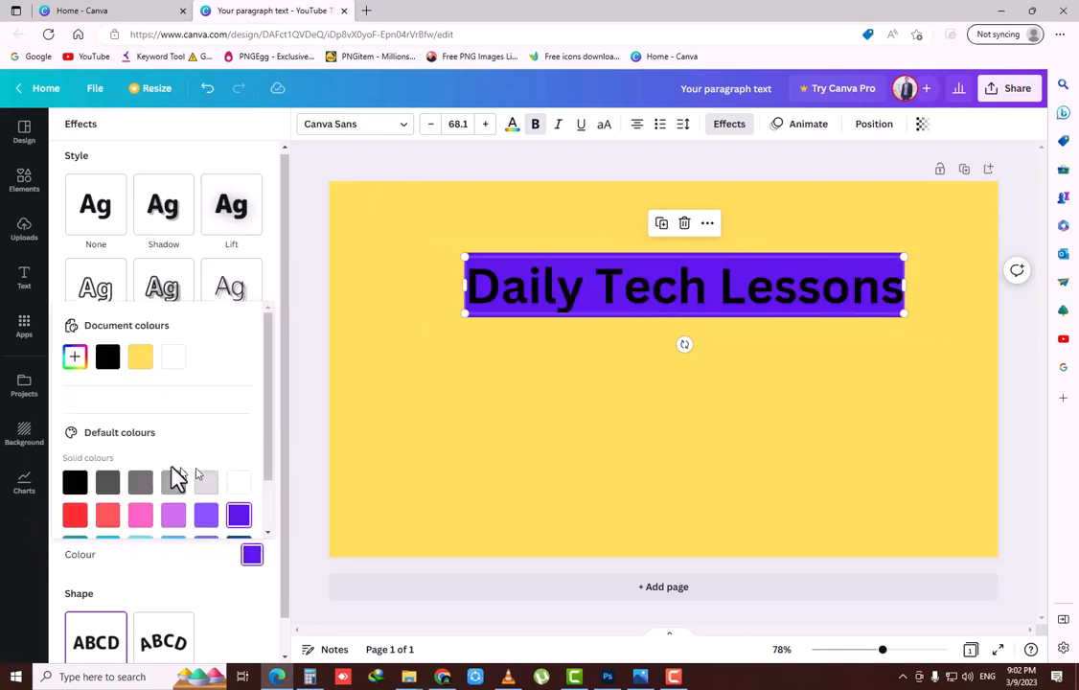
scroll(135, 413, "down", 2)
scroll(194, 412, "up", 2)
scroll(230, 305, "down", 2)
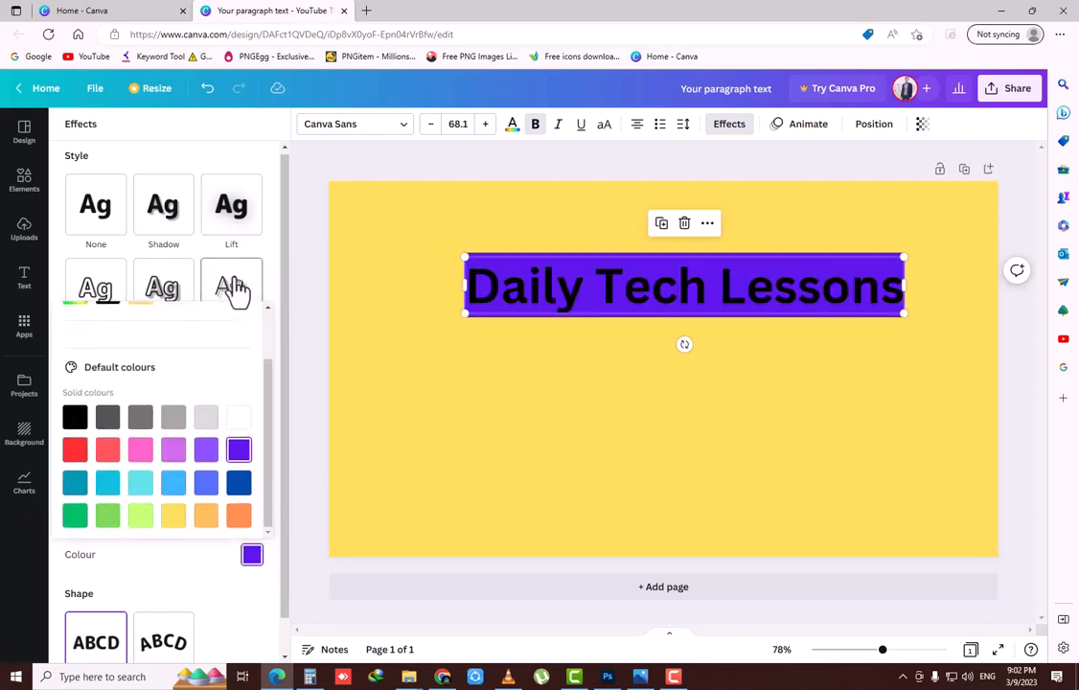
Reset the text effect by switching to another style and back to Background, and colour the rounded background violet
left_click(235, 275)
left_click(233, 494)
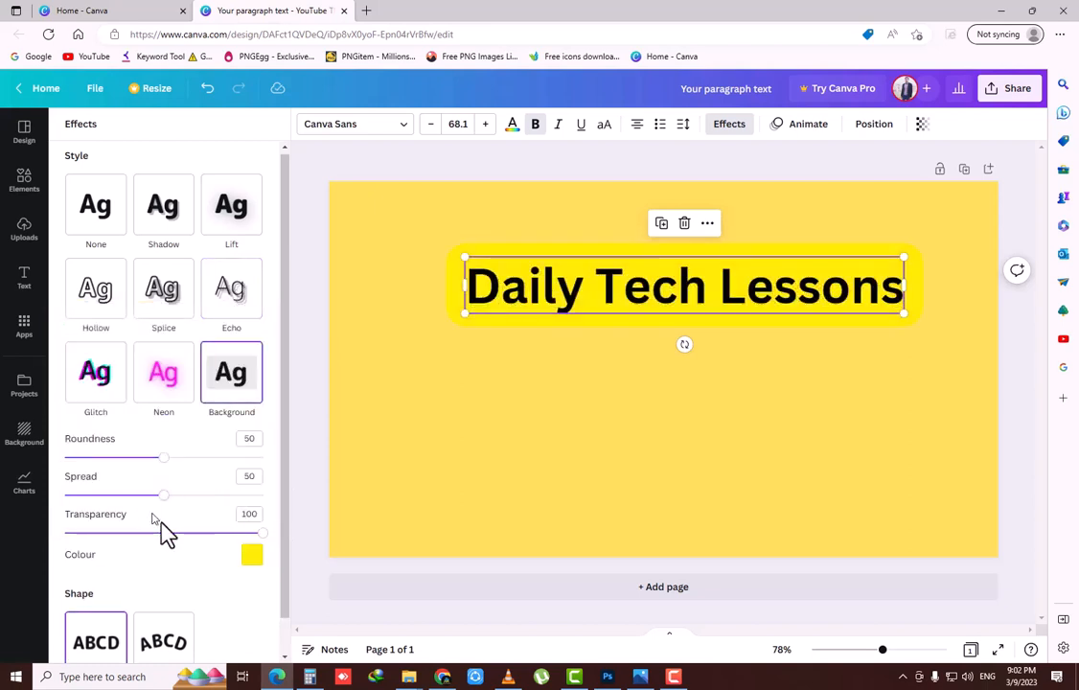
left_click(252, 558)
left_click(238, 515)
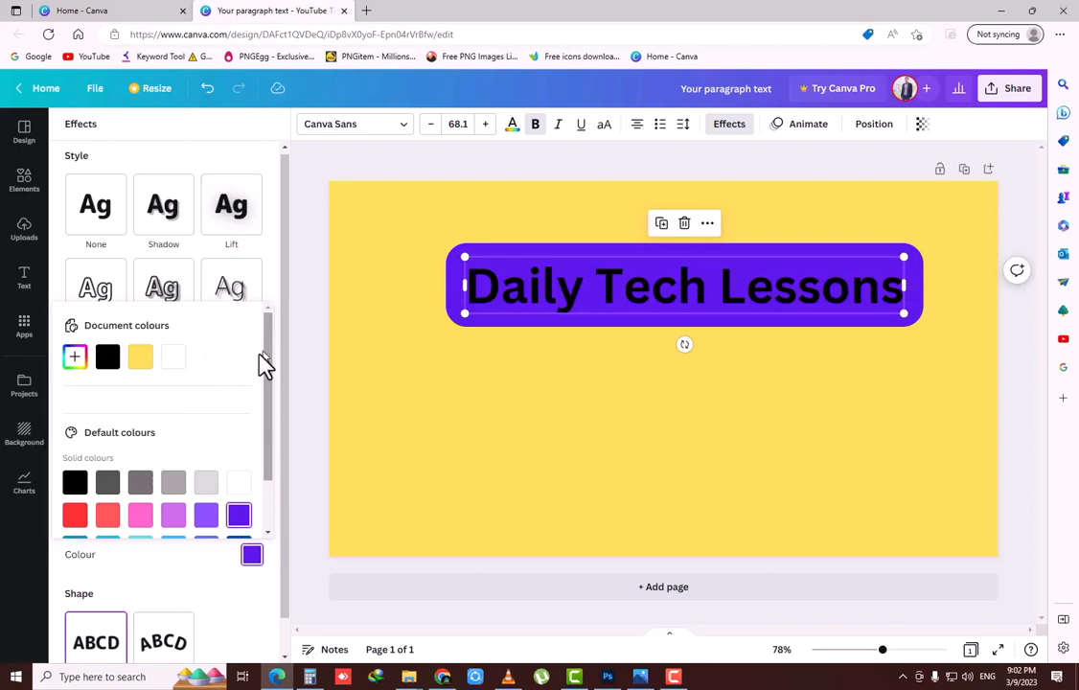
scroll(198, 477, "down", 2)
left_click(221, 595)
scroll(211, 575, "down", 1)
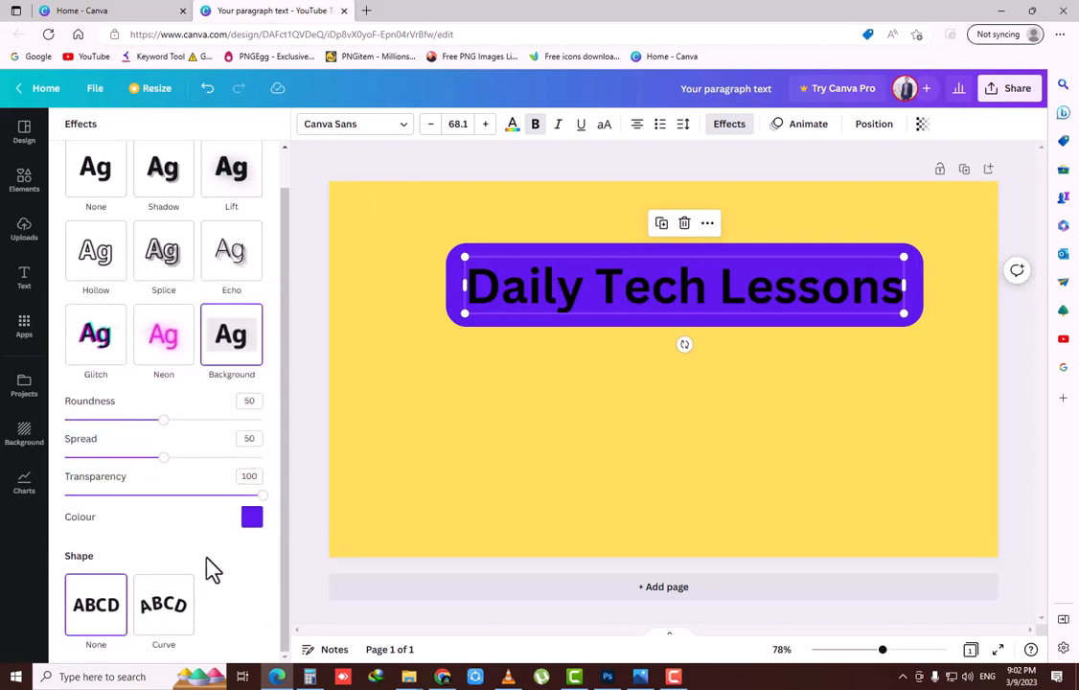
Set the text background's transparency to about 14 and its spread to 56, and remove the effect from the text
left_click_drag(235, 502, 92, 502)
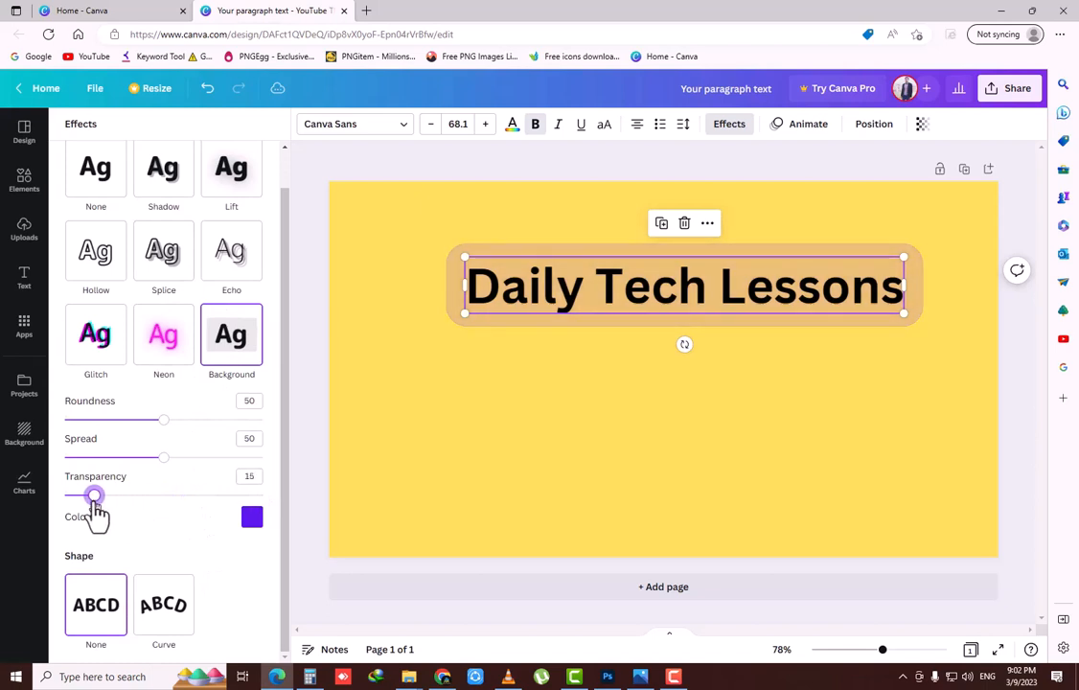
mouse_move(163, 464)
left_mouse_down()
mouse_move(63, 464)
mouse_move(175, 474)
left_mouse_up()
scroll(178, 476, "up", 1)
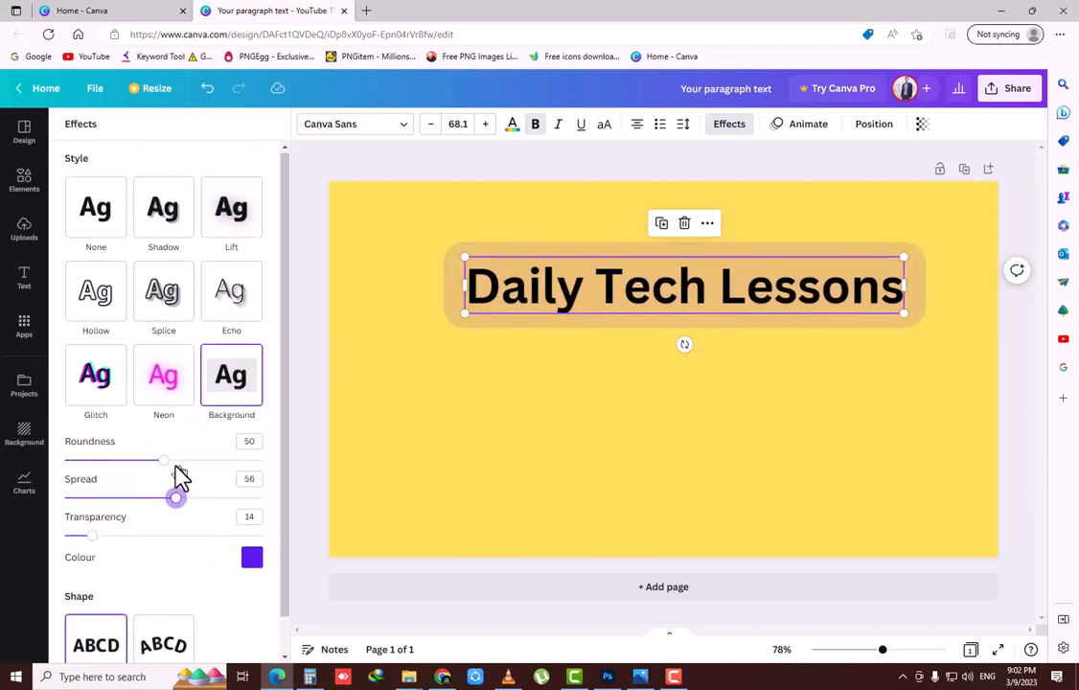
left_click(102, 215)
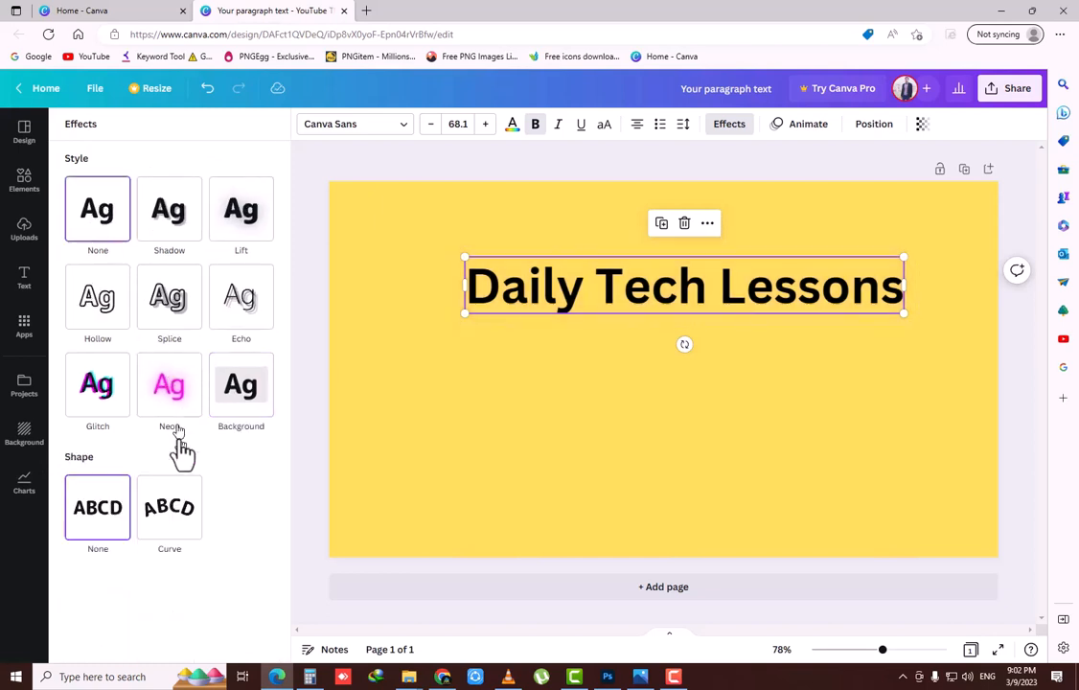
Curve the "Daily Tech Lessons" text, trying a curve of -31, shift it slightly left and set the curve to 20
left_click(171, 516)
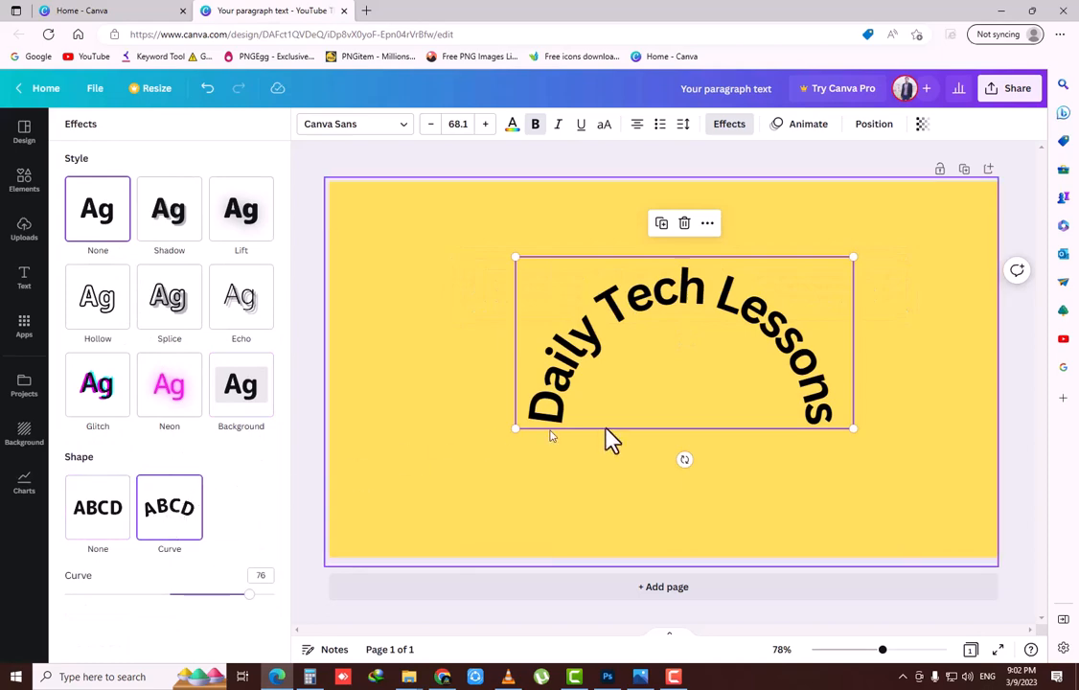
left_click_drag(257, 604, 139, 602)
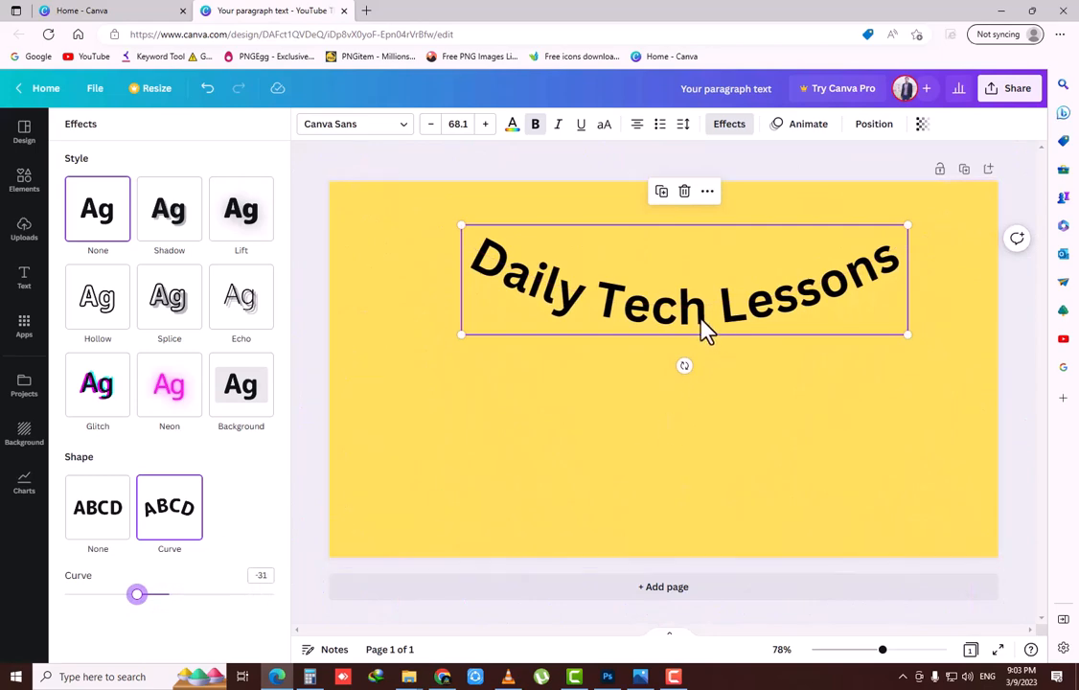
left_click_drag(705, 328, 654, 328)
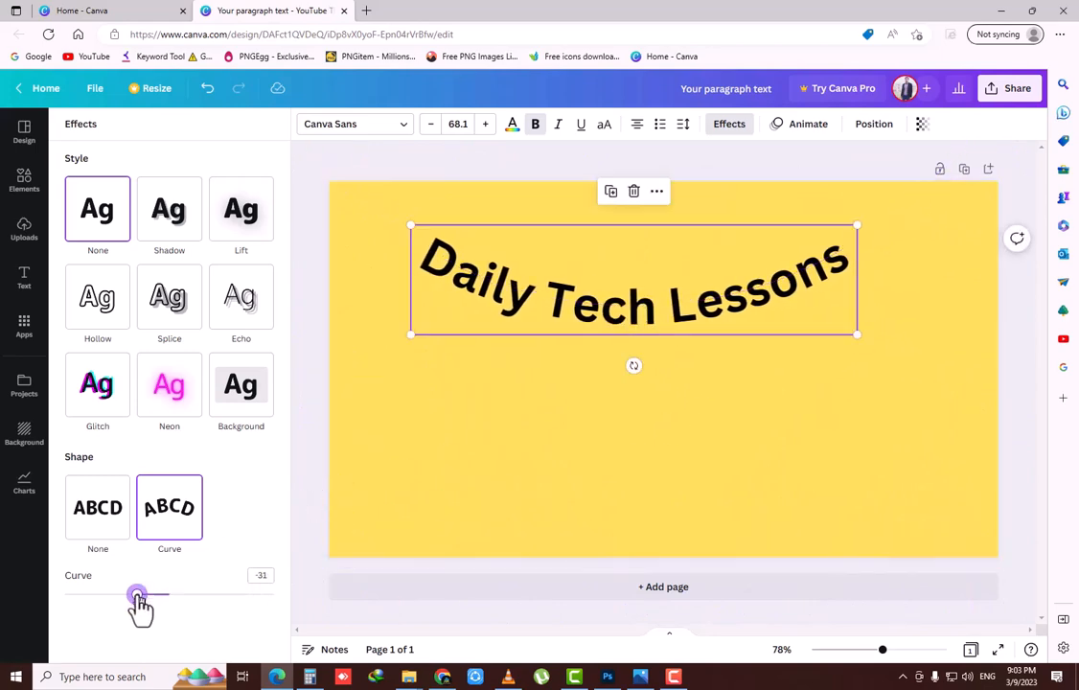
left_click_drag(139, 602, 190, 600)
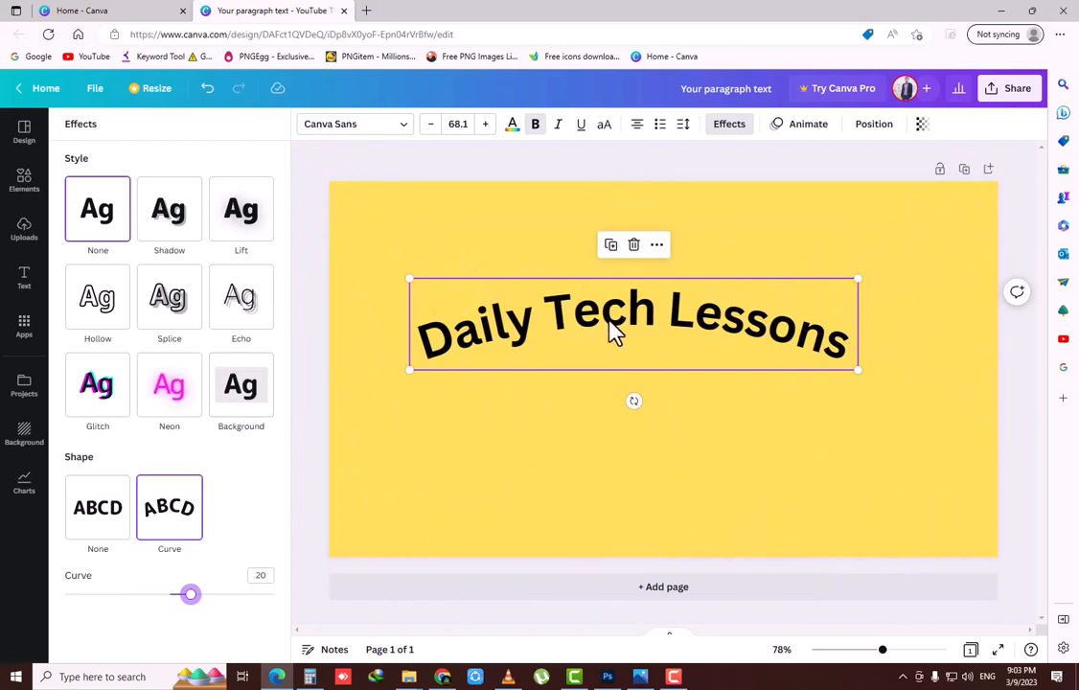
Apply the Background effect to the curved text and colour the background violet
left_click(247, 398)
left_click(250, 562)
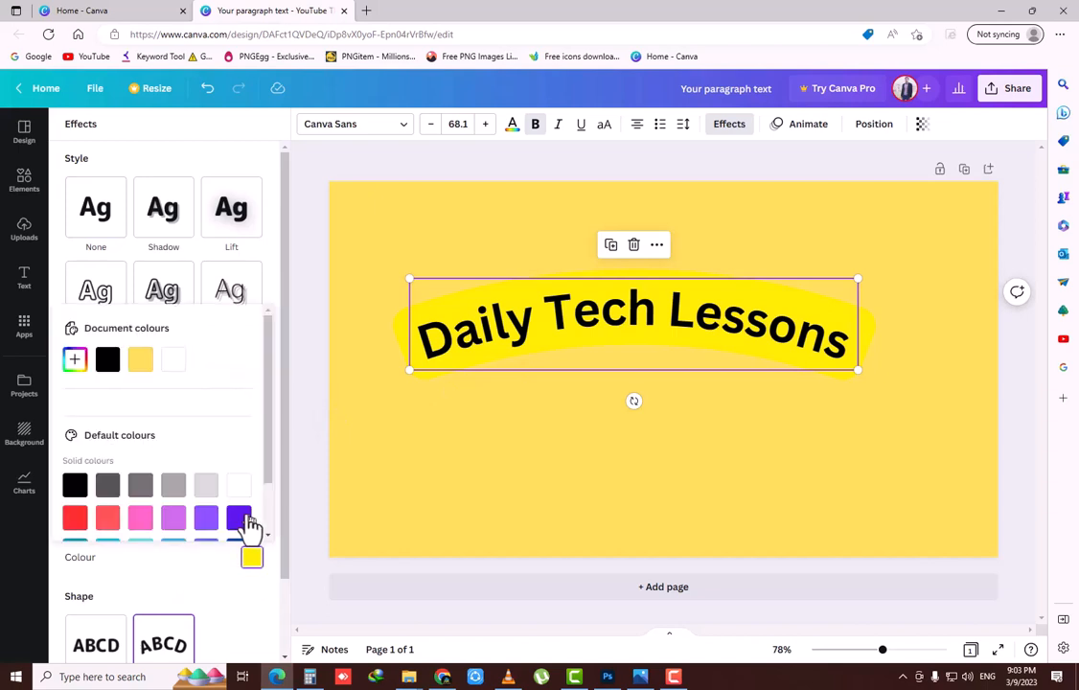
left_click(239, 519)
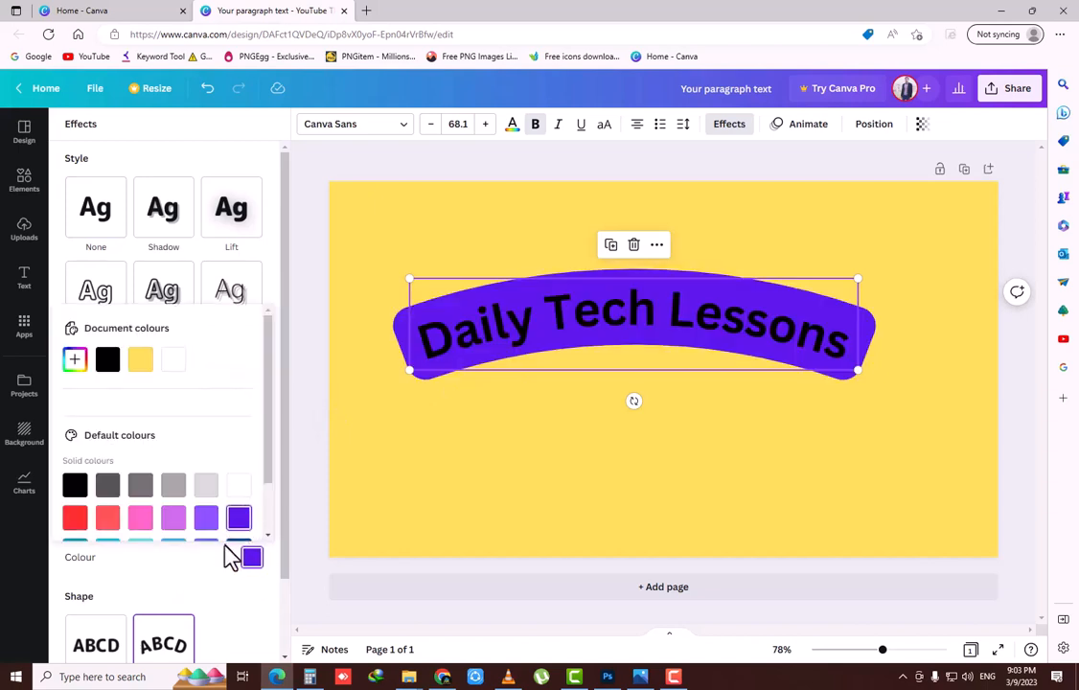
left_click(182, 602)
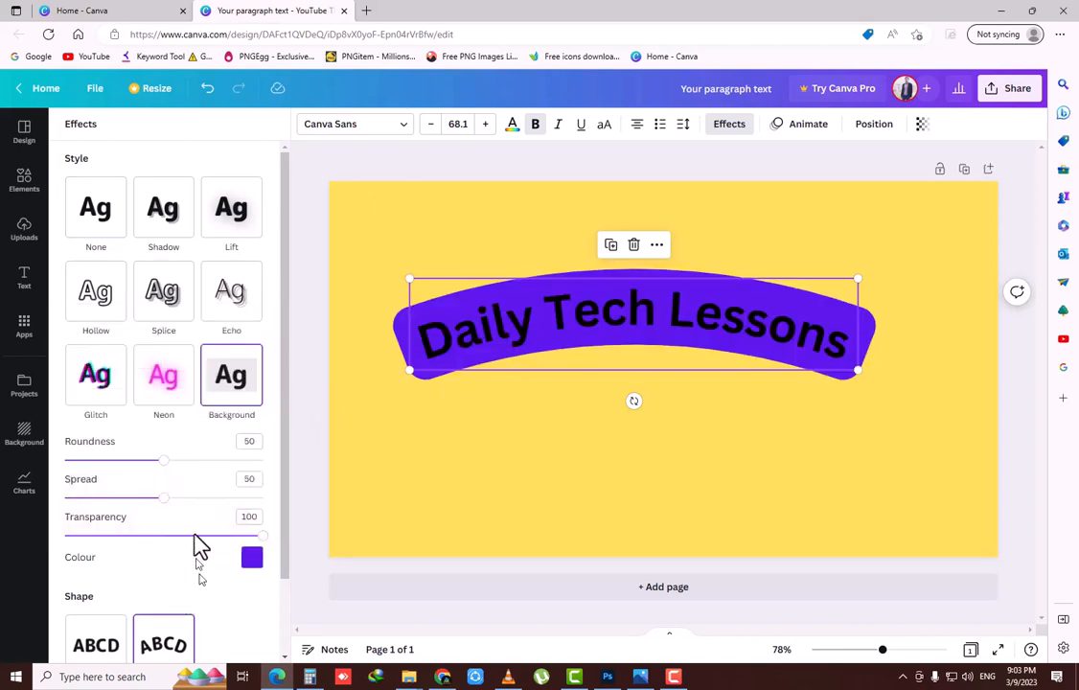
Set the curved text background's roundness to 56 and lower its transparency value so the violet is faint
mouse_move(161, 472)
left_mouse_down()
mouse_move(89, 464)
mouse_move(268, 473)
mouse_move(176, 487)
left_mouse_up()
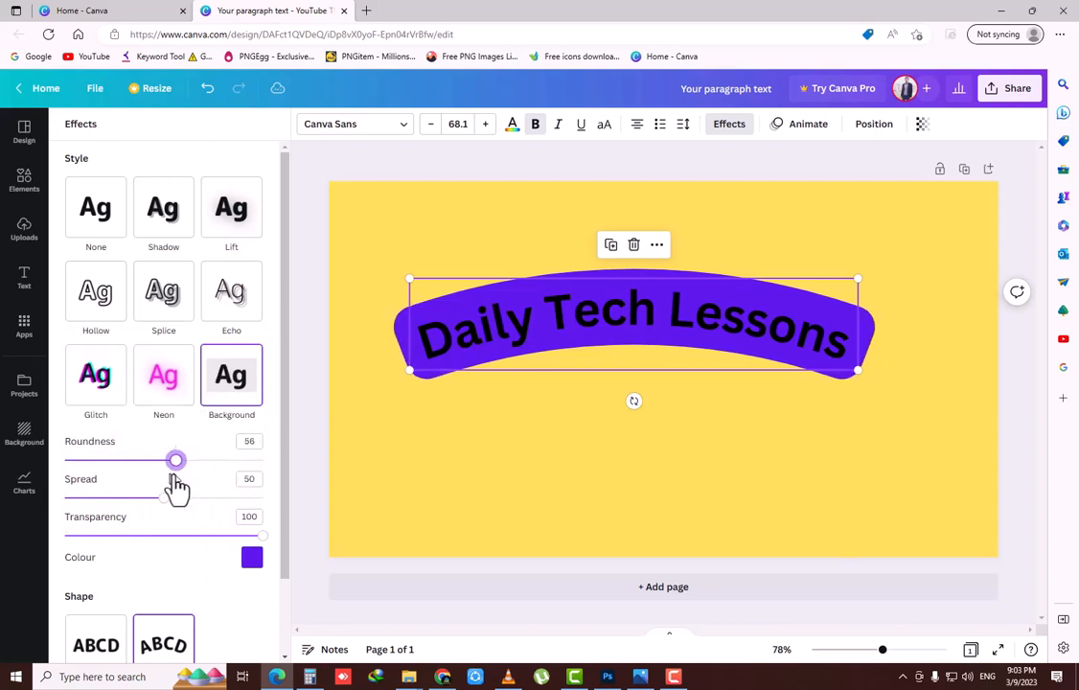
left_click(184, 538)
left_click_drag(138, 551, 119, 553)
Colour the curved text white and delete the text from the page
left_click(512, 125)
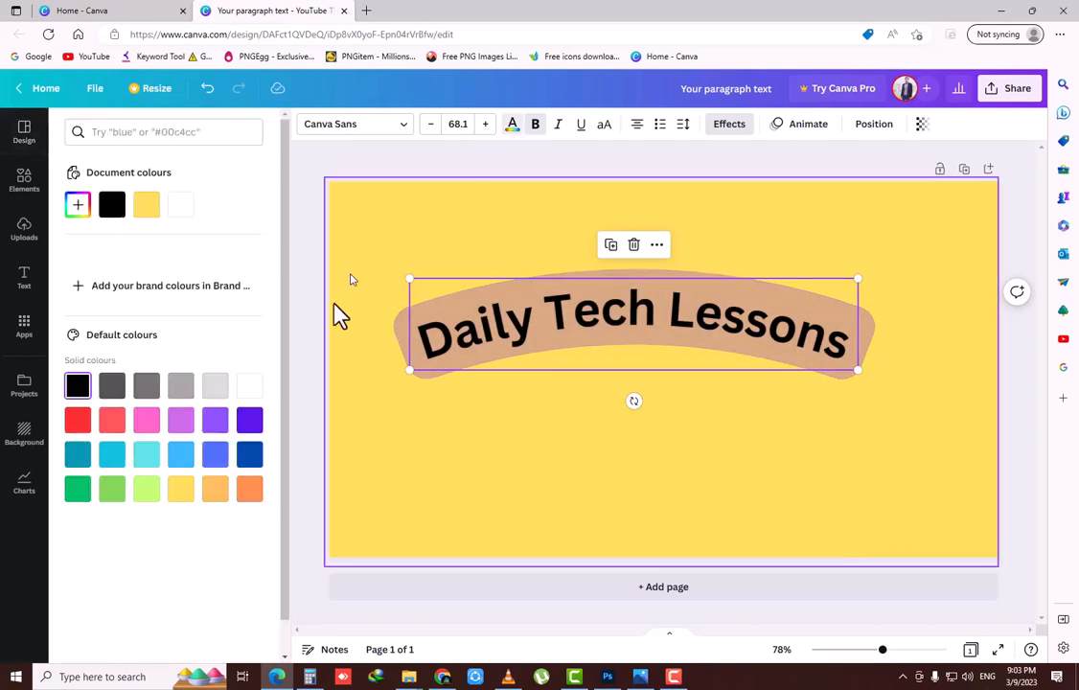
left_click(250, 386)
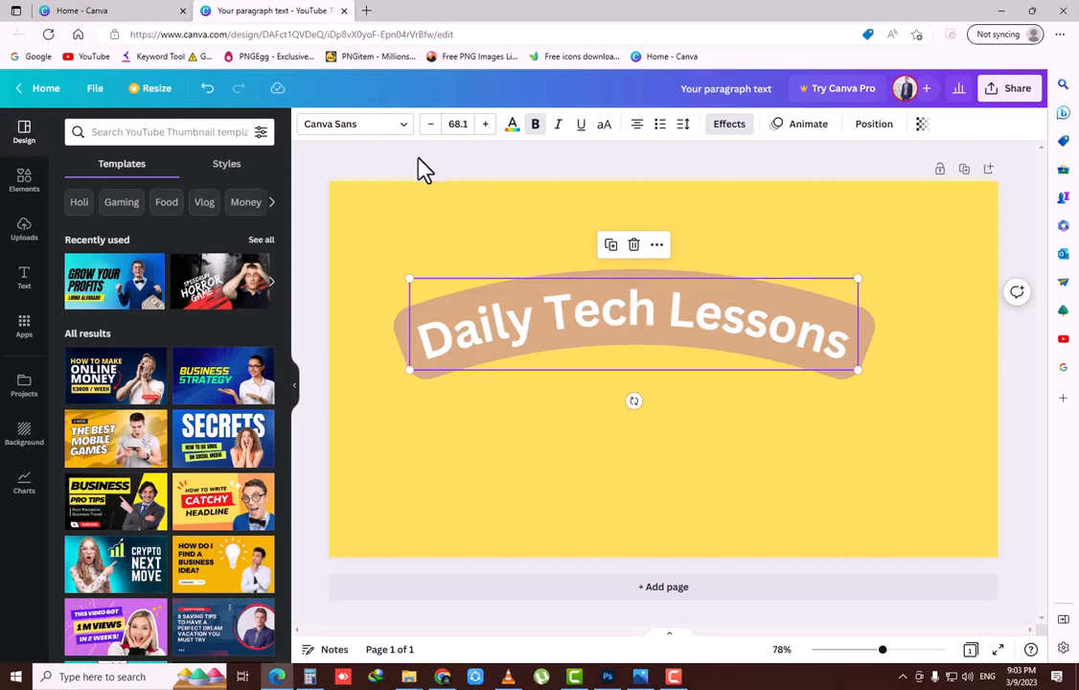
left_click(690, 484)
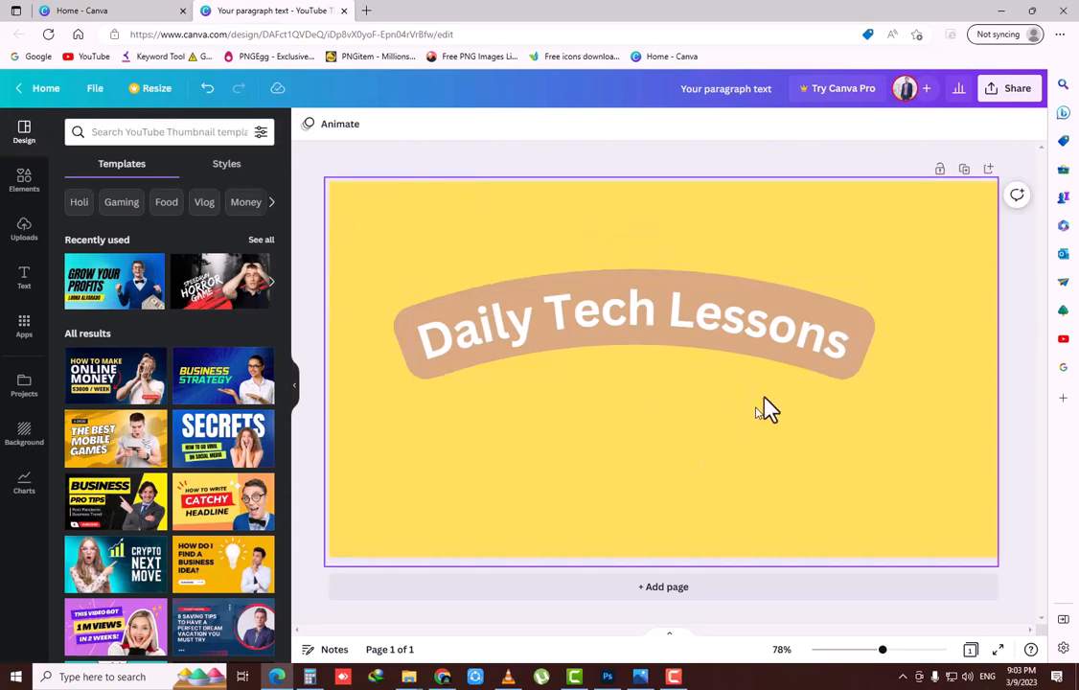
left_click(751, 325)
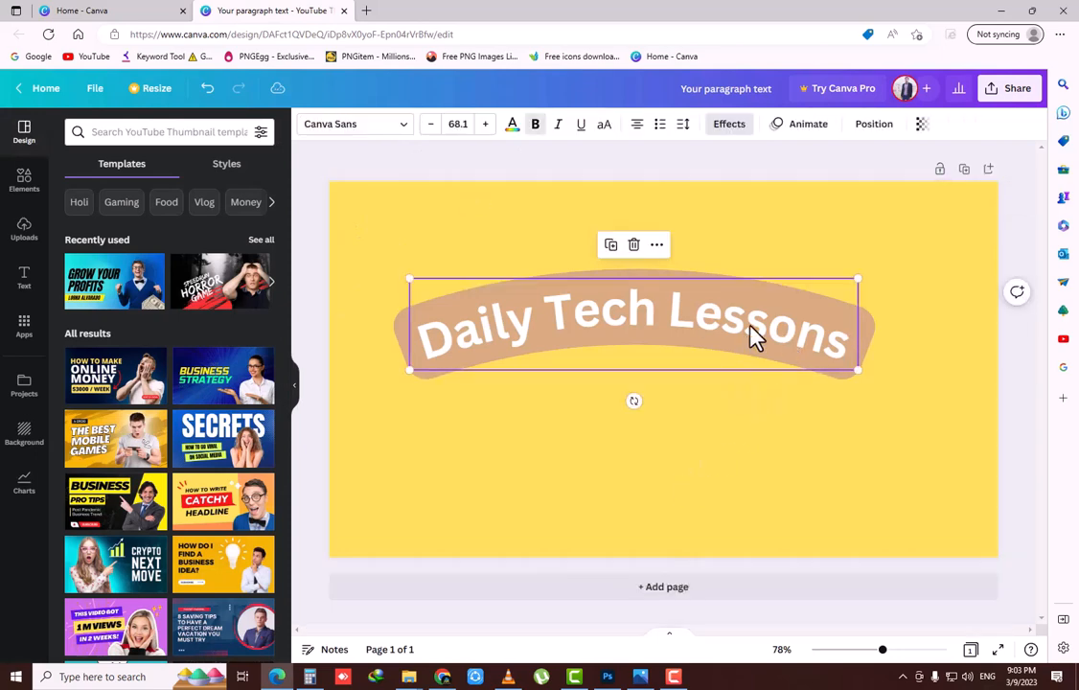
key("Delete")
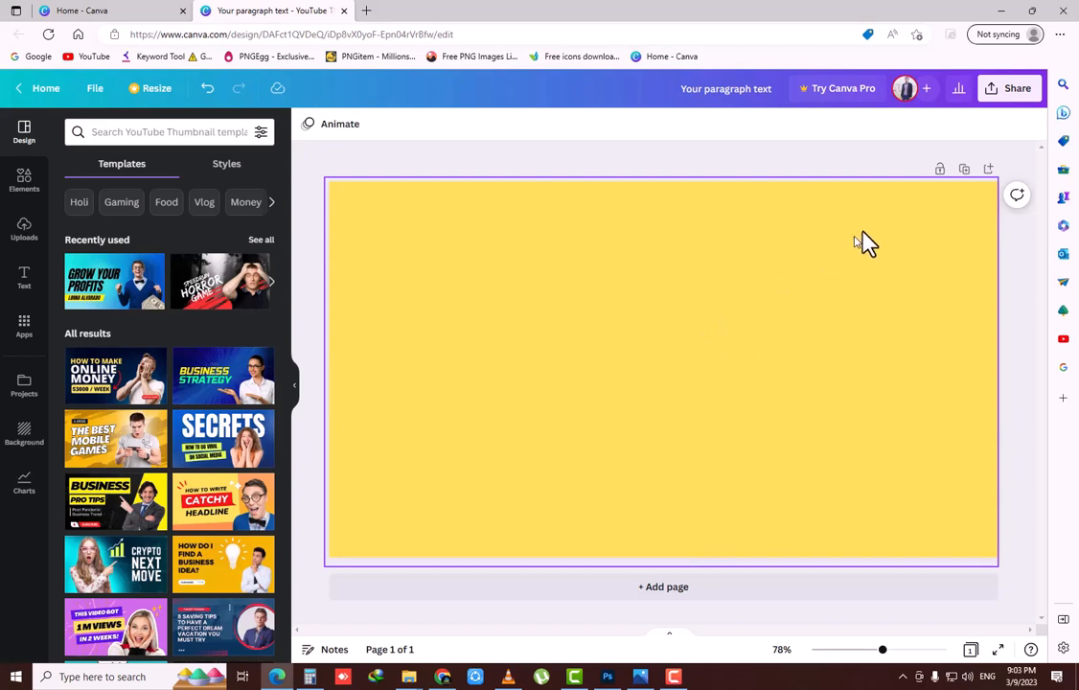
Upload the red YouTube Studio icon from File Explorer's Images folder by placing it in the upper-left area of the page
left_click(24, 230)
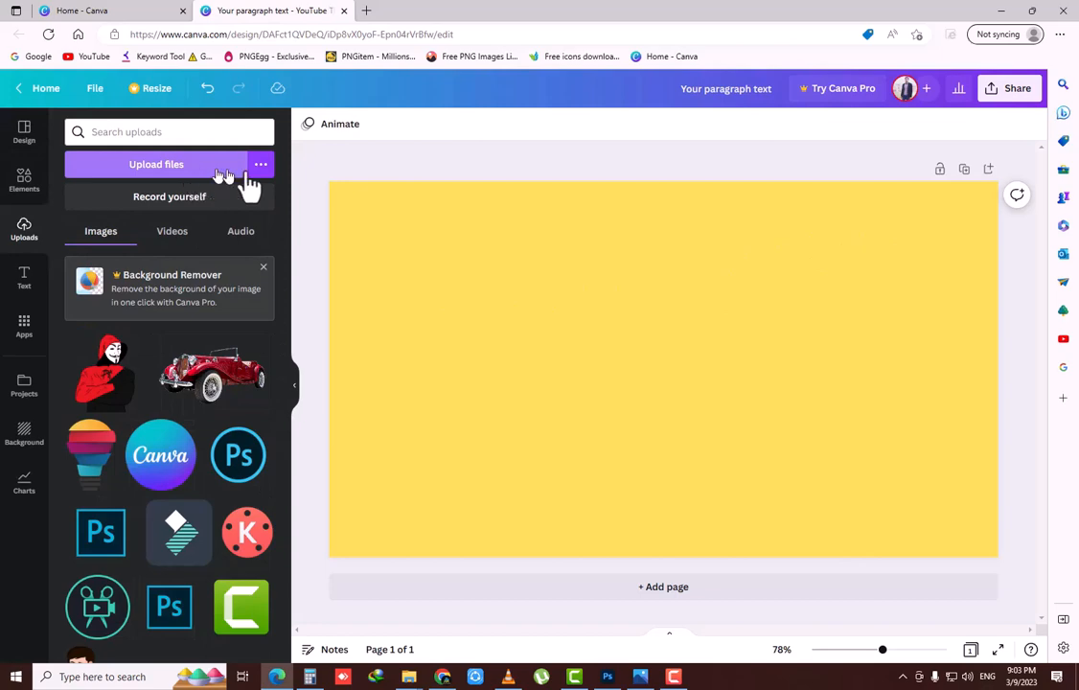
mouse_move(409, 677)
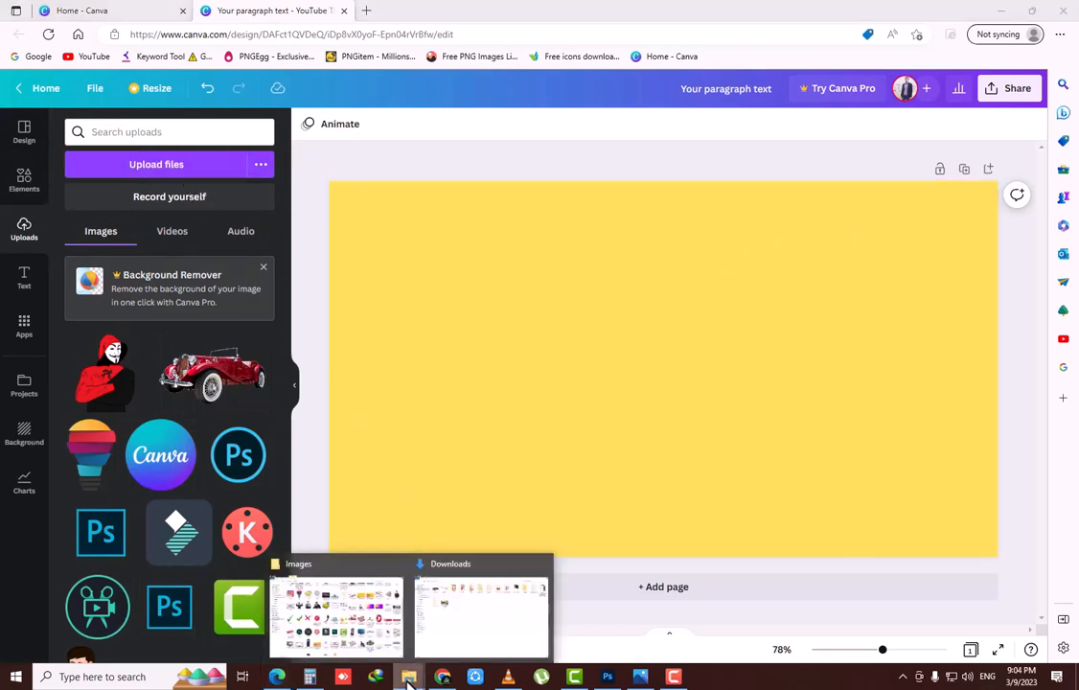
left_click(357, 621)
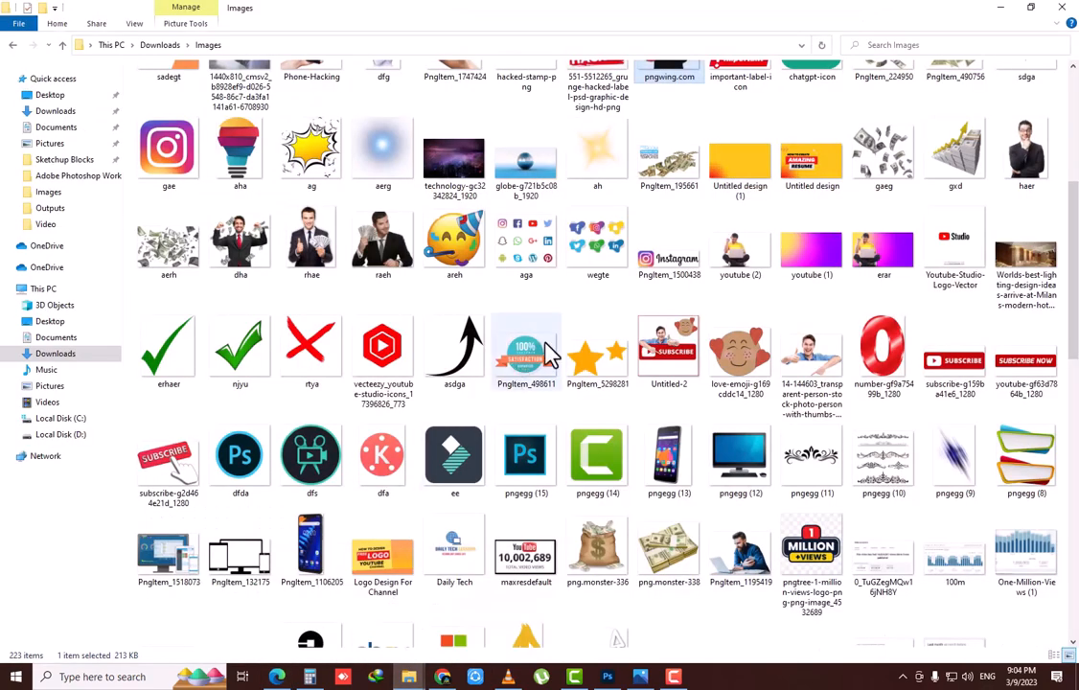
scroll(414, 586, "down", 5)
scroll(422, 547, "up", 4)
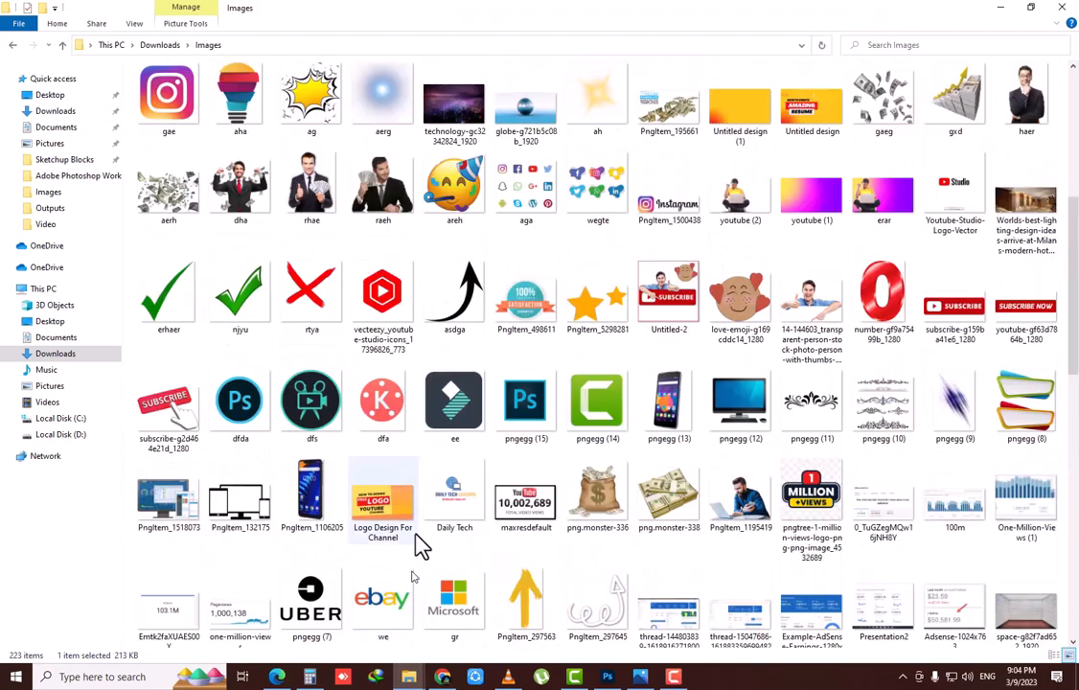
left_click_drag(382, 293, 621, 366)
left_click_drag(720, 234, 571, 385)
left_click_drag(549, 447, 412, 256)
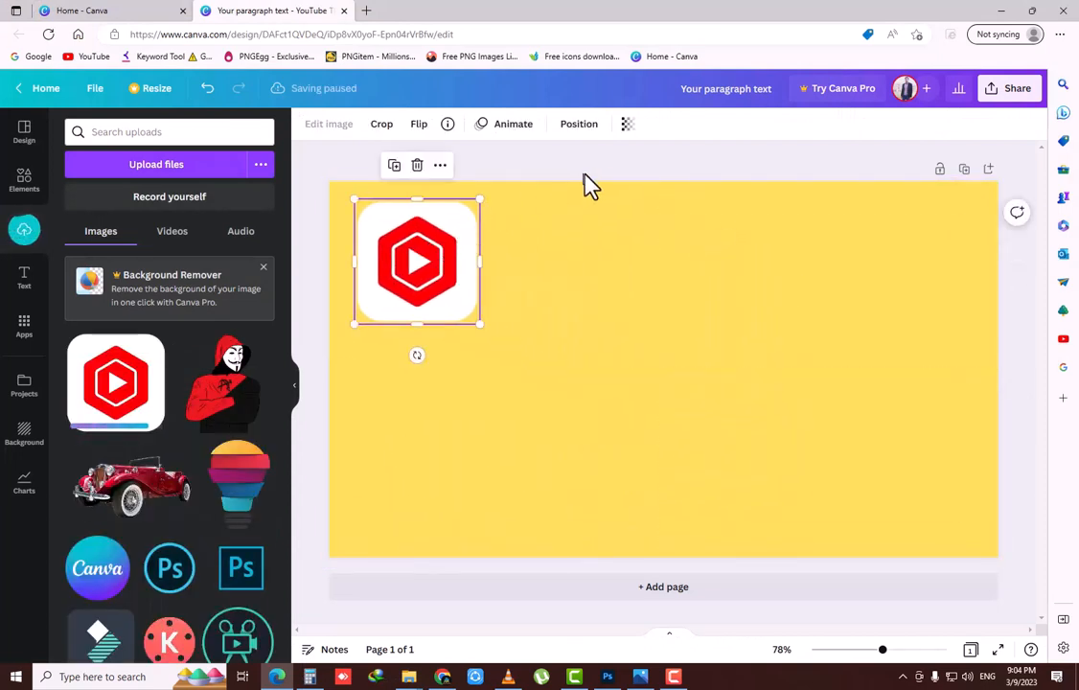
left_click(589, 185)
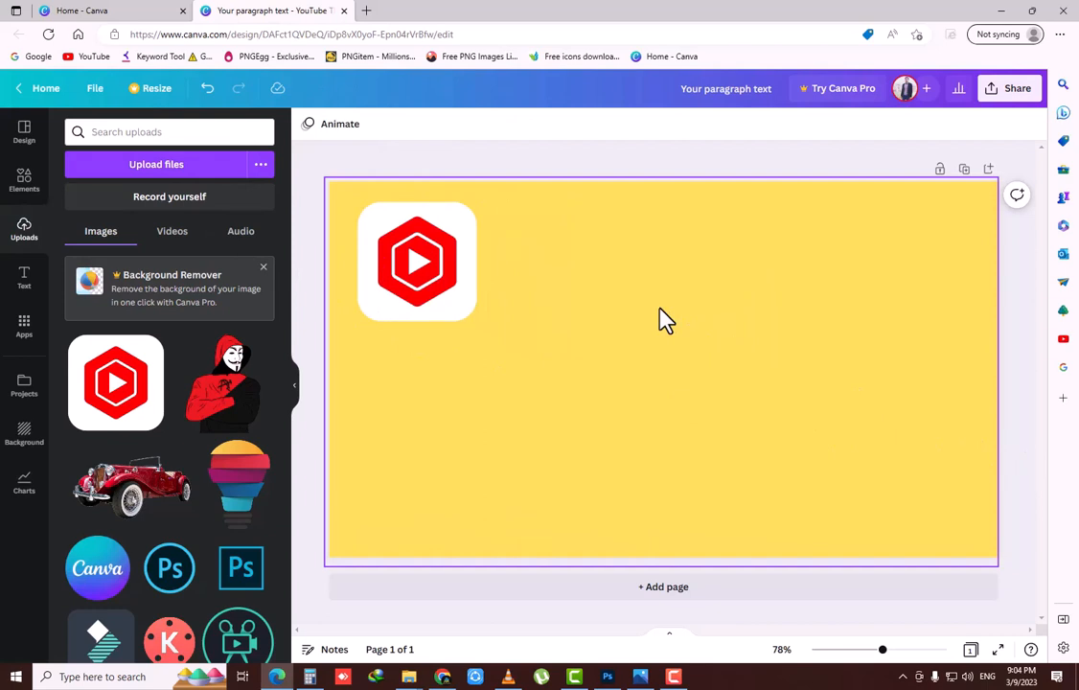
Move the placed icon towards the page centre and delete it, and insert it again from the uploaded images
left_click_drag(421, 261, 640, 343)
key("Delete")
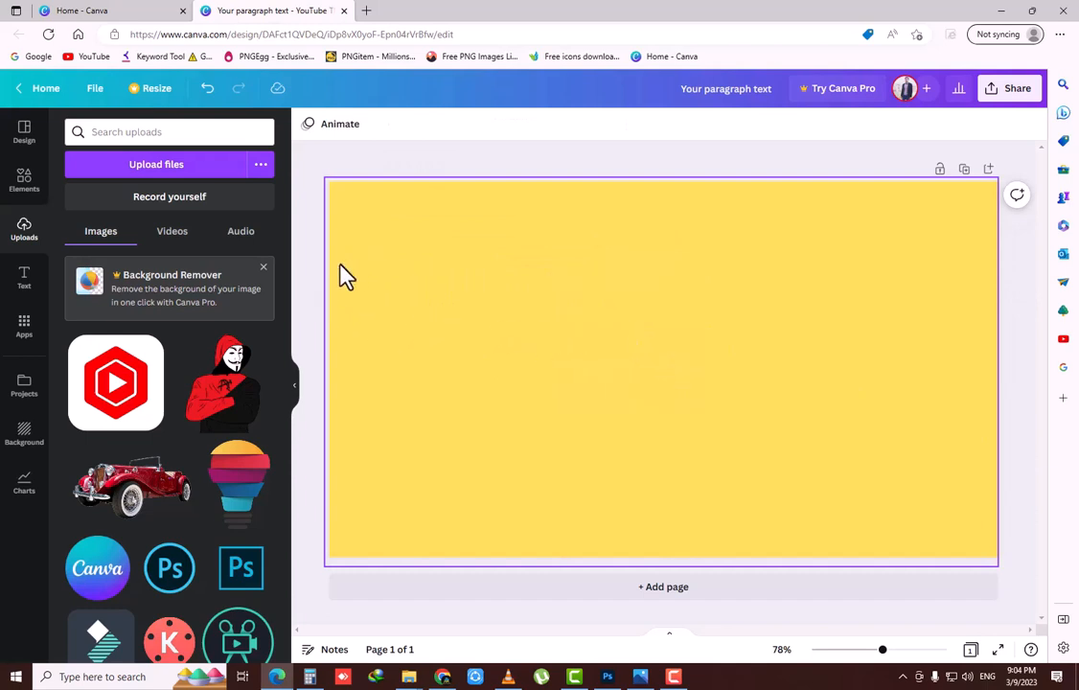
left_click(142, 398)
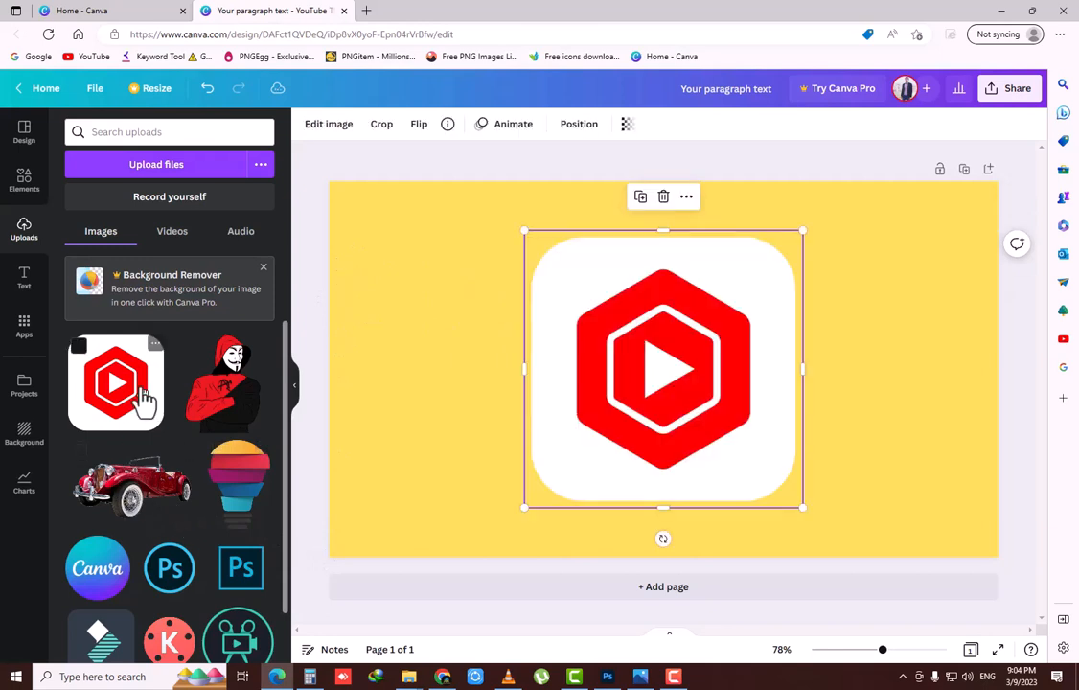
left_click(517, 363)
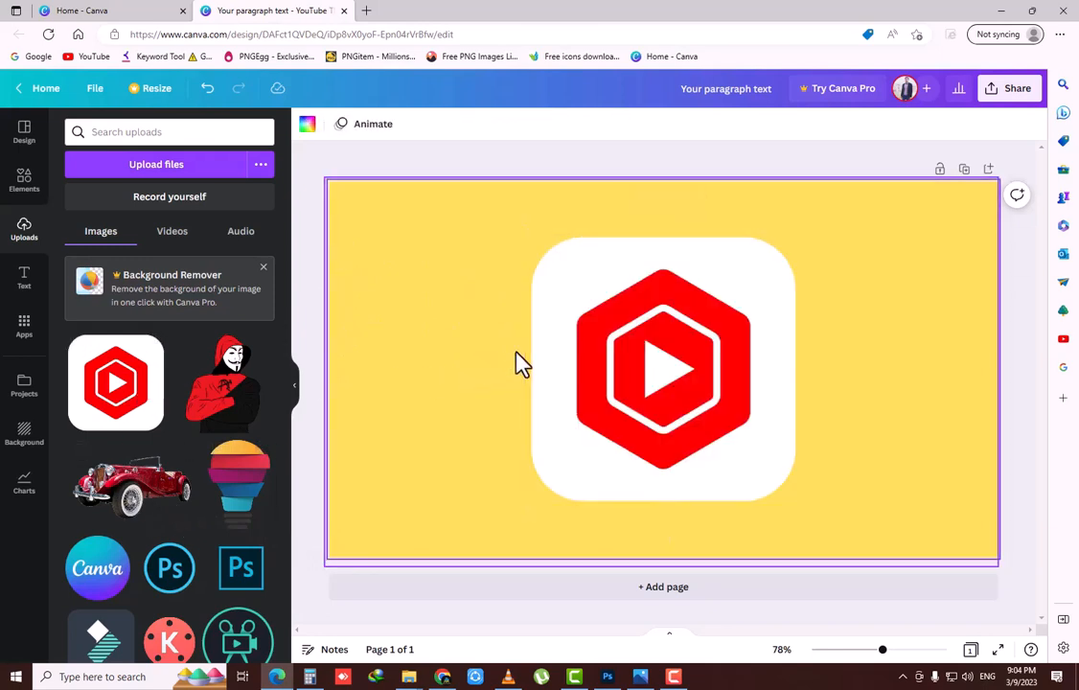
Nudge the YouTube Studio icon horizontally from the page centre into the right half of the page
left_click(565, 376)
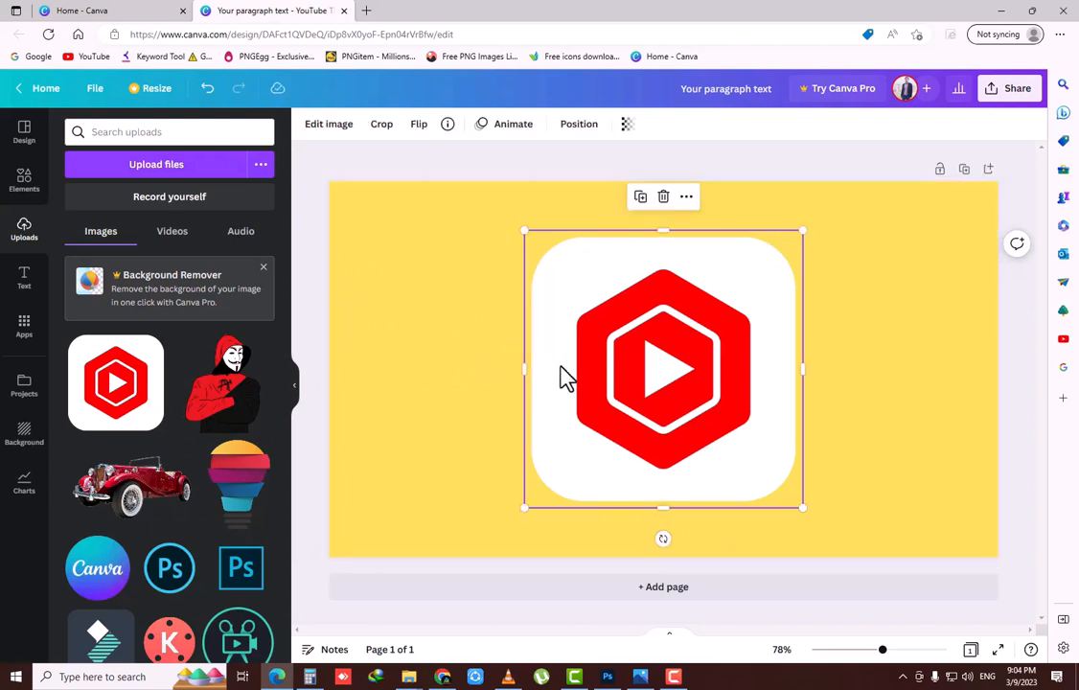
key("Right")
key("Right")
key("Right")
key("Right")
key("Right")
key("Right")
key("Right")
key("Right")
key("Right")
key("Right")
key("Right")
key("Right")
key("Right")
key("Right")
key("Right")
key("Right")
key("Right")
key("Right")
key("Right")
key("Right")
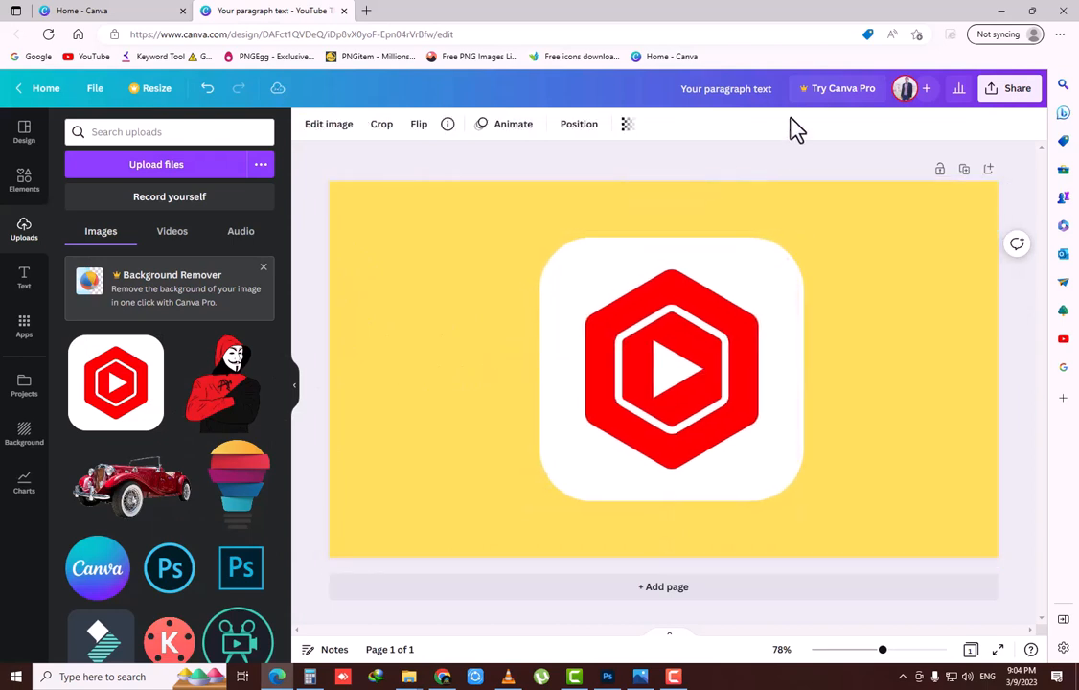
key("Right")
key("Right")
key("Right")
key("Right")
key("Right")
key("Right")
key("Right")
key("Right")
key("Right")
key("Right")
key("Right")
key("Right")
key("Right")
key("Right")
key("Right")
key("Right")
key("Right")
key("Right")
key("Right")
key("Right")
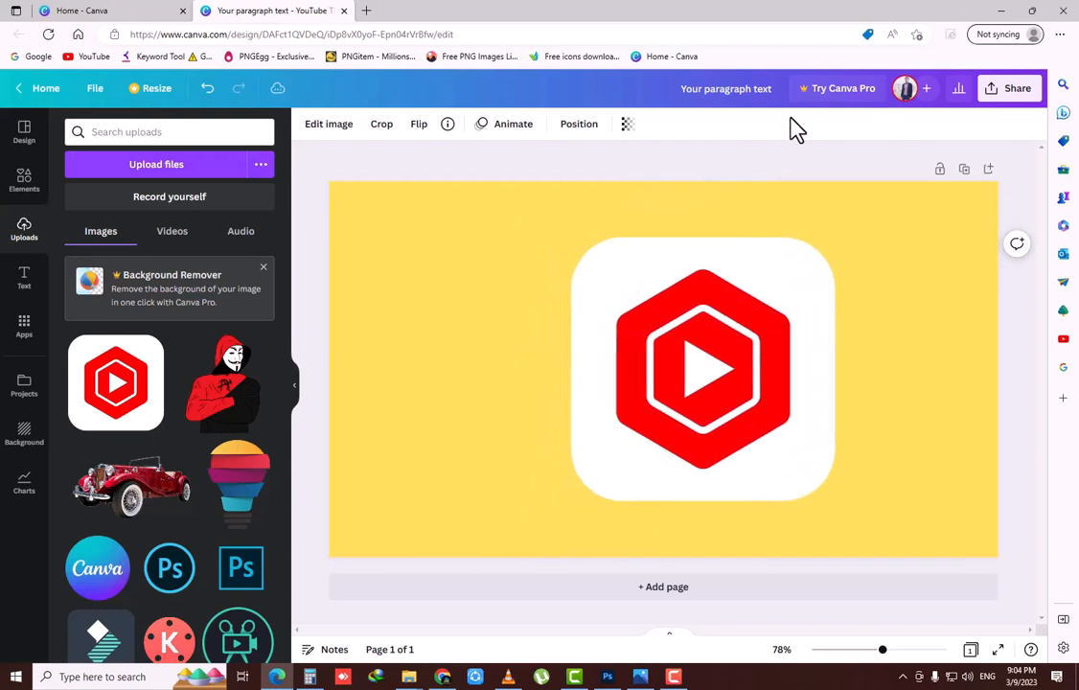
key("Right")
key("Right")
key("Right")
key("Right")
key("Right")
key("Right")
key("Right")
key("Right")
key("Right")
key("Right")
key("Right")
key("Right")
key("Right")
key("Right")
key("Right")
key("Right")
key("Right")
key("Right")
key("Right")
key("Right")
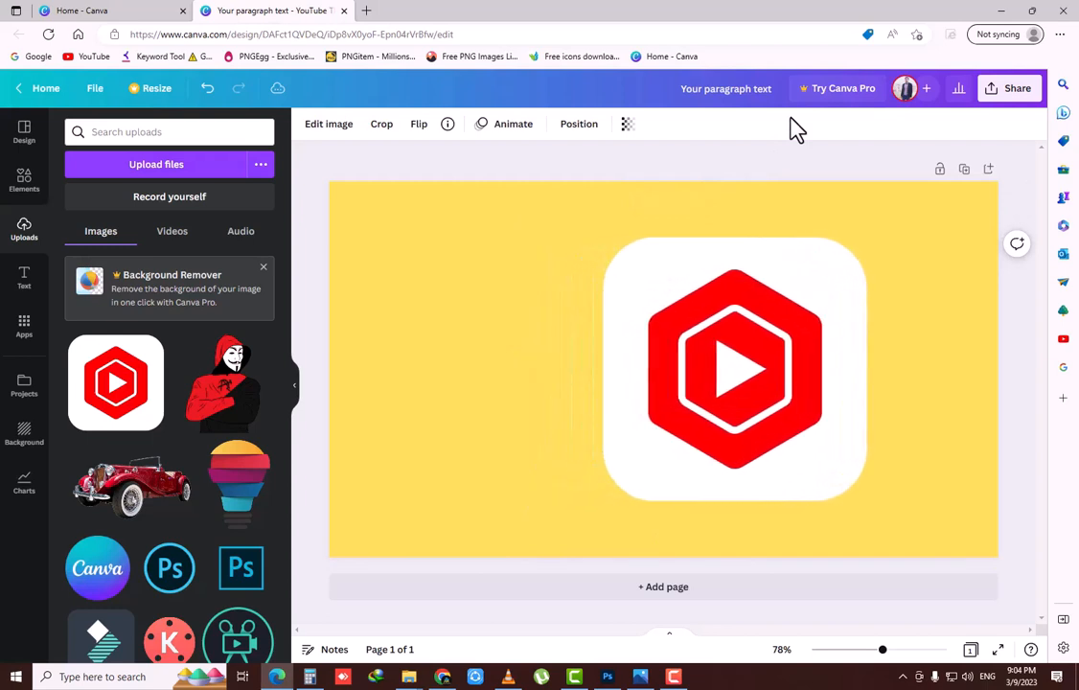
key("Right")
key("Right")
key("Right")
key("Right")
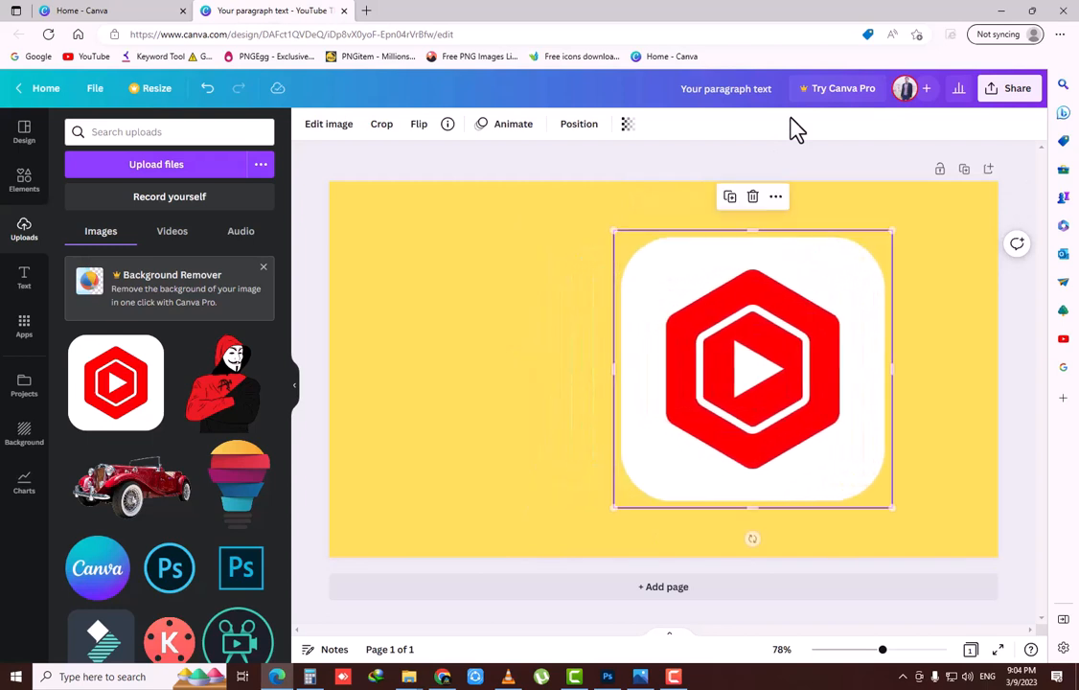
key("Right")
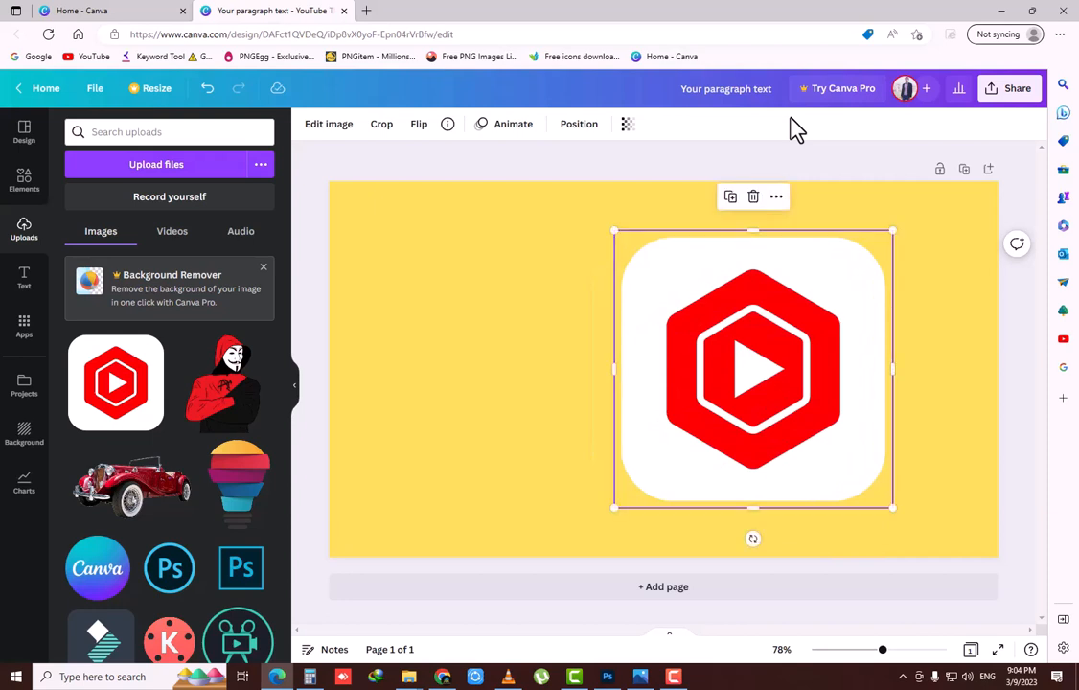
key("Right")
Nudge the icon up towards the top edge of the page and partway back down
key("Up")
key("Up")
key("Up")
key("Up")
key("Up")
key("Up")
key("Up")
key("Up")
key("Up")
key("Up")
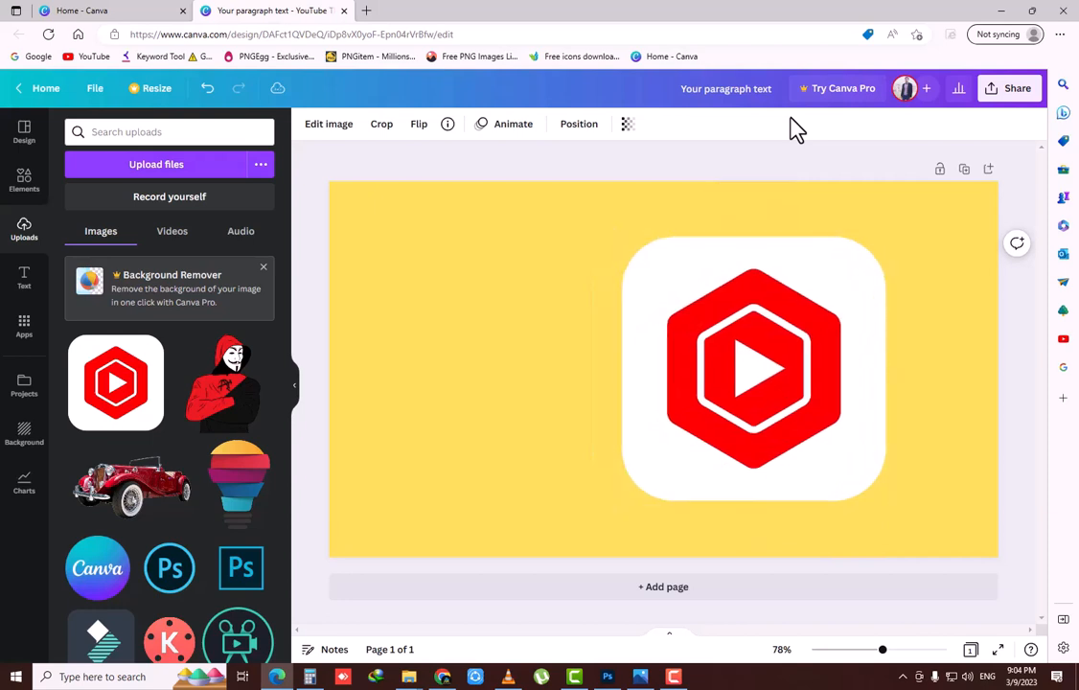
key("Up")
key("Up")
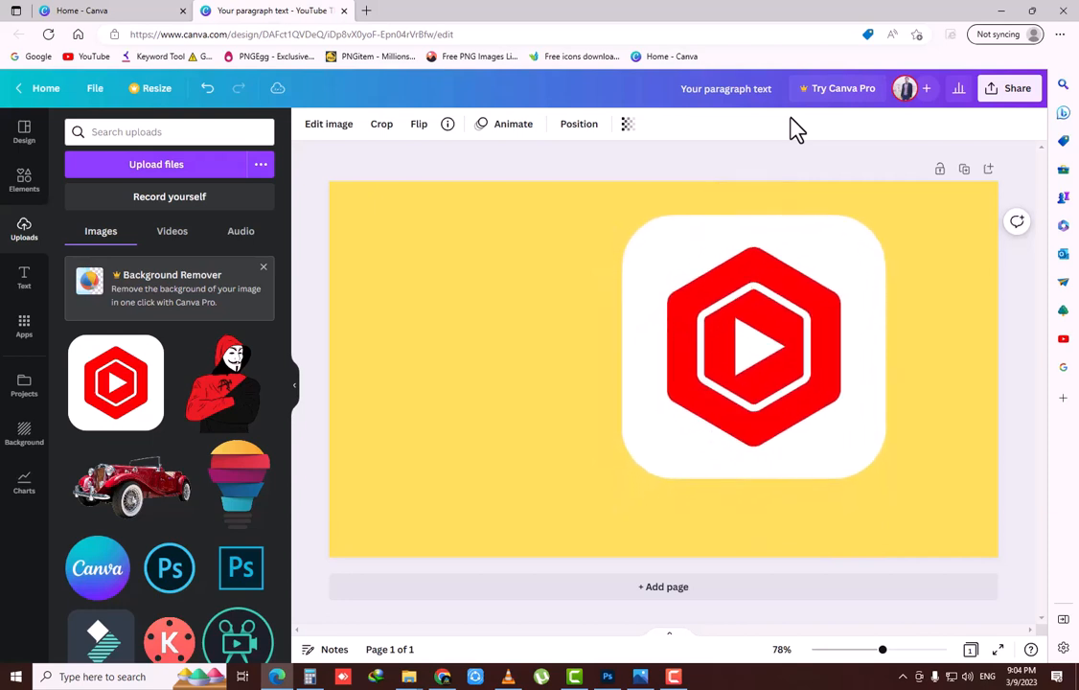
key("Down")
key("Down")
key("Down")
key("Down")
key("Down")
key("Down")
key("Down")
key("Down")
key("Down")
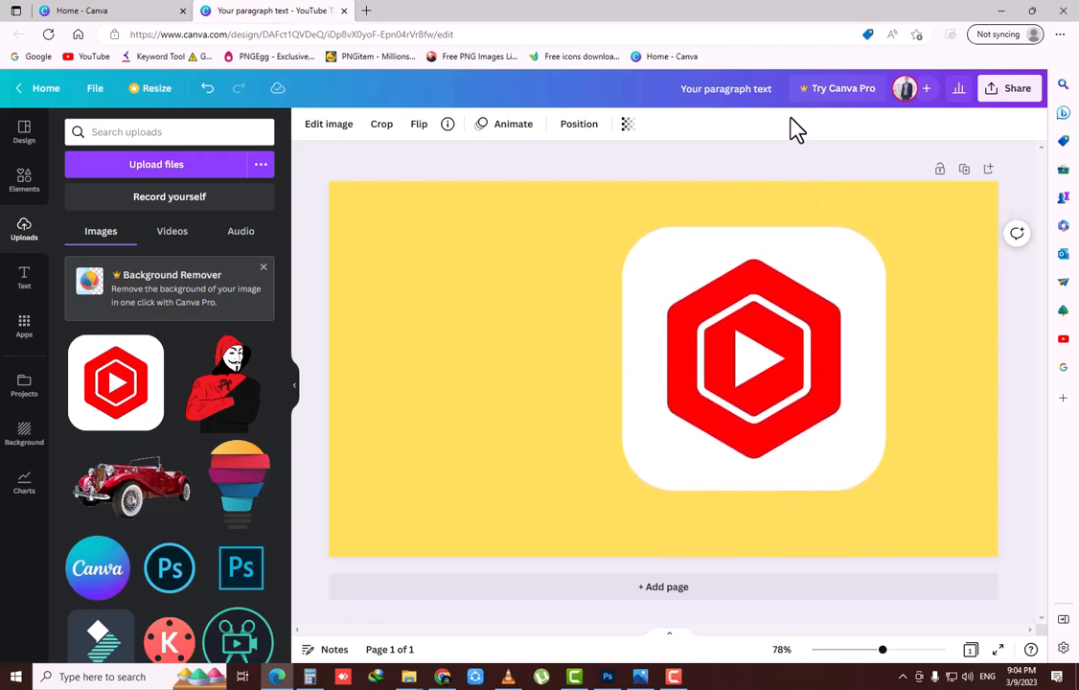
Nudge the icon in small steps back towards the left of the page
key("Left")
key("Left")
key("Left")
key("Left")
key("Left")
key("Left")
key("Left")
key("Left")
key("Left")
key("Left")
key("Left")
key("Left")
key("Left")
key("Left")
key("Left")
key("Left")
key("Left")
key("Left")
key("Left")
key("Left")
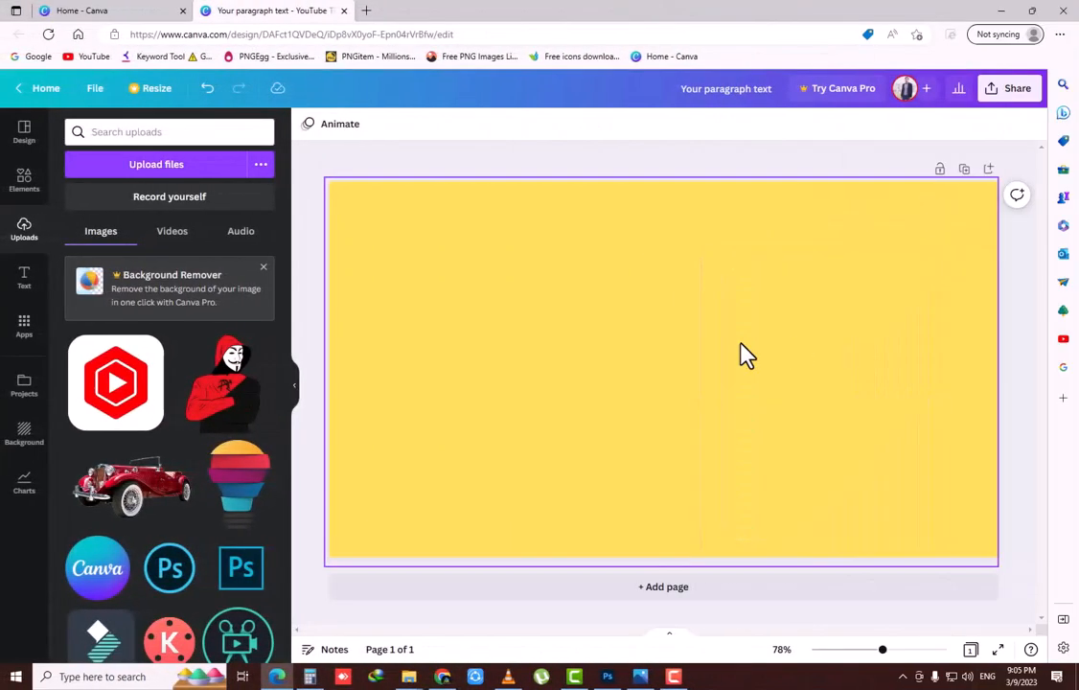
Add a black square to the page, move it up and left, and enlarge it from its lower-right corner
key("r")
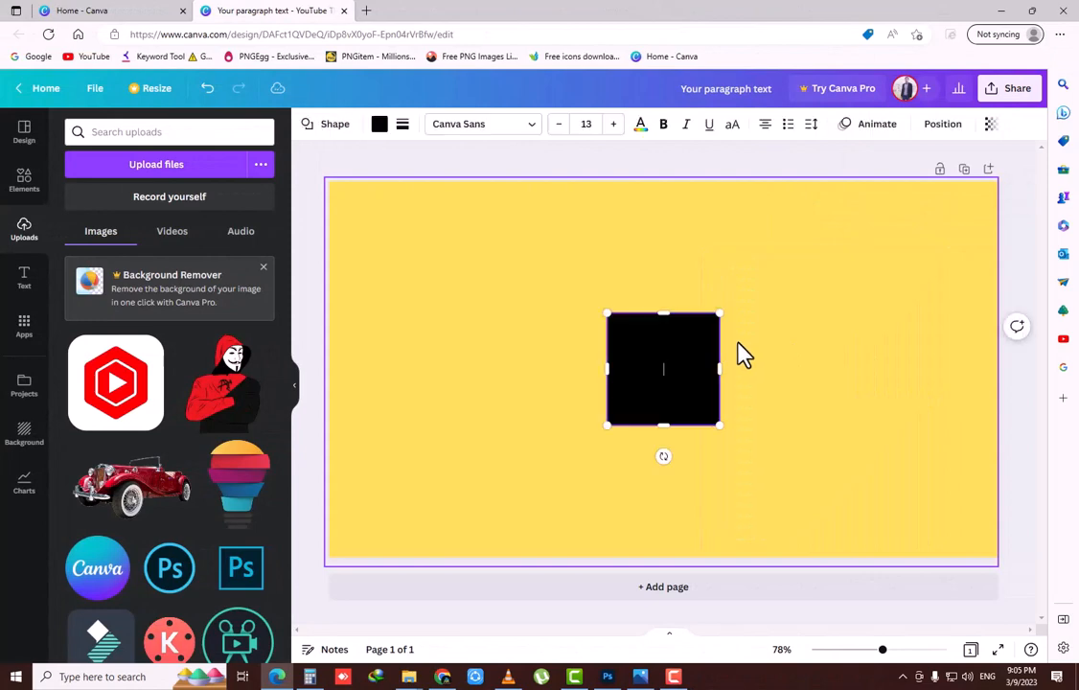
left_click_drag(672, 374, 624, 333)
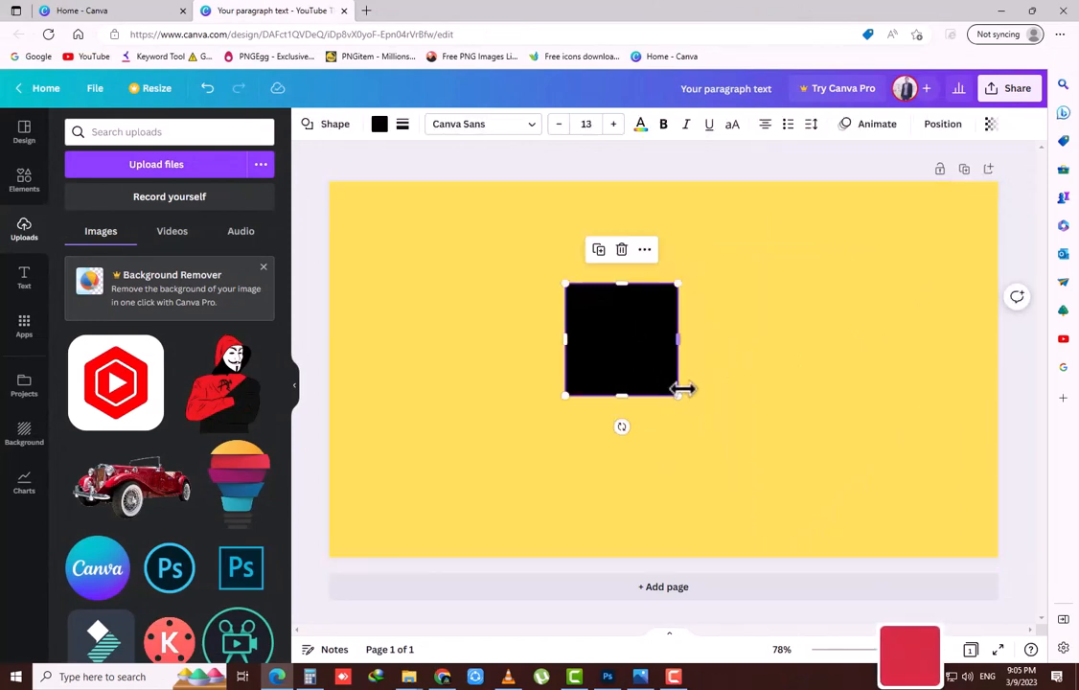
left_click_drag(680, 395, 752, 449)
left_click(787, 427)
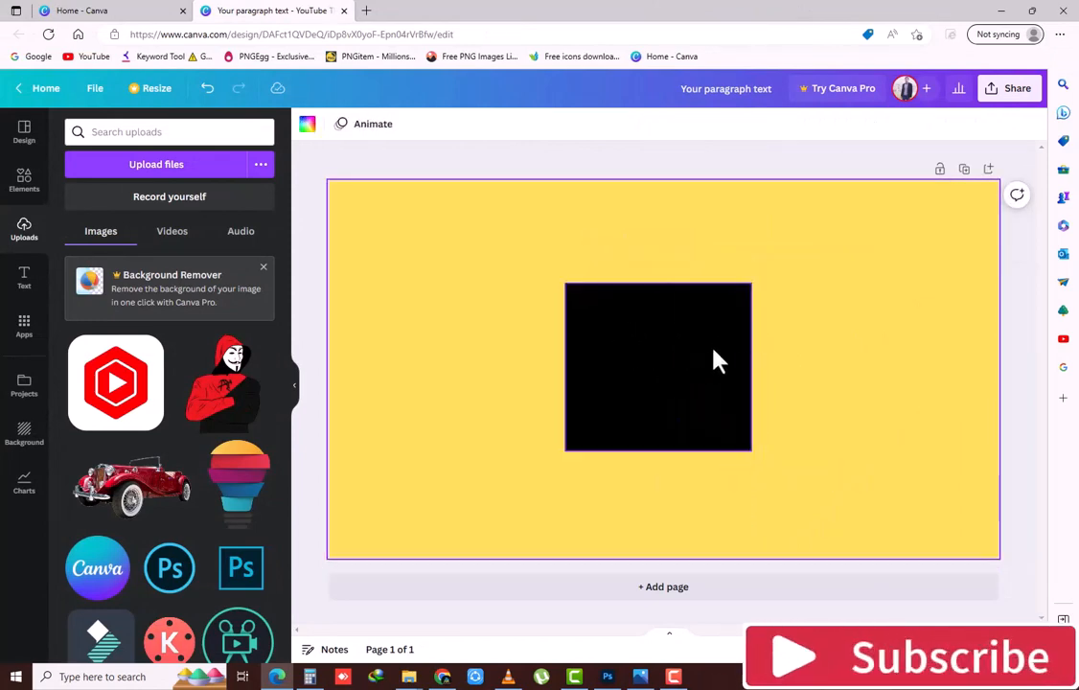
Resize the black square and move it into the upper-left area of the page, ending about 210 px wide
left_click(718, 362)
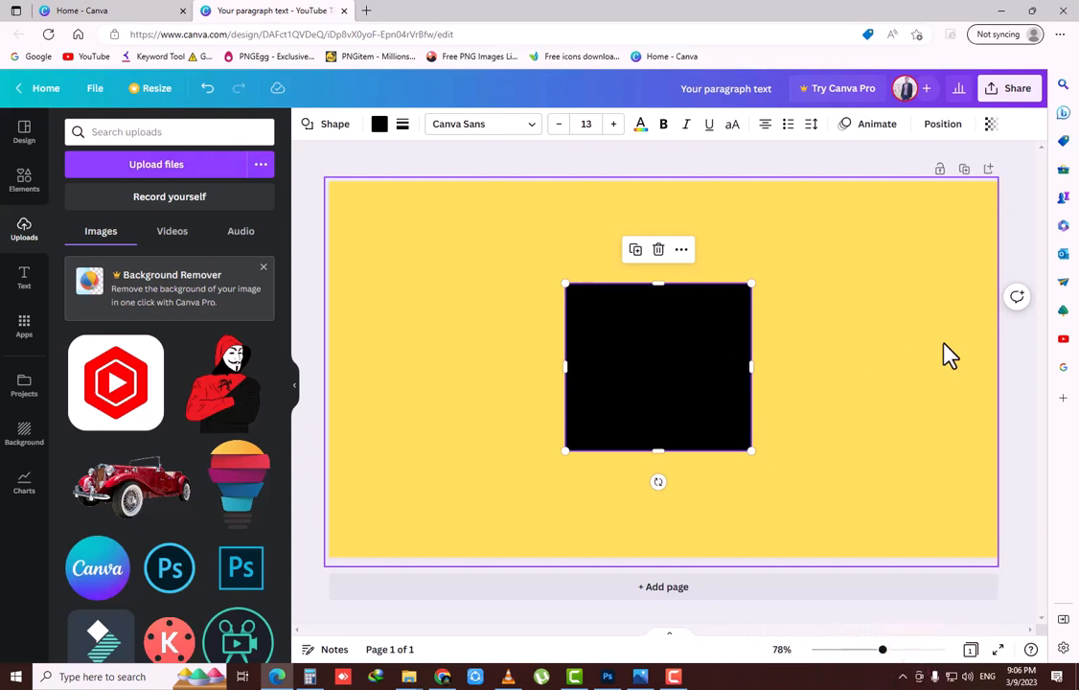
key("ctrl+Right")
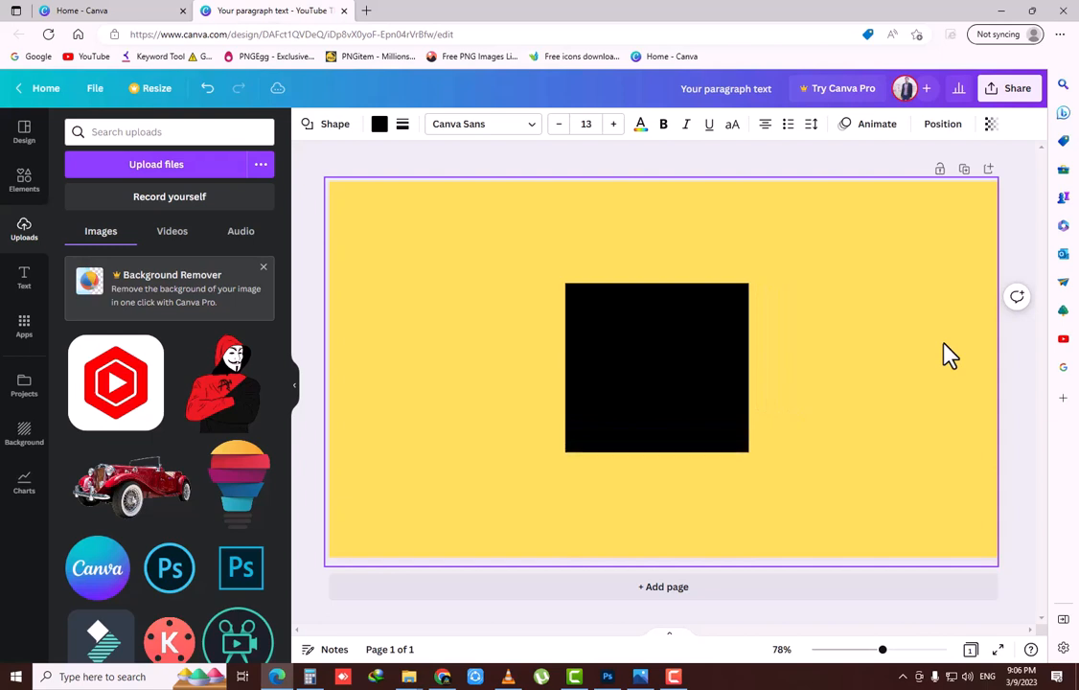
left_click(680, 357)
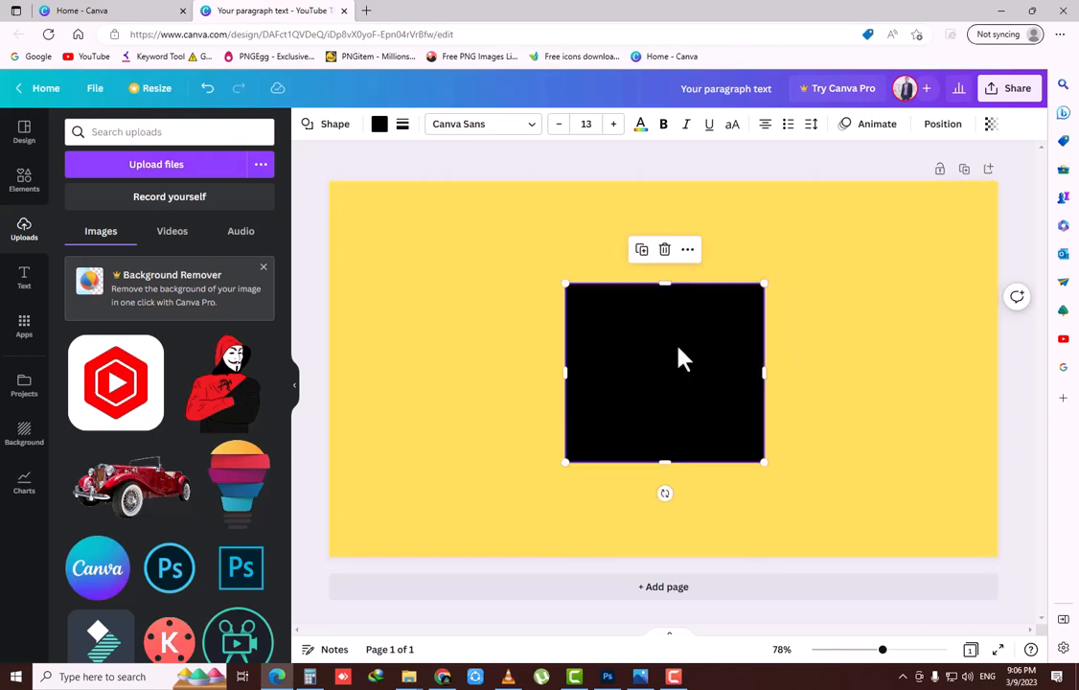
left_click_drag(679, 356, 524, 291)
left_click_drag(621, 416, 478, 292)
key("Escape")
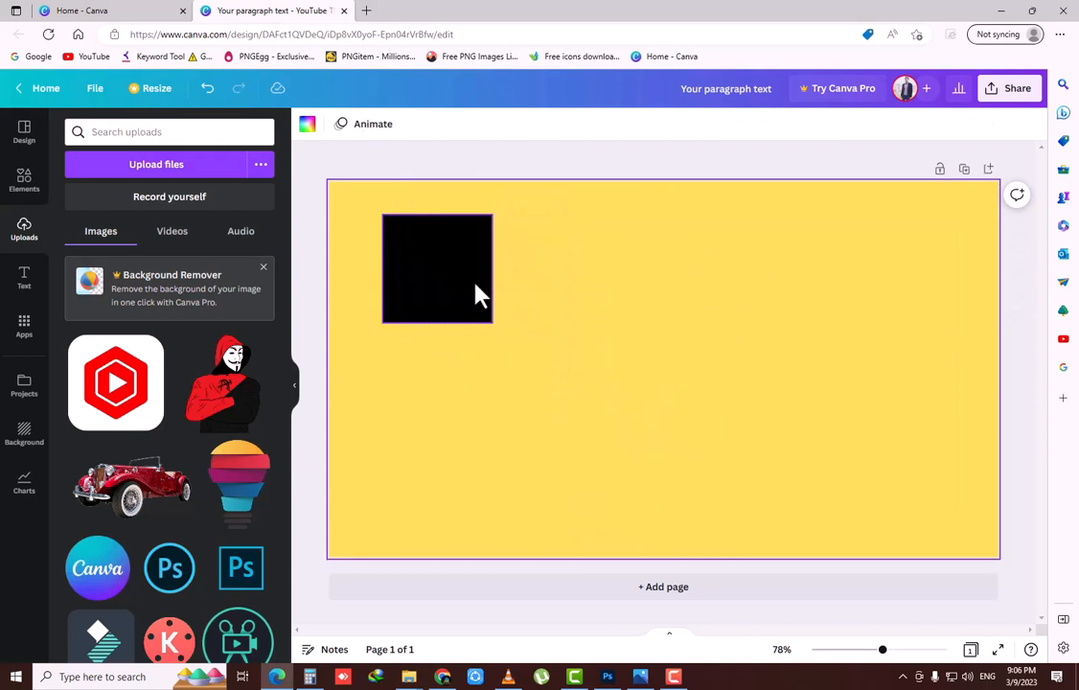
Make a copy of the square to its right and delete that copy
left_click(478, 295)
left_click_drag(469, 285, 619, 273)
key("Delete")
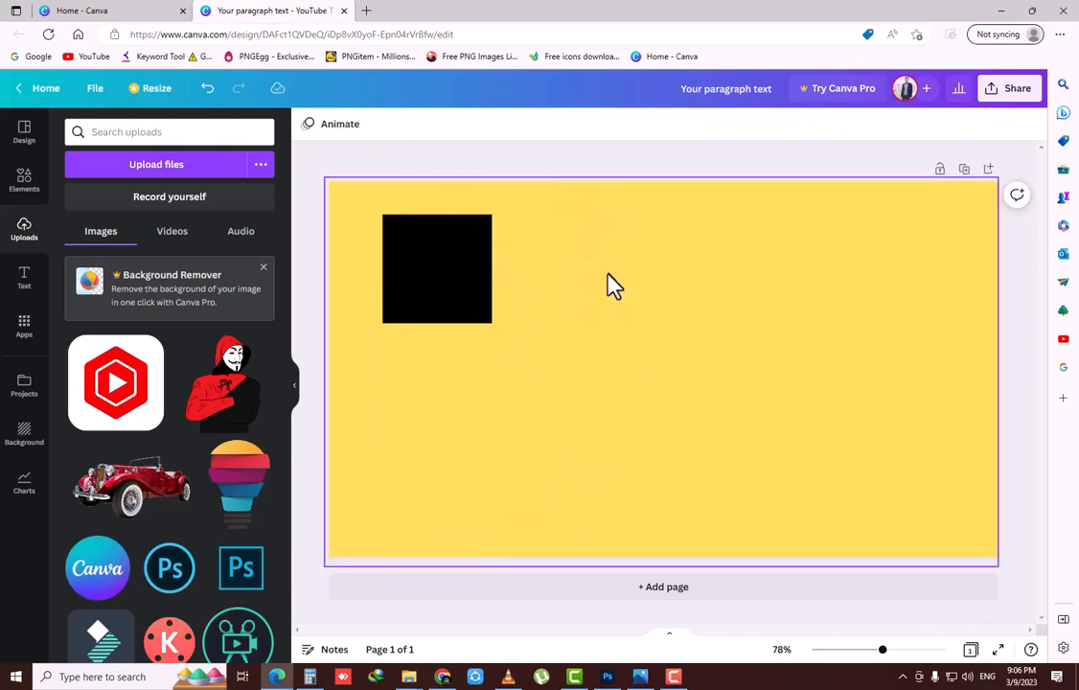
Duplicate the square into a first row of four squares and a second row of three
left_click(442, 272)
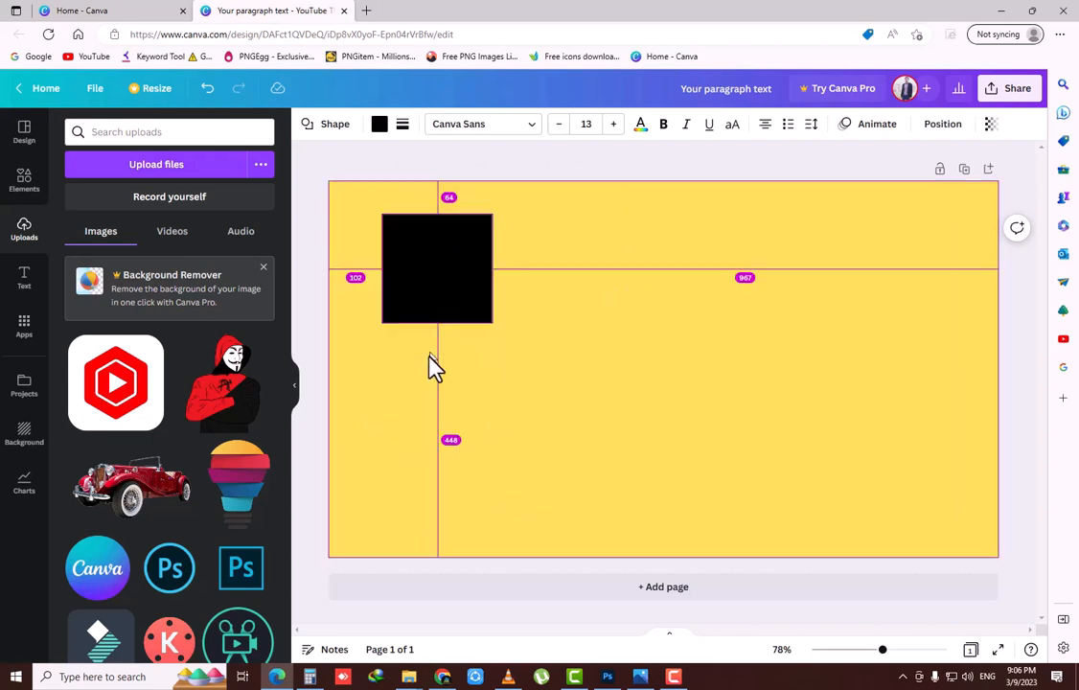
left_click_drag(458, 264, 682, 256)
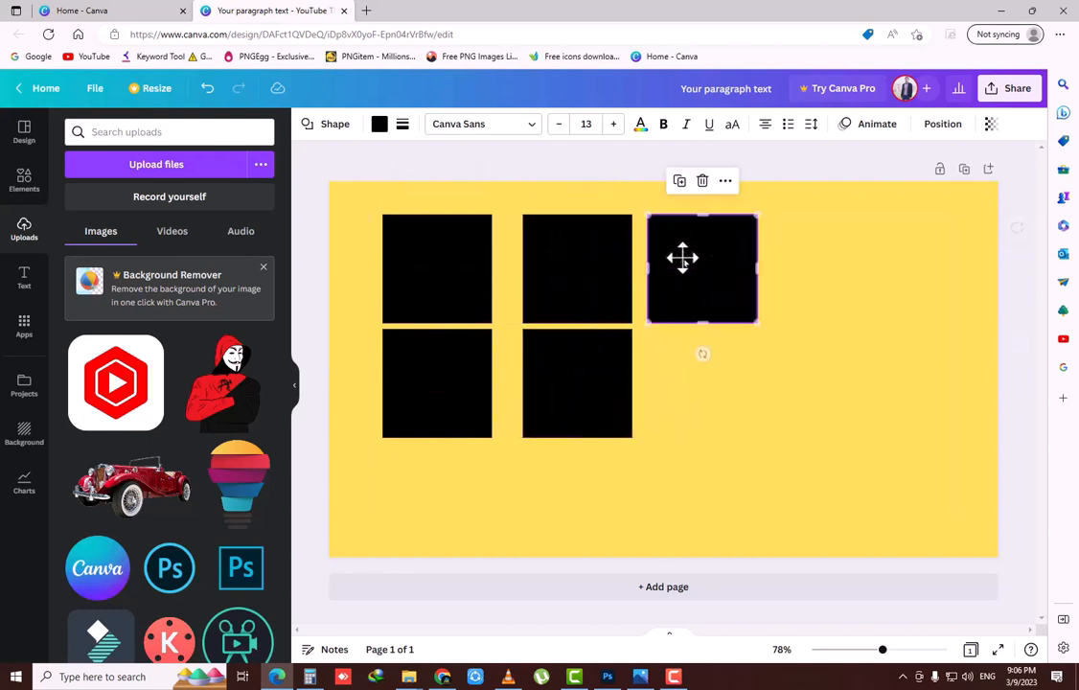
left_click(679, 183)
left_click(805, 182)
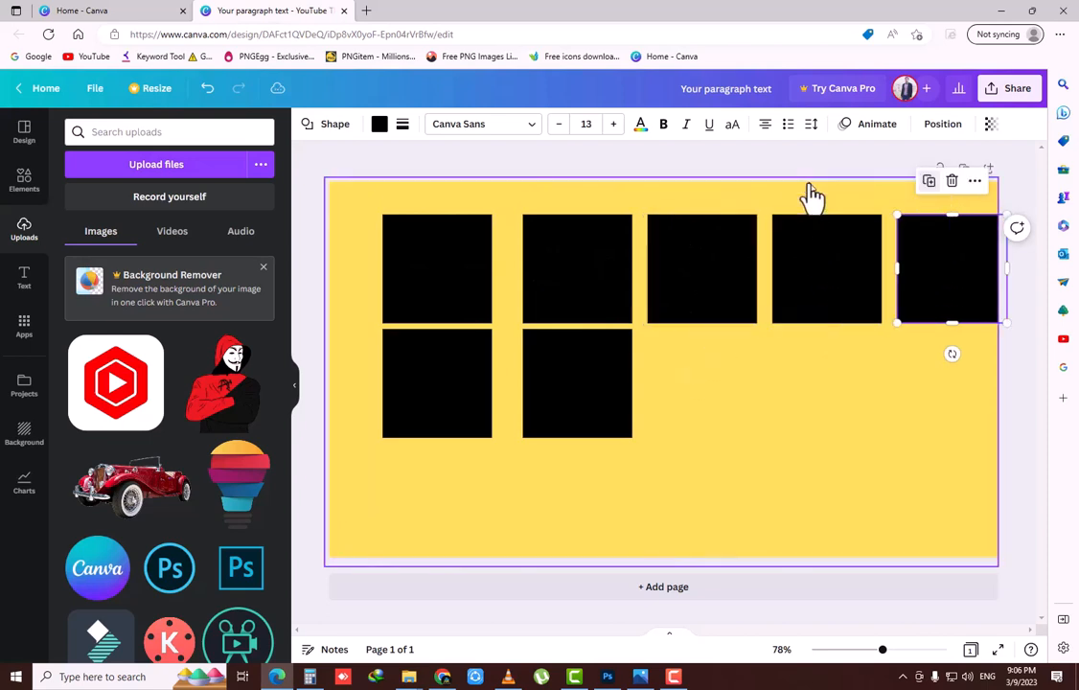
left_click_drag(910, 258, 675, 369)
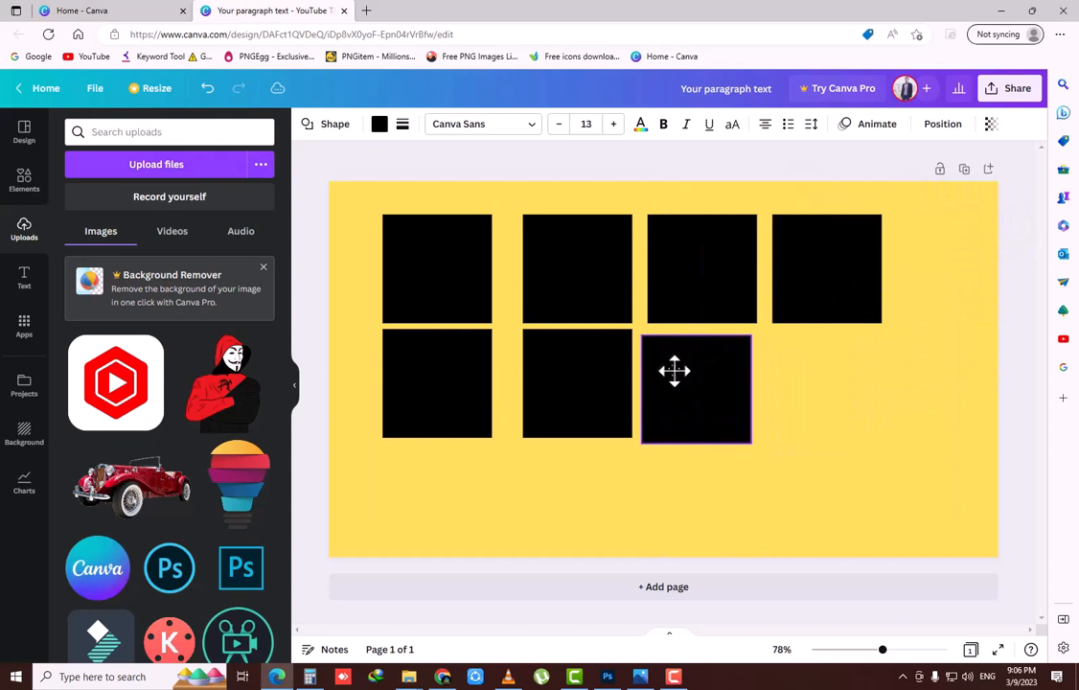
Delete the second and third columns of squares and move the remaining far-right square beside the first top one
left_click(696, 299)
left_click(696, 296)
key("Delete")
left_click(611, 357)
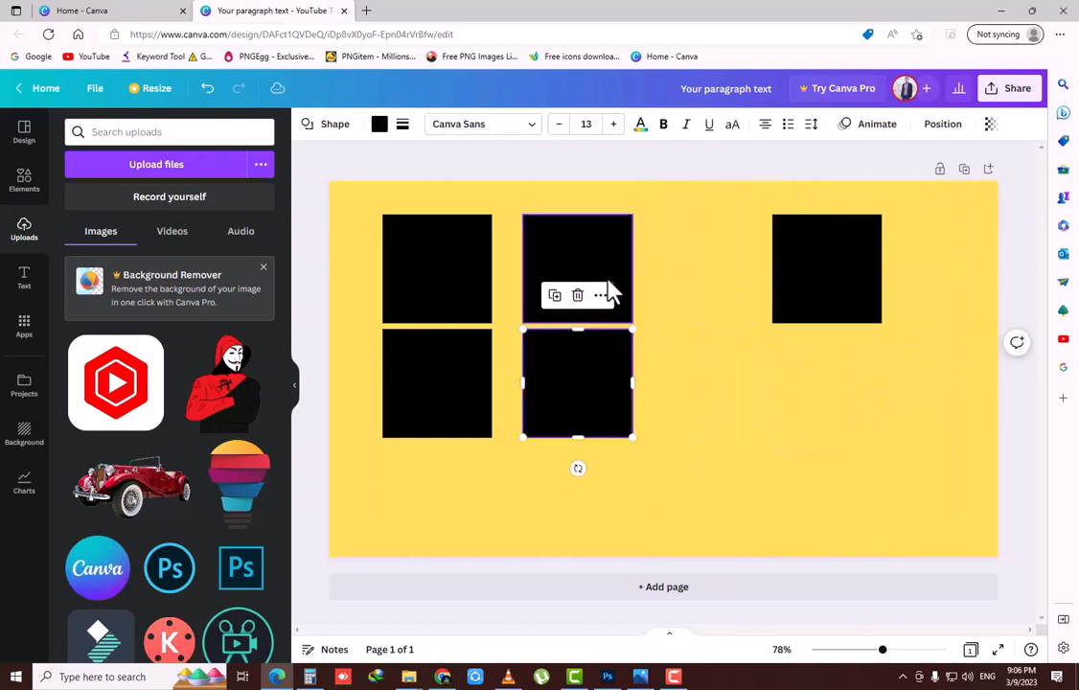
key("Delete")
left_click(610, 282)
key("Delete")
left_click_drag(805, 282, 552, 278)
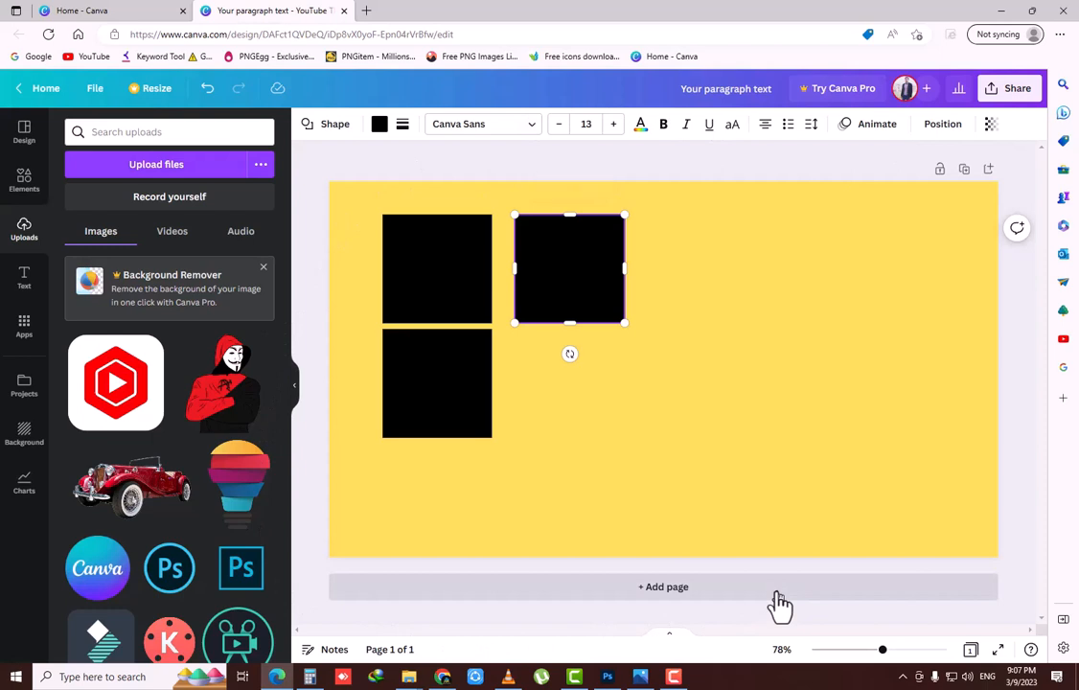
Show the rulers and place a horizontal guide at about 560 px and a vertical guide at about 890 px
key("shift+r")
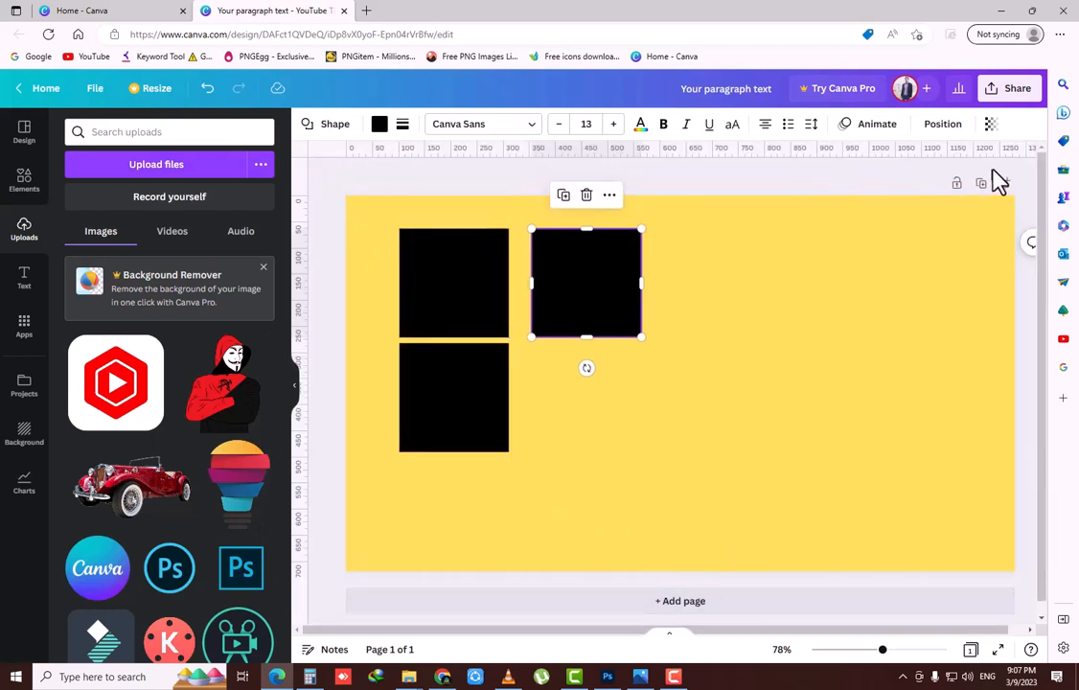
left_click_drag(827, 151, 361, 487)
left_click_drag(301, 402, 812, 438)
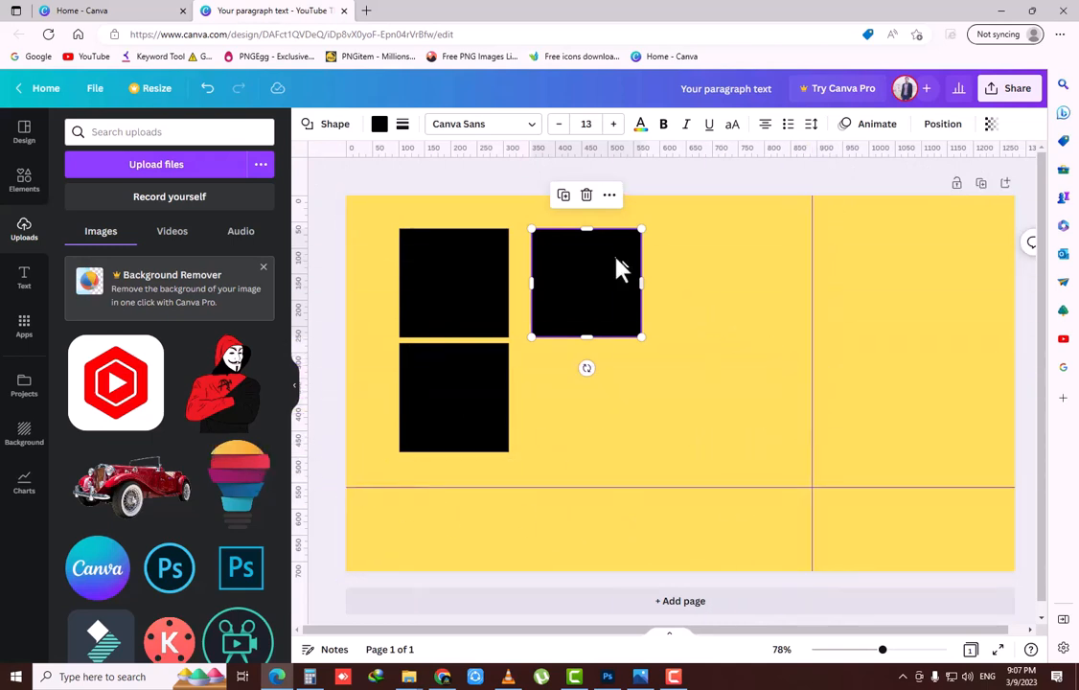
left_click(761, 192)
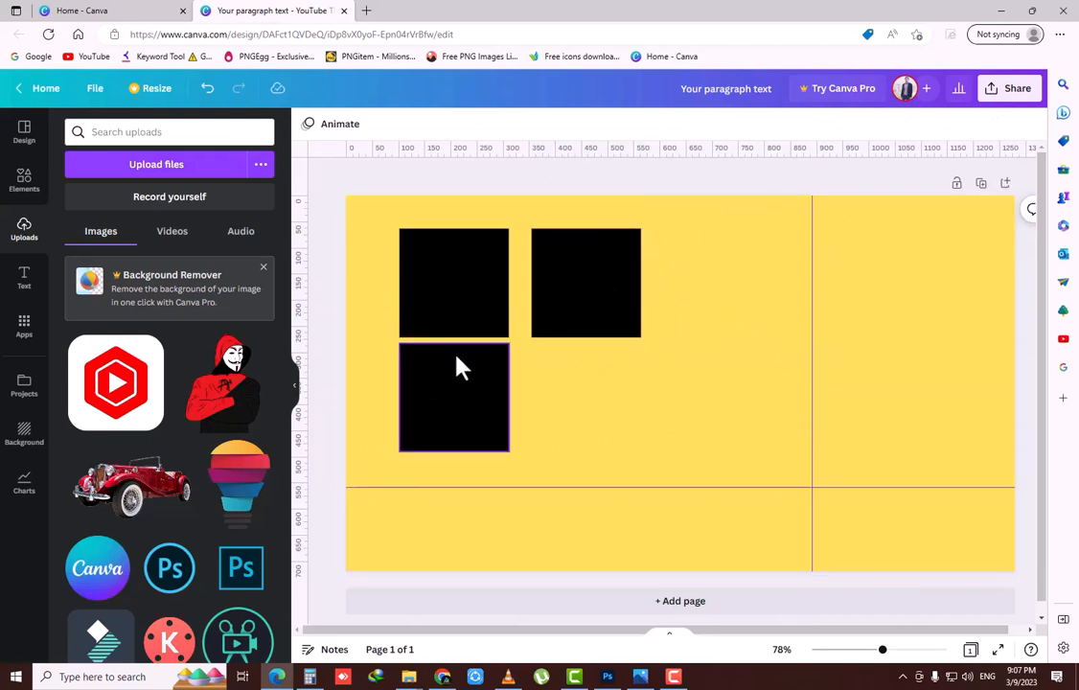
Examine the design's view settings for the ruler and guide options
left_click(95, 89)
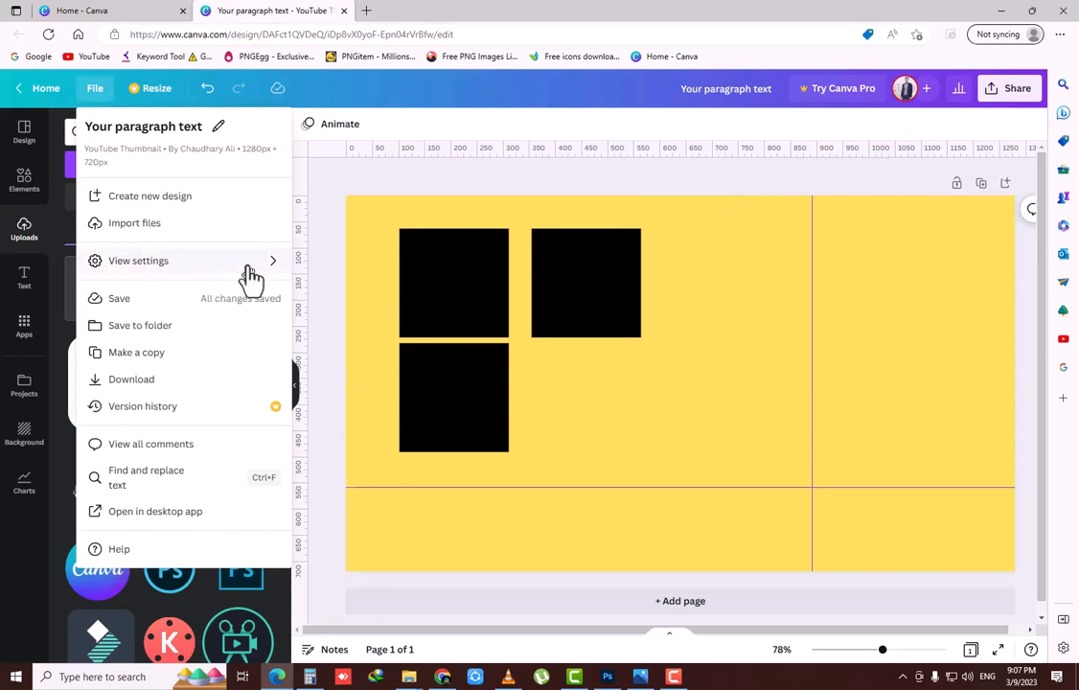
left_click(247, 268)
left_click(367, 191)
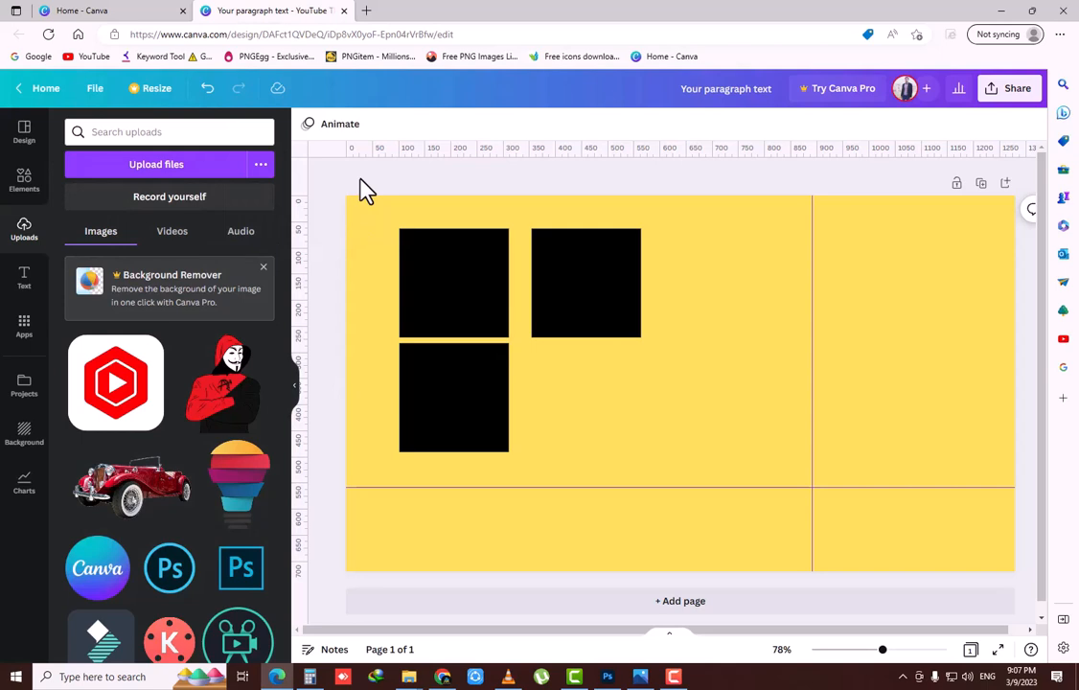
Rearrange the three squares into an evenly spaced row resting on the horizontal guide, left of the vertical guide
left_click(581, 292)
left_click_drag(580, 294, 568, 285)
left_click(724, 203)
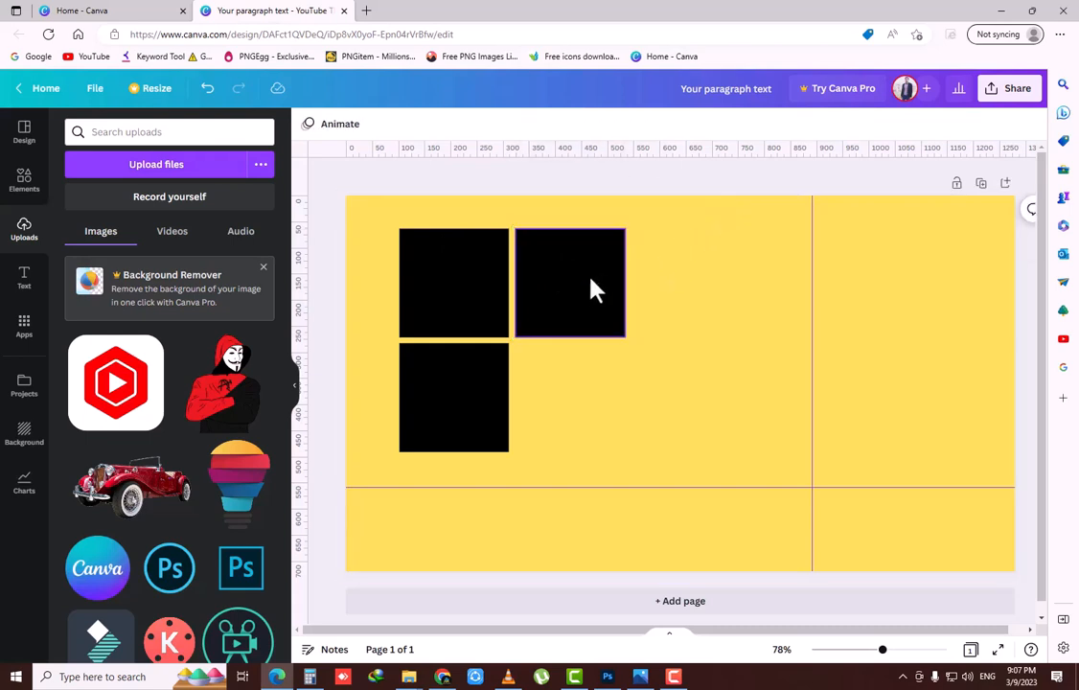
left_click_drag(581, 292, 765, 287)
left_click_drag(430, 365, 733, 400)
left_click_drag(460, 285, 611, 434)
left_click_drag(756, 323, 465, 455)
mouse_move(607, 447)
left_mouse_down()
mouse_move(612, 431)
mouse_move(621, 447)
left_mouse_up()
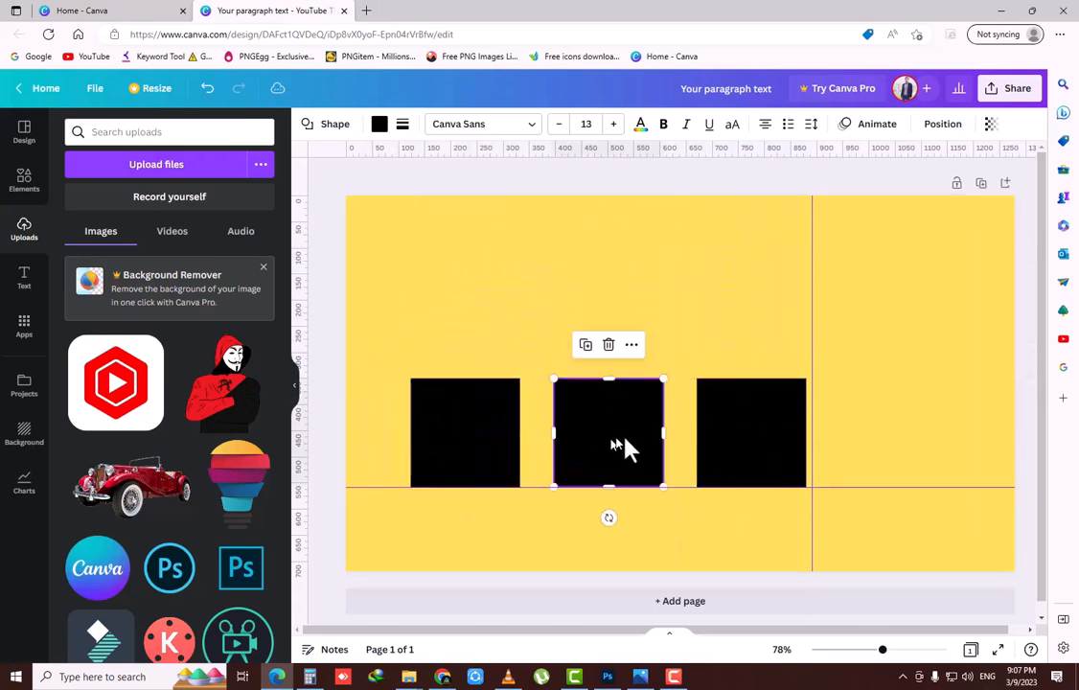
Move the rightmost square to the upper-left area of the page and hide the rulers and guides
left_click_drag(727, 431, 402, 268)
left_click(609, 187)
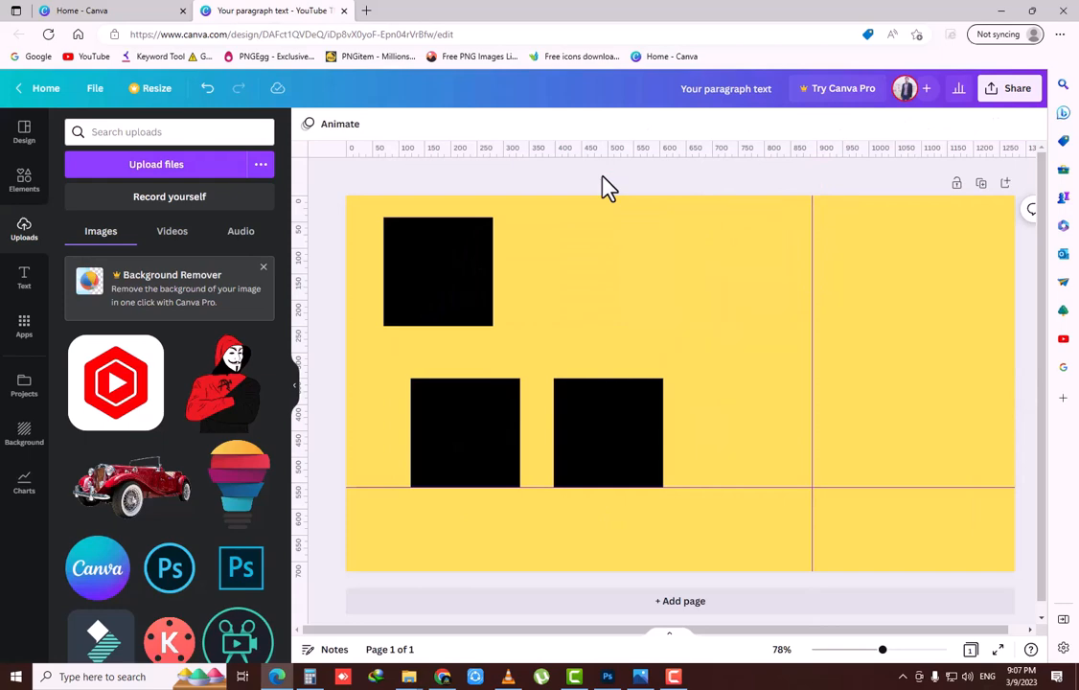
key("shift+r")
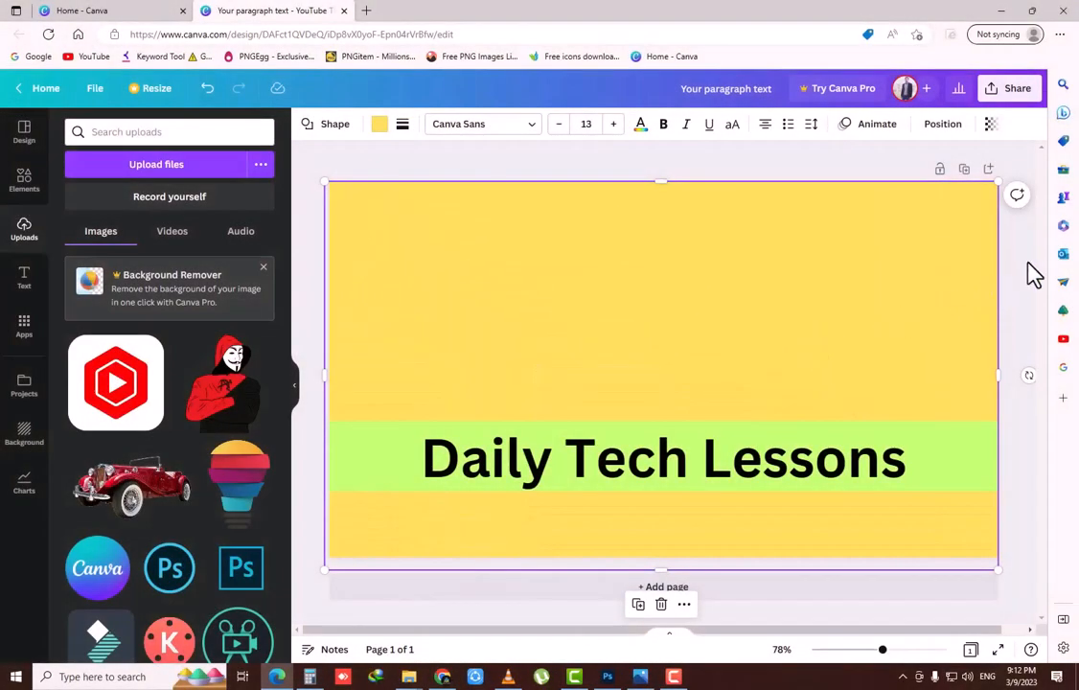
Shift the yellow background shape slightly up and lock it in place
left_click(1033, 276)
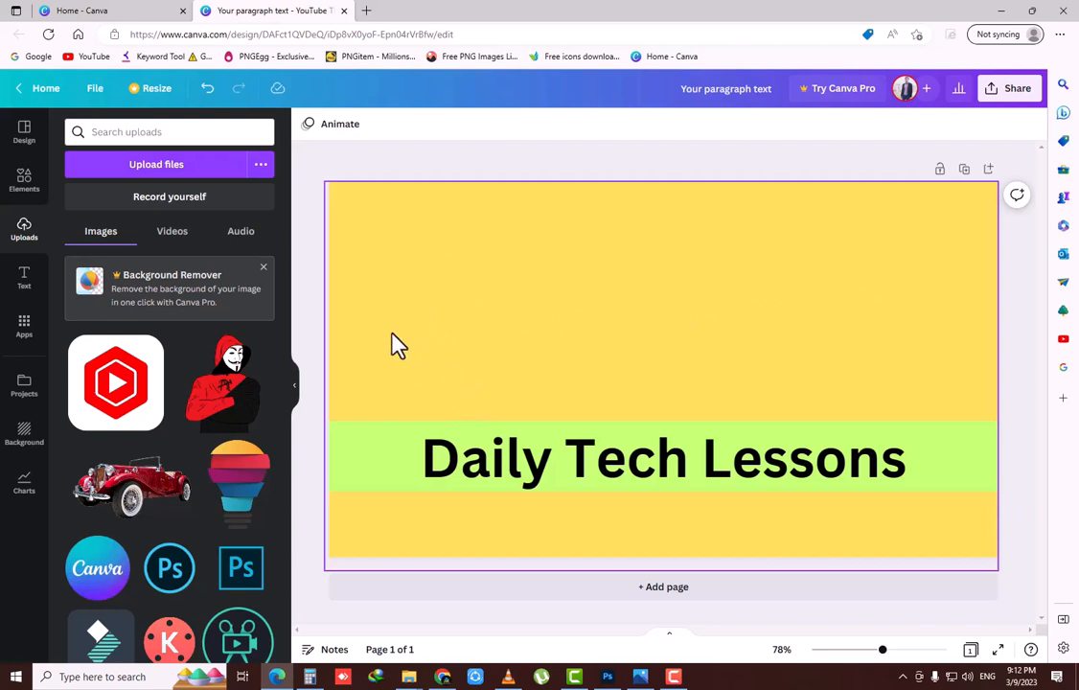
left_click_drag(781, 532, 918, 494)
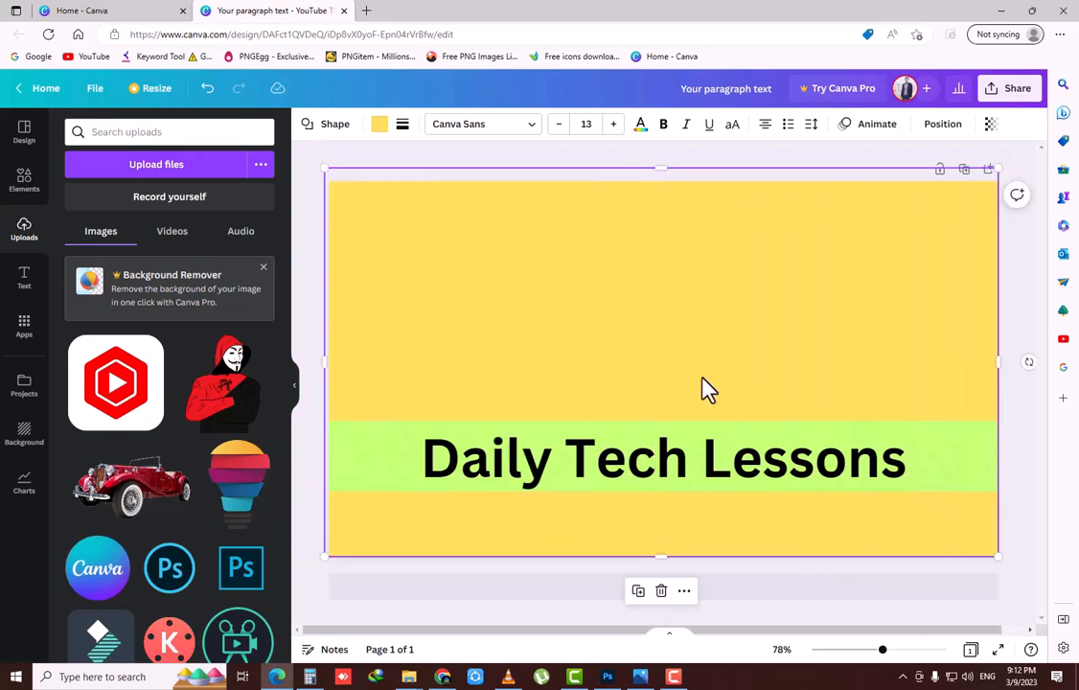
right_click(634, 285)
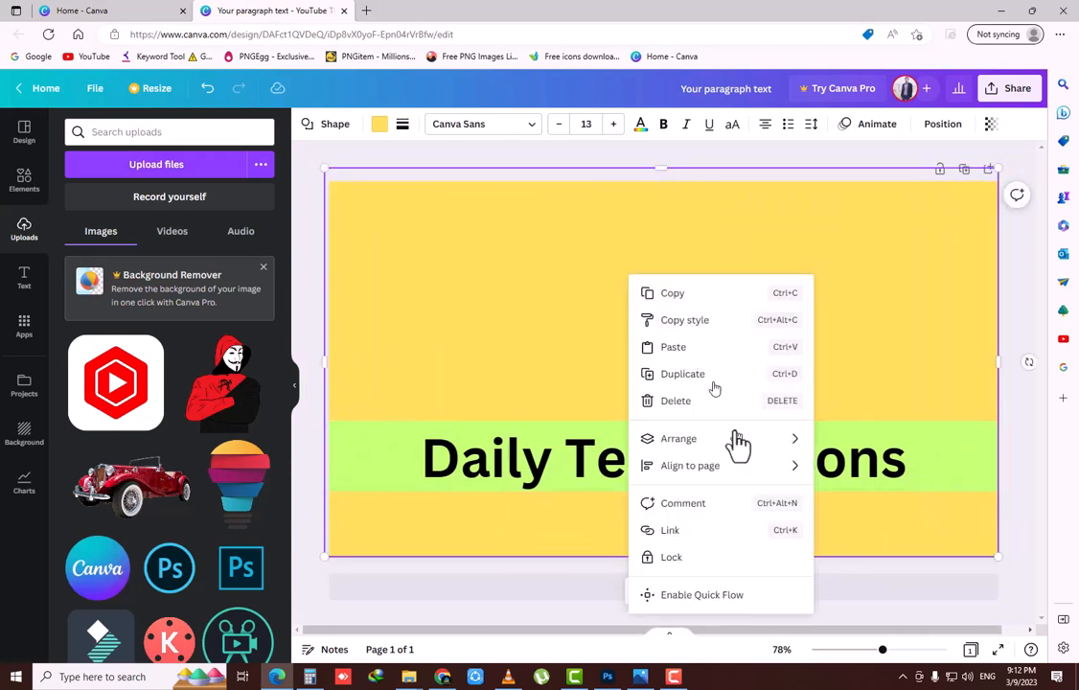
left_click(672, 557)
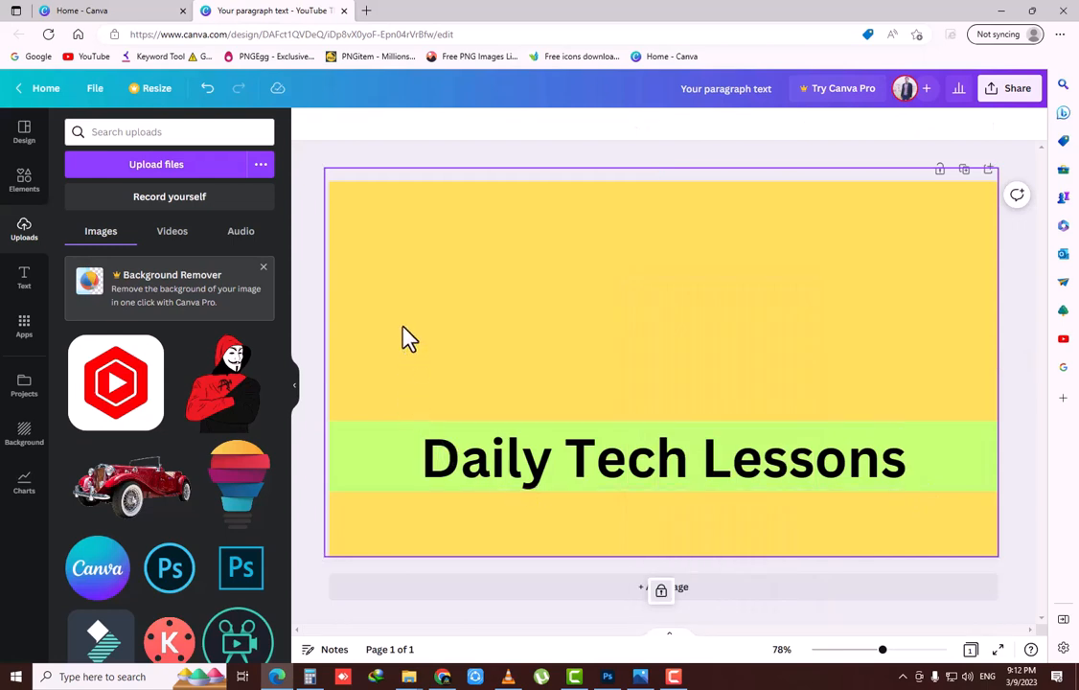
Select the "Daily Tech Lessons" text and its green band together and move them slightly down
left_click_drag(388, 279, 939, 530)
mouse_move(692, 460)
left_mouse_down()
mouse_move(482, 458)
mouse_move(698, 476)
left_mouse_up()
left_click(320, 232)
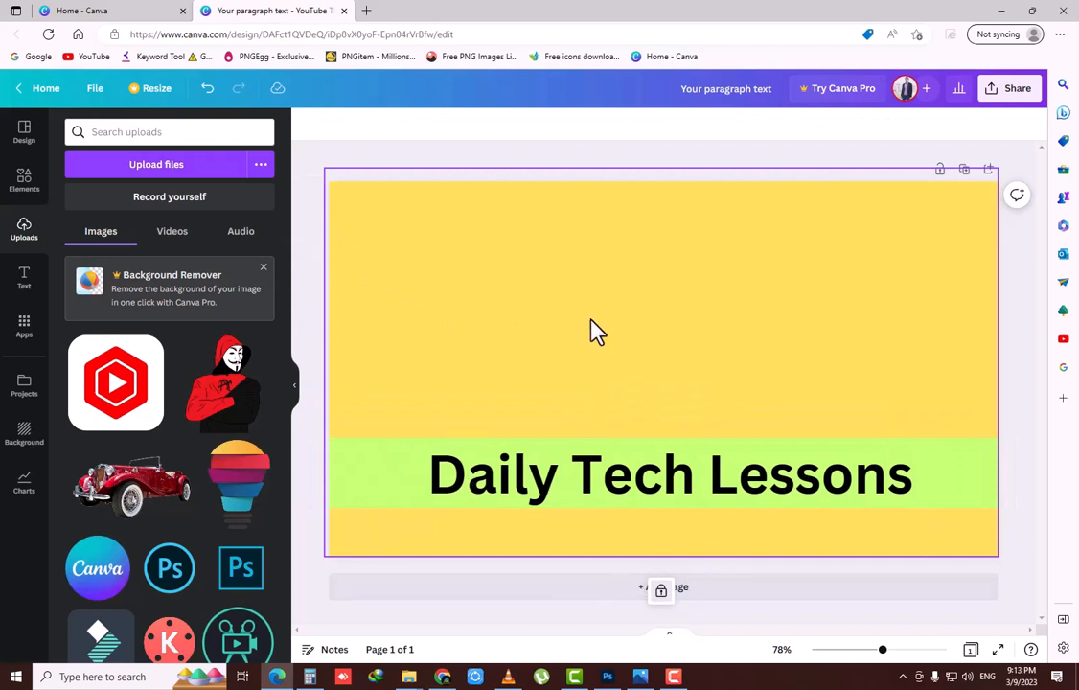
Unlock the yellow background shape and shift it slightly to the right
left_click(660, 595)
left_click(306, 230)
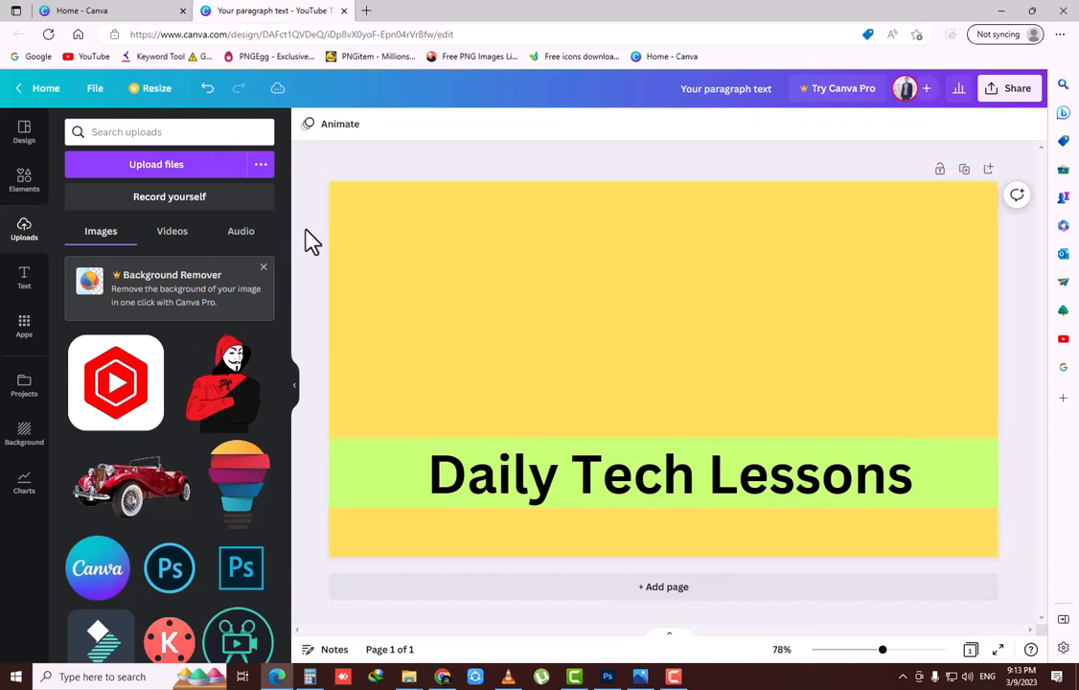
mouse_move(543, 293)
left_mouse_down()
mouse_move(495, 293)
mouse_move(544, 292)
left_mouse_up()
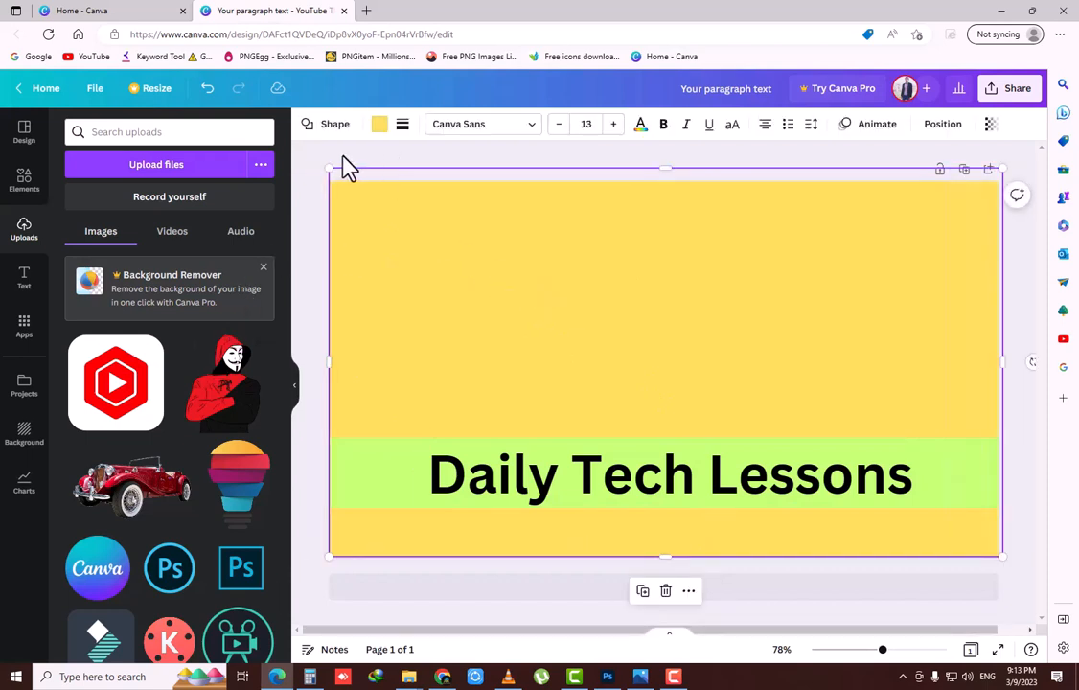
left_click(344, 163)
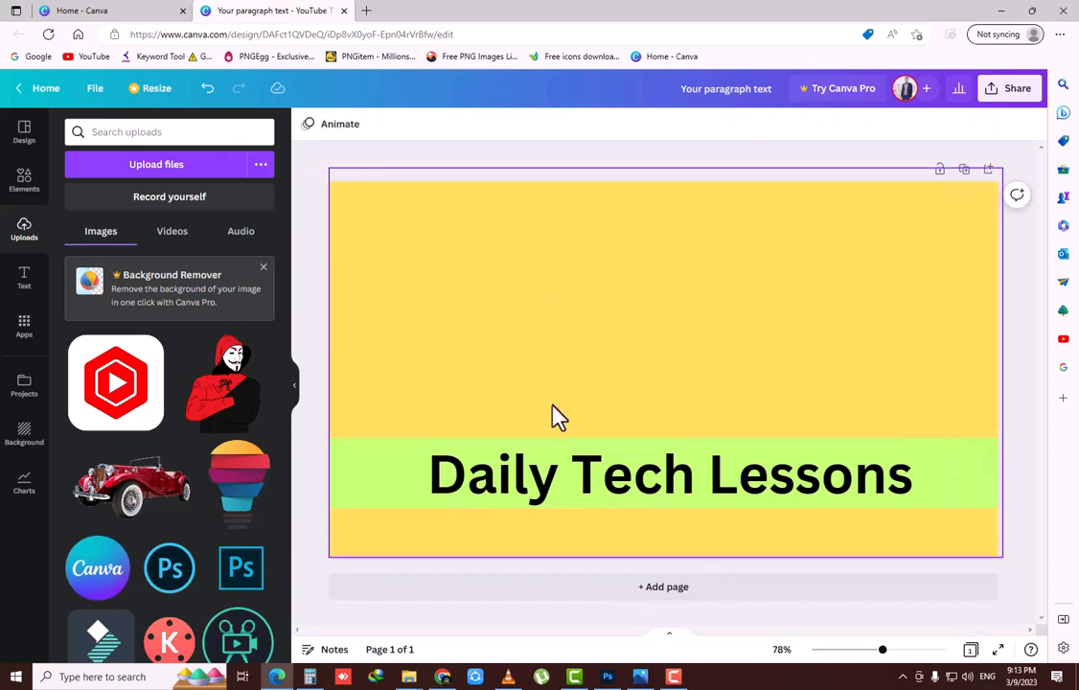
Lock the "Daily Tech Lessons" text and move the green band behind it slightly up and left
left_click(518, 484)
right_click(519, 484)
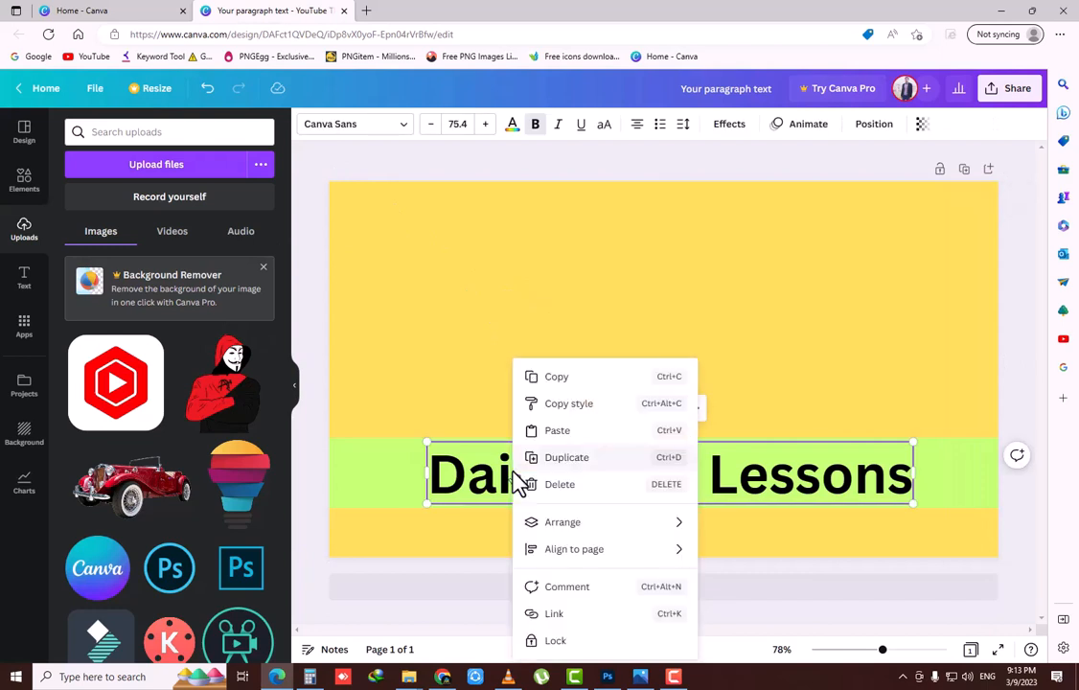
left_click(554, 640)
left_click(309, 246)
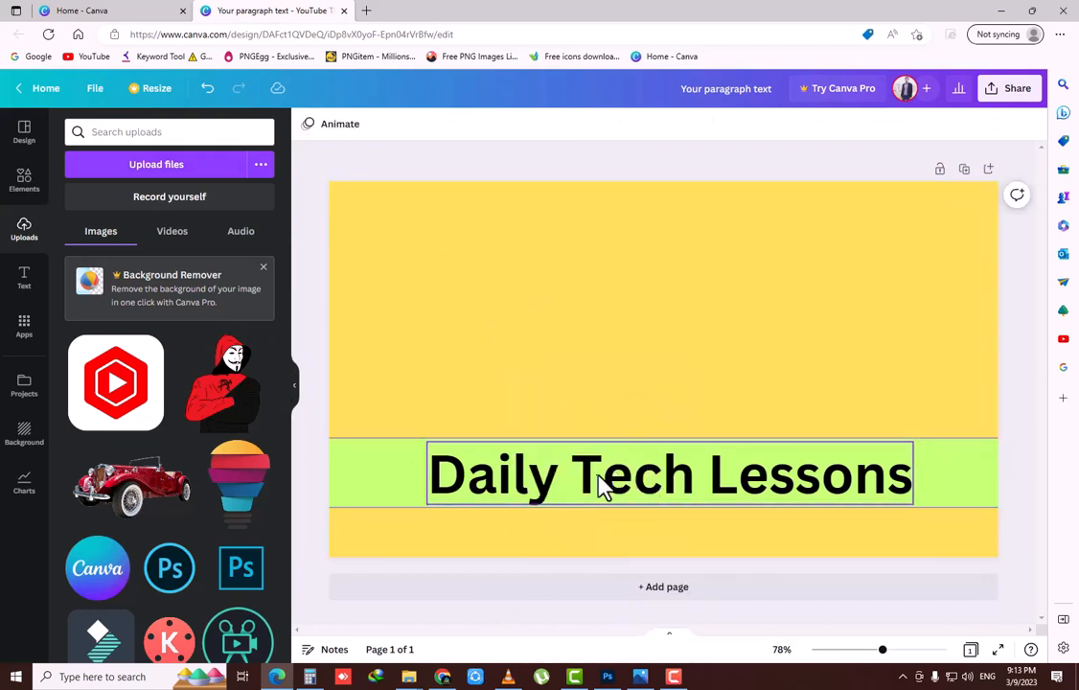
mouse_move(469, 484)
left_mouse_down()
mouse_move(770, 486)
mouse_move(827, 503)
mouse_move(292, 515)
mouse_move(344, 484)
mouse_move(479, 477)
mouse_move(487, 490)
left_mouse_up()
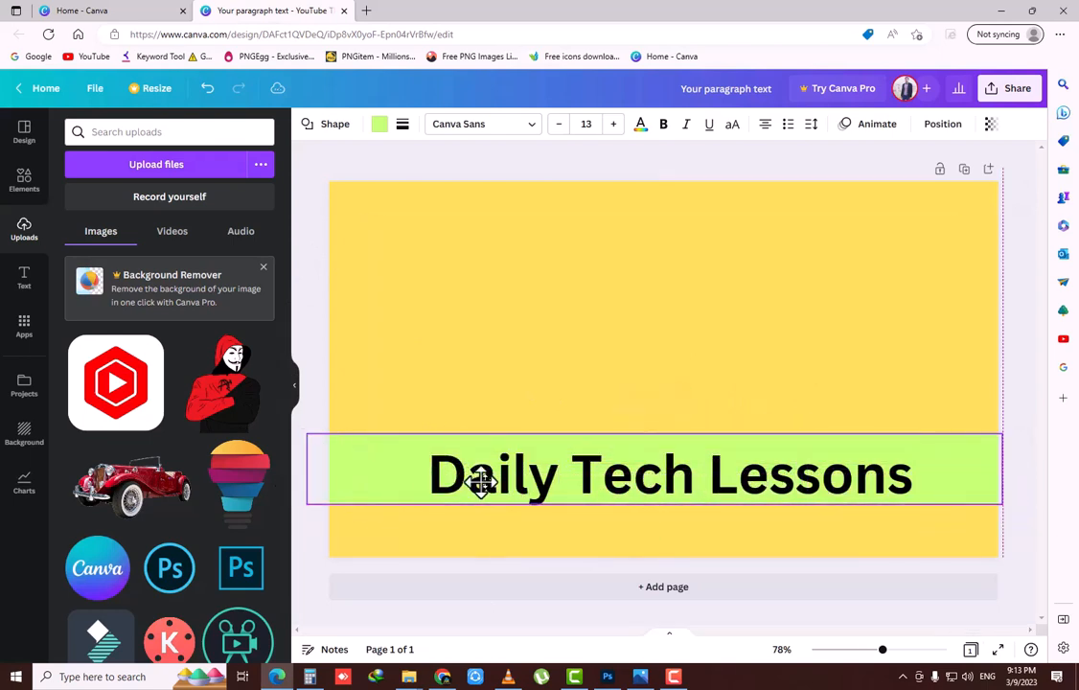
Unlock the "Daily Tech Lessons" text and lock the green band behind it instead
left_click(445, 470)
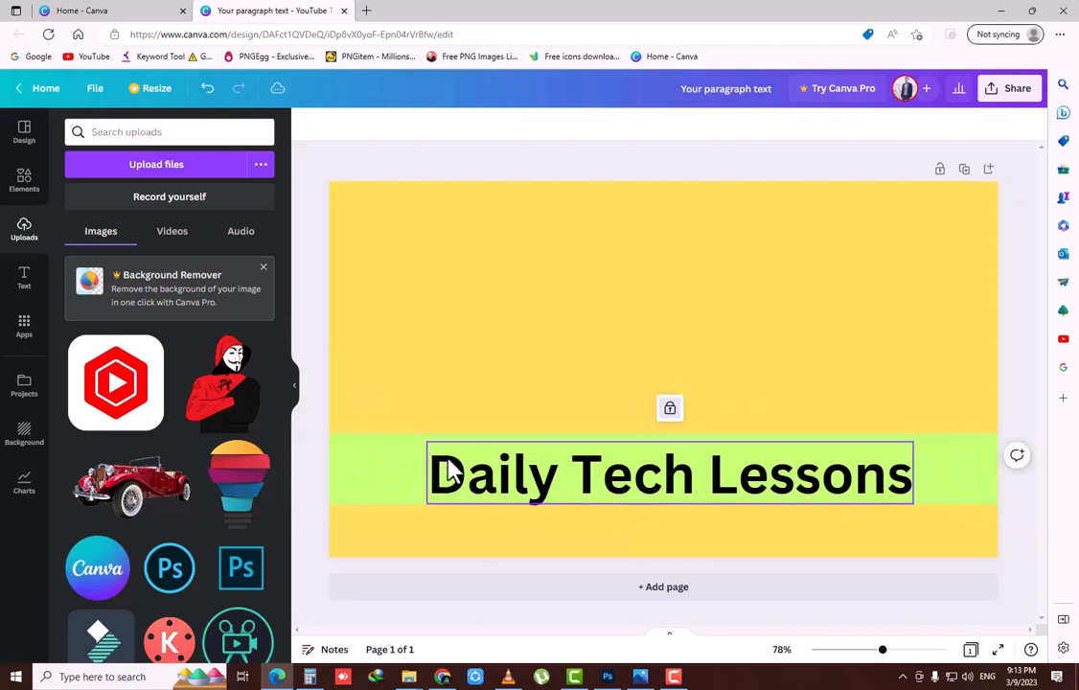
left_click(670, 410)
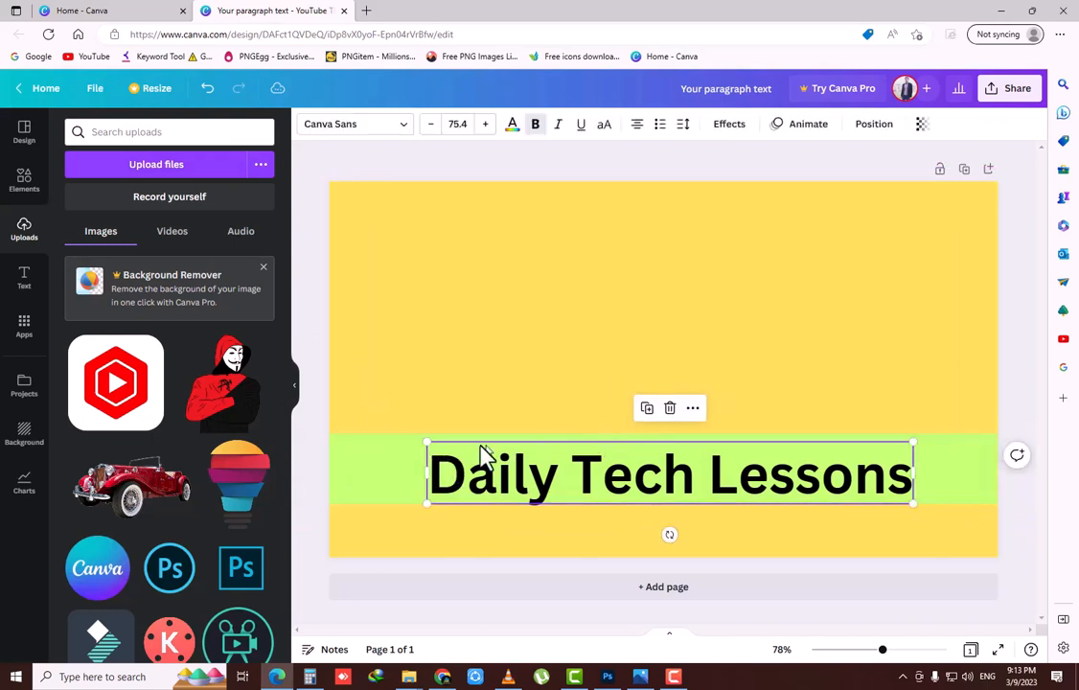
left_click(388, 471)
right_click(388, 471)
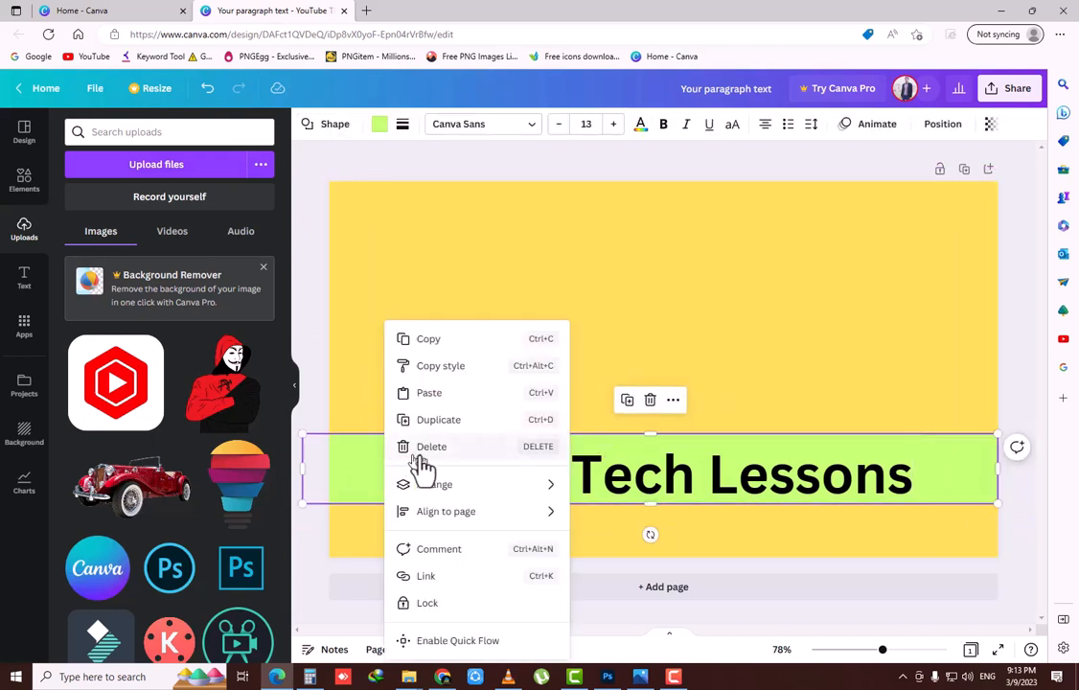
left_click(424, 602)
left_click_drag(368, 477, 352, 442)
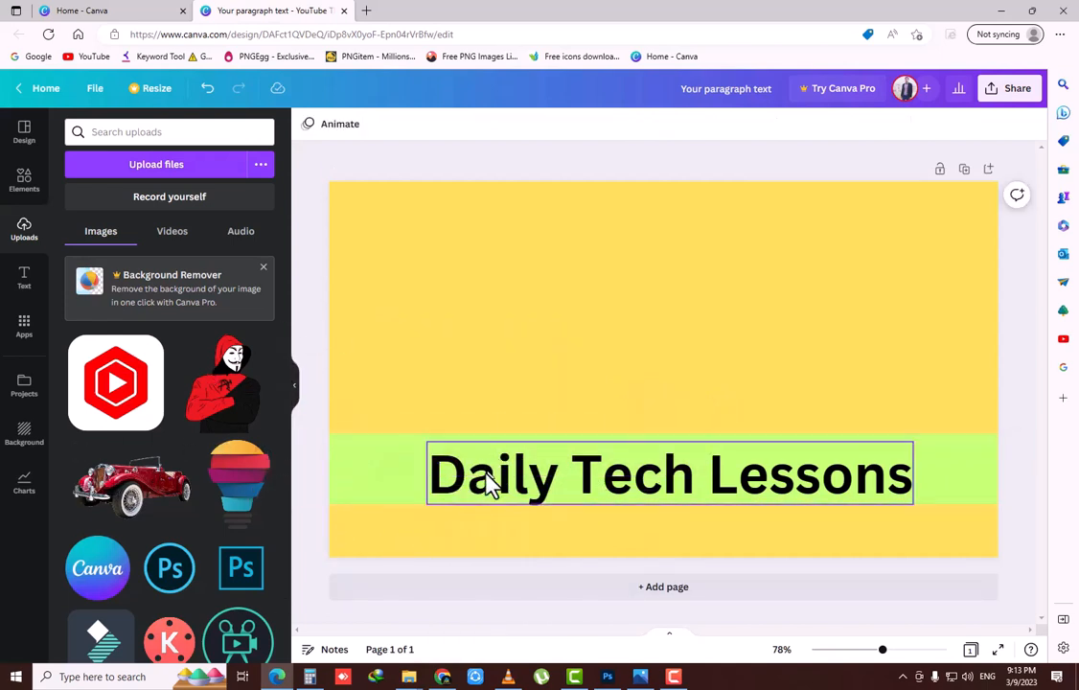
Select the green band and the "Daily Tech Lessons" text together and lock both
left_click(402, 475)
left_click(542, 475)
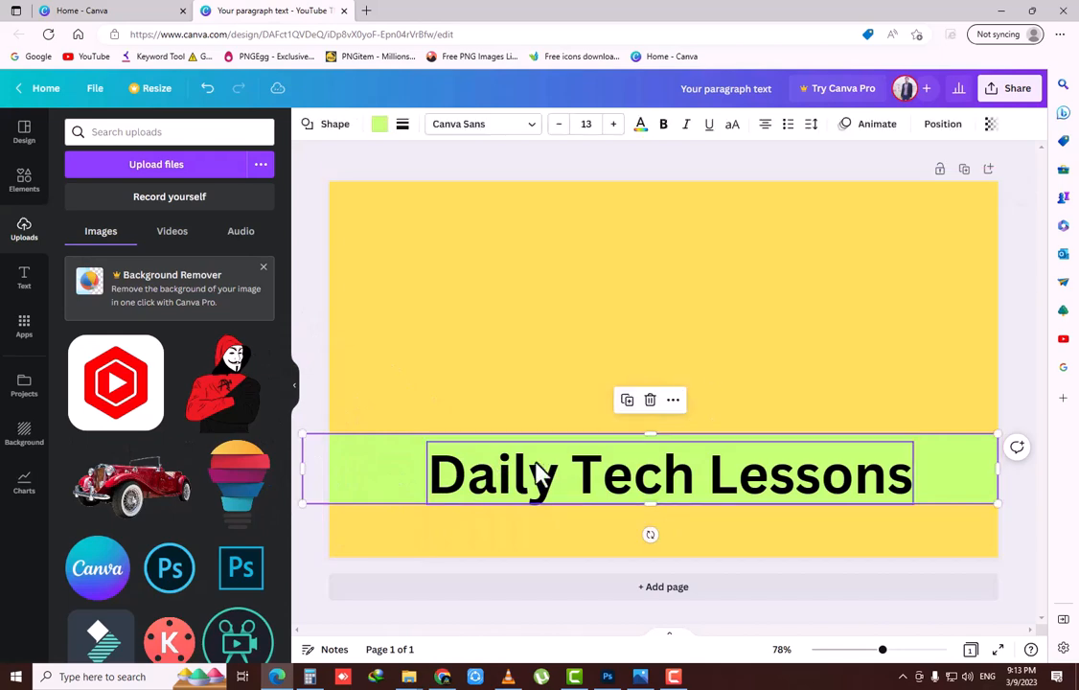
left_click(490, 483)
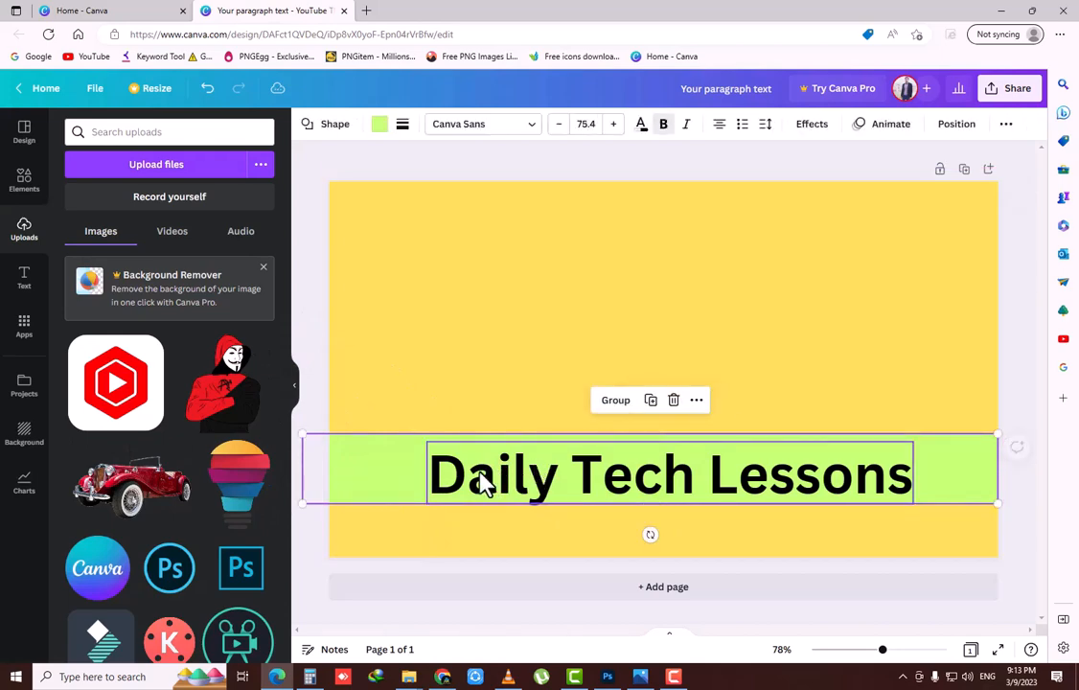
right_click(484, 482)
left_click(533, 604)
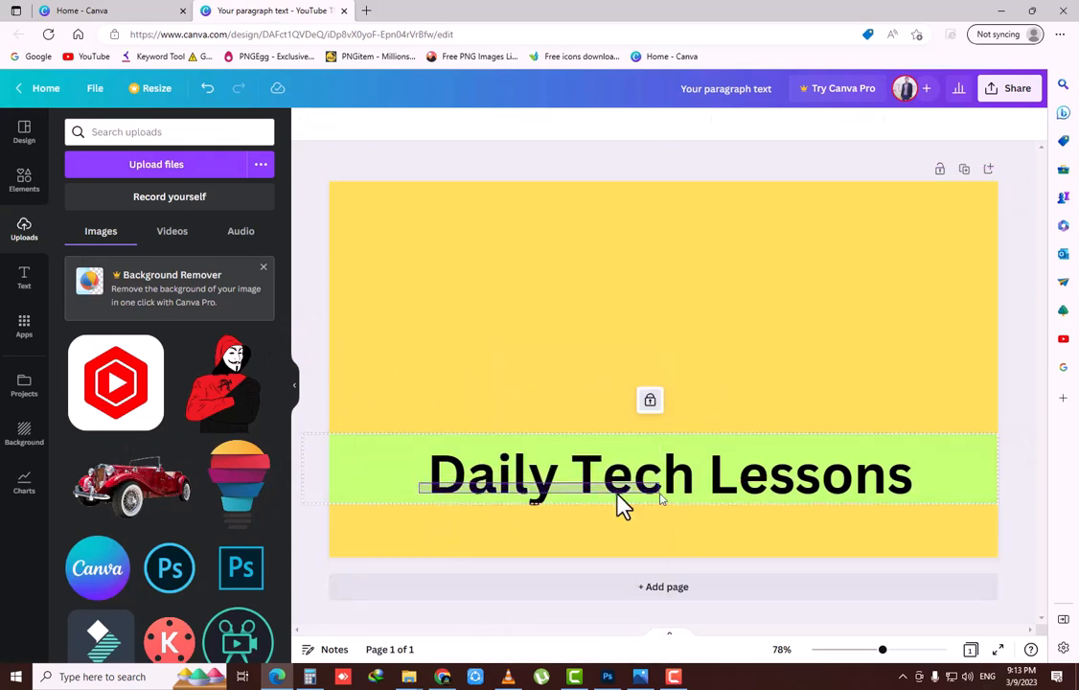
Check that the locked text and band resist moving, and unlock the "Daily Tech Lessons" text and the green band
left_click(414, 495)
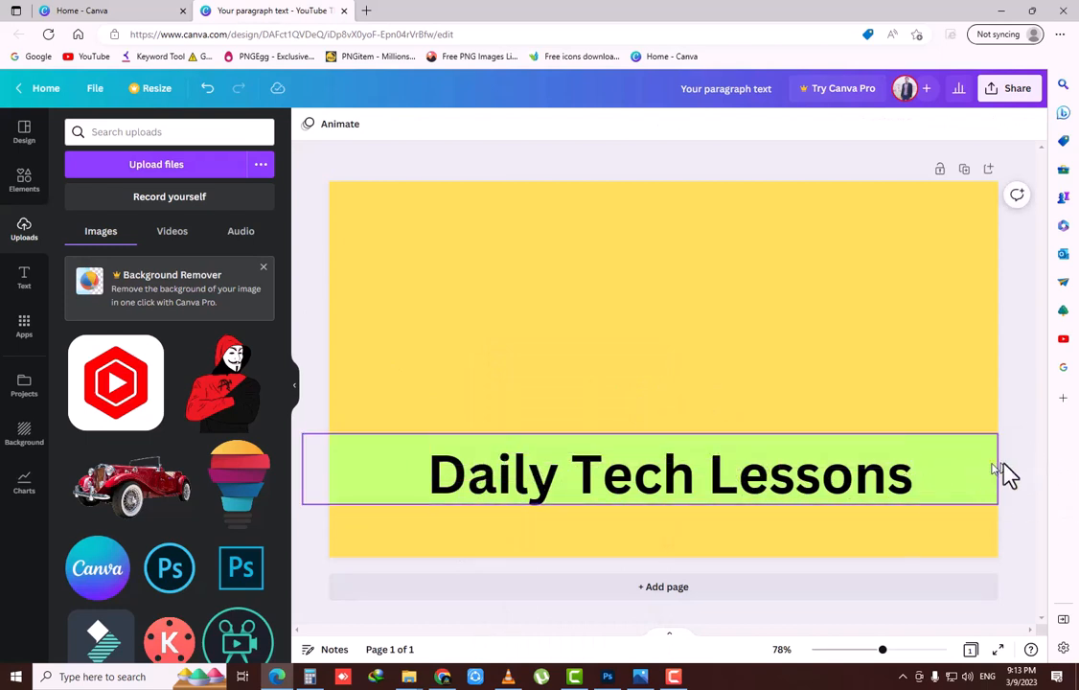
left_click(731, 478)
left_click(869, 518)
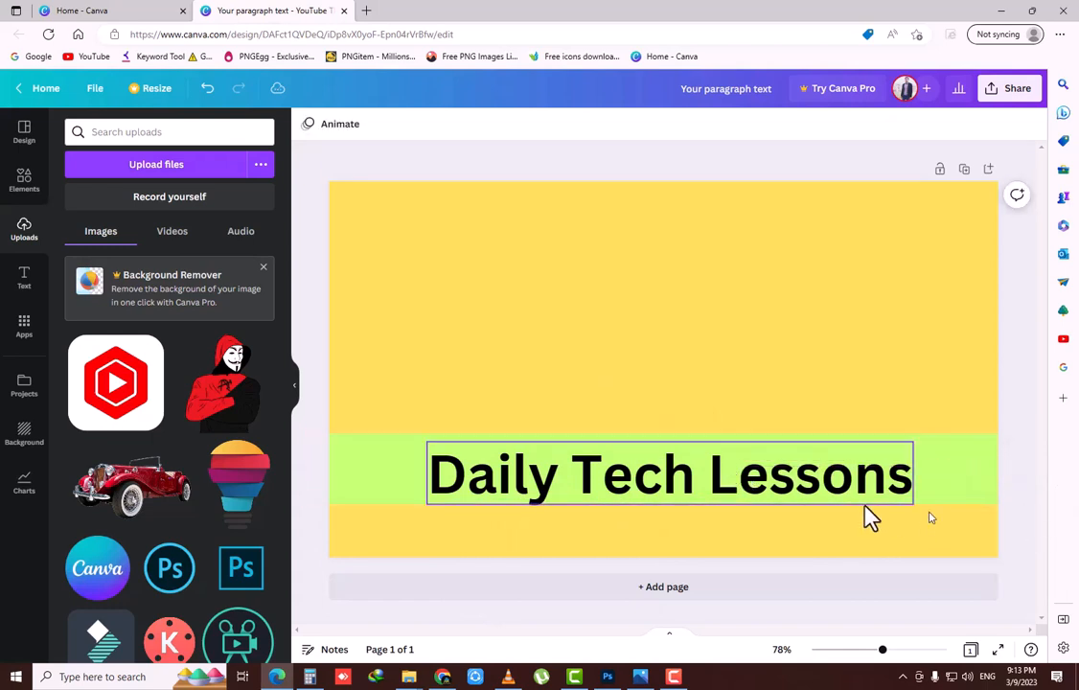
left_click(686, 486)
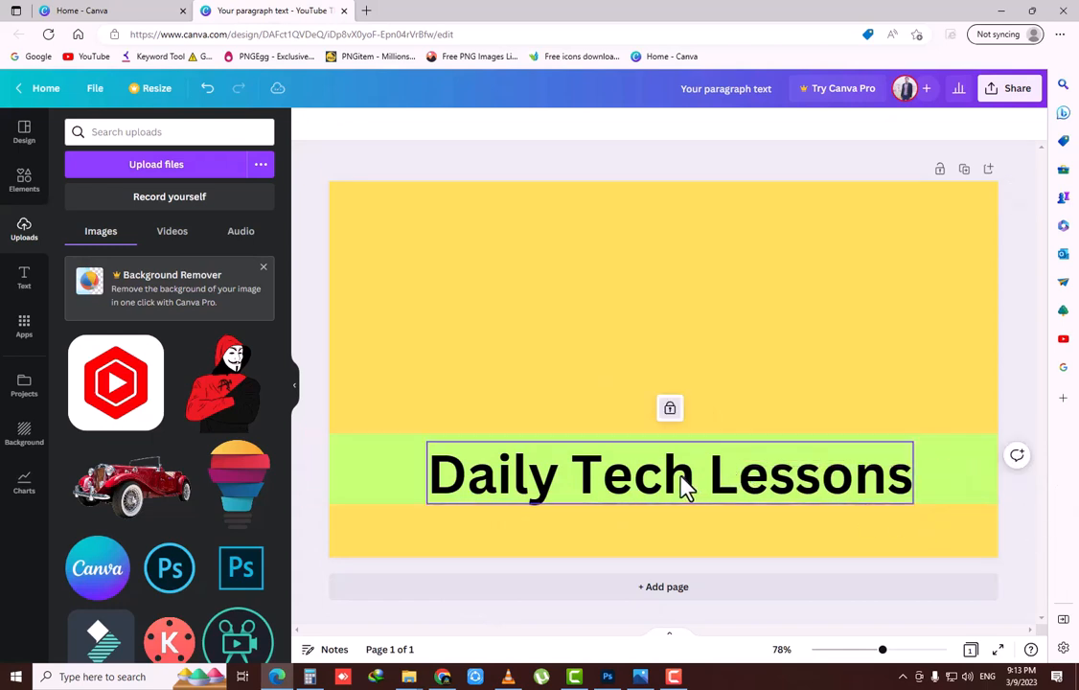
left_click(670, 409)
left_click(987, 483)
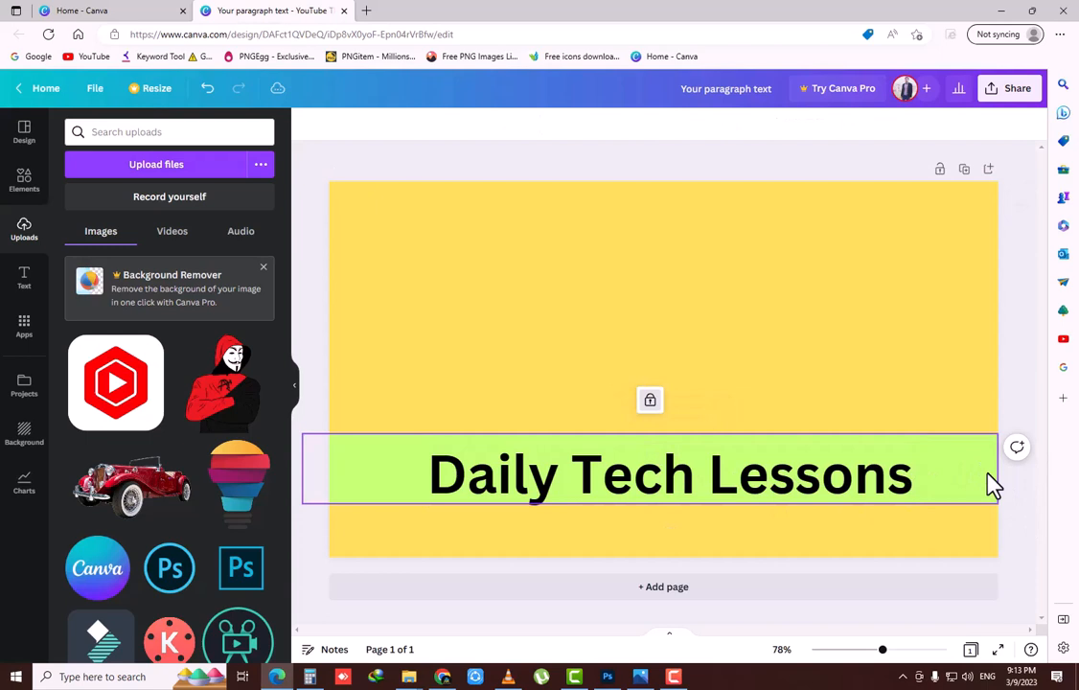
left_click(656, 403)
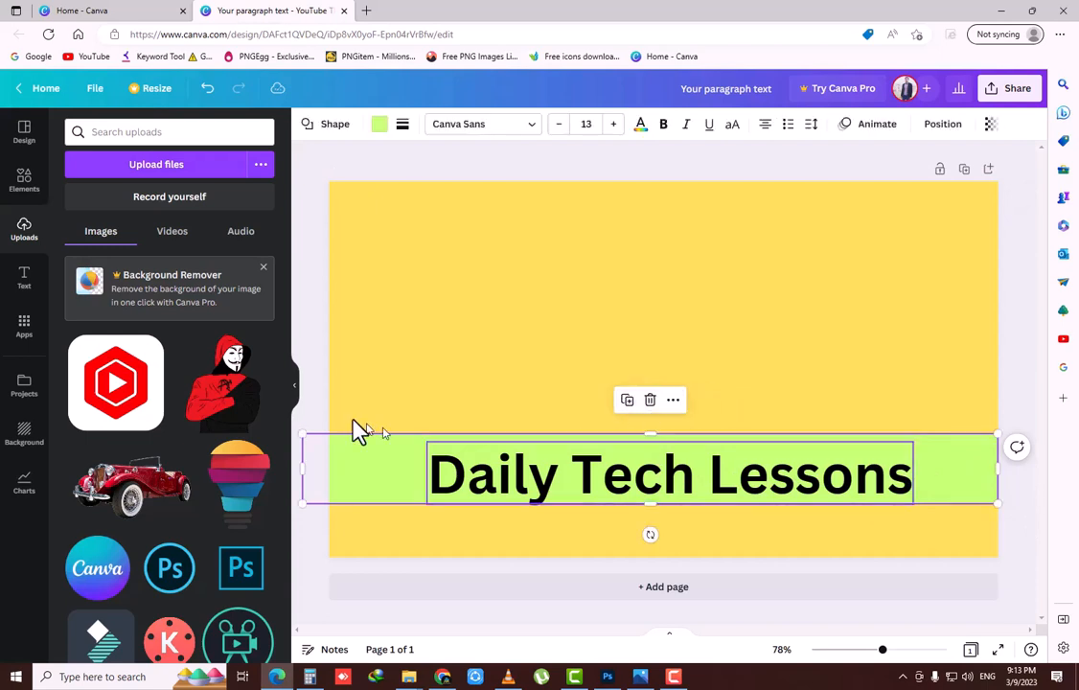
Move the green band behind the "Daily Tech Lessons" text slightly down and deselect it
left_click(334, 248)
left_click(412, 458)
left_click_drag(380, 410, 361, 482)
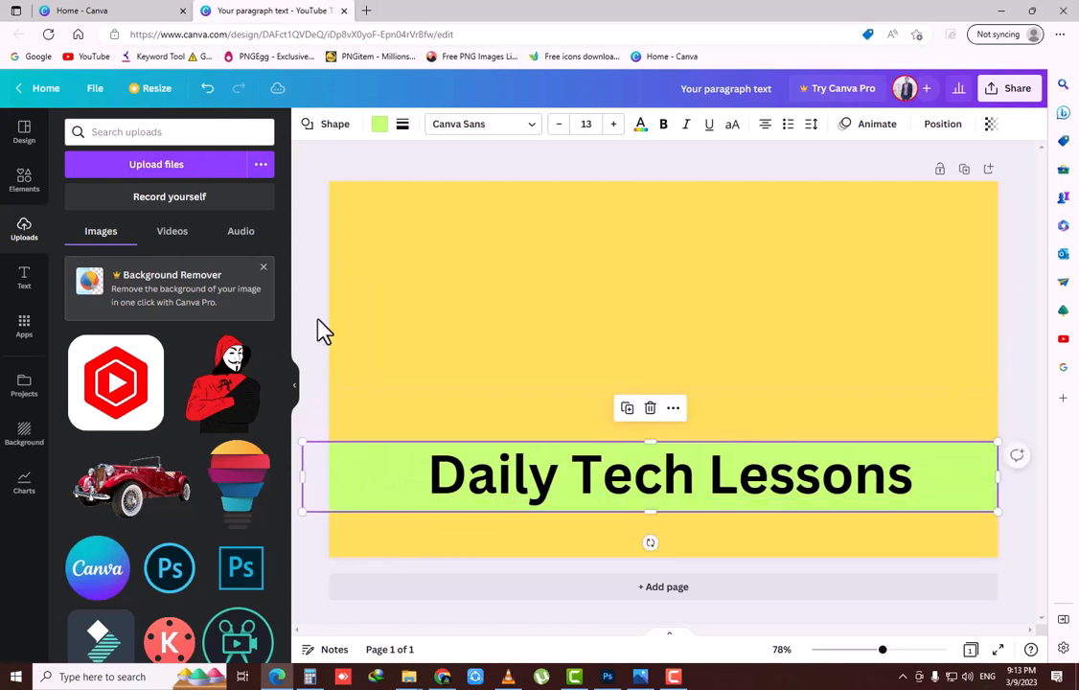
left_click(320, 292)
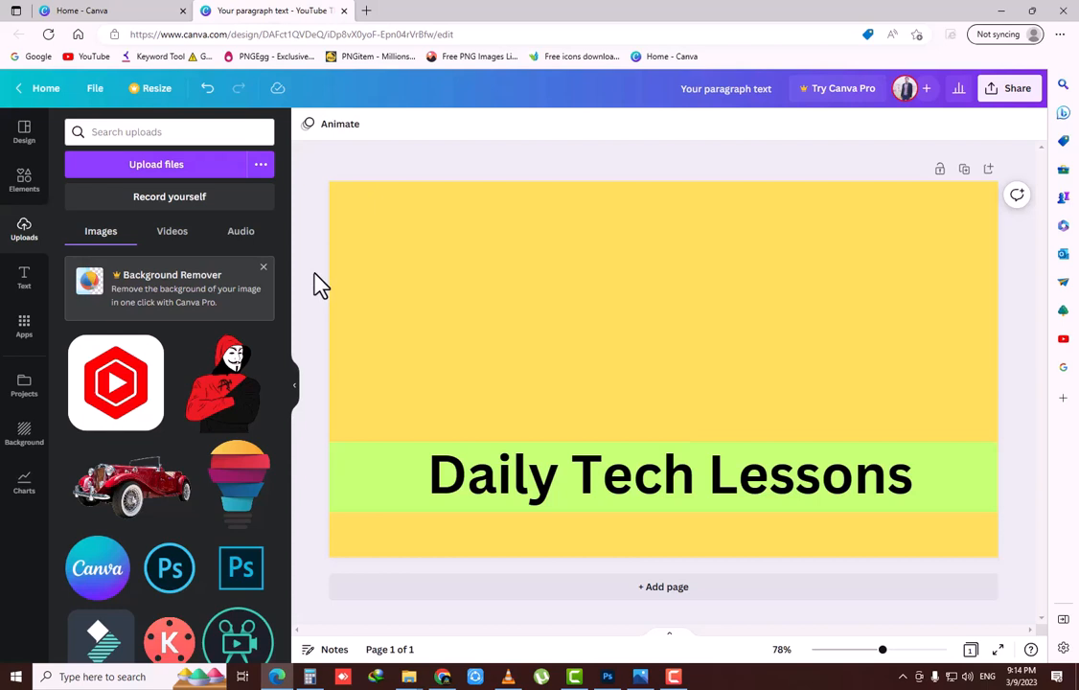
Add the uploaded red car image to the page and delete the "Daily Tech Lessons" text and its green band
left_click(120, 487)
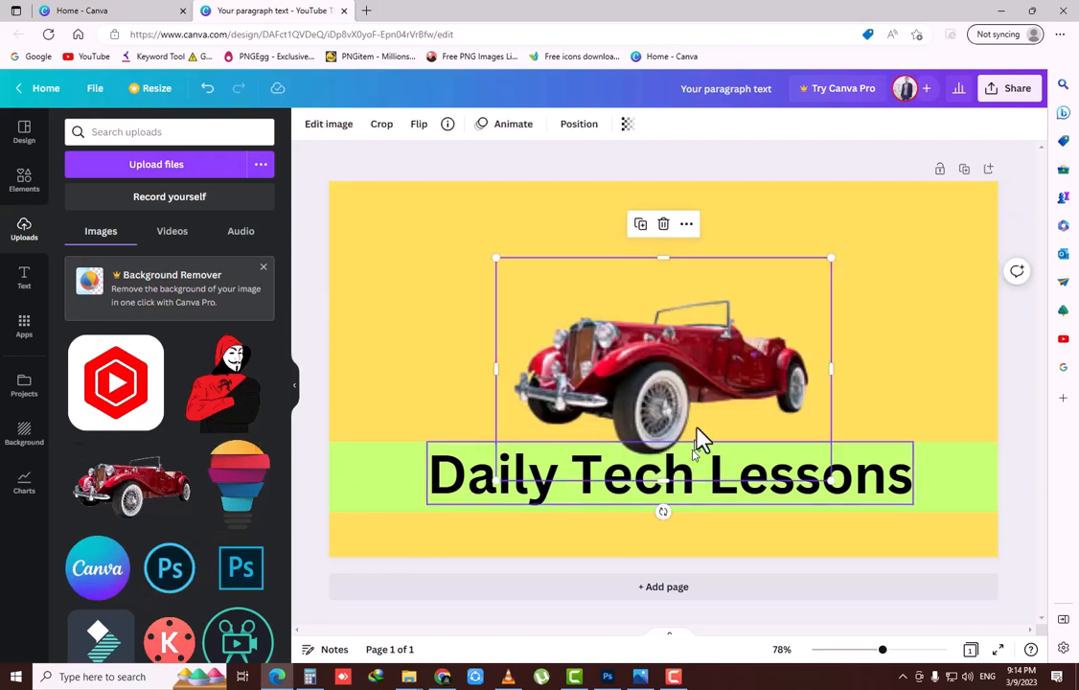
left_click_drag(701, 368, 640, 369)
left_click(884, 472)
key("Delete")
left_click(890, 488)
key("Delete")
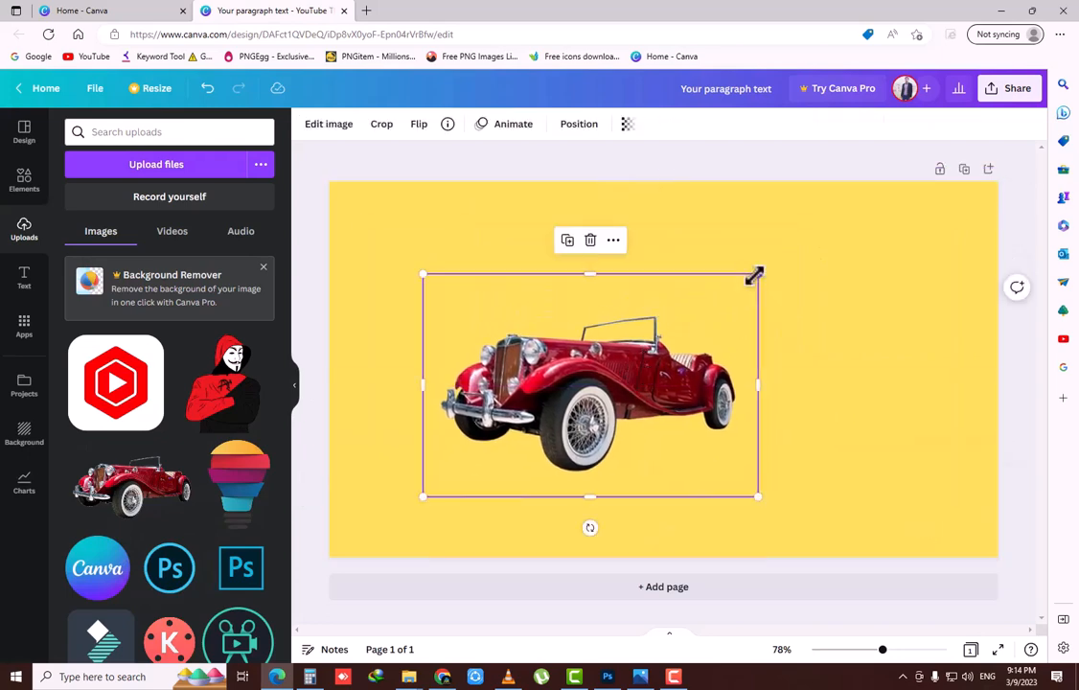
Enlarge the red car image to cover most of the yellow page and reposition it toward the page's left side
left_click_drag(754, 276, 971, 132)
left_click_drag(780, 296, 699, 326)
left_click(311, 185)
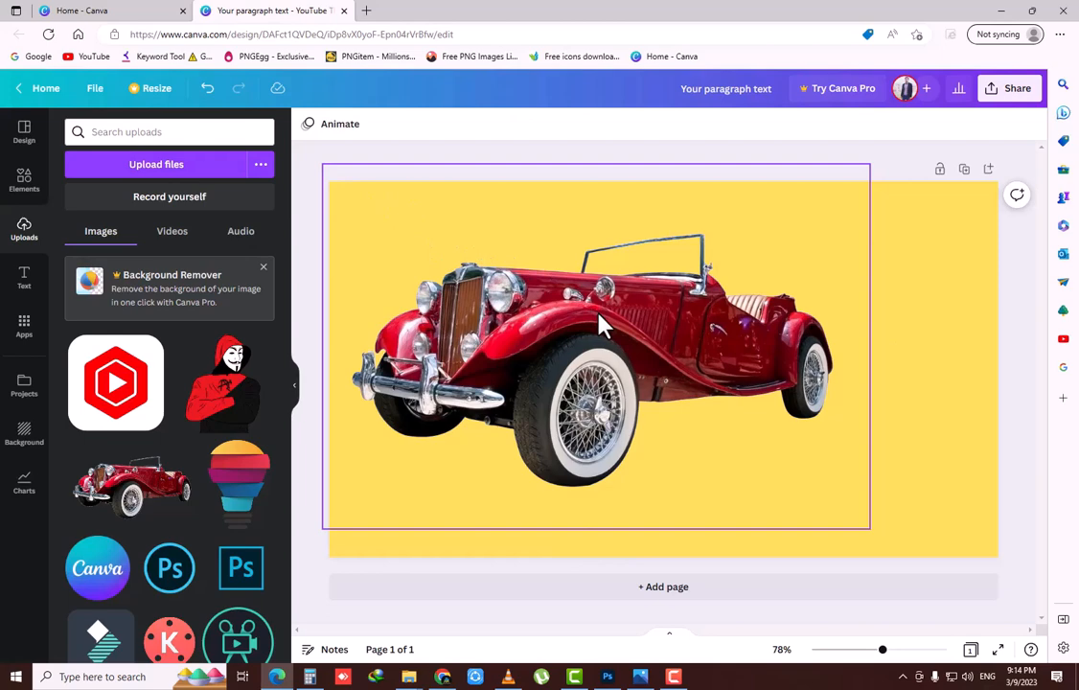
left_click(602, 347)
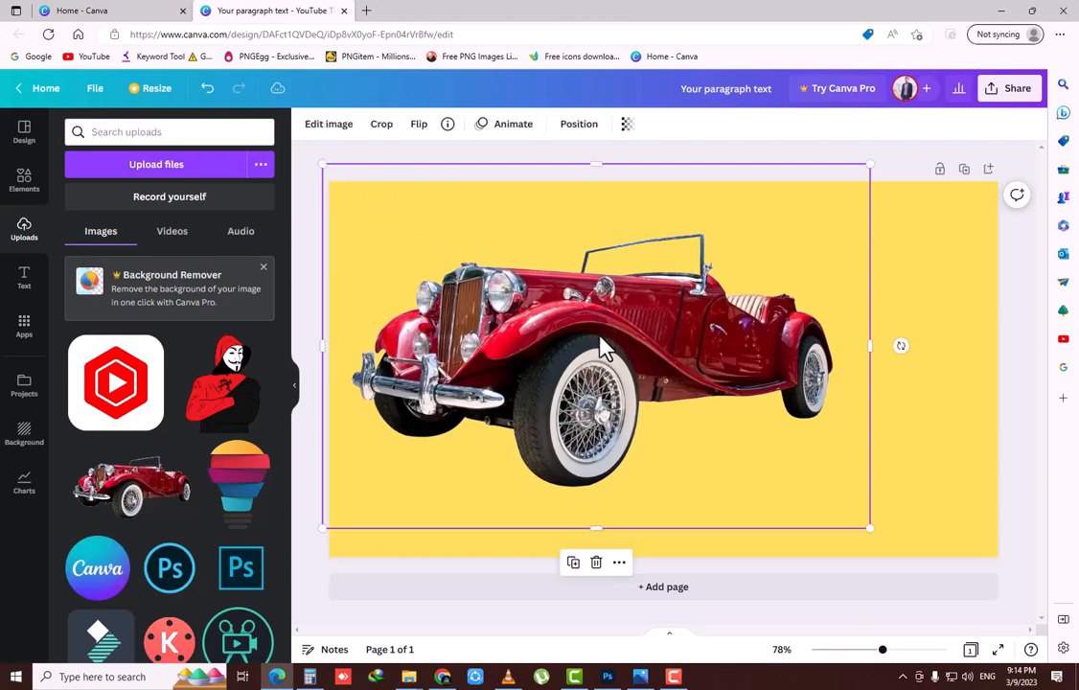
left_click(313, 191)
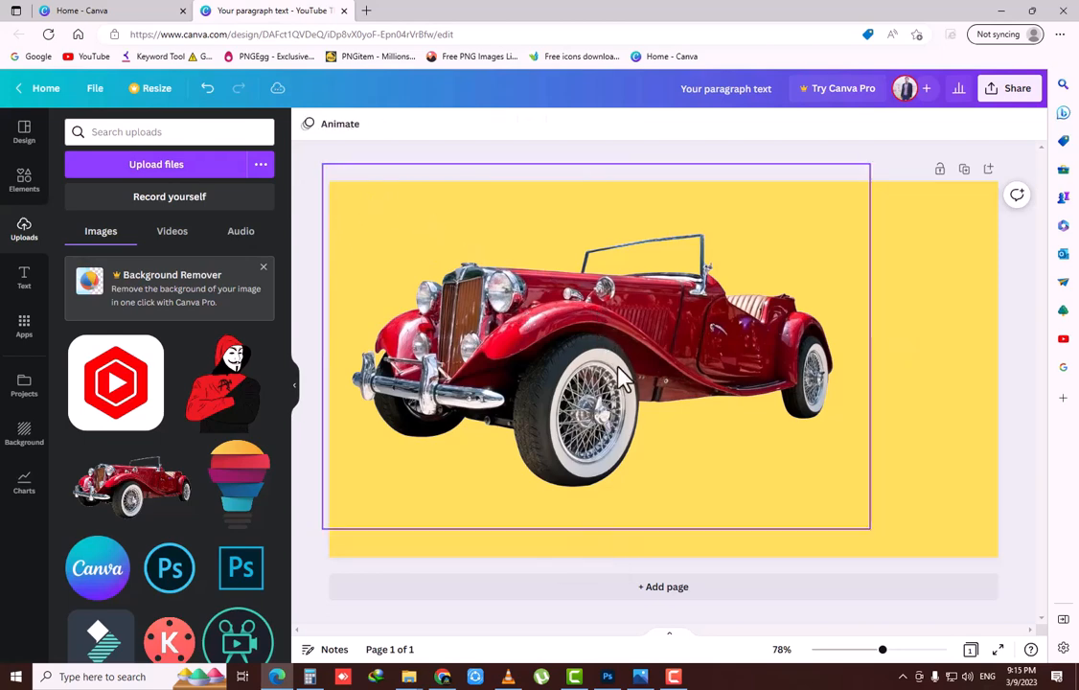
Open the image editing options for the red car and look through the available adjustments, filters and effects
left_click(602, 369)
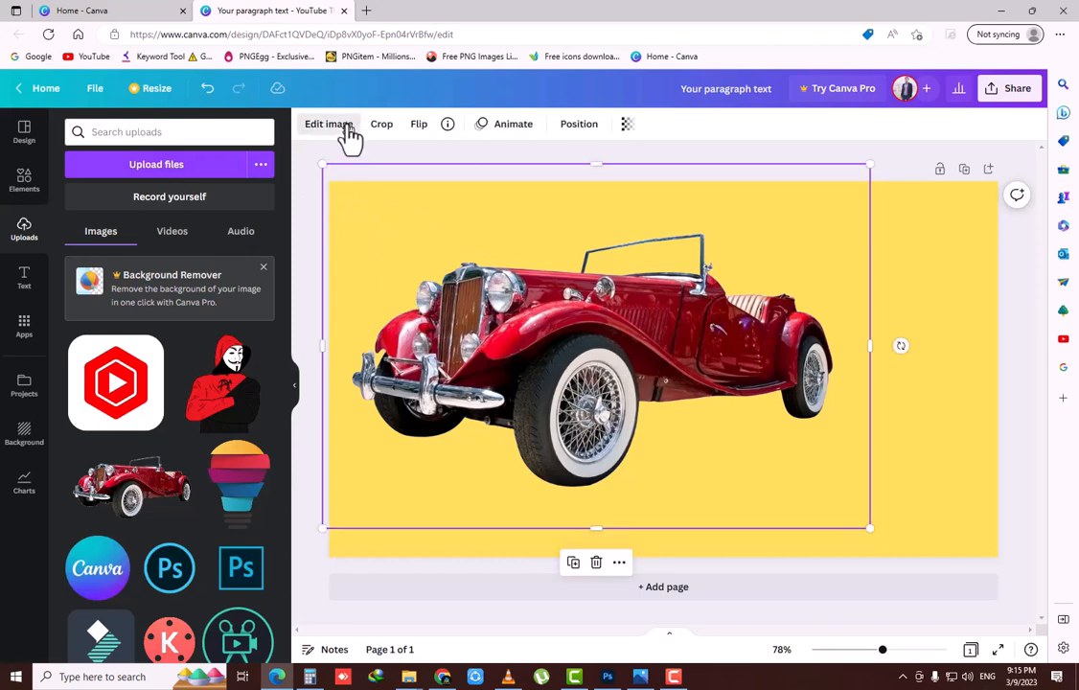
left_click(337, 125)
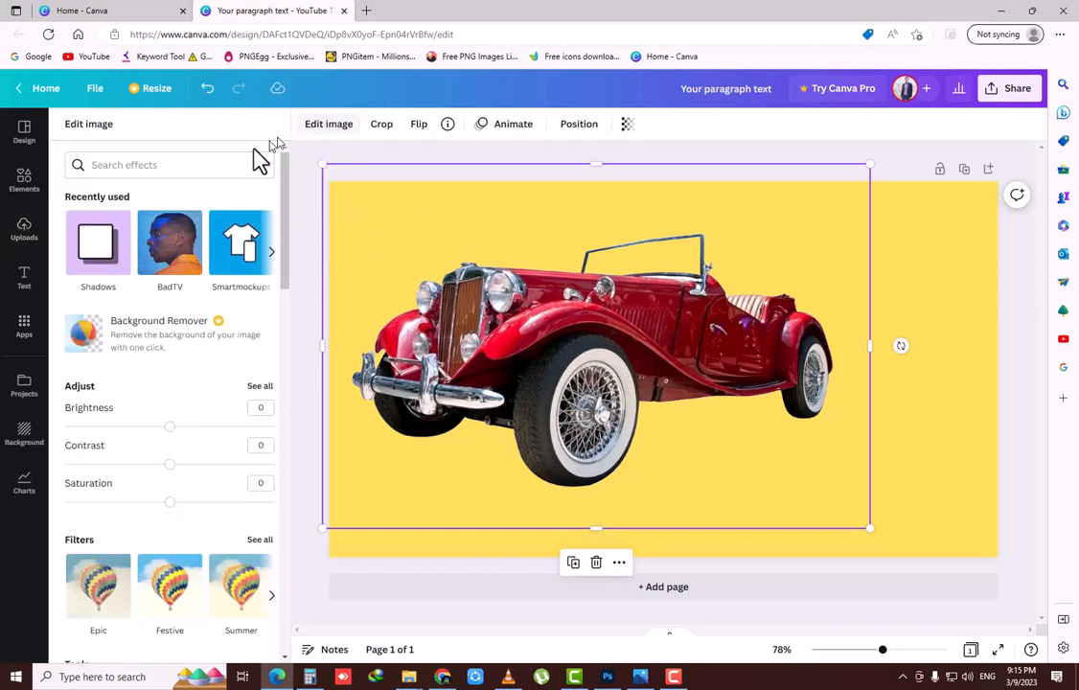
scroll(115, 355, "down", 4)
scroll(124, 326, "up", 4)
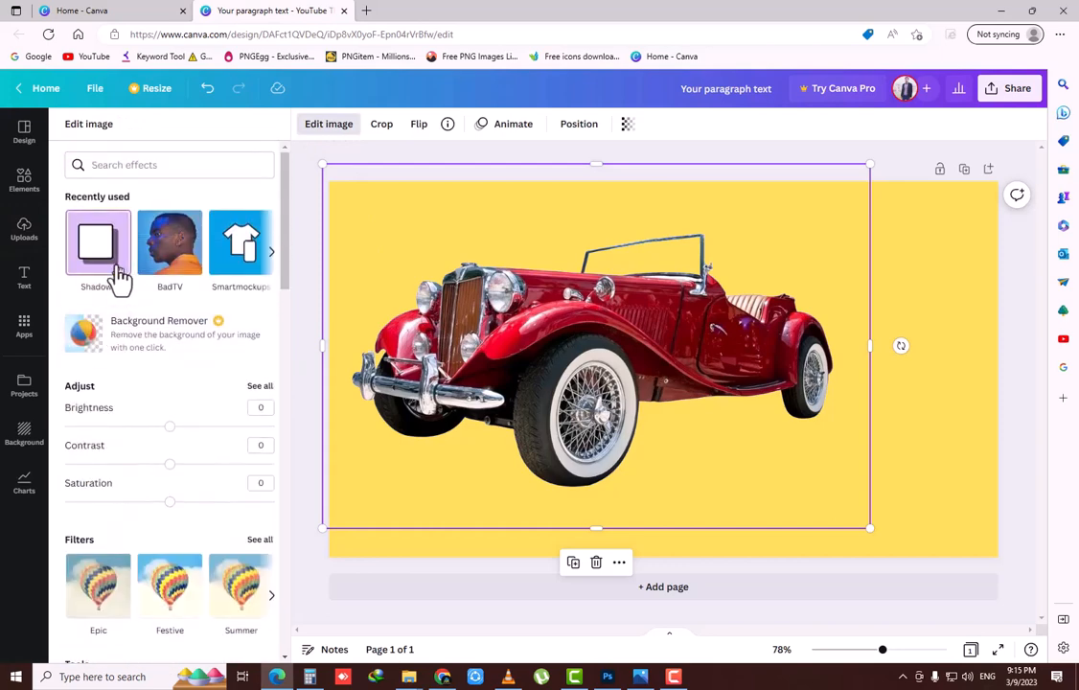
scroll(132, 469, "down", 3)
scroll(138, 501, "up", 3)
scroll(140, 501, "down", 4)
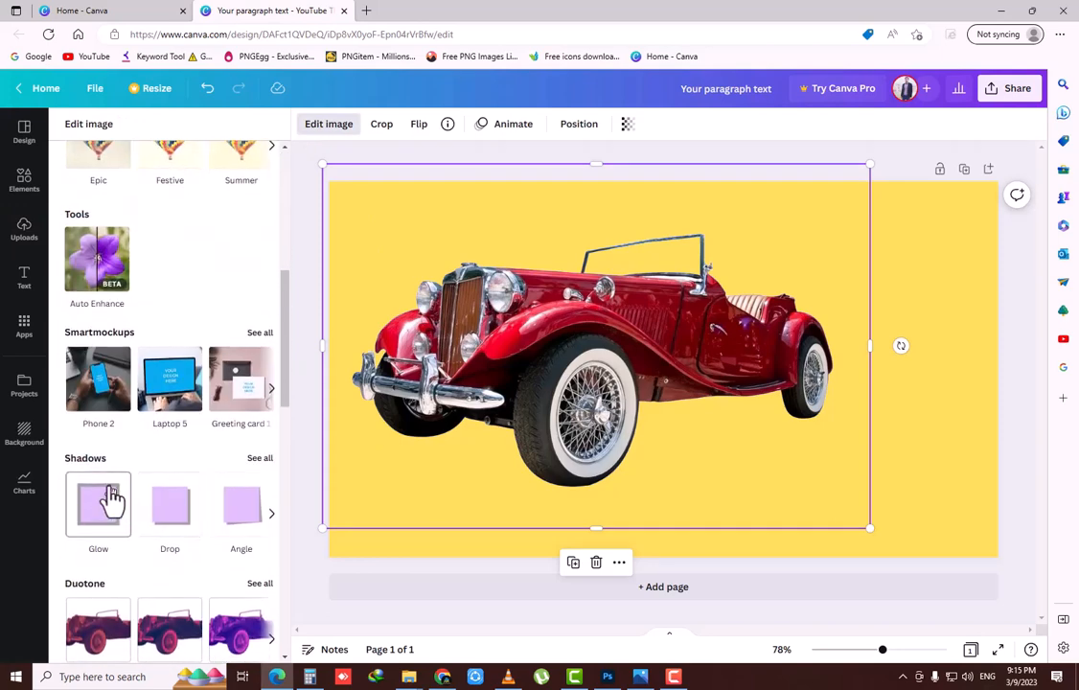
scroll(113, 498, "up", 5)
Search the image effects for "shad", clear the search, and browse the effect categories for shadows
left_click(163, 165)
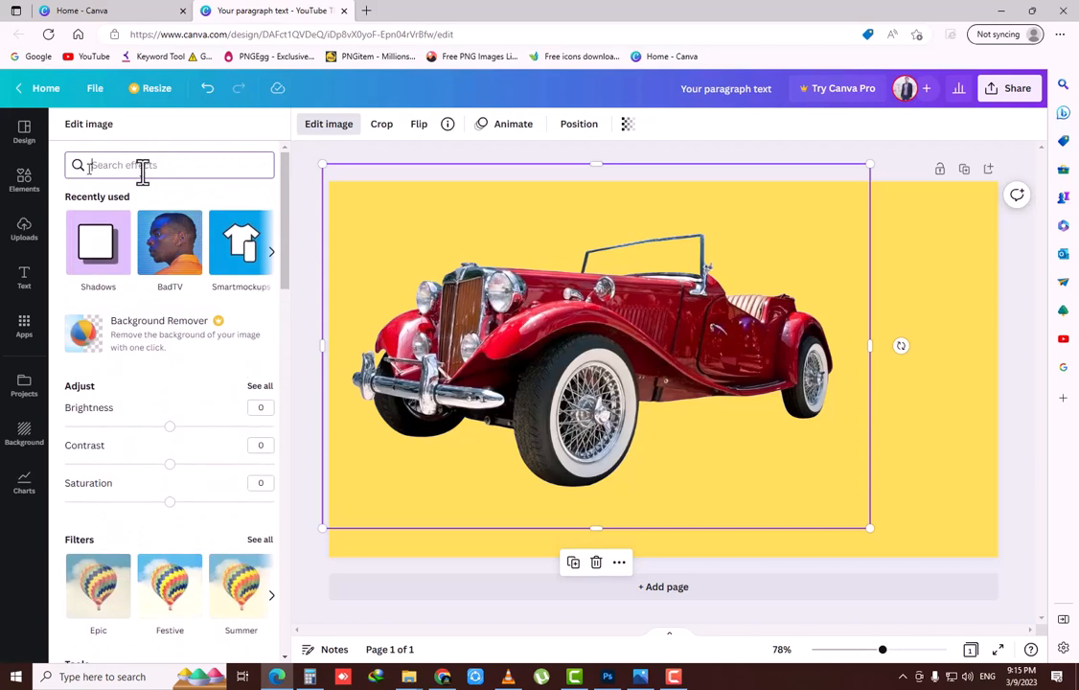
type("sha")
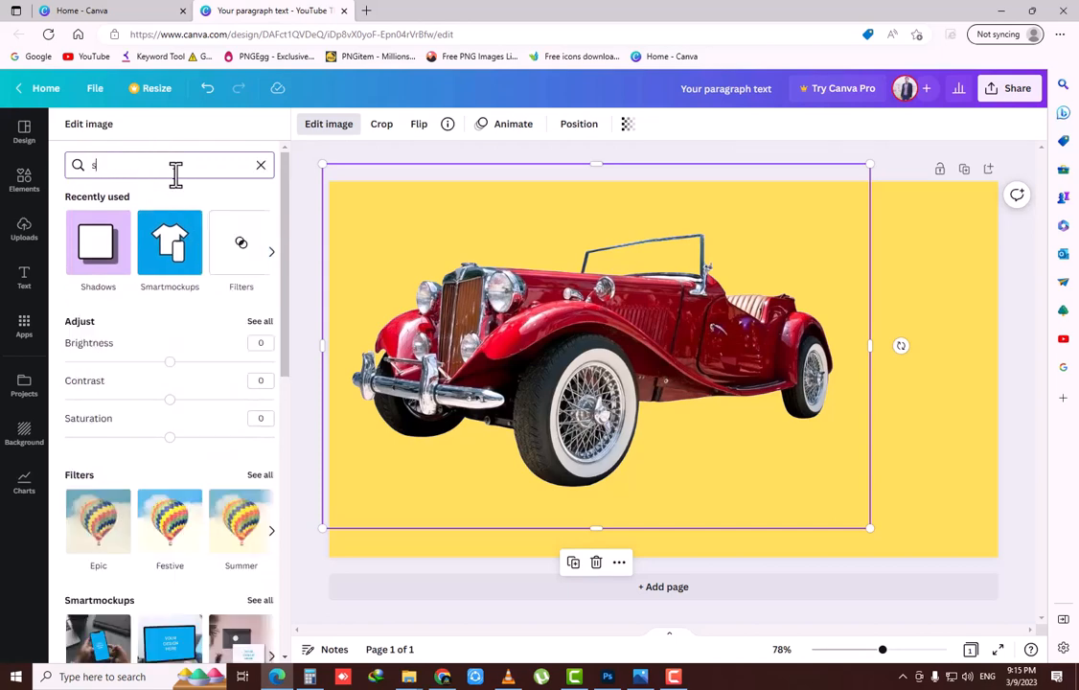
type("d")
left_click(260, 167)
scroll(125, 364, "down", 4)
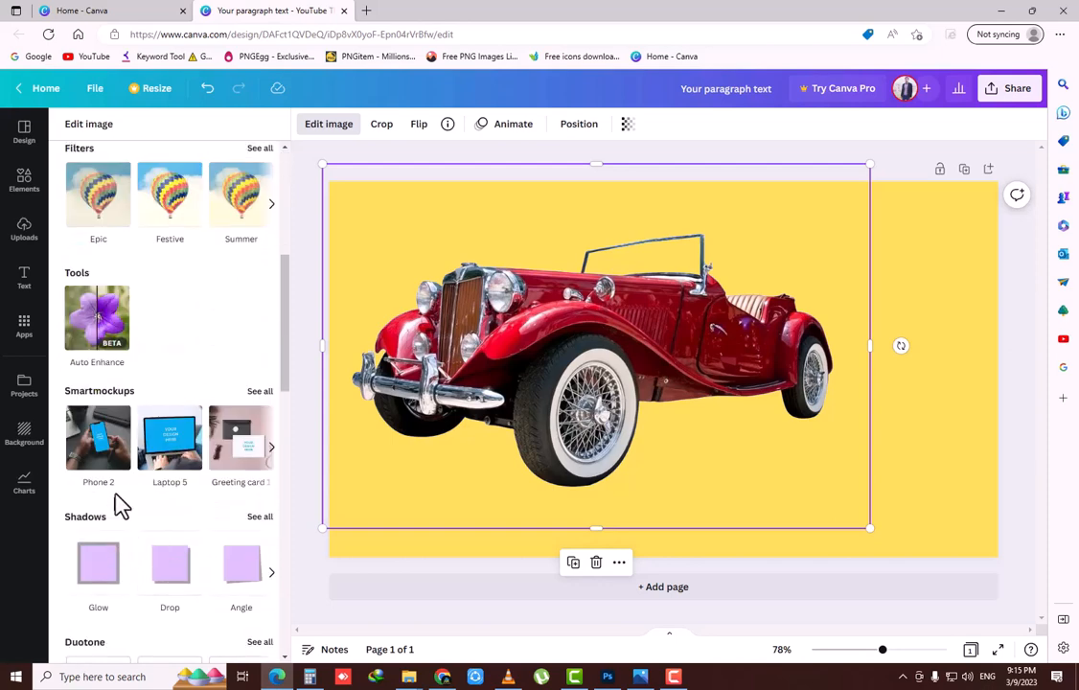
scroll(120, 505, "down", 3)
scroll(108, 417, "up", 7)
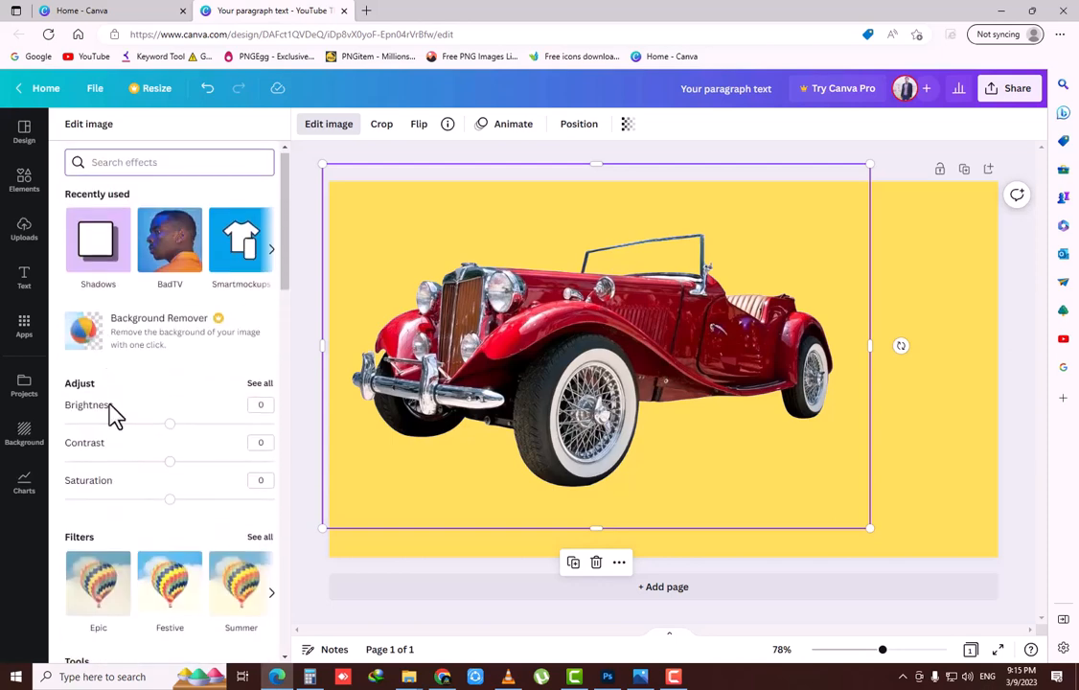
Apply the Drop shadow to the red car image and open the shadow's settings
left_click(115, 271)
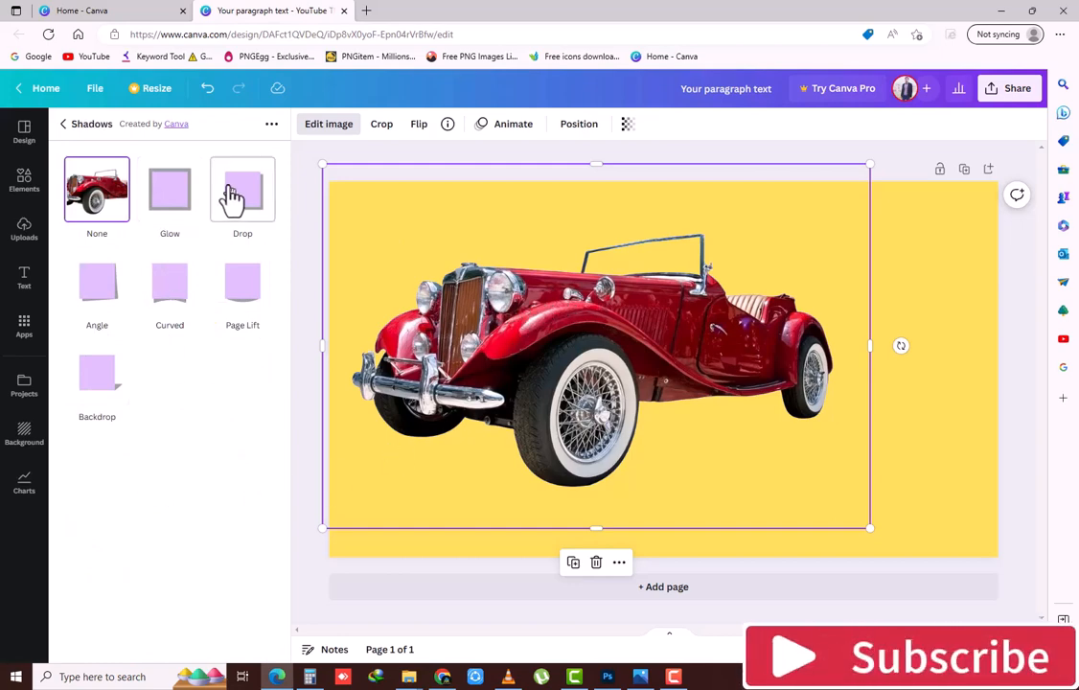
left_click(259, 194)
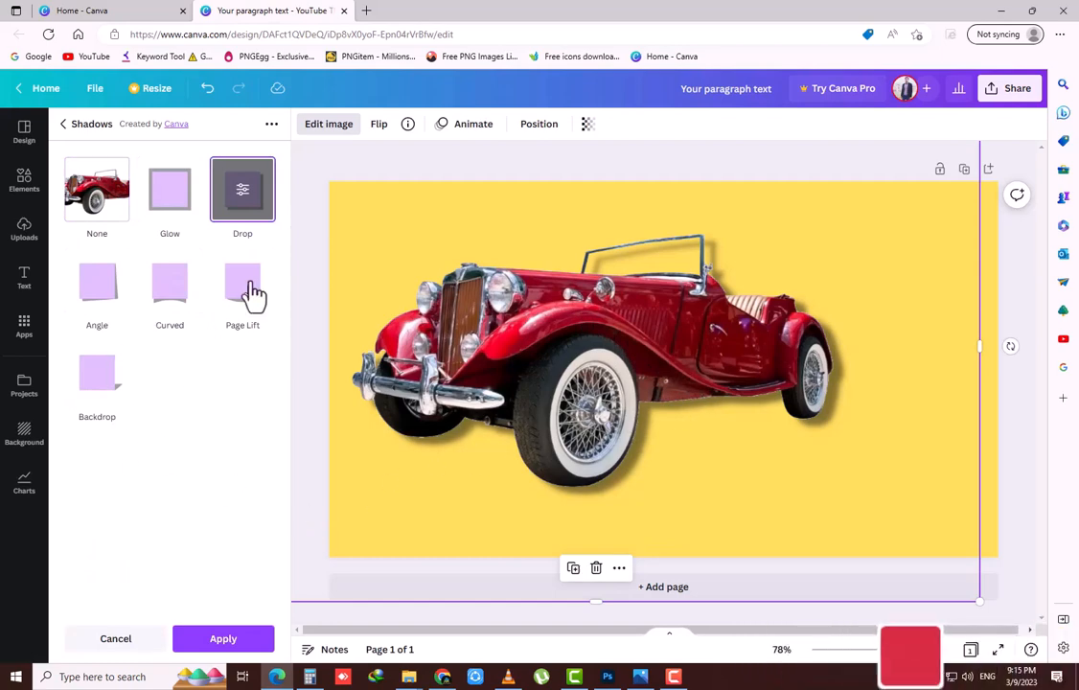
left_click(244, 194)
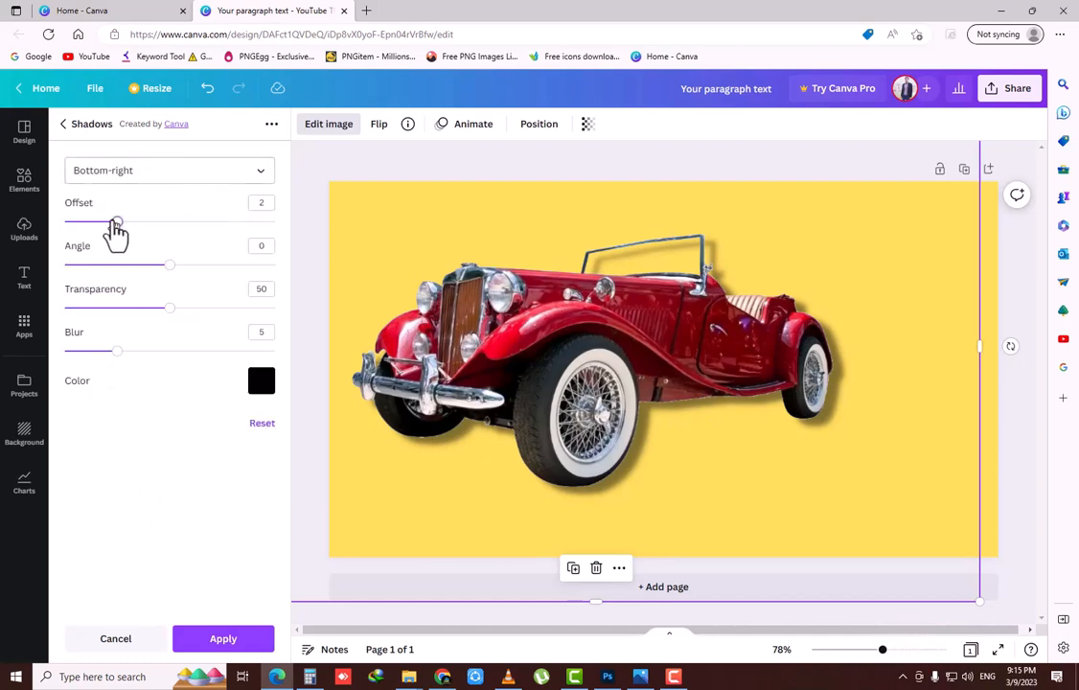
Set the car's drop shadow to an offset of 8, an angle of 4 and a transparency of 79
left_click_drag(115, 226, 273, 244)
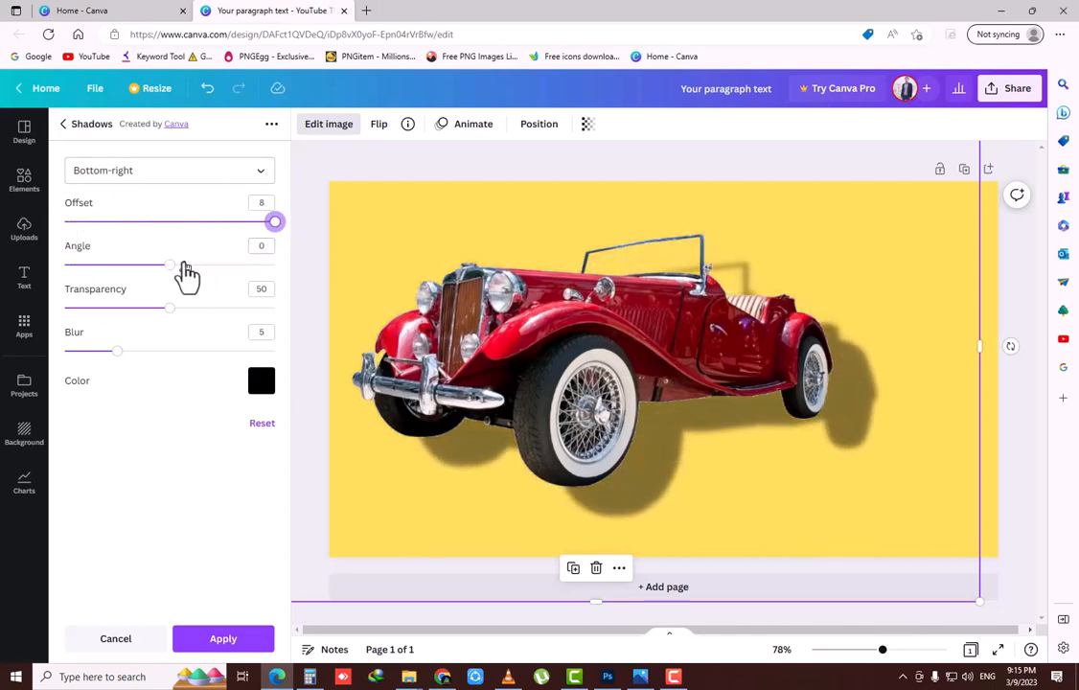
left_click_drag(169, 265, 255, 267)
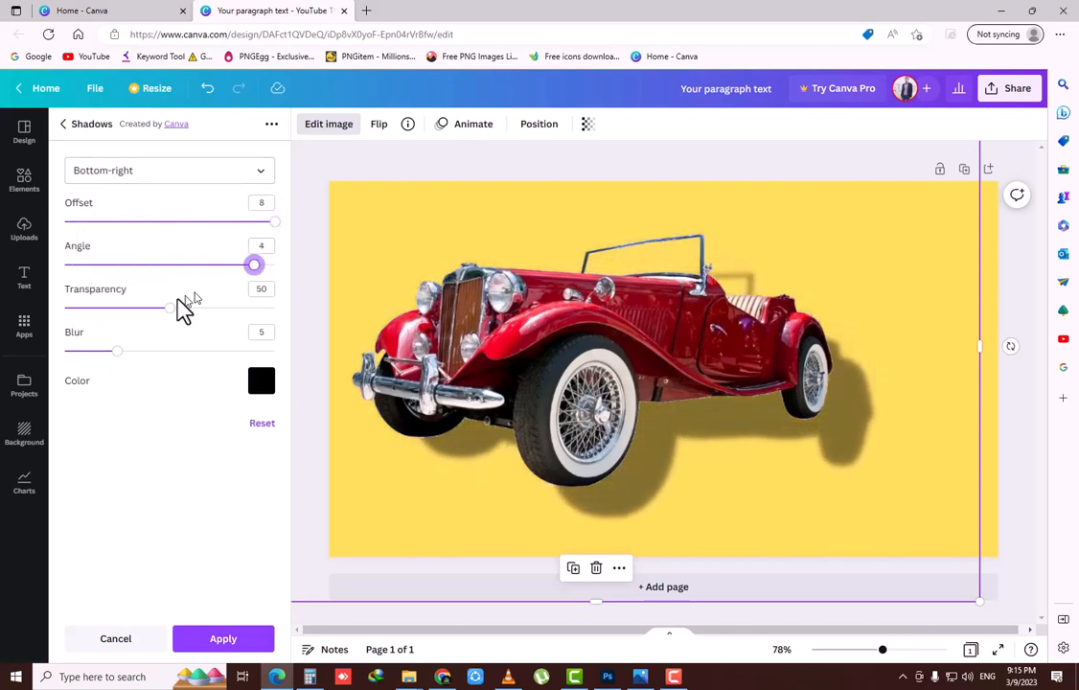
left_click_drag(169, 321, 230, 324)
mouse_move(119, 352)
left_mouse_down()
mouse_move(272, 355)
mouse_move(117, 352)
left_mouse_up()
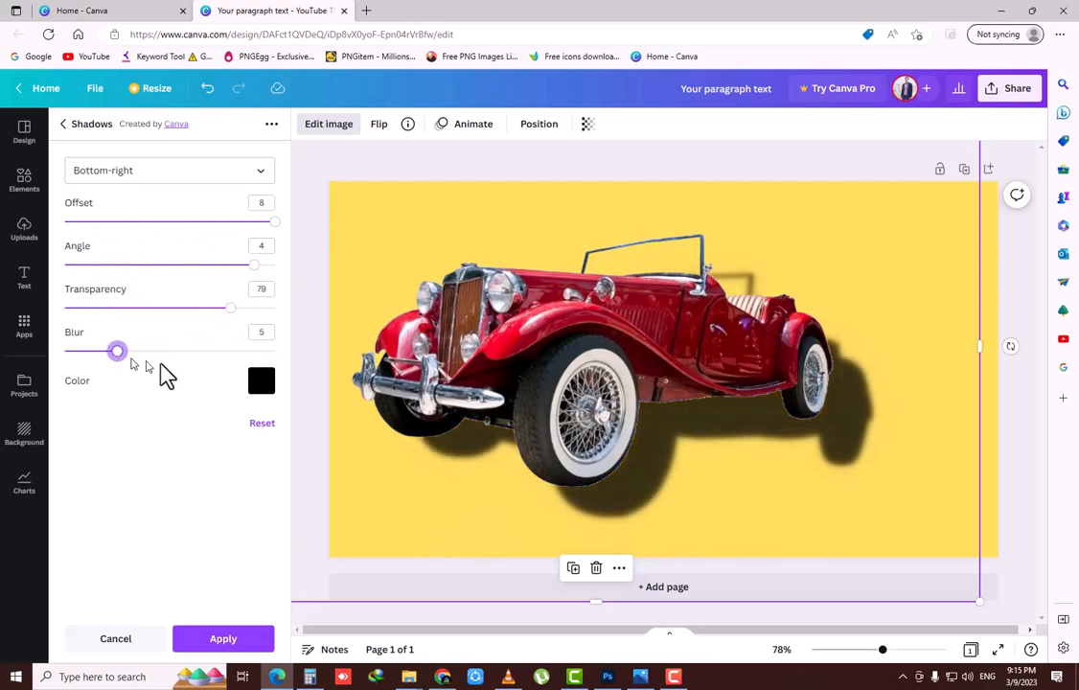
Try a coral red colour for the car's shadow and change it back to black
left_click(263, 382)
scroll(336, 558, "down", 1)
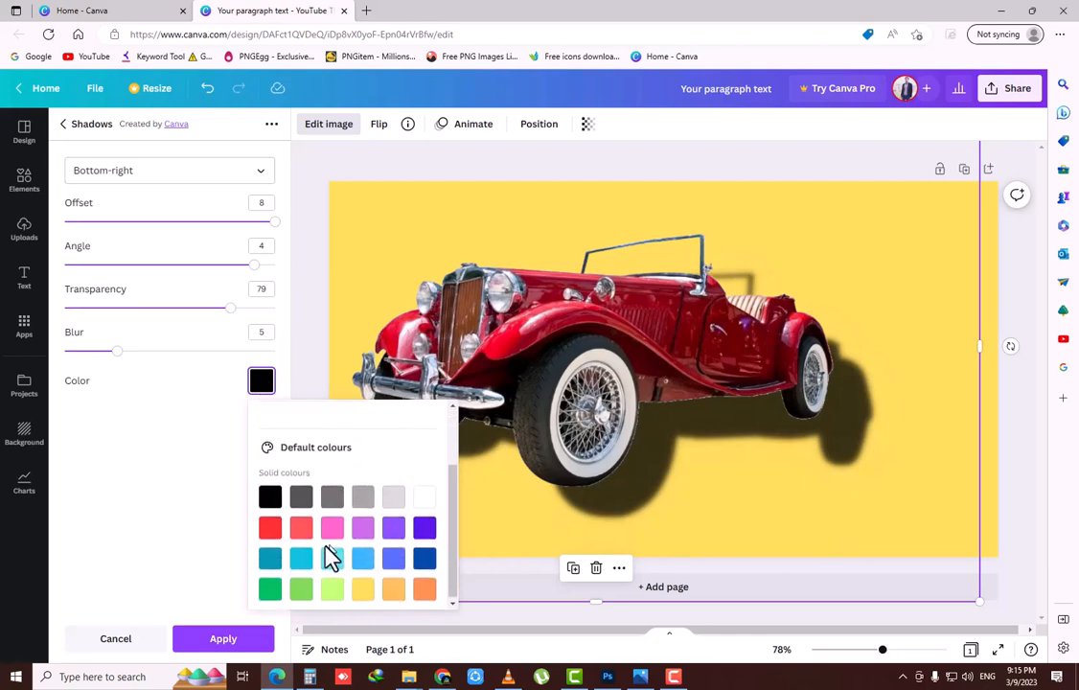
left_click(303, 529)
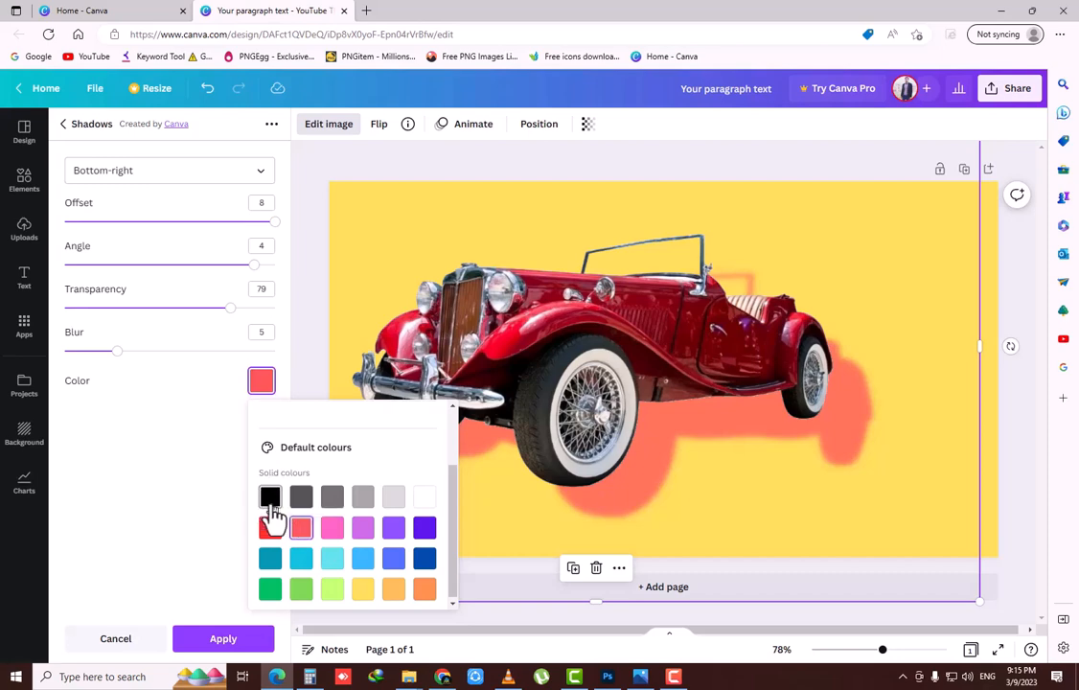
left_click(271, 500)
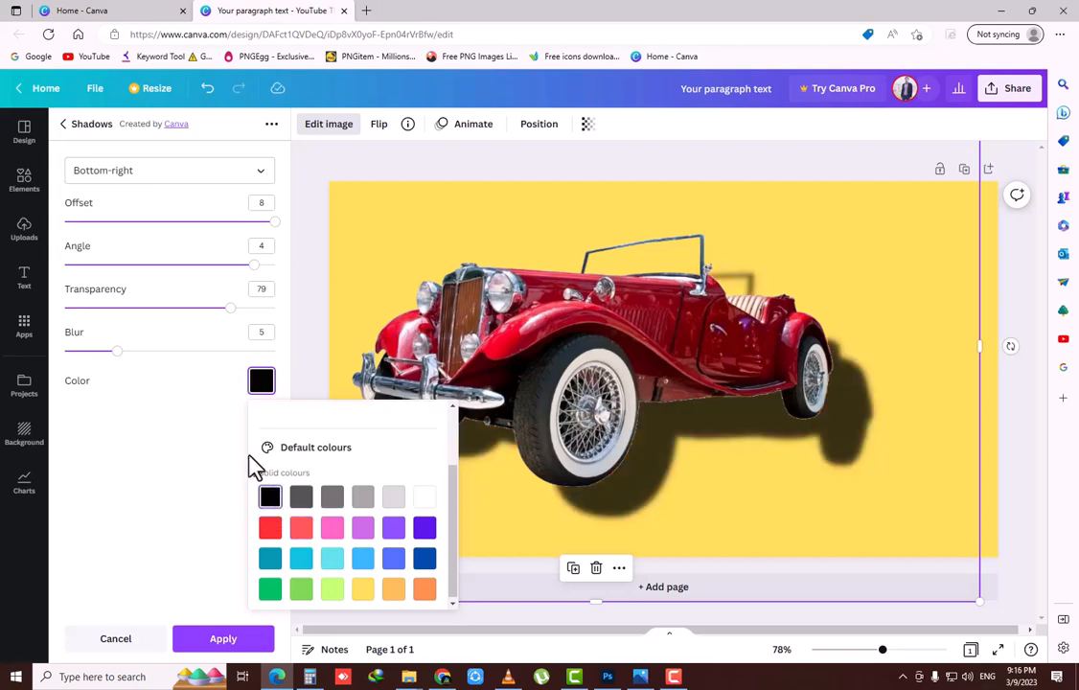
left_click(142, 459)
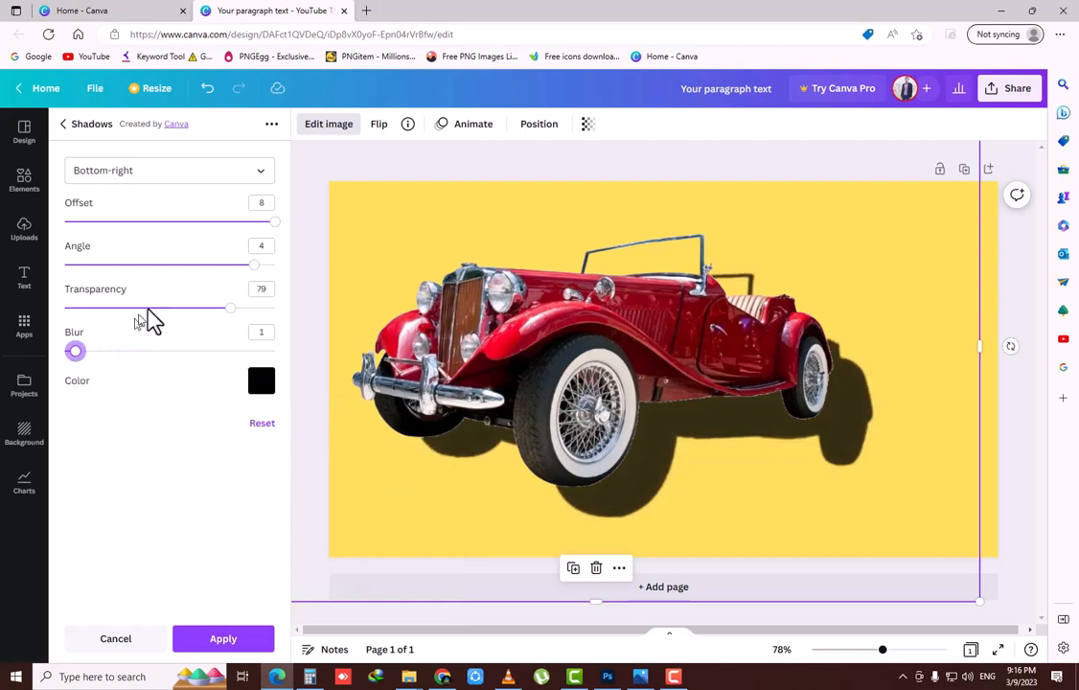
Set the car shadow's transparency to 13 and its blur to 10
left_click_drag(229, 307, 92, 311)
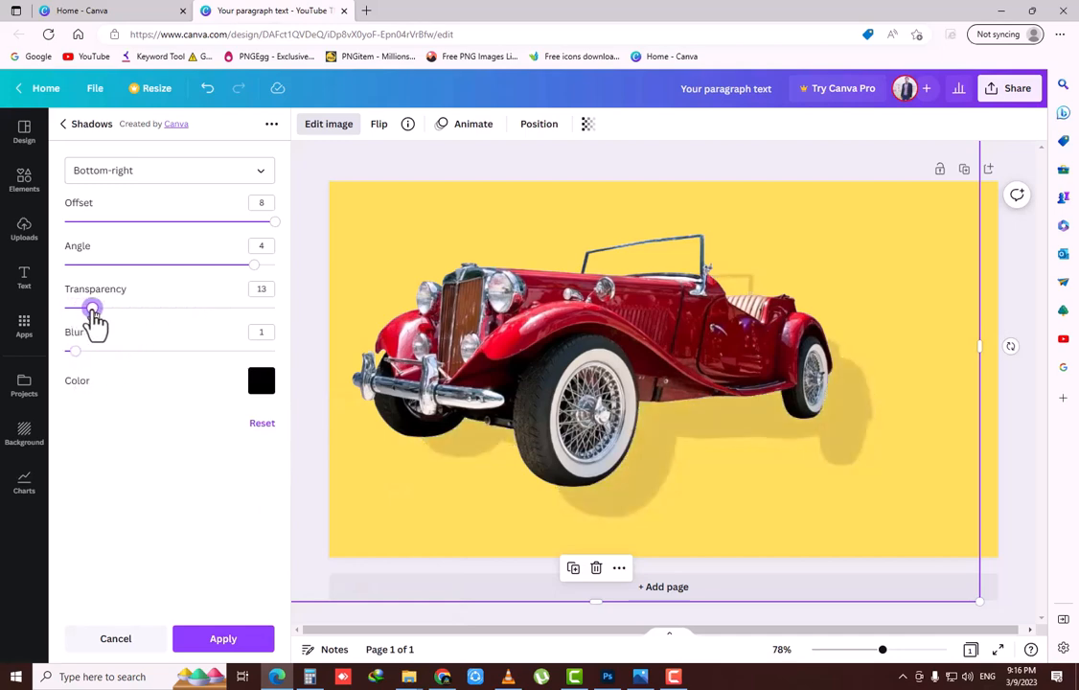
left_click_drag(76, 351, 176, 366)
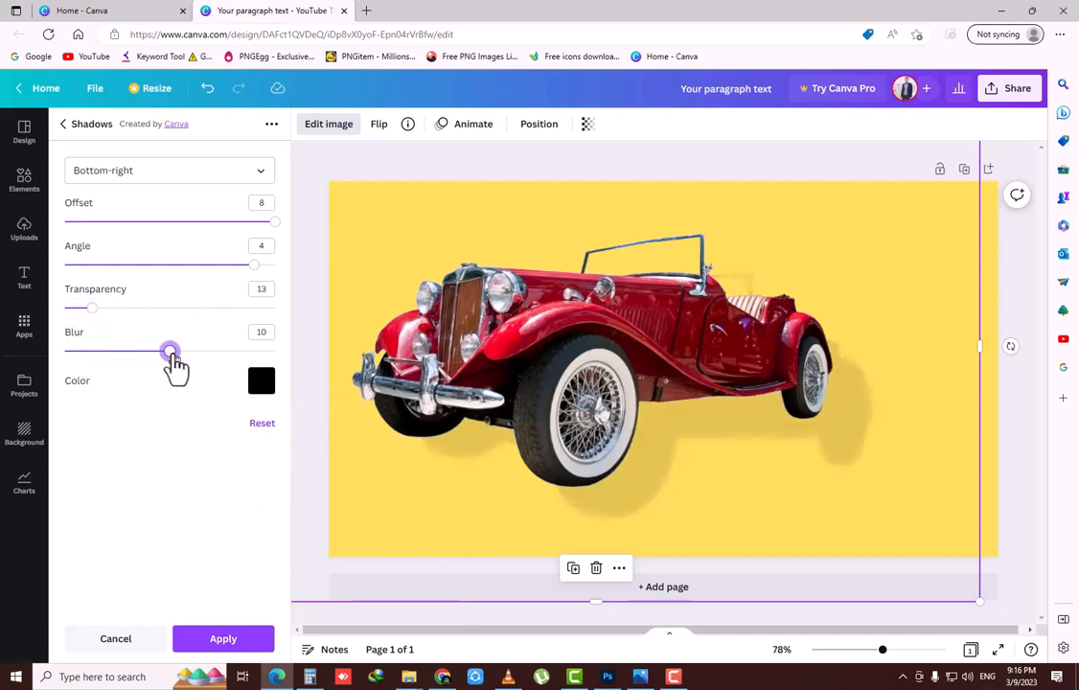
Set the car's drop shadow angle to 0, and try a Glow shadow with a slightly larger size instead
left_click_drag(253, 267, 166, 262)
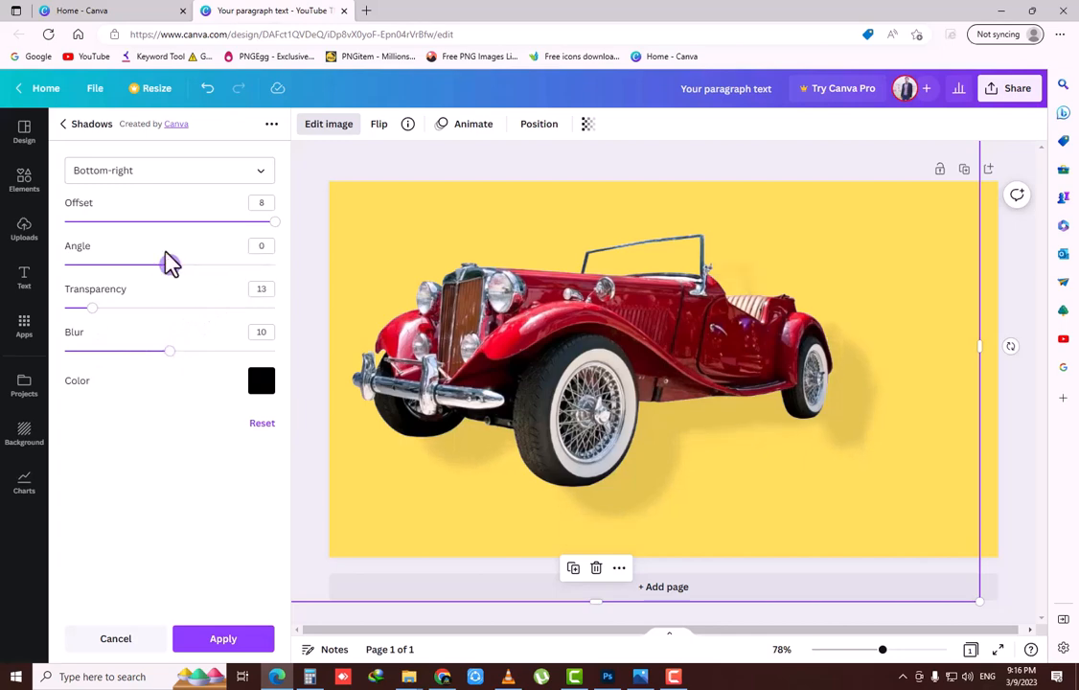
left_click(63, 124)
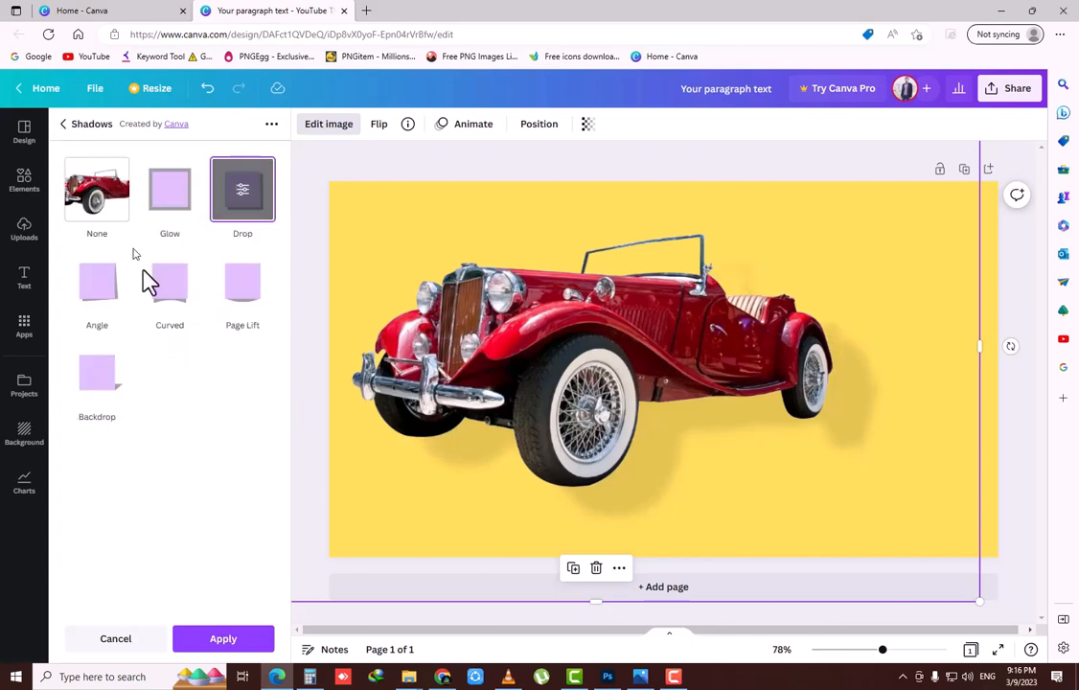
left_click(176, 198)
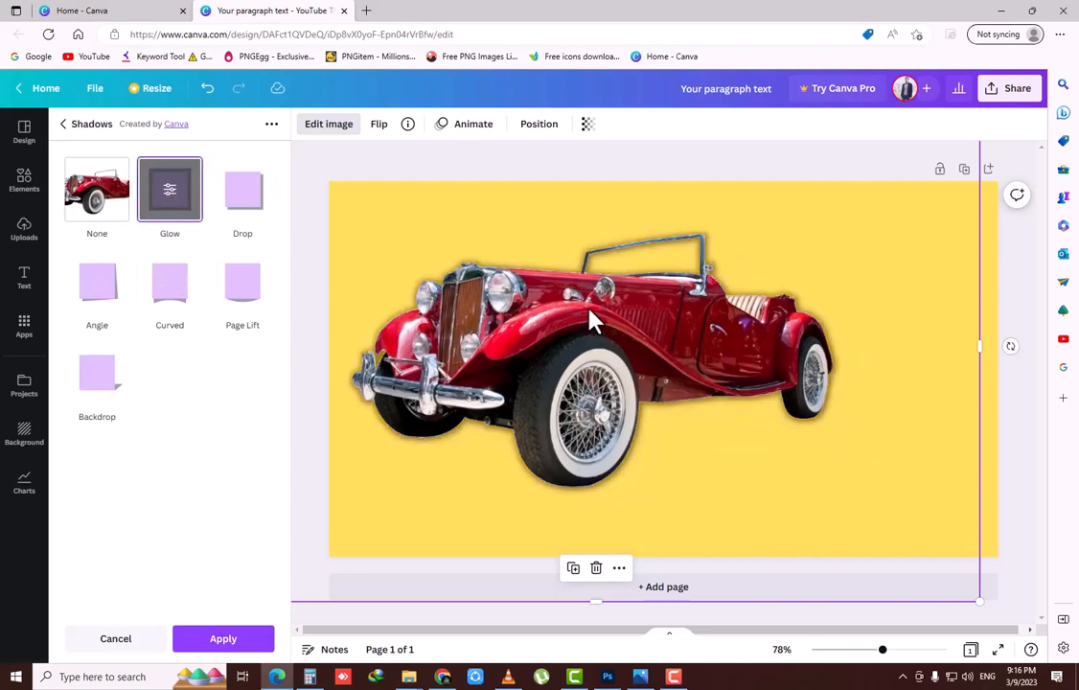
left_click(169, 189)
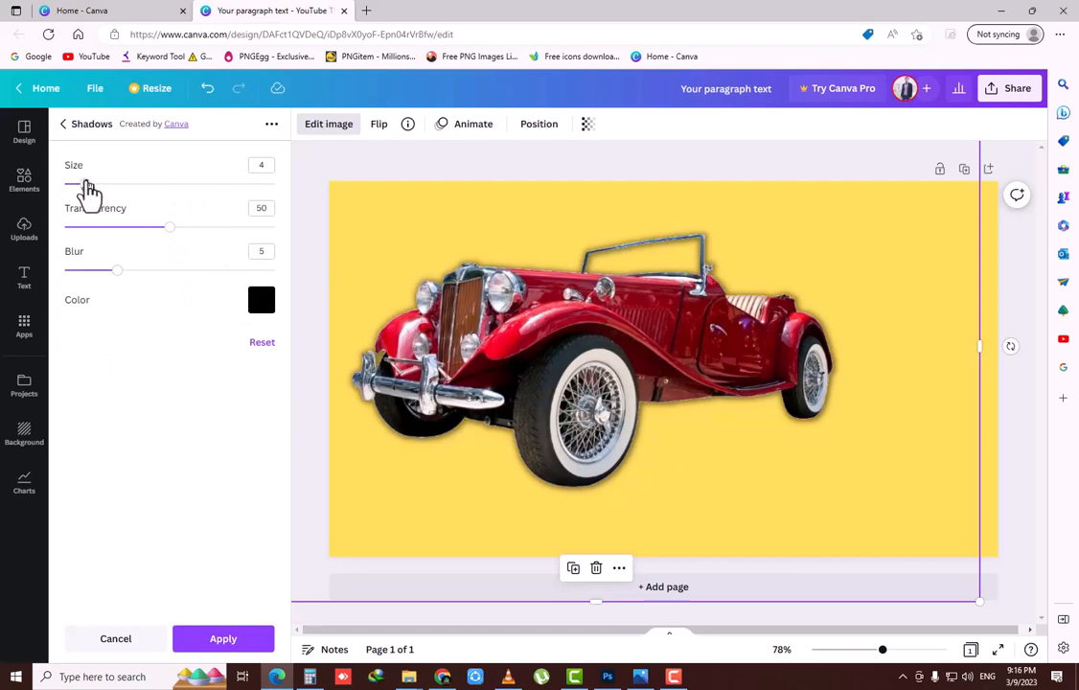
mouse_move(89, 187)
left_mouse_down()
mouse_move(156, 188)
mouse_move(109, 201)
mouse_move(124, 196)
mouse_move(105, 190)
left_mouse_up()
left_click(65, 127)
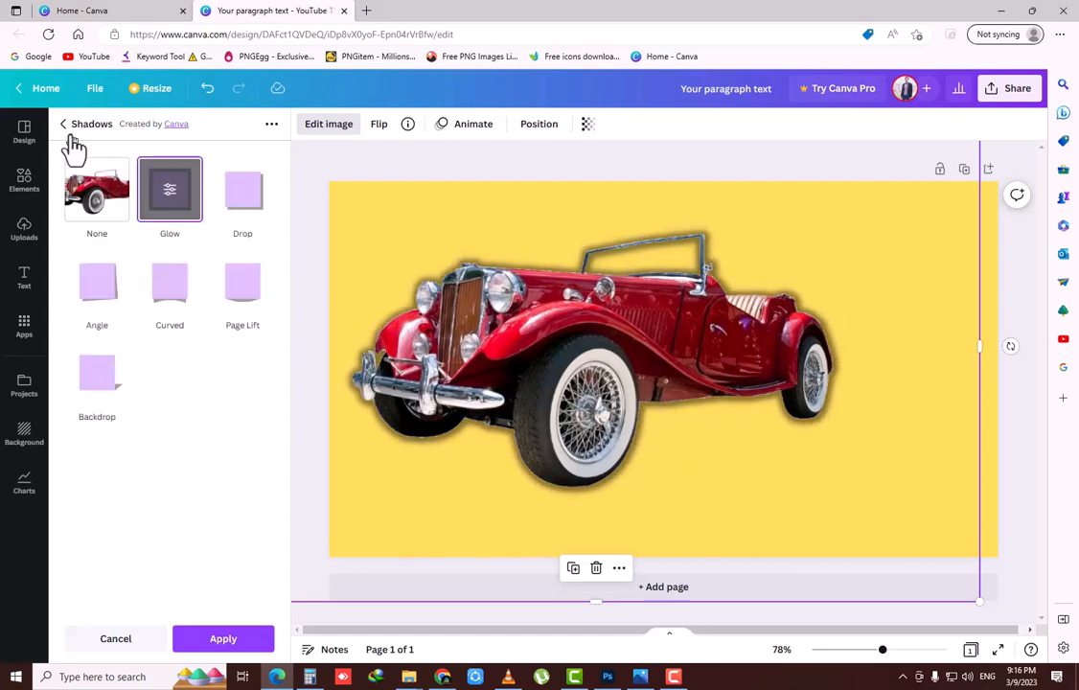
Try the Angle shadow with an angle of -2 on the car, followed by the Curved and Page Lift shadows
left_click(98, 295)
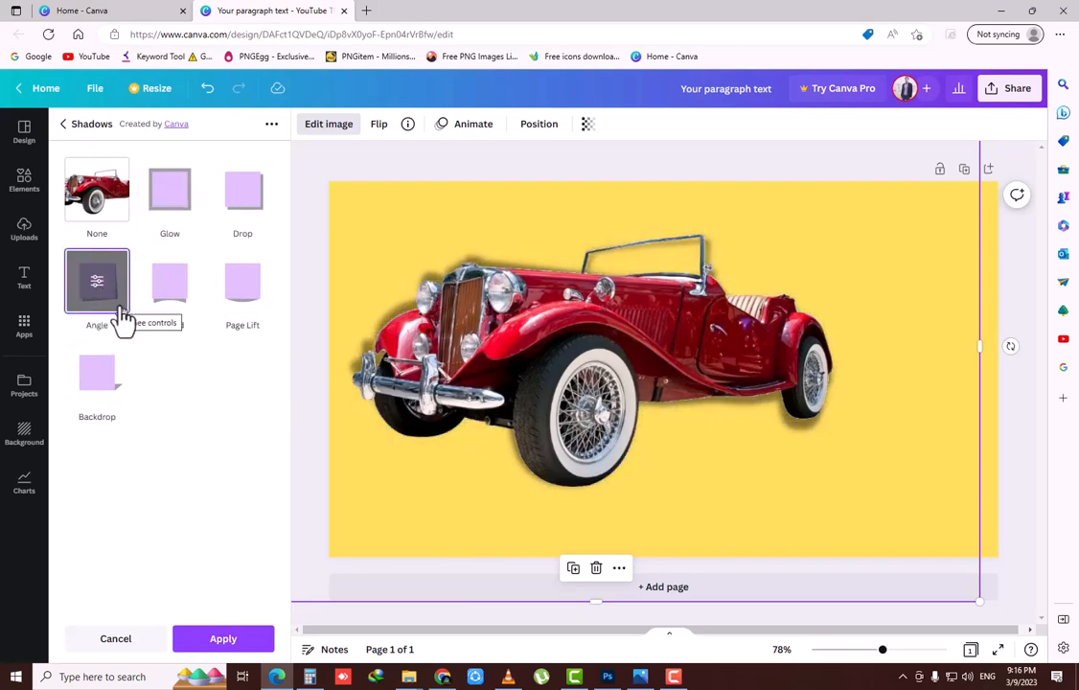
left_click(100, 288)
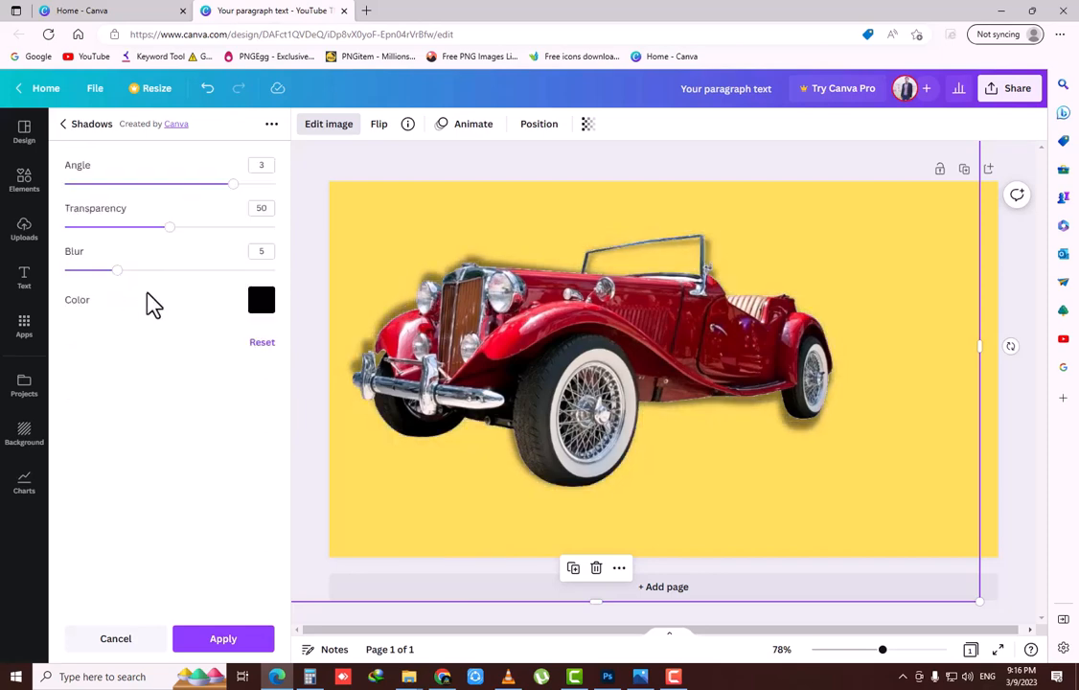
left_click_drag(233, 184, 127, 187)
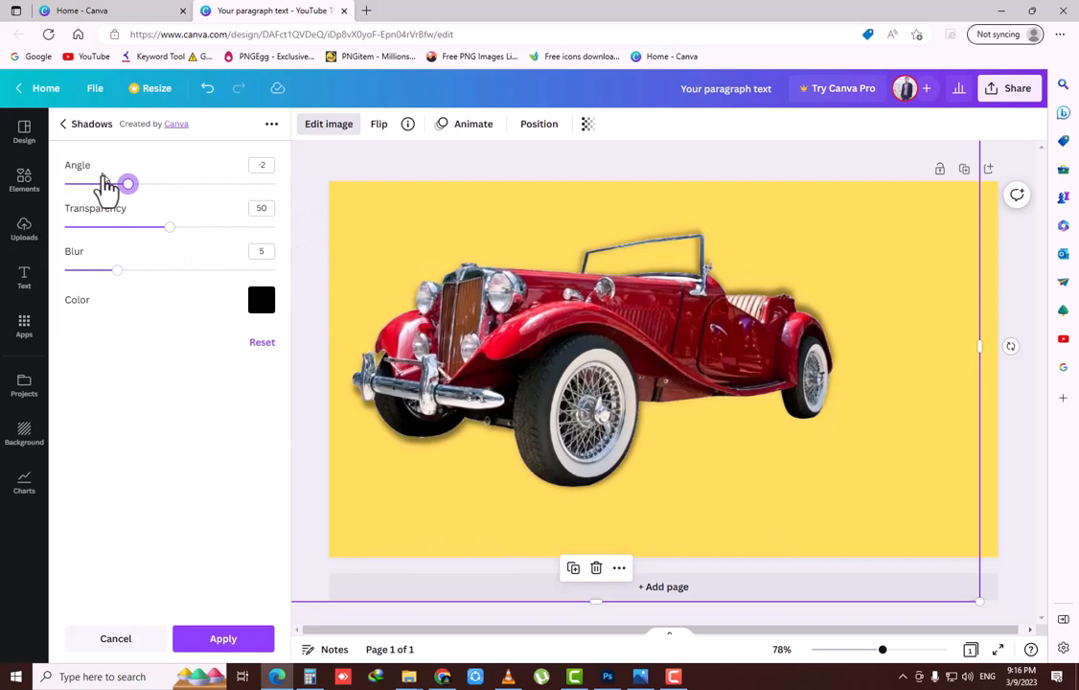
left_click(68, 128)
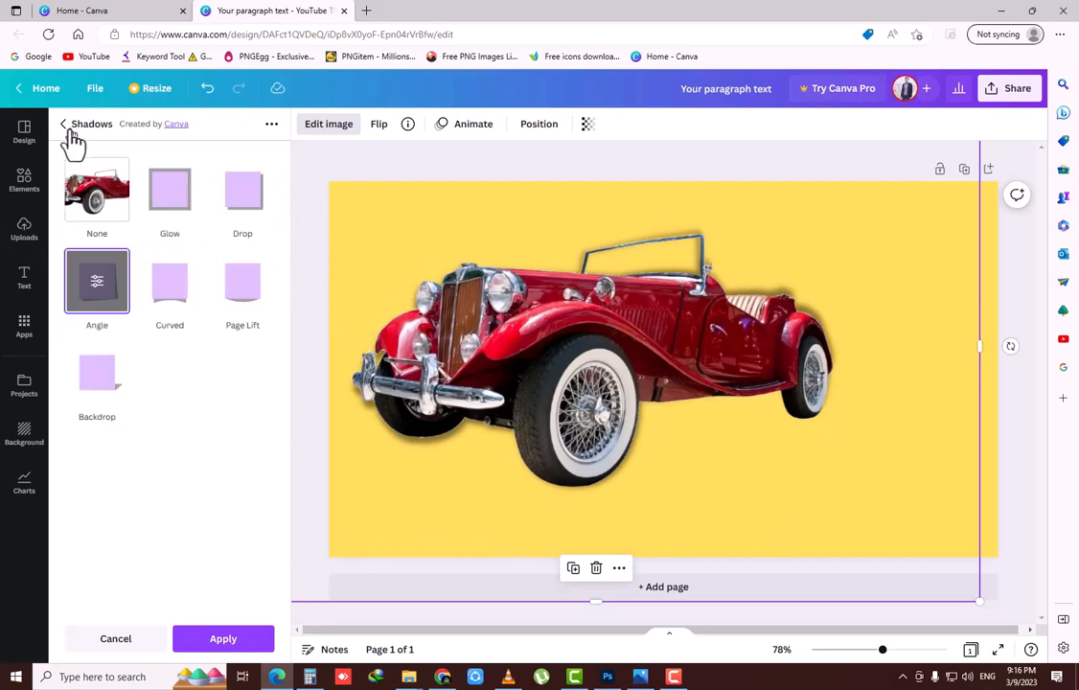
left_click(173, 305)
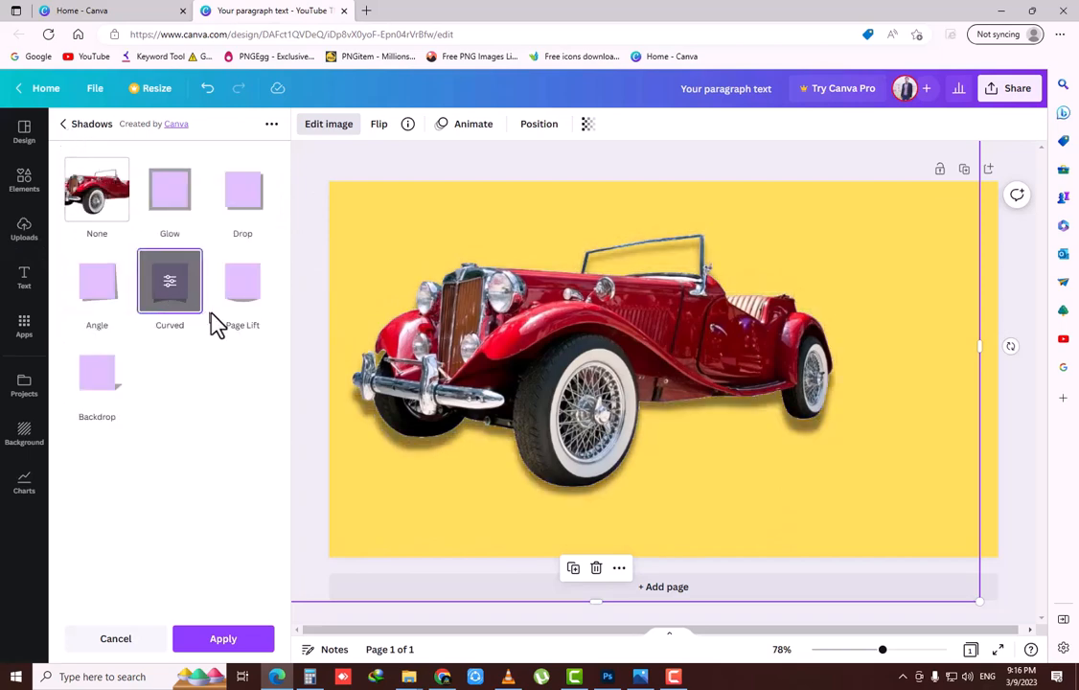
left_click(245, 304)
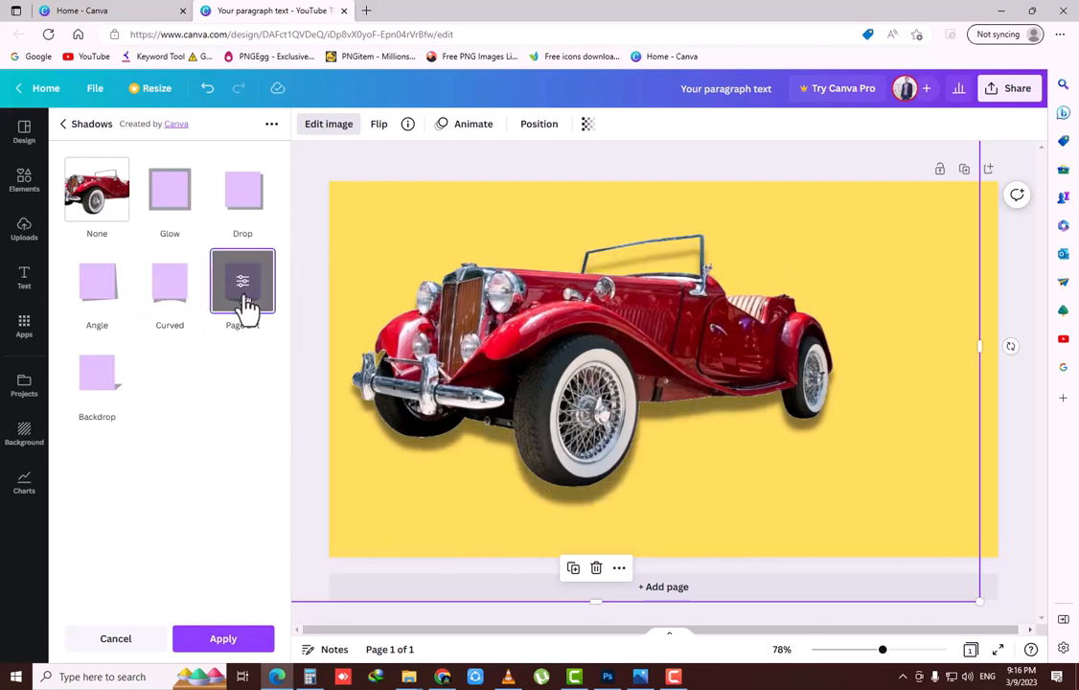
Apply a Backdrop shadow to the car with vertical angle 0, horizontal angle 45, transparency 83 and blur 6
left_click(104, 393)
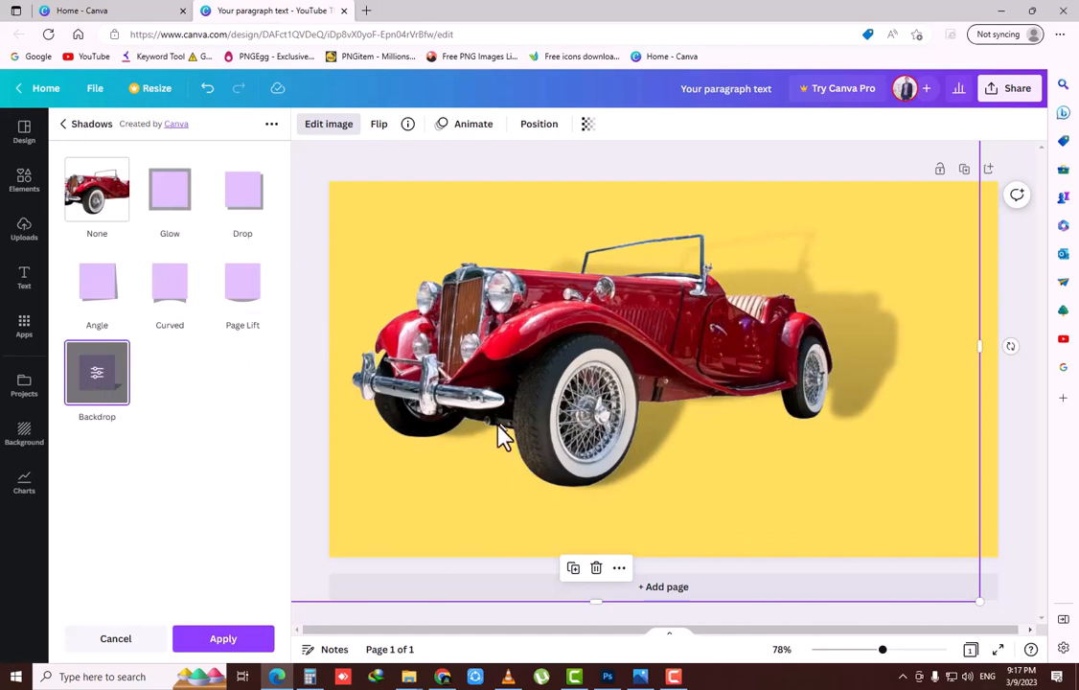
left_click(97, 381)
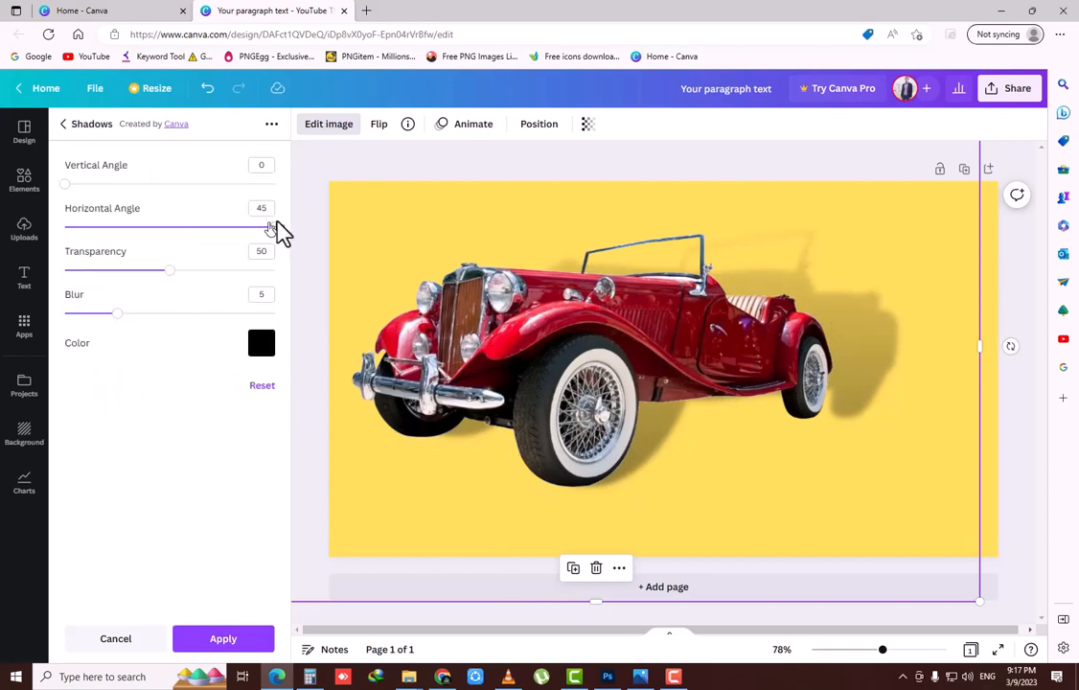
mouse_move(274, 230)
left_mouse_down()
mouse_move(125, 228)
mouse_move(277, 230)
left_mouse_up()
left_click_drag(166, 273, 241, 280)
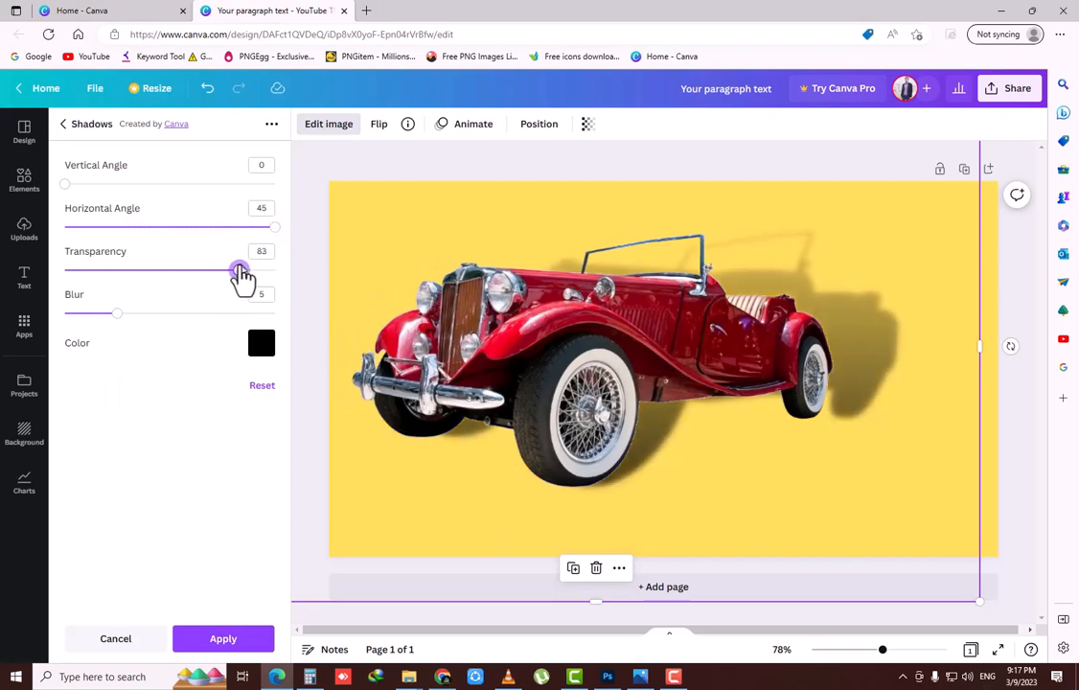
left_click_drag(106, 315, 132, 340)
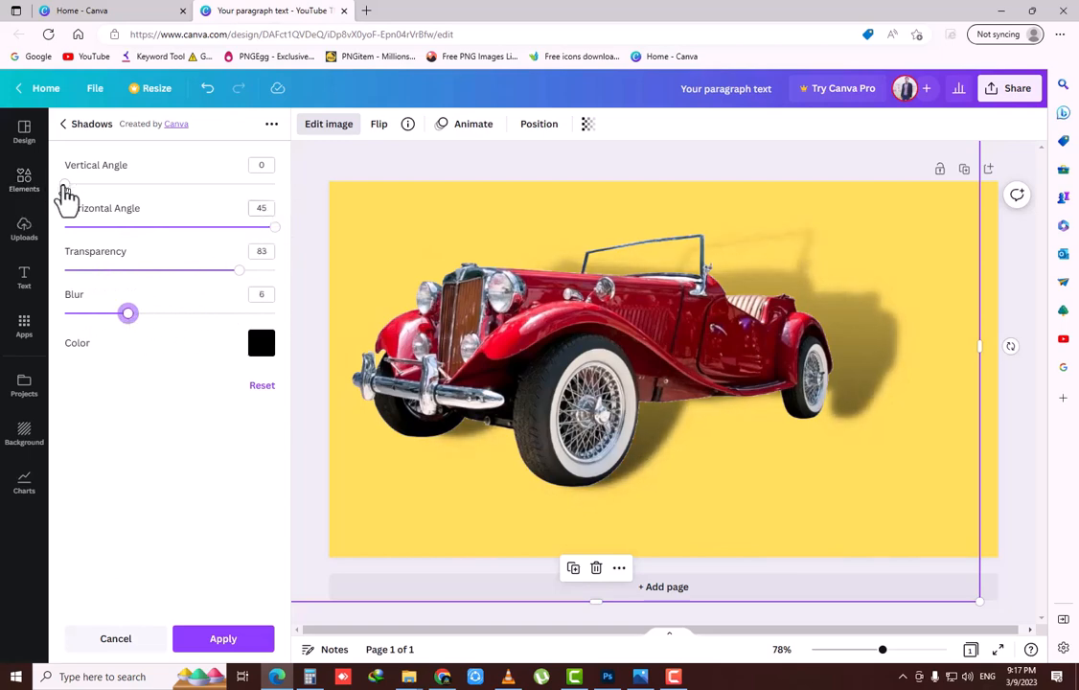
left_click_drag(65, 184, 38, 235)
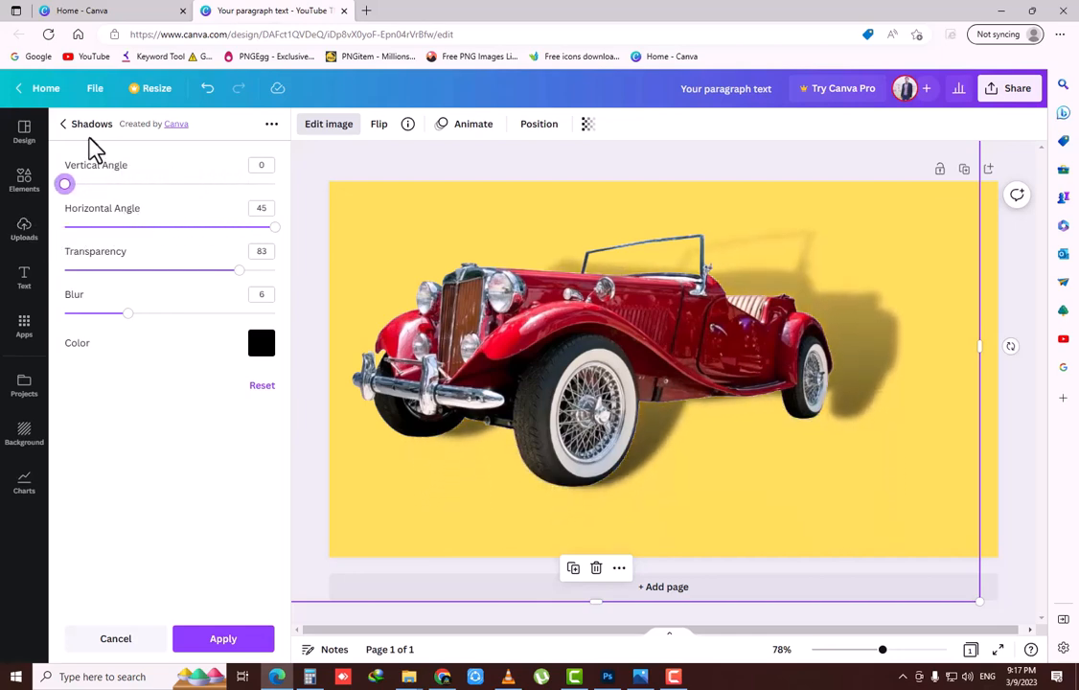
left_click(64, 124)
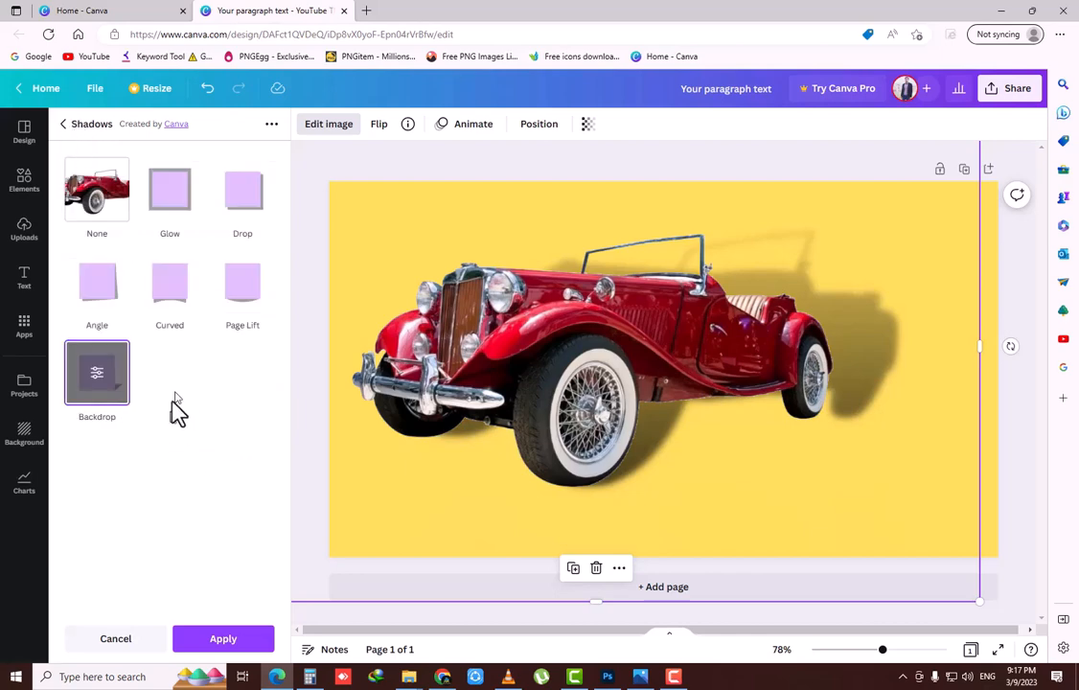
left_click(235, 640)
Delete the red car image from the page
left_click(616, 391)
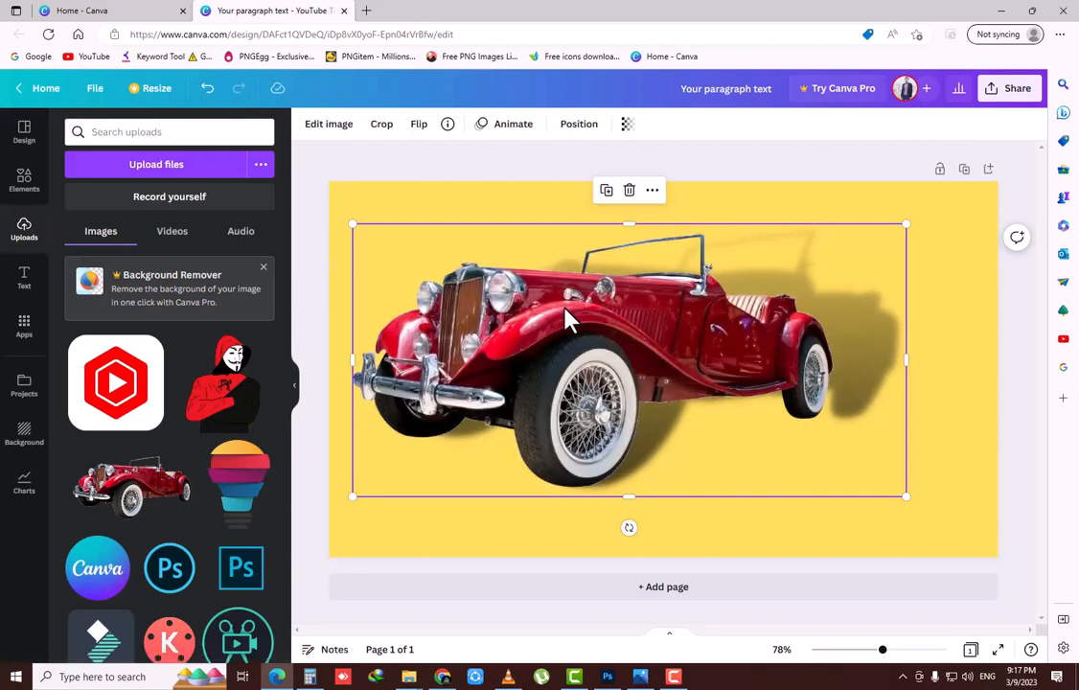
left_click_drag(565, 319, 585, 314)
key("Delete")
Add the uploaded picture of the bearded pointing man, enlarge it to nearly the page height and place it right of the page's centre
scroll(206, 573, "down", 5)
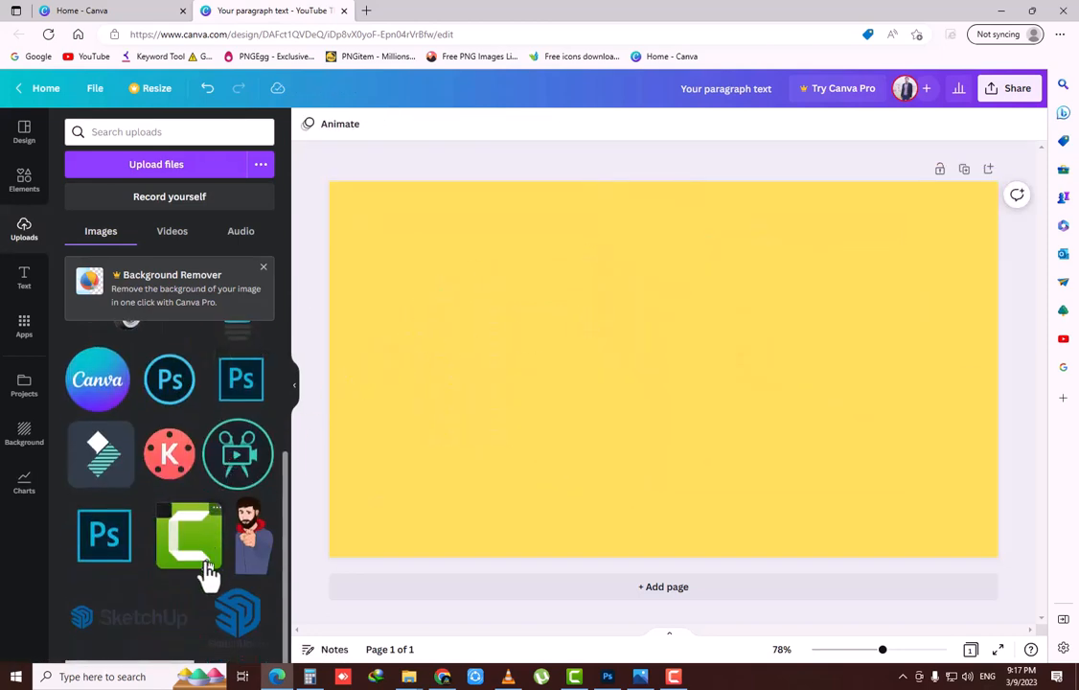
left_click(251, 537)
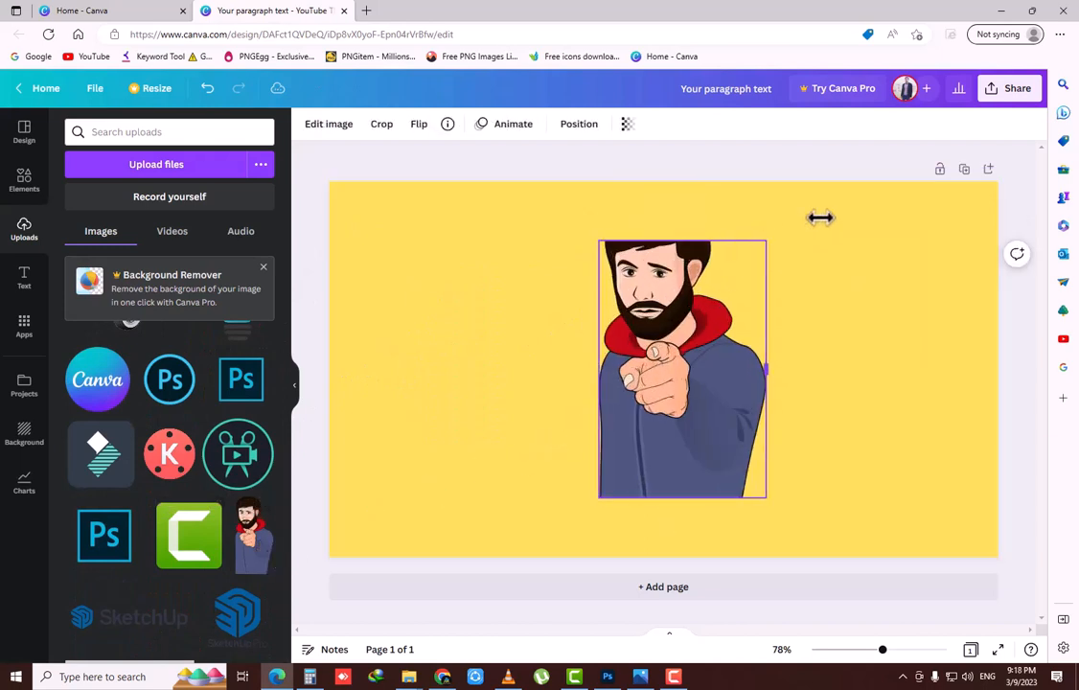
left_click_drag(820, 217, 831, 192)
left_click_drag(643, 316, 647, 362)
left_click_drag(773, 197, 776, 196)
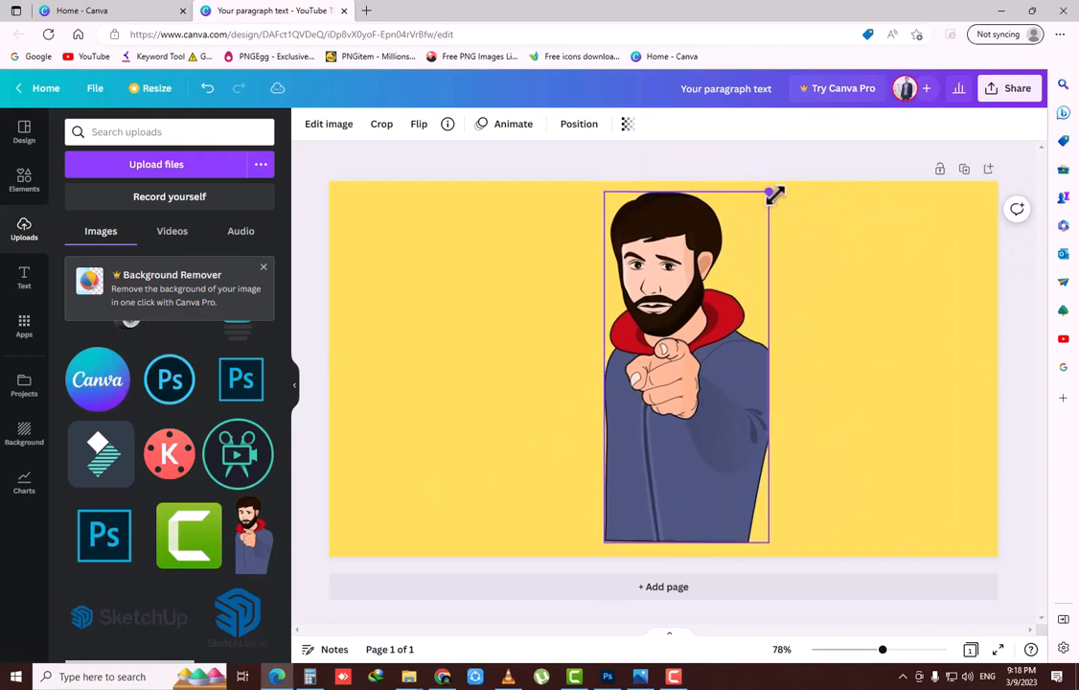
left_click_drag(699, 306, 766, 313)
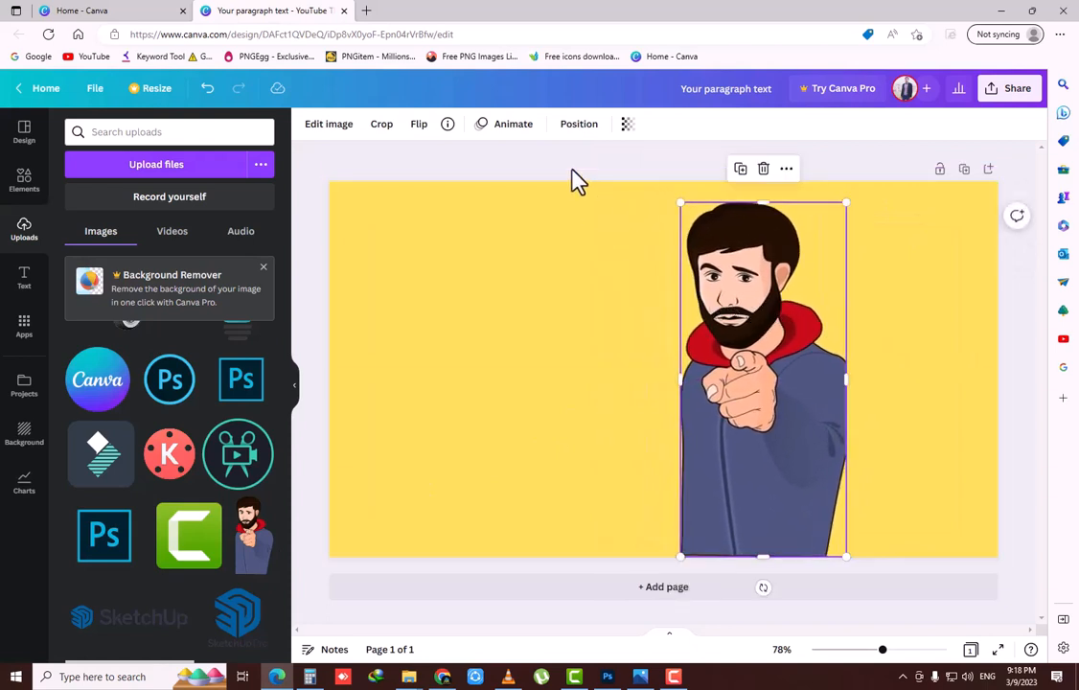
left_click(577, 176)
Give the pointing man image a Glow shadow and open the glow's settings
left_click(744, 283)
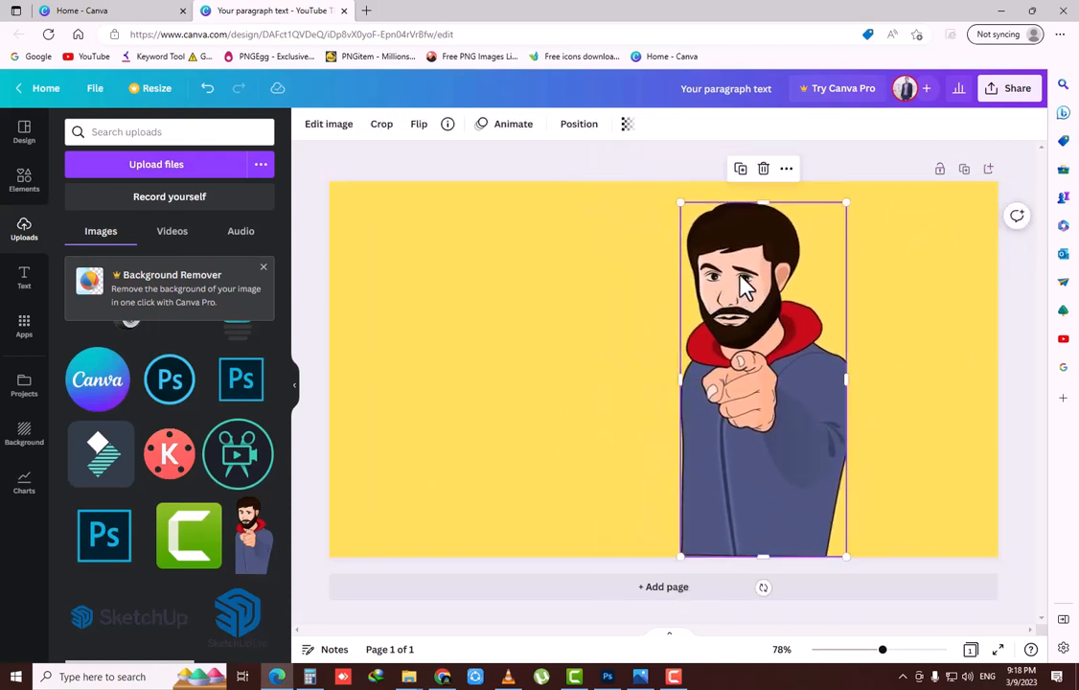
left_click(331, 128)
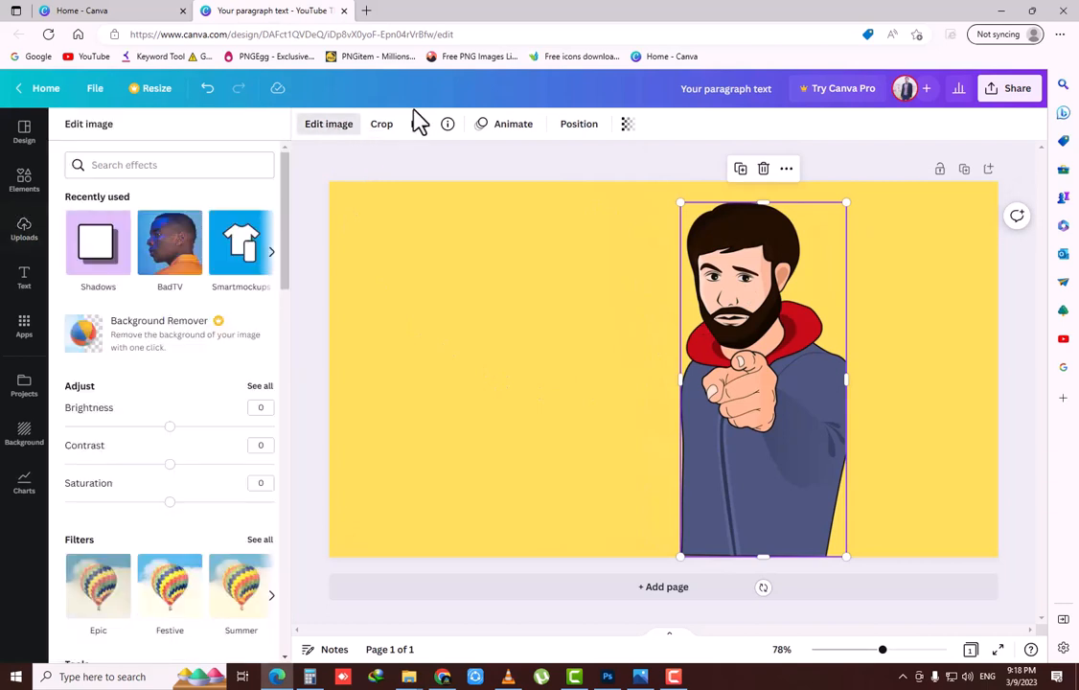
left_click(96, 251)
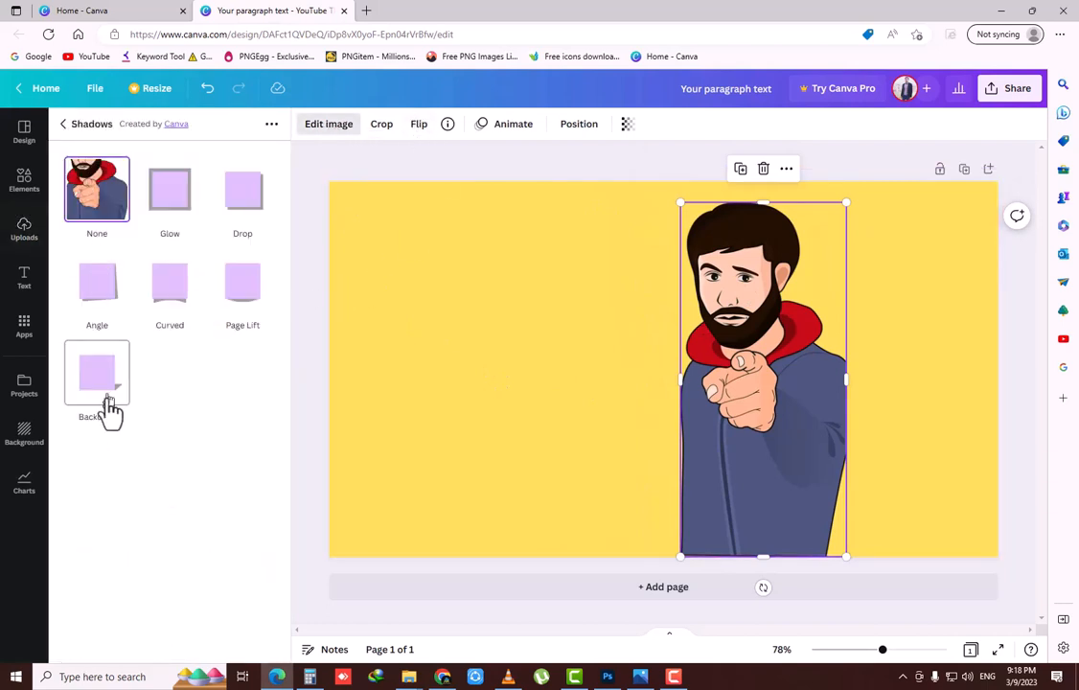
left_click(169, 216)
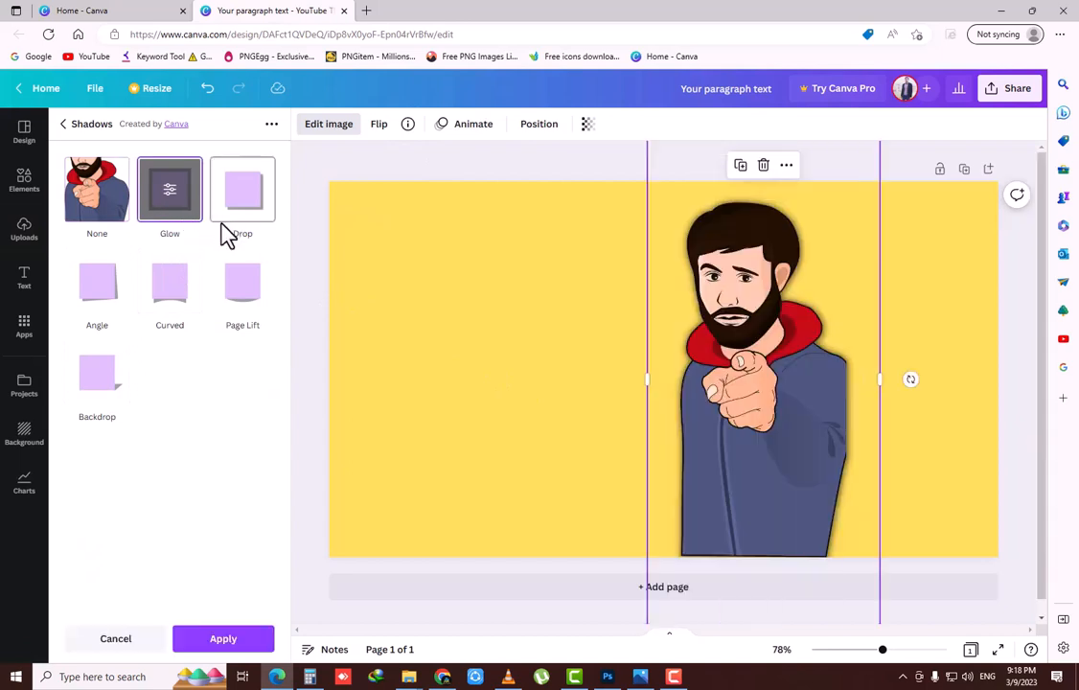
left_click(170, 200)
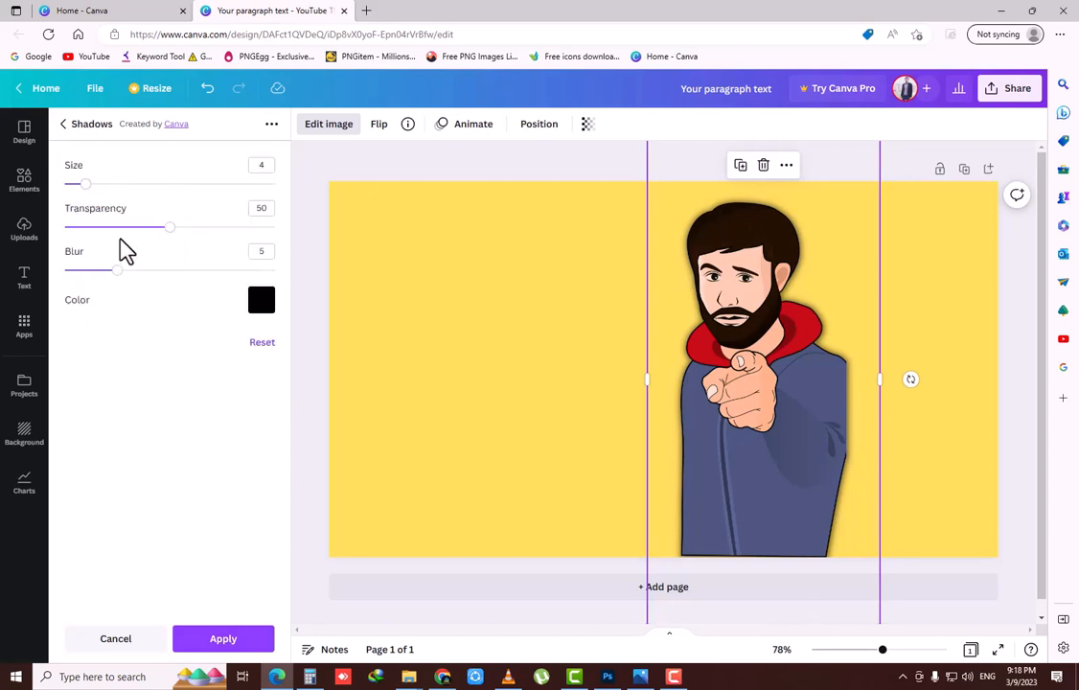
Set the man's glow to a blur of 0, a transparency of 100 and a white colour
left_click_drag(114, 272, 5, 271)
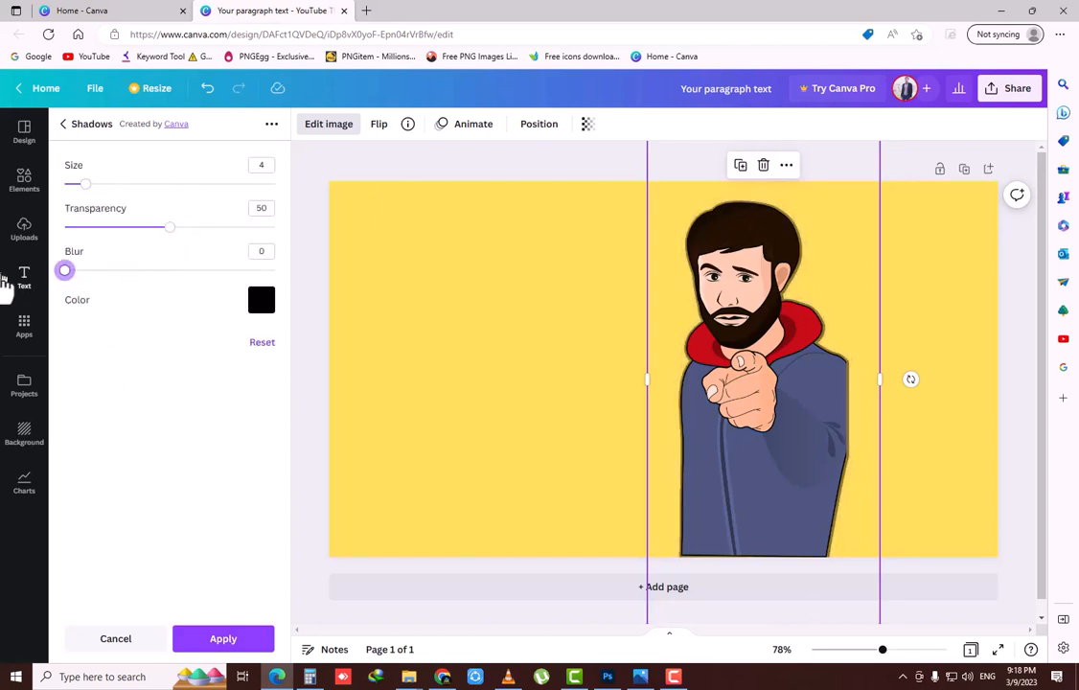
left_click_drag(167, 230, 290, 234)
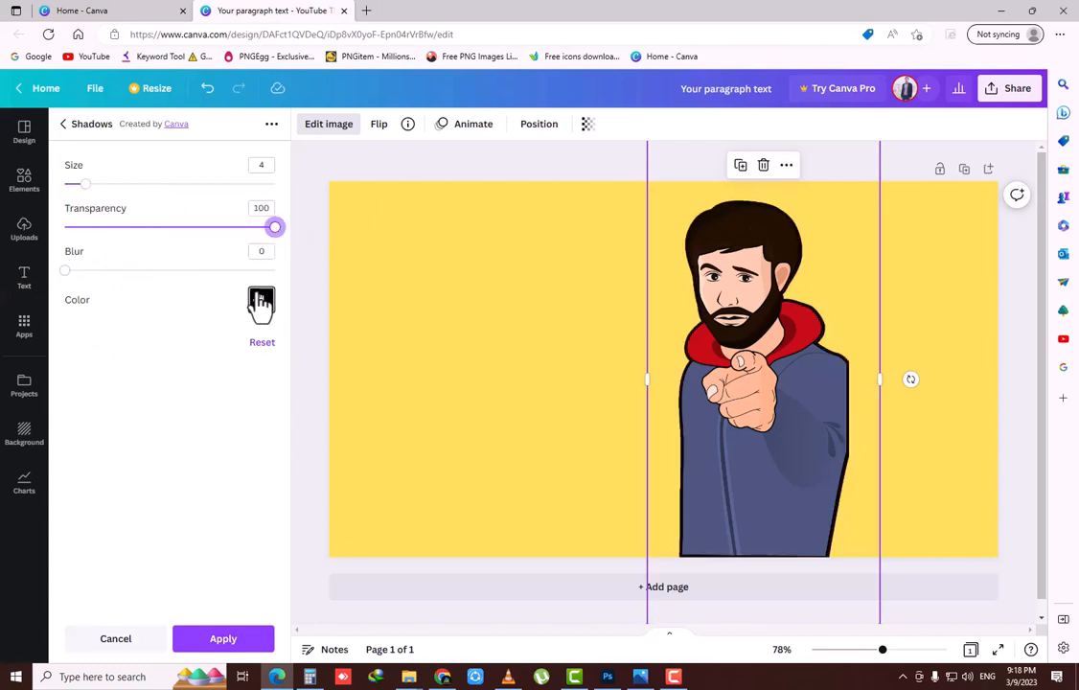
left_click(261, 300)
scroll(393, 489, "down", 1)
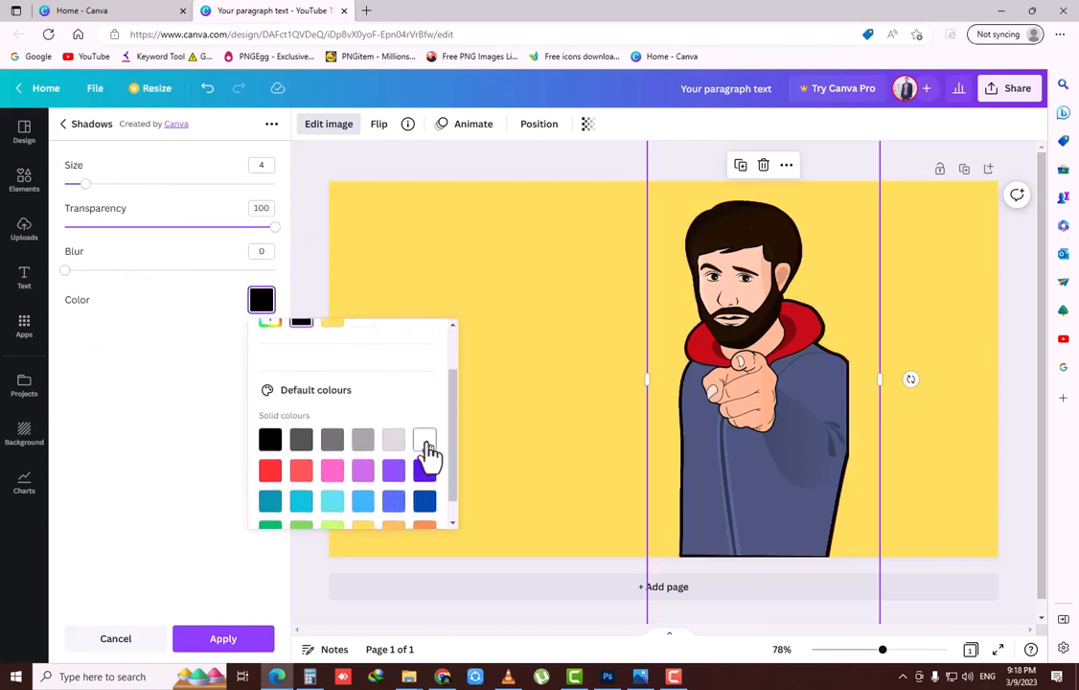
left_click(425, 444)
left_click(216, 446)
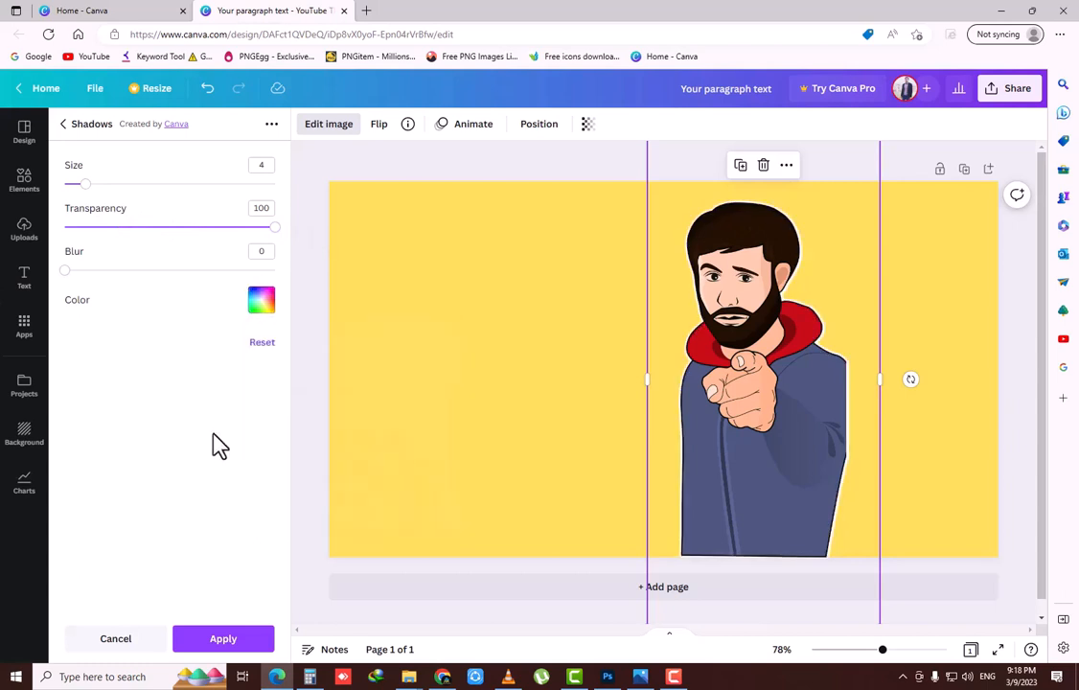
Increase the man's glow size to 20 and apply the shadow to the image
left_click_drag(84, 187, 151, 197)
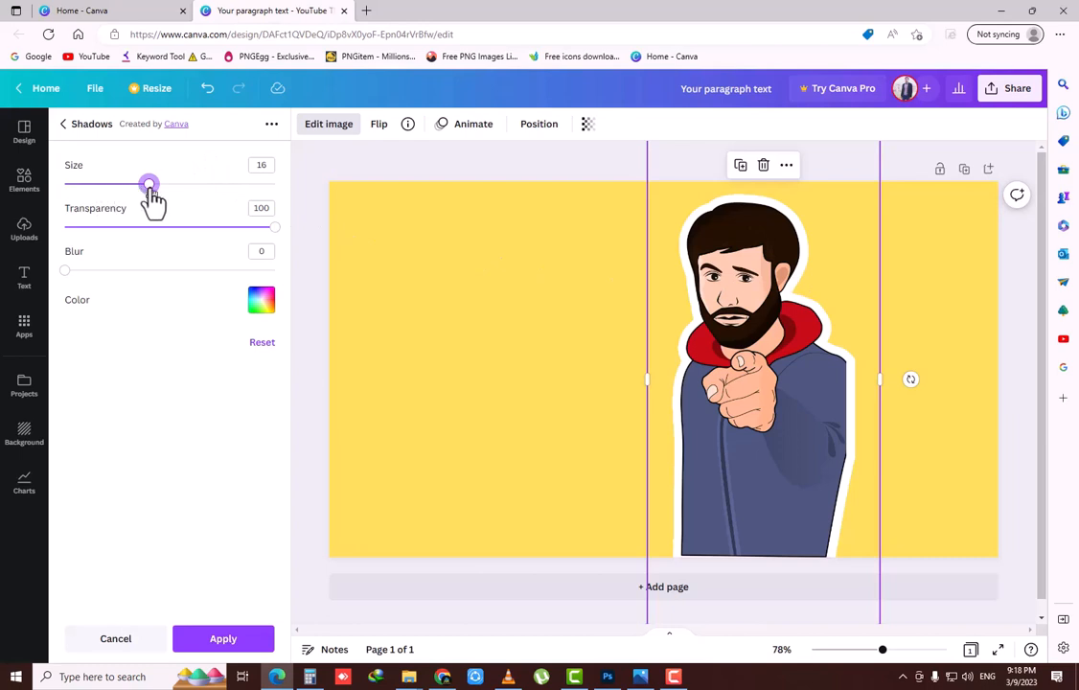
left_click_drag(150, 199, 170, 204)
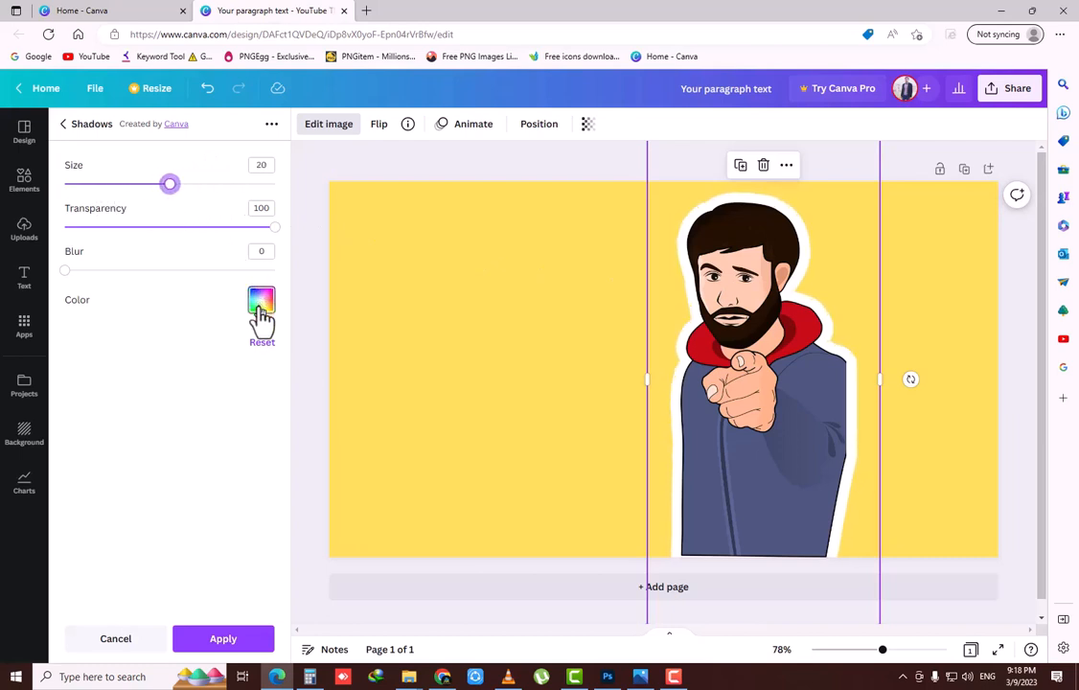
left_click(218, 640)
left_click(321, 311)
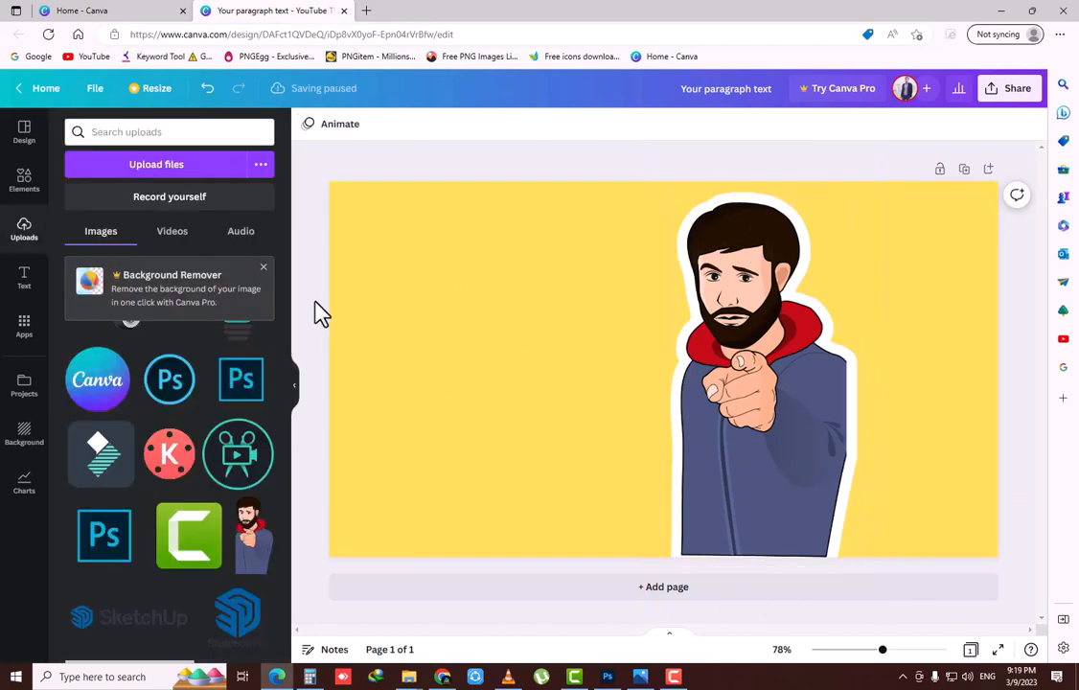
left_click(672, 355)
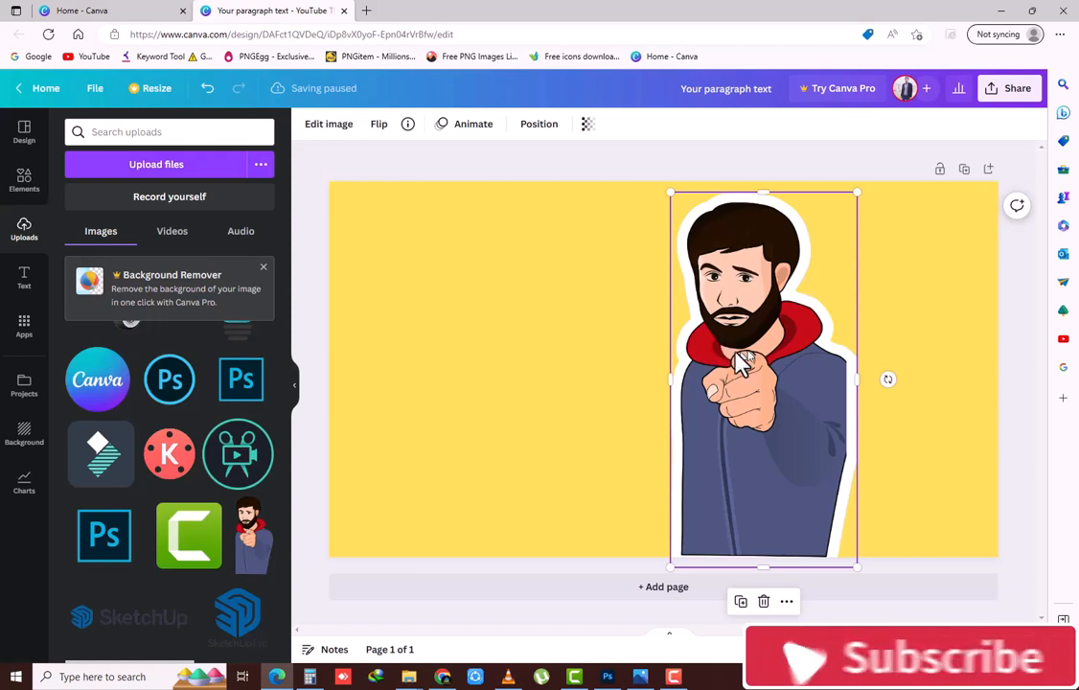
Give the white-outlined pointing man image a second Glow shadow and open that glow's settings
left_click(317, 129)
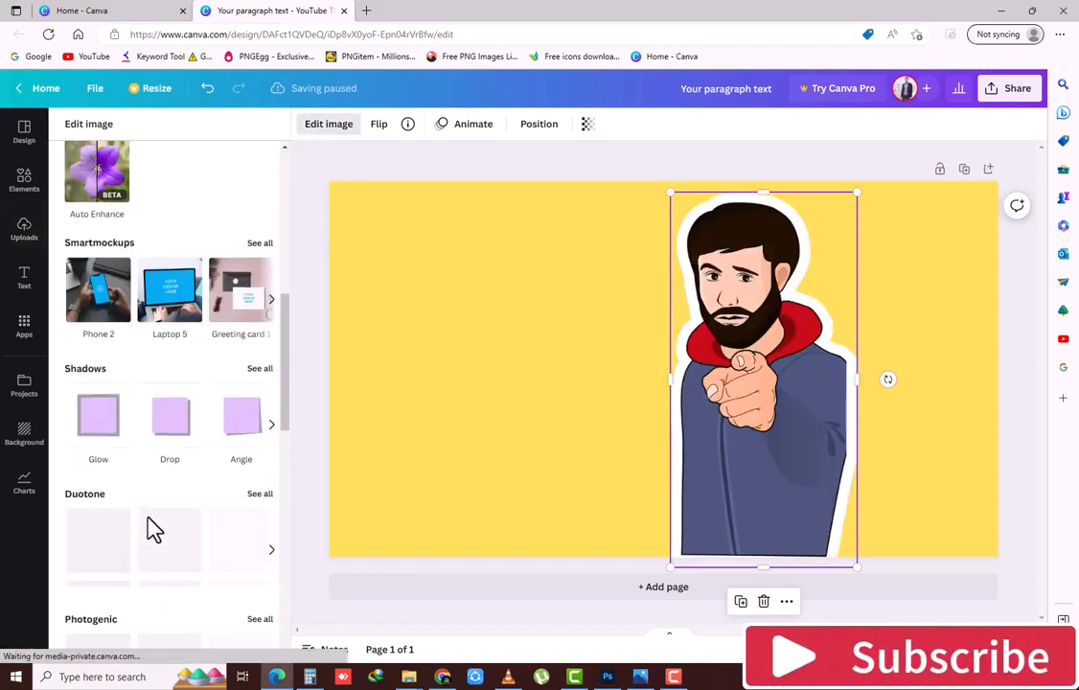
left_click(113, 274)
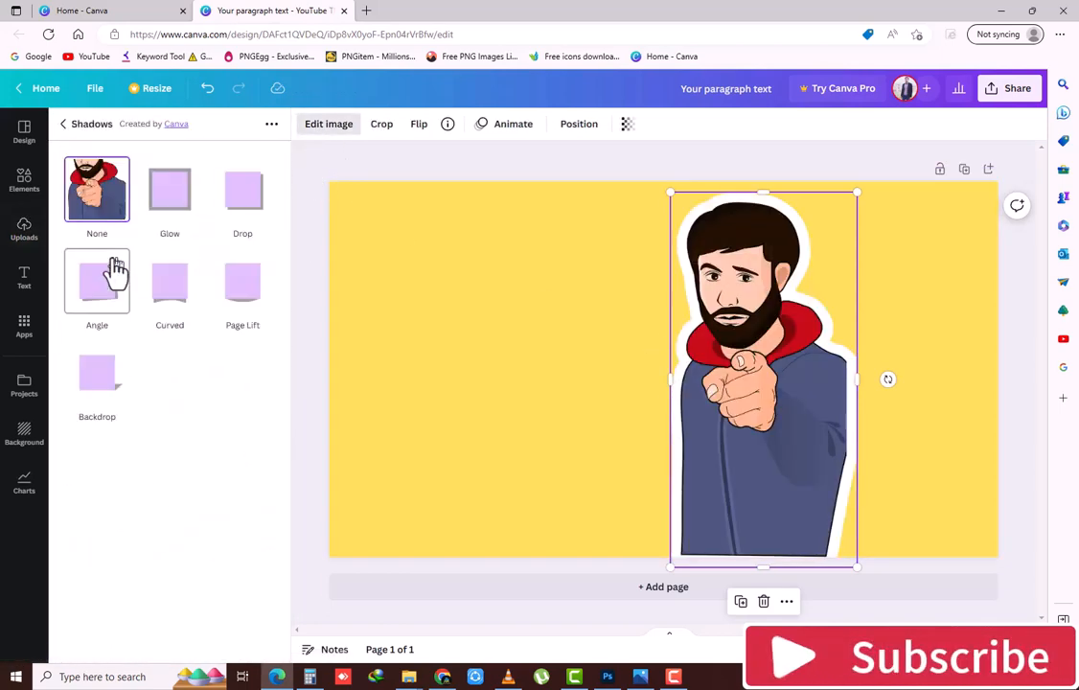
left_click(169, 216)
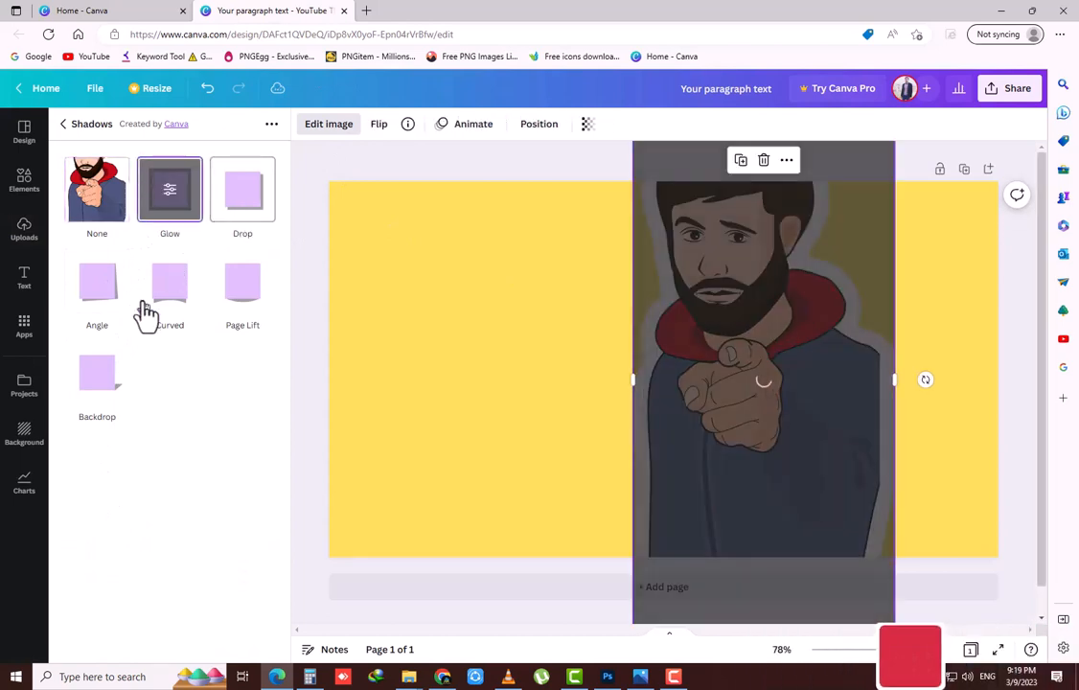
left_click(168, 197)
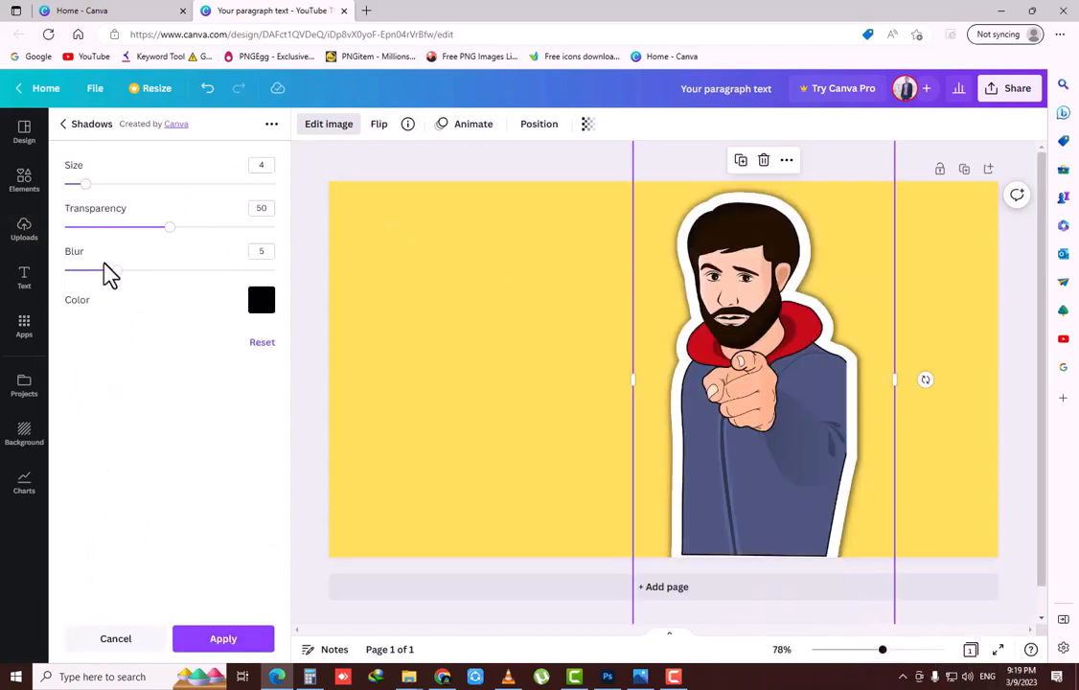
Set the man's second glow to size 10, transparency 100 and blur 6
left_click_drag(101, 276, 64, 270)
left_click_drag(171, 230, 284, 242)
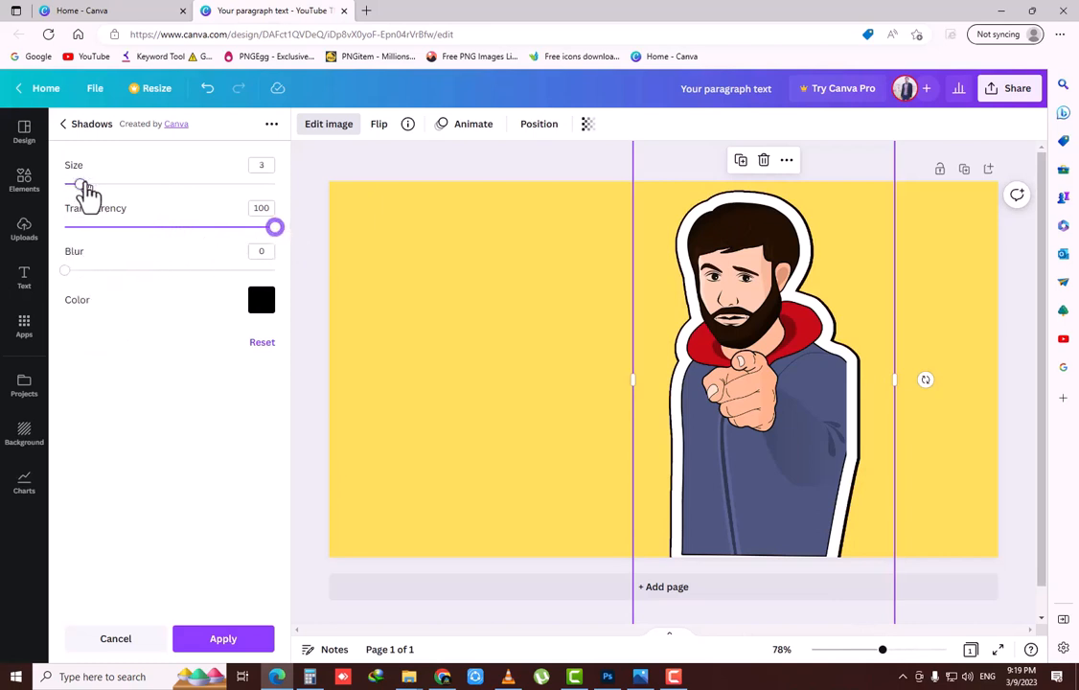
left_click_drag(86, 183, 118, 185)
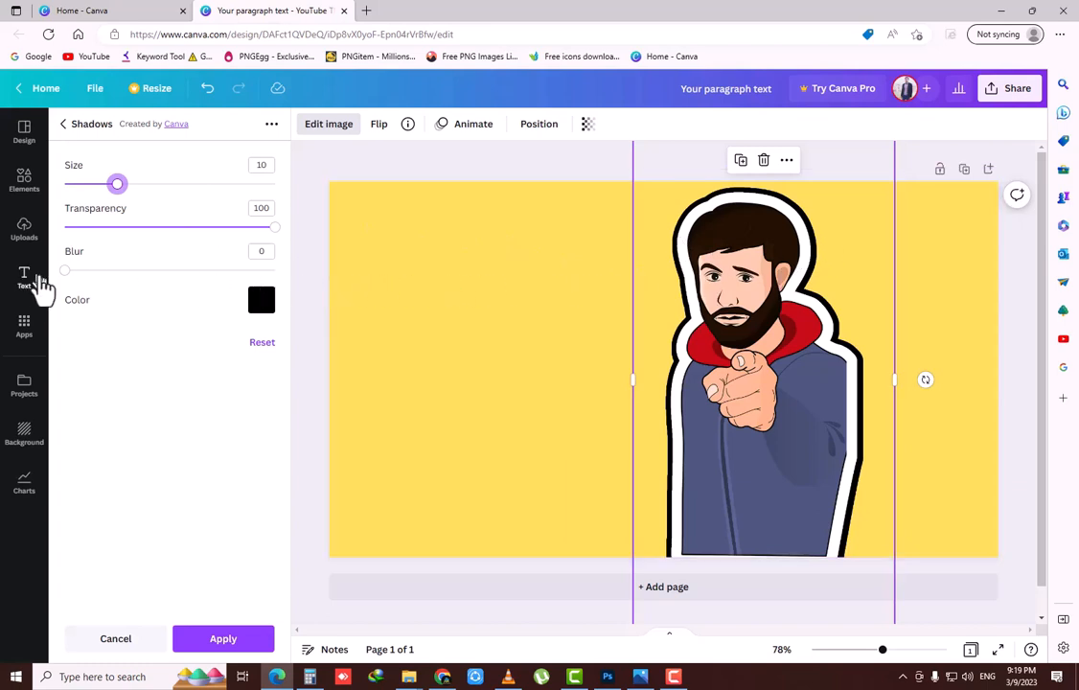
left_click_drag(64, 270, 127, 271)
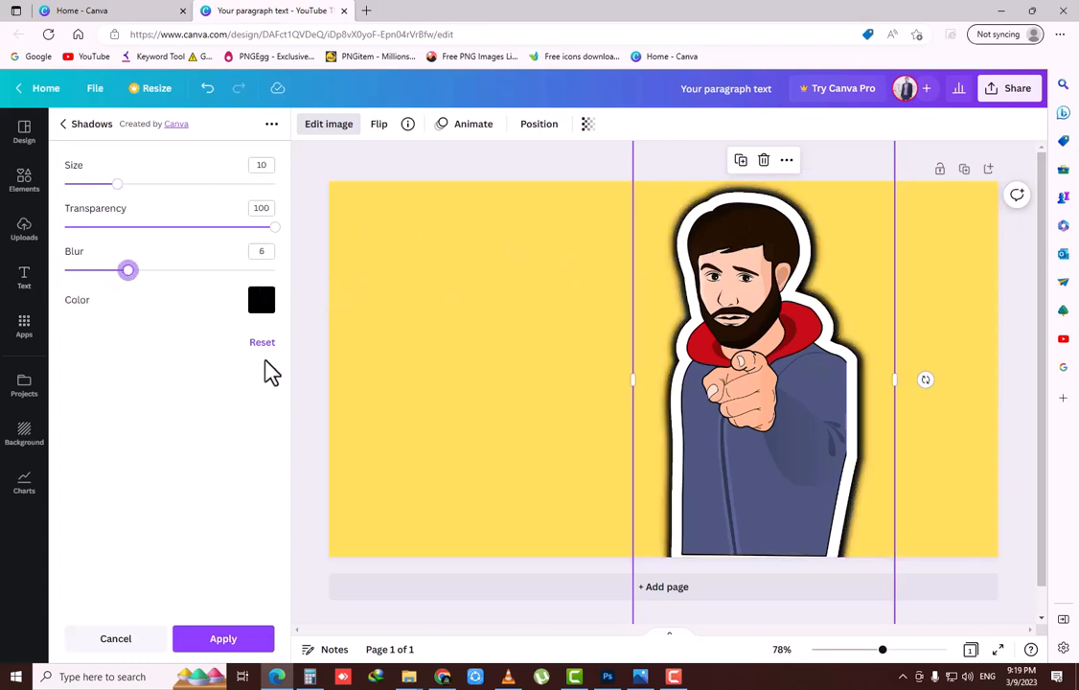
Colour the second glow coral red, apply it, and move the man to the right edge of the page
left_click(262, 304)
scroll(325, 479, "down", 1)
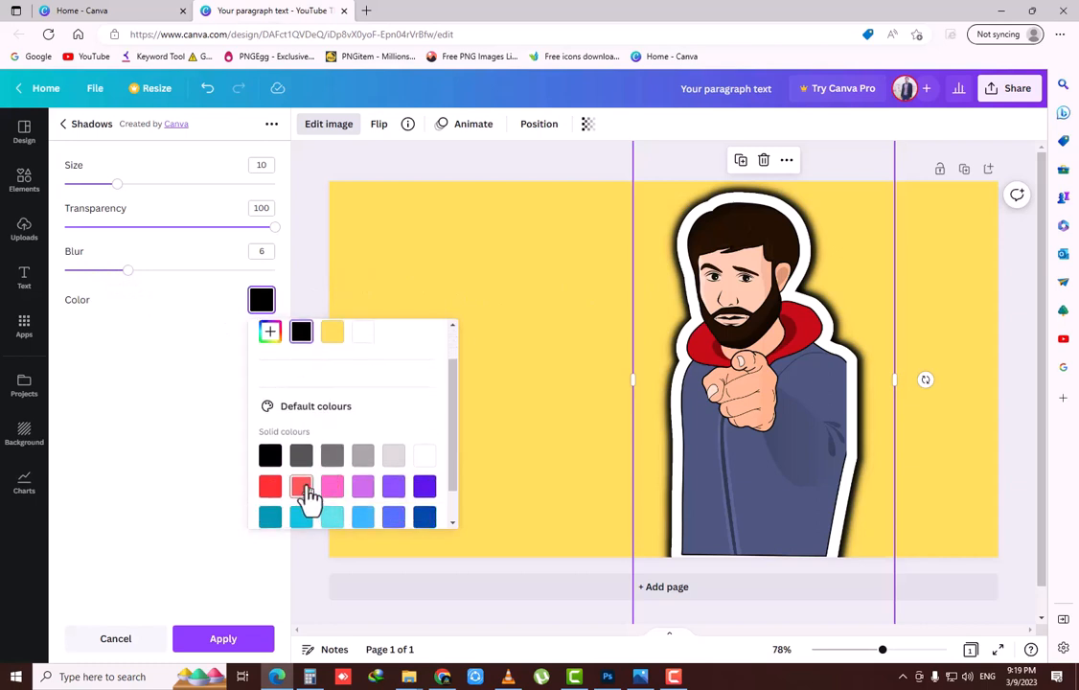
left_click(305, 491)
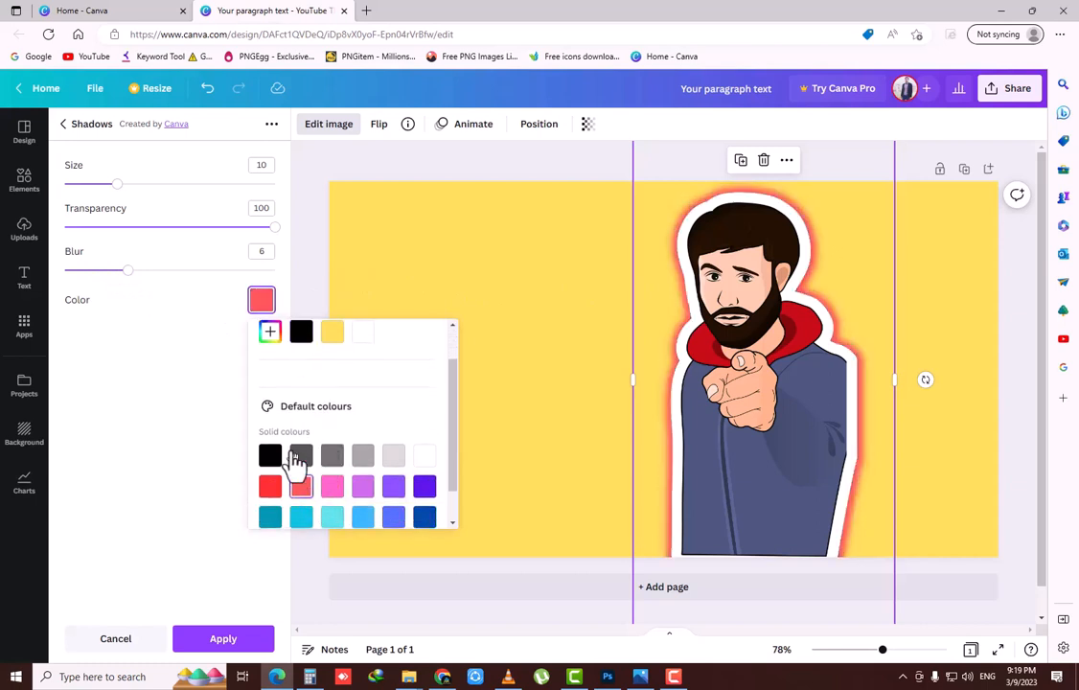
left_click(320, 216)
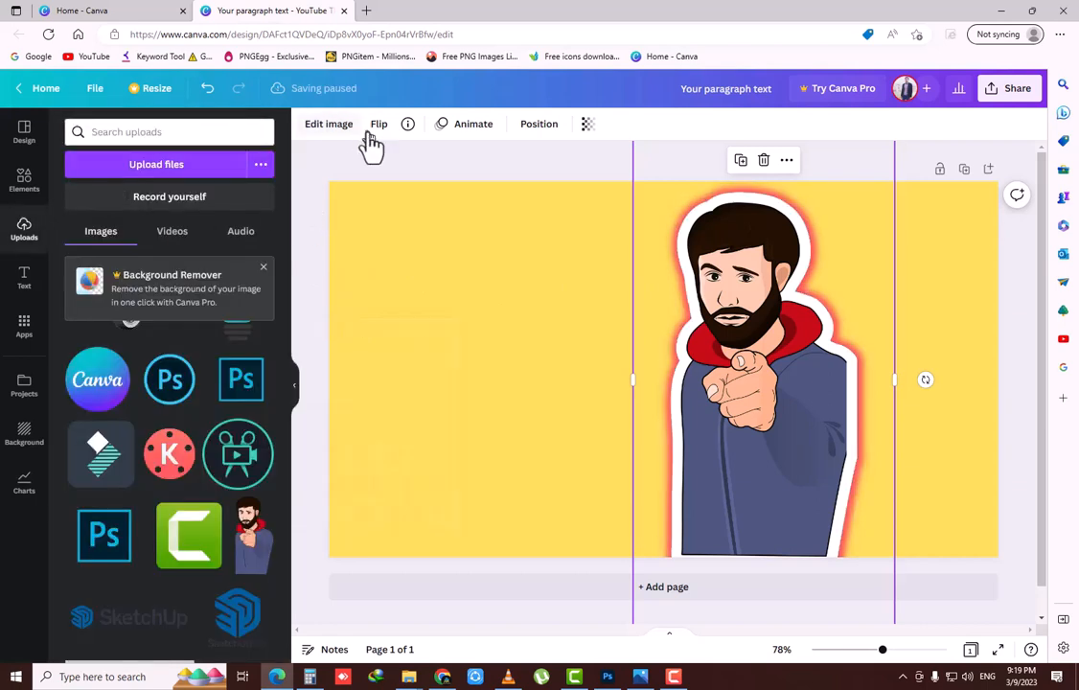
left_click(567, 168)
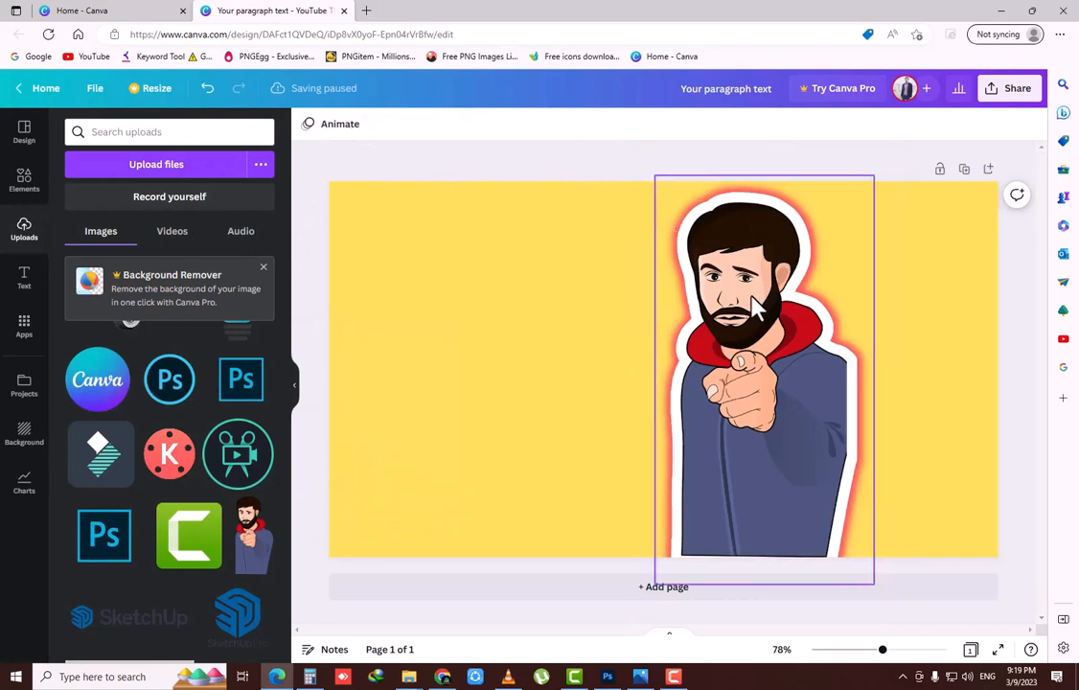
left_click_drag(754, 306, 884, 313)
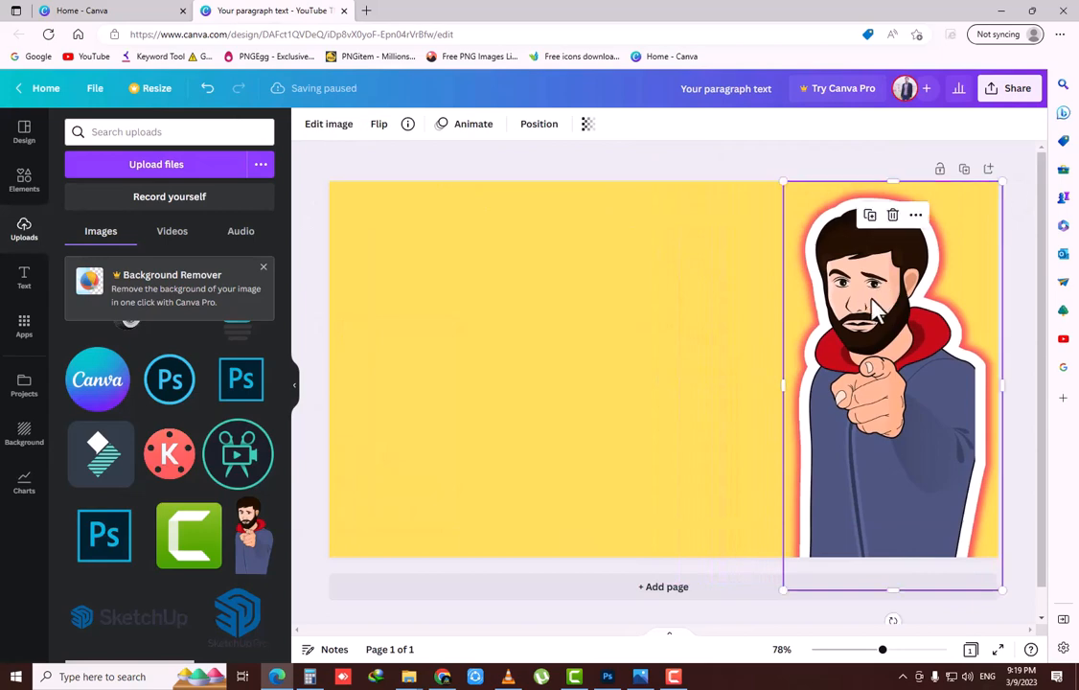
left_click(720, 173)
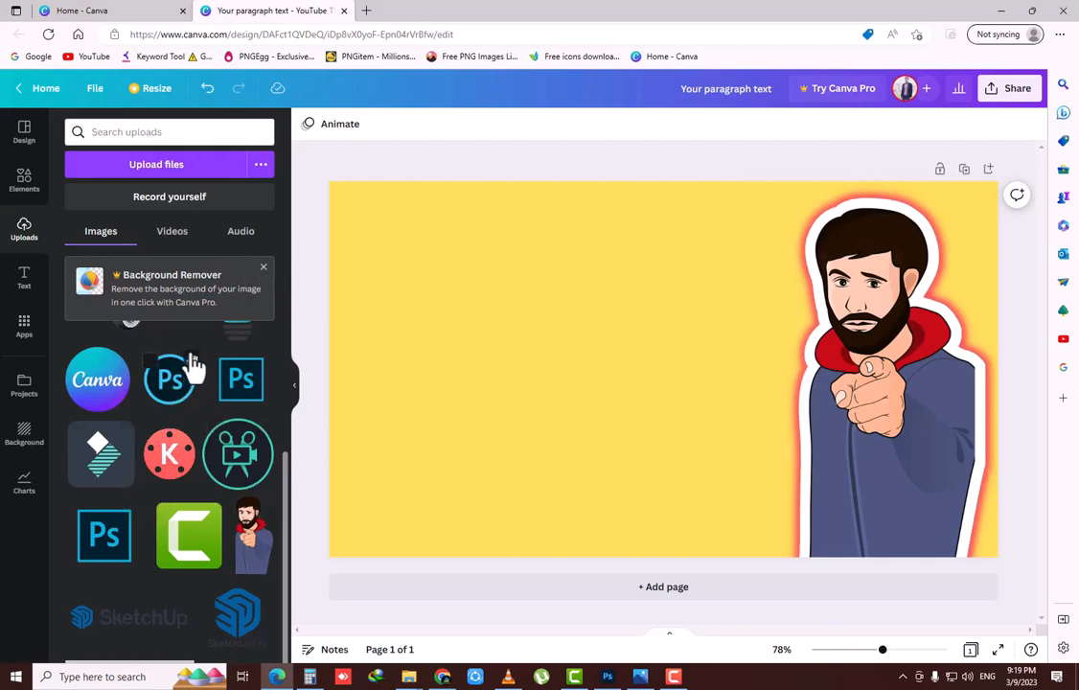
Search the elements library for frames and show all frame results
left_click(24, 180)
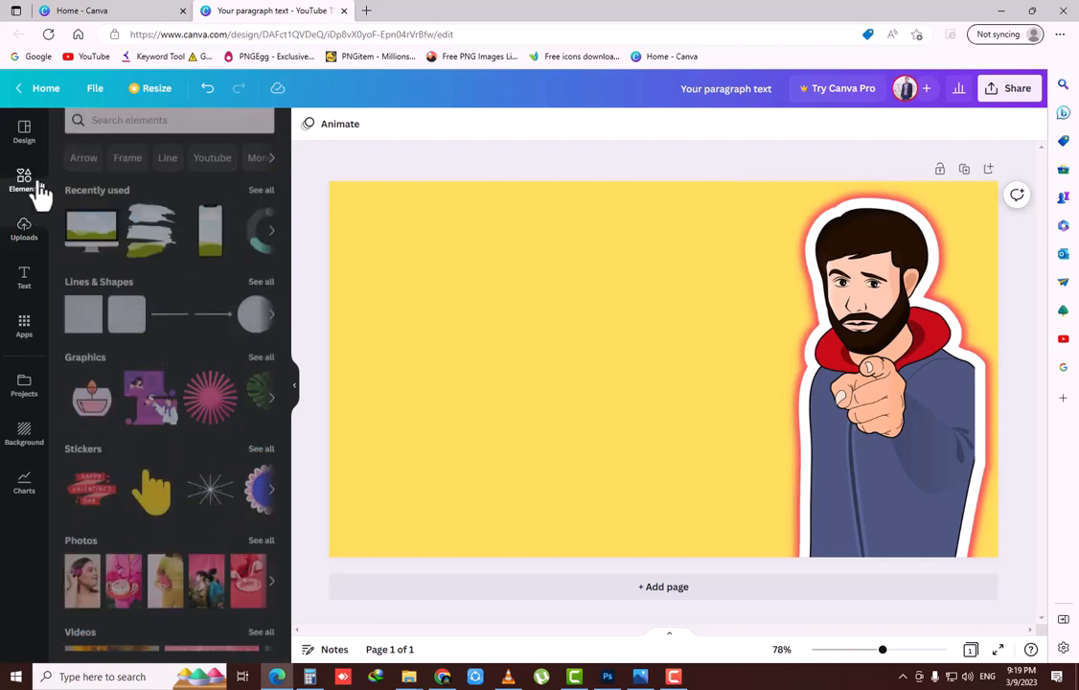
left_click(137, 172)
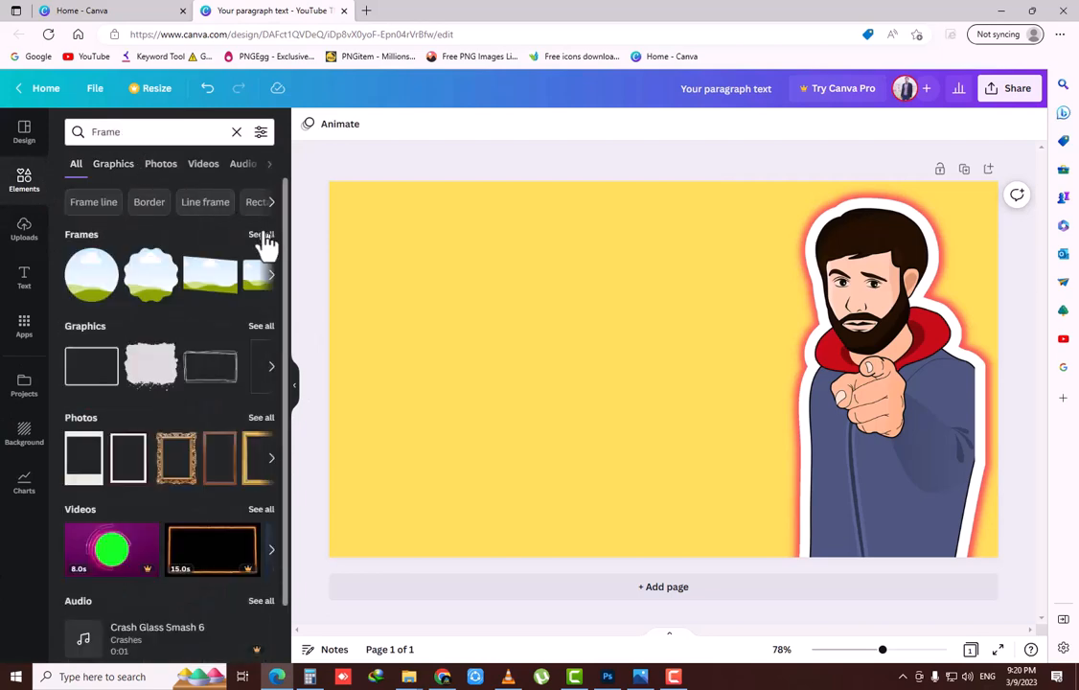
left_click(263, 236)
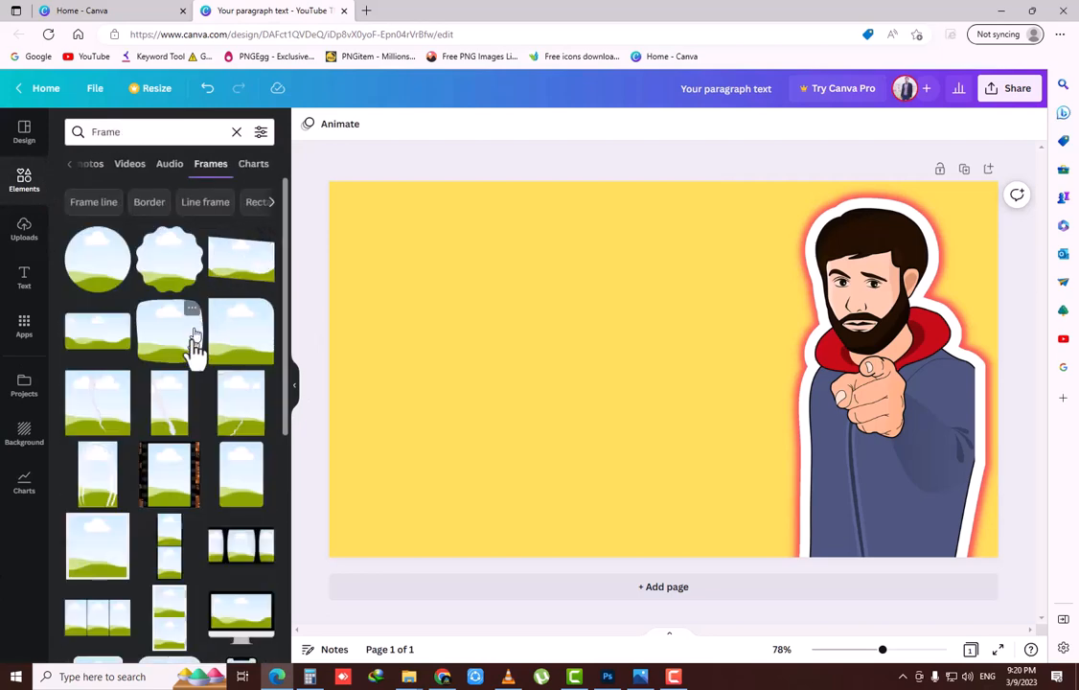
Add the desktop monitor frame, shrink it and place it in the page's upper-left corner
scroll(180, 403, "down", 5)
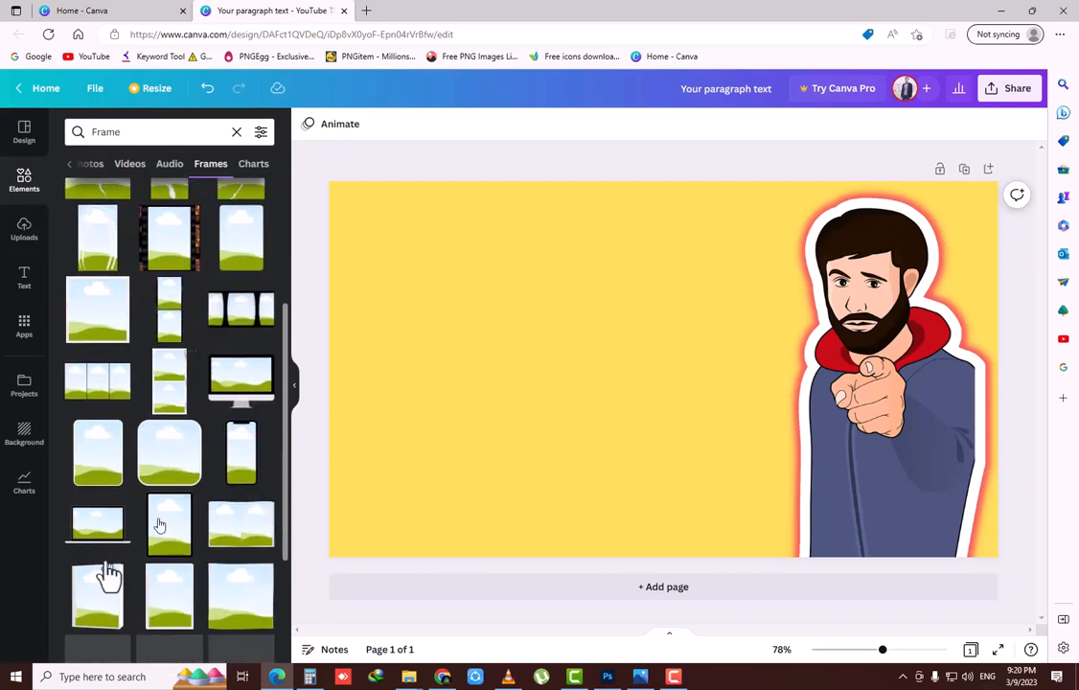
scroll(227, 400, "up", 1)
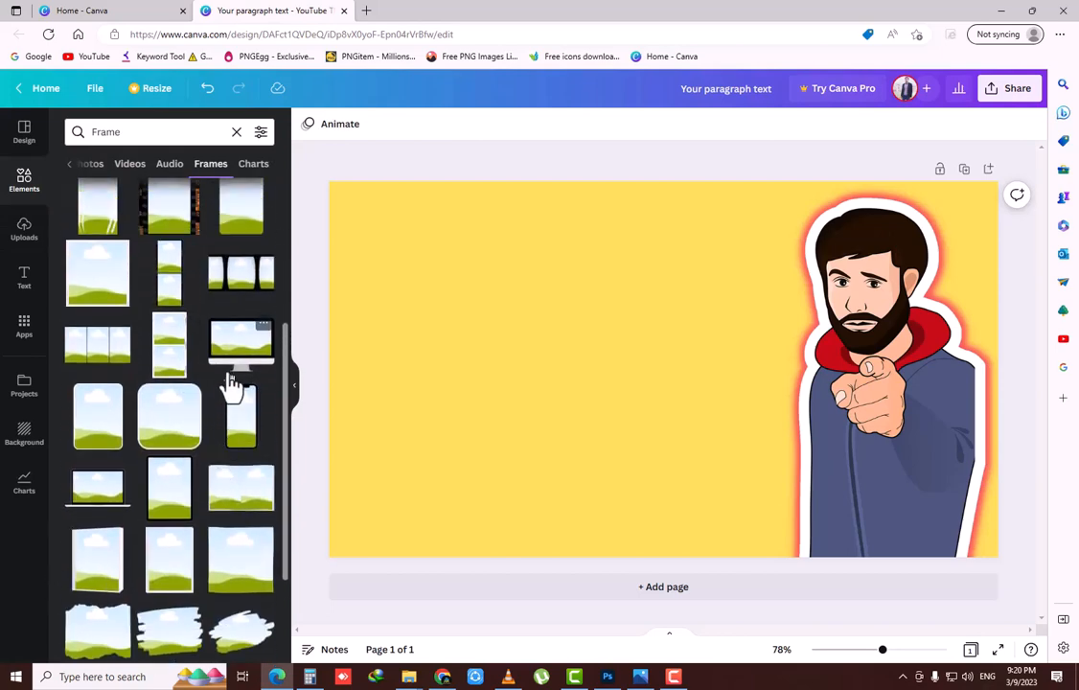
left_click(239, 357)
left_click_drag(616, 383, 425, 300)
left_click_drag(583, 194, 521, 245)
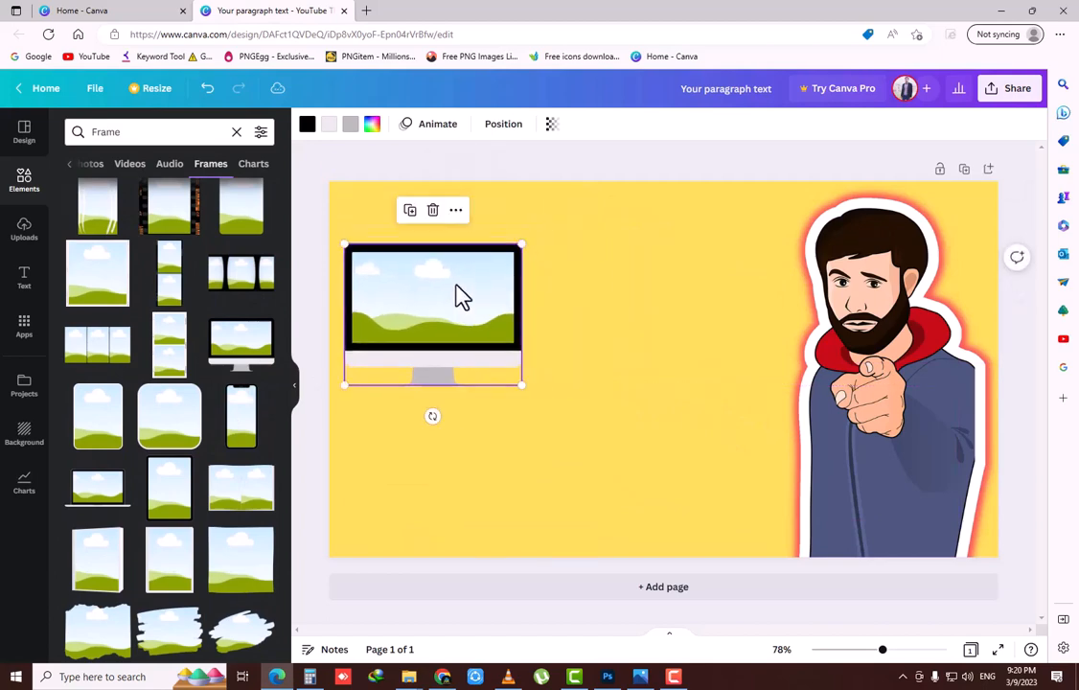
left_click_drag(455, 285, 423, 261)
left_click(545, 173)
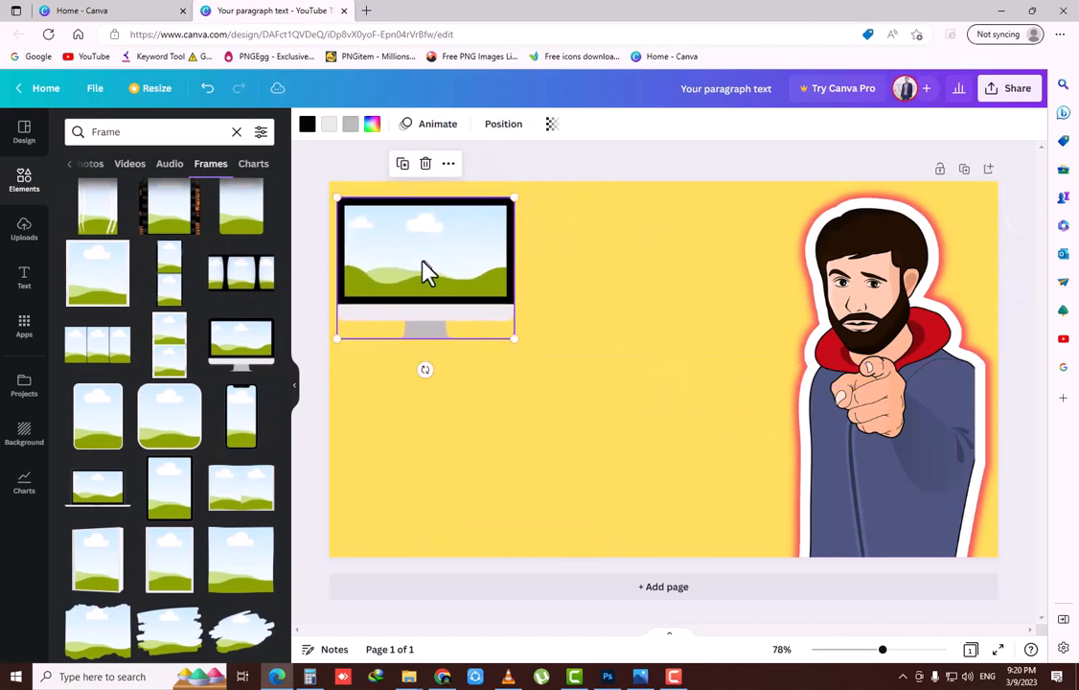
Add phone, laptop and brush-stroke frames, shrinking the phone and laptop to sit side by side below the monitor frame
left_click(234, 431)
left_click_drag(641, 397, 584, 326)
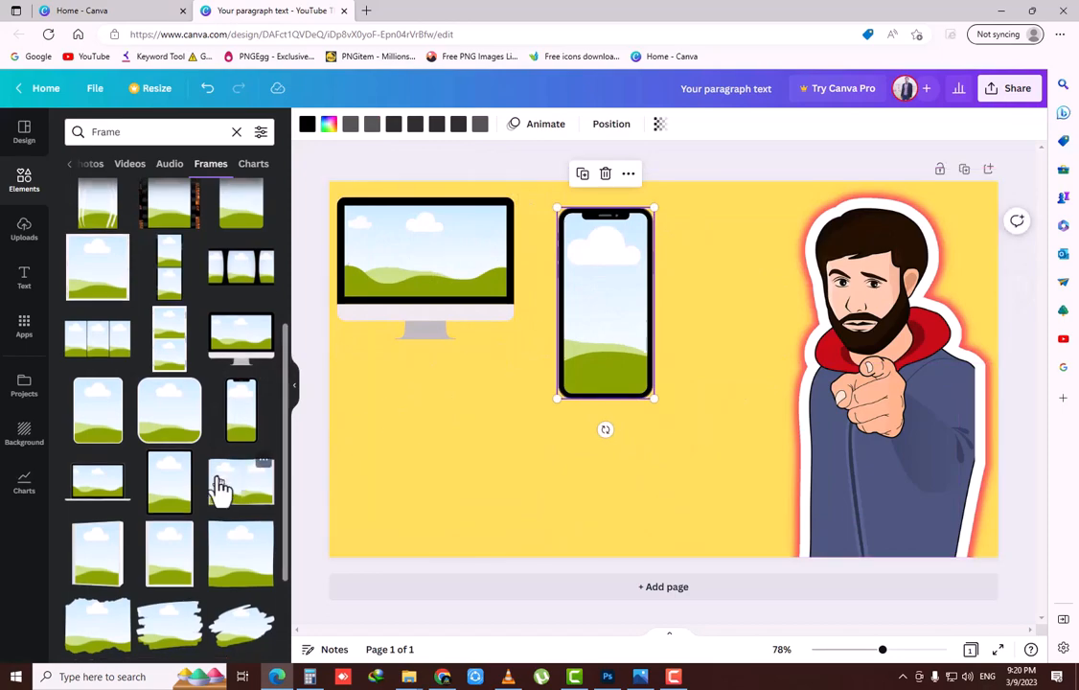
scroll(217, 484, "down", 2)
left_click(100, 362)
left_click_drag(595, 467, 420, 541)
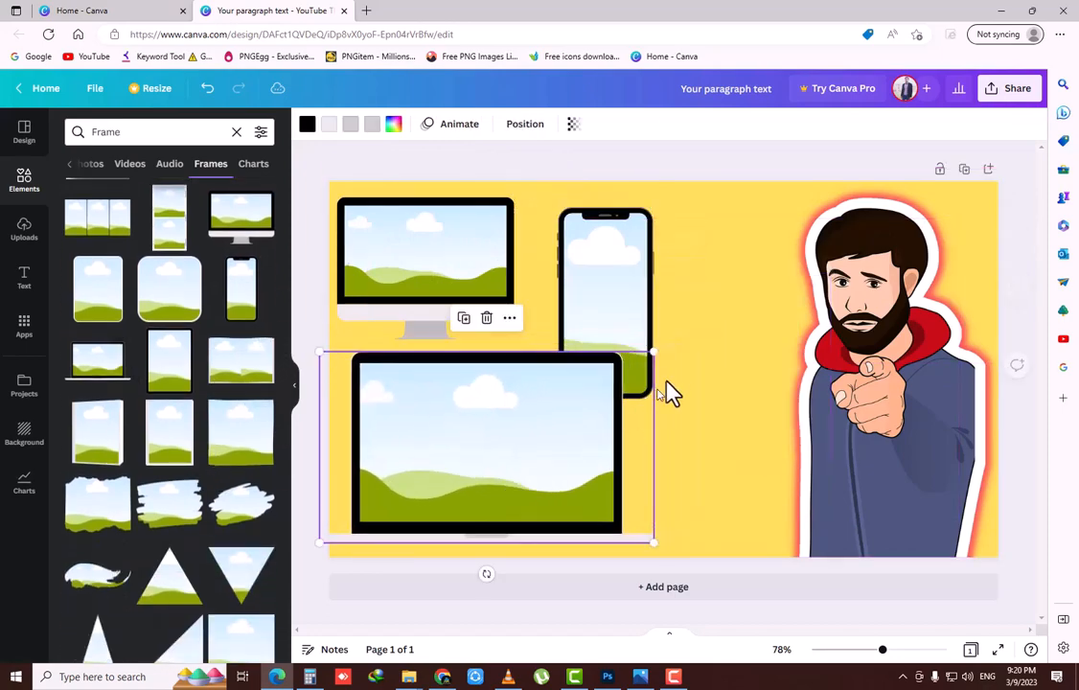
left_click_drag(656, 344, 515, 432)
left_click_drag(434, 488, 465, 409)
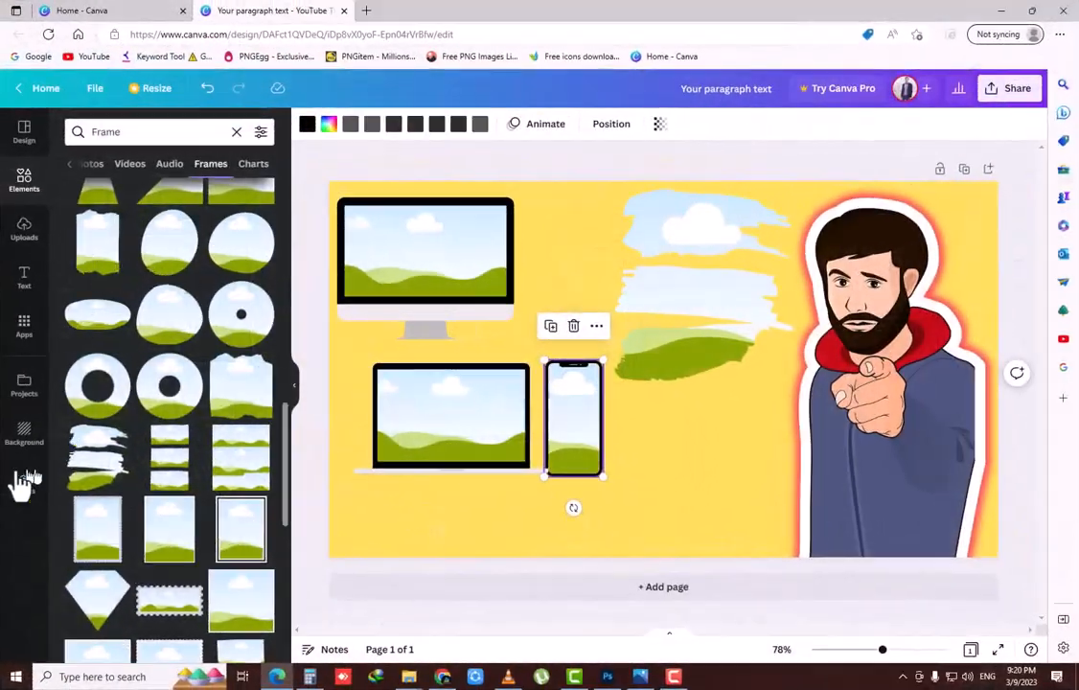
Fill the brush-stroke frame with the uploaded picture of the bearded man and shift it down inside the frame to include his face
left_click(39, 239)
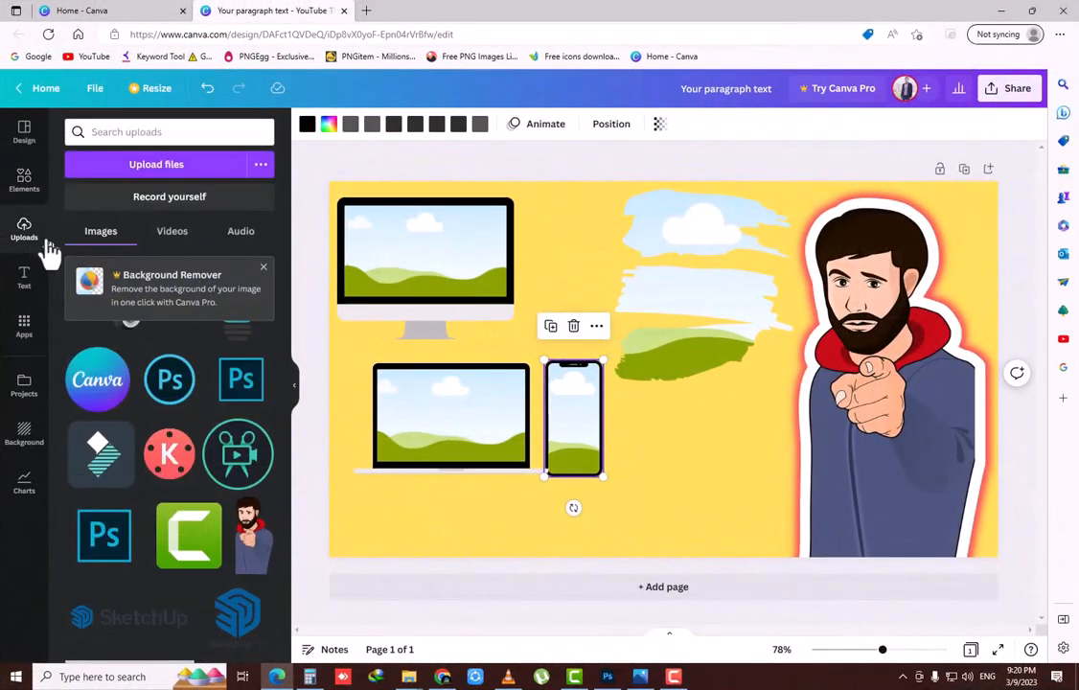
scroll(192, 489, "up", 1)
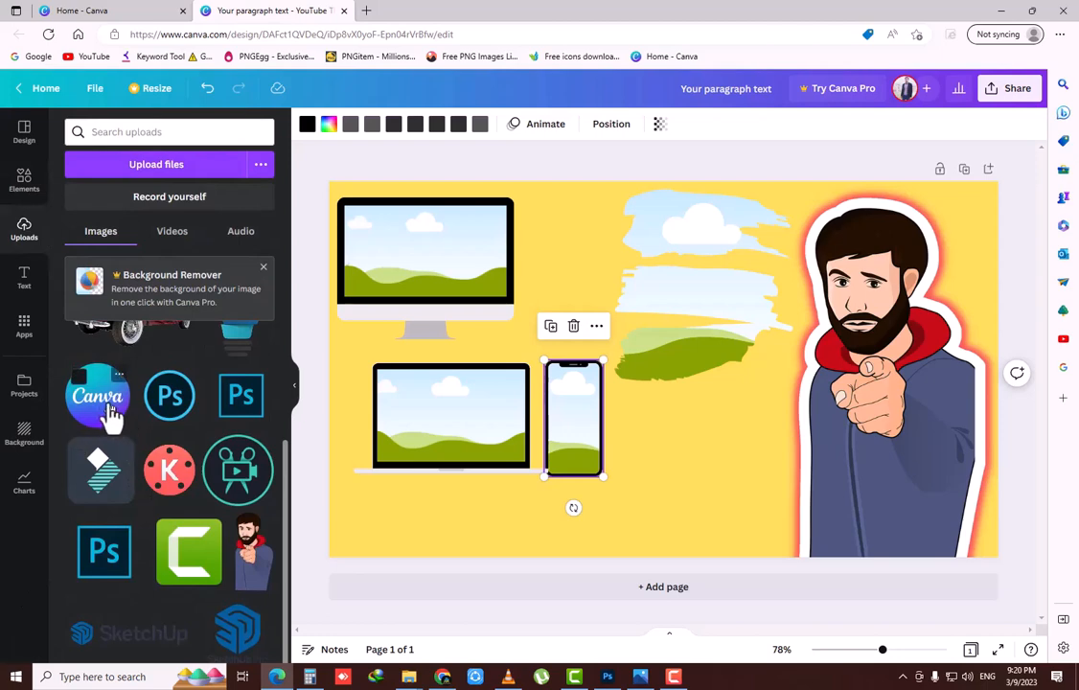
left_click_drag(110, 411, 668, 259)
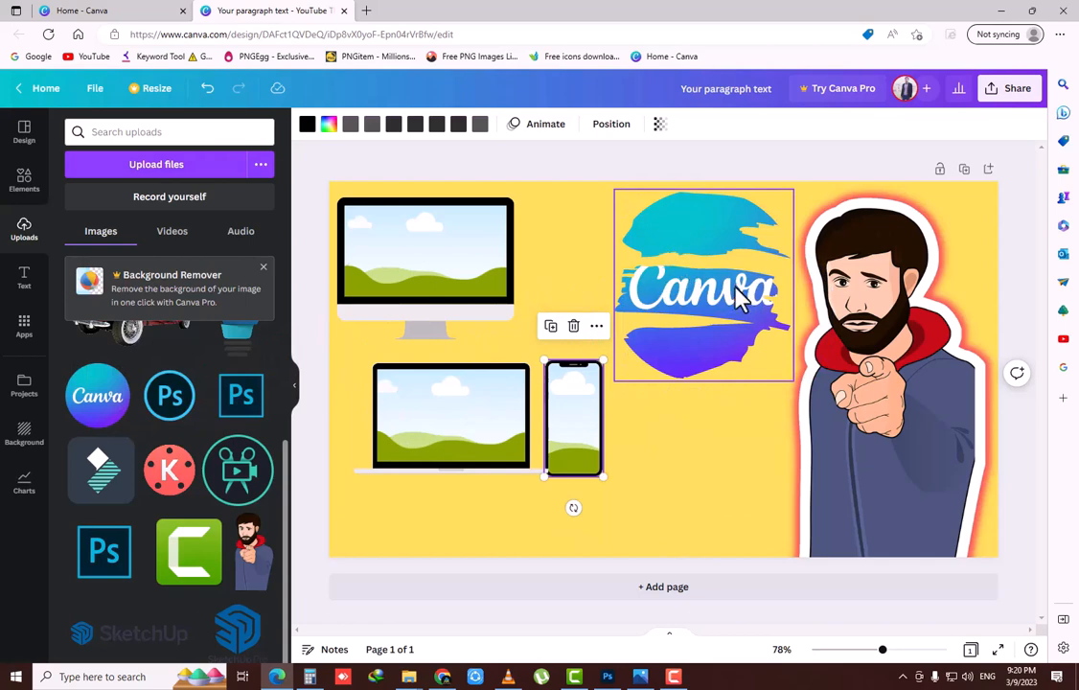
mouse_move(271, 567)
left_mouse_down()
mouse_move(737, 294)
mouse_move(712, 254)
mouse_move(701, 274)
left_mouse_up()
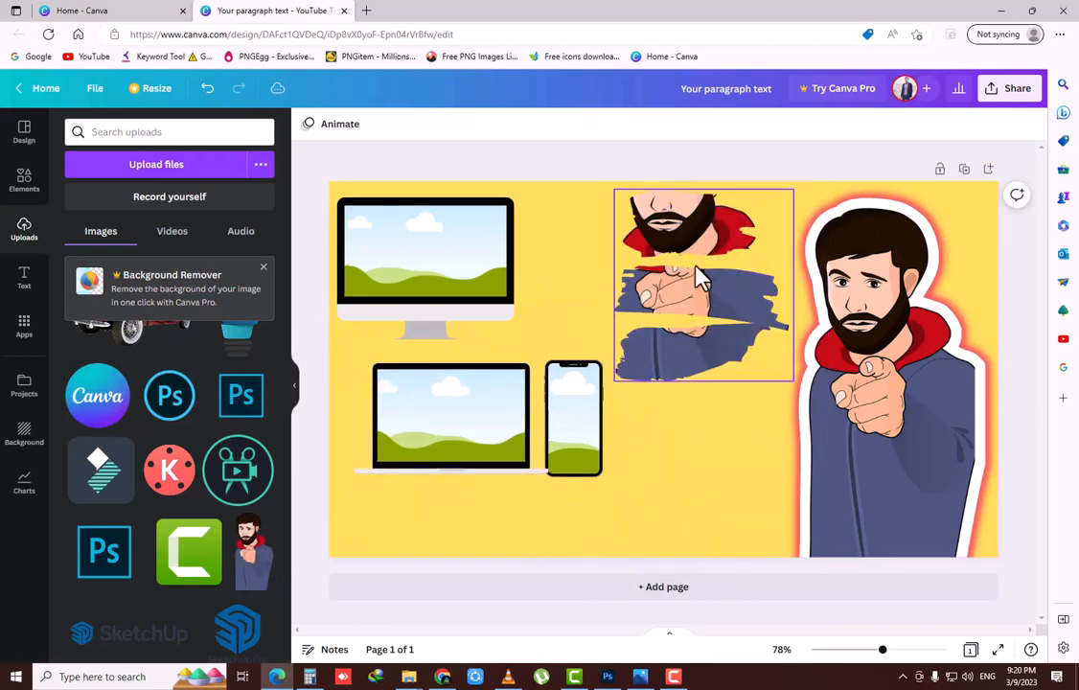
left_click(721, 232)
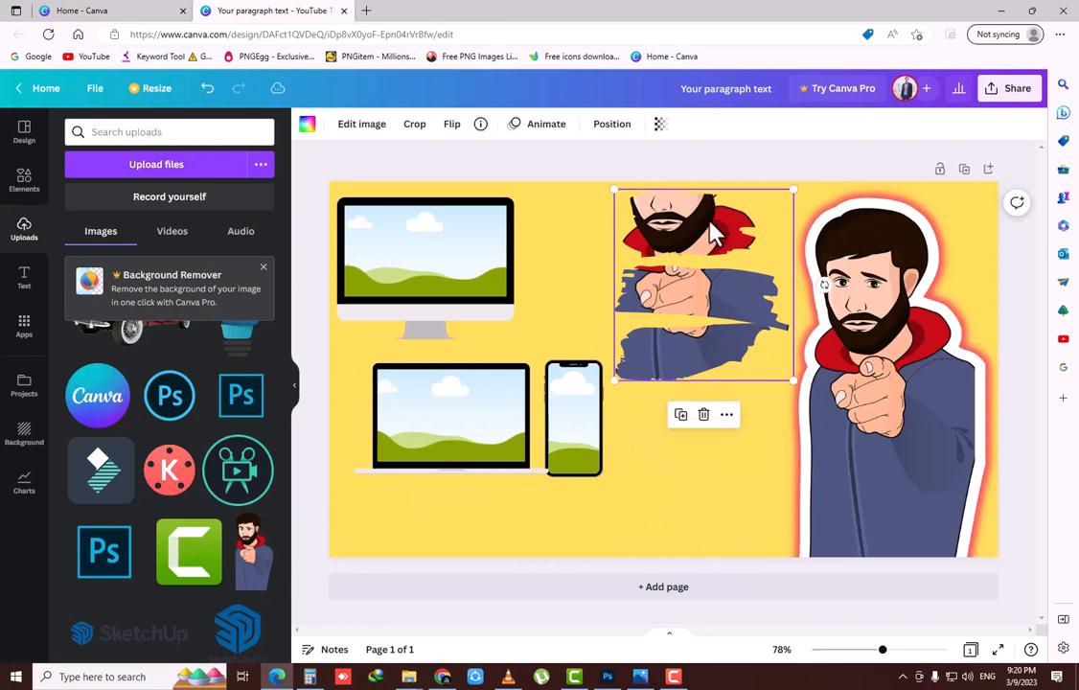
double_click(704, 218)
left_click_drag(698, 212, 695, 268)
left_click(874, 159)
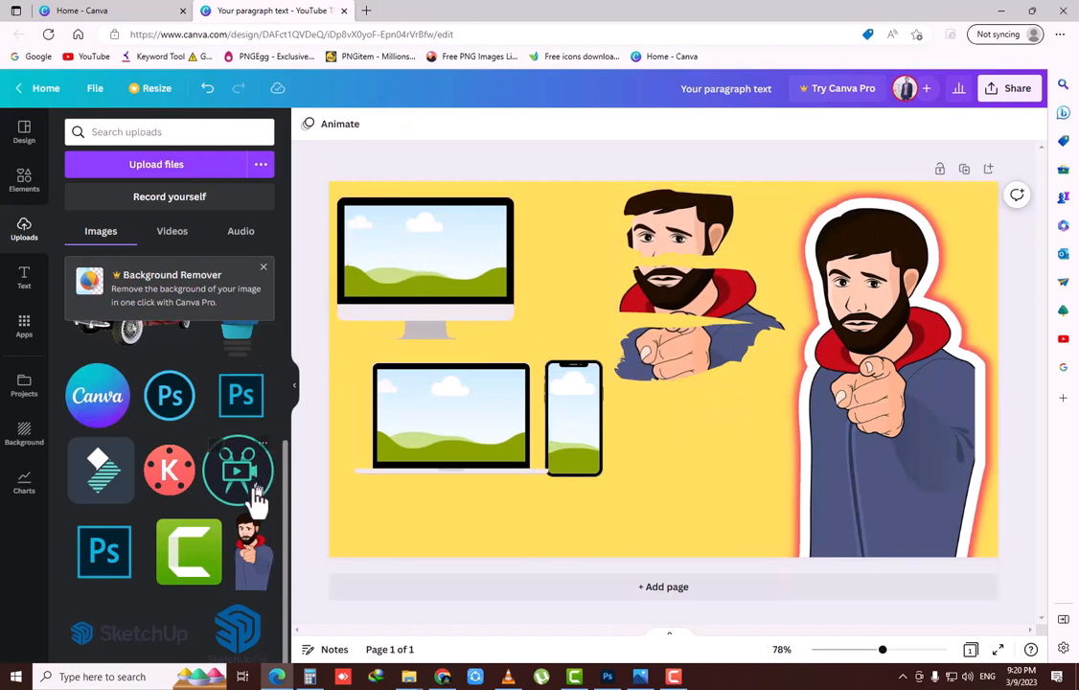
Fill the monitor frame with the uploaded red vintage car, enlarging the picture slightly and repositioning it within the screen
scroll(165, 402, "up", 2)
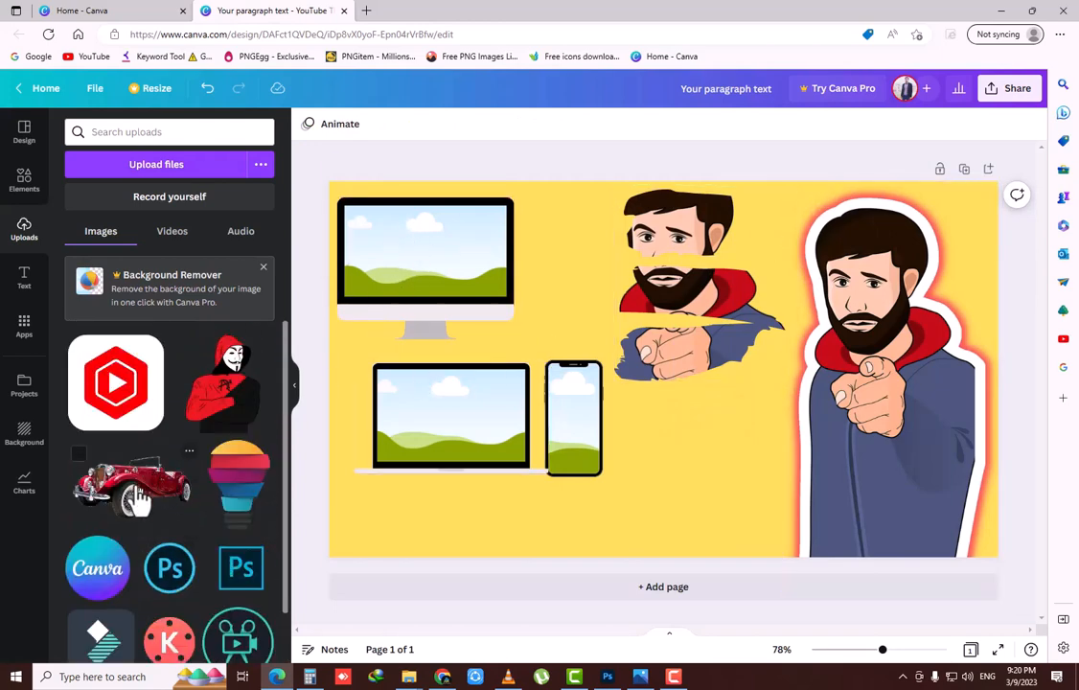
left_click_drag(137, 496, 418, 246)
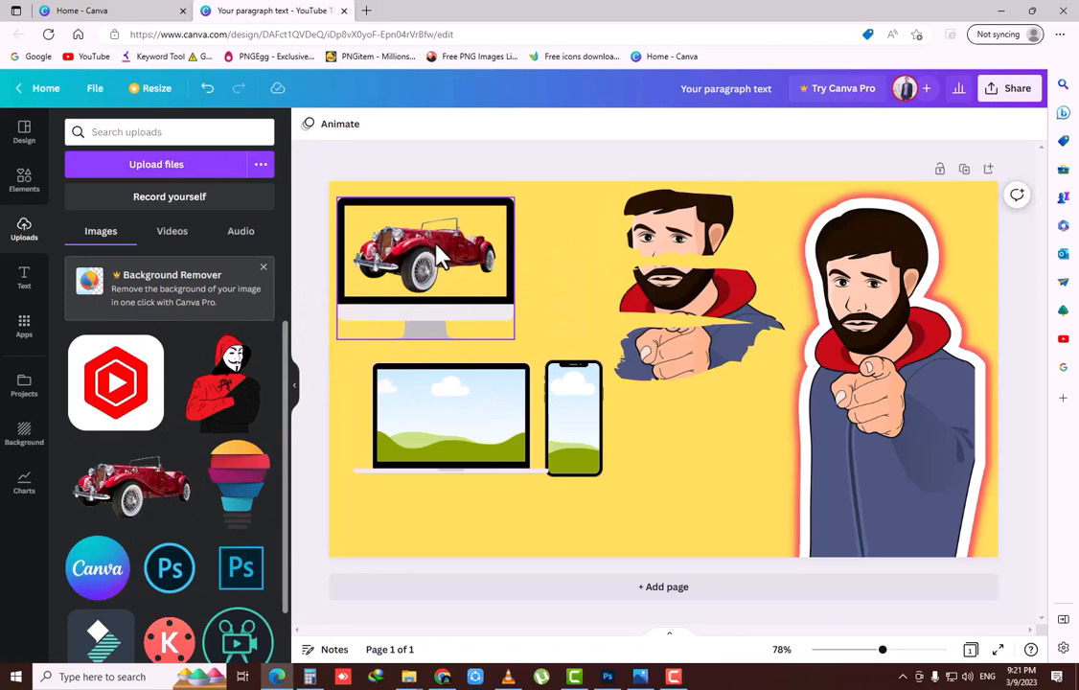
double_click(437, 253)
left_click_drag(510, 195, 535, 181)
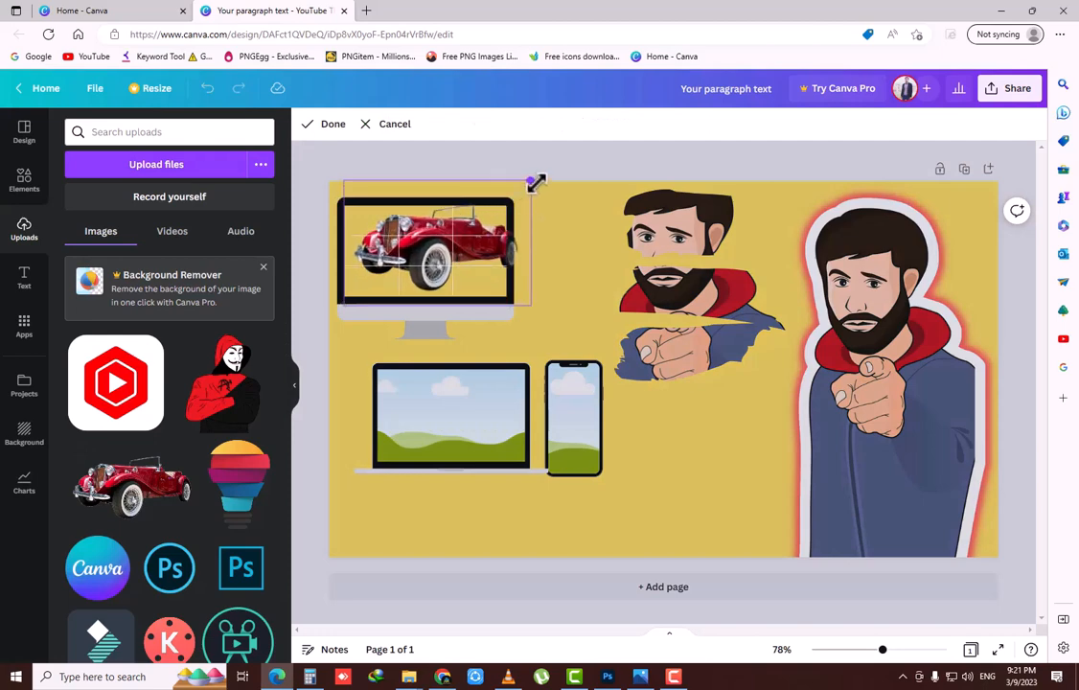
left_click_drag(472, 238, 460, 245)
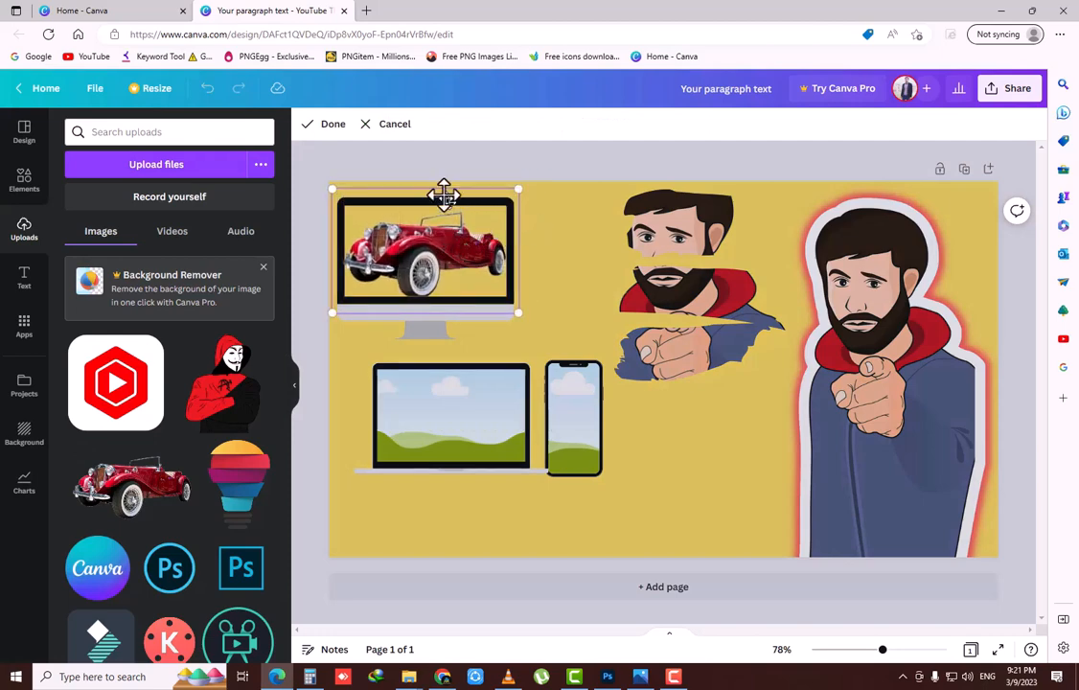
left_click(422, 166)
left_click(422, 166)
left_click(345, 155)
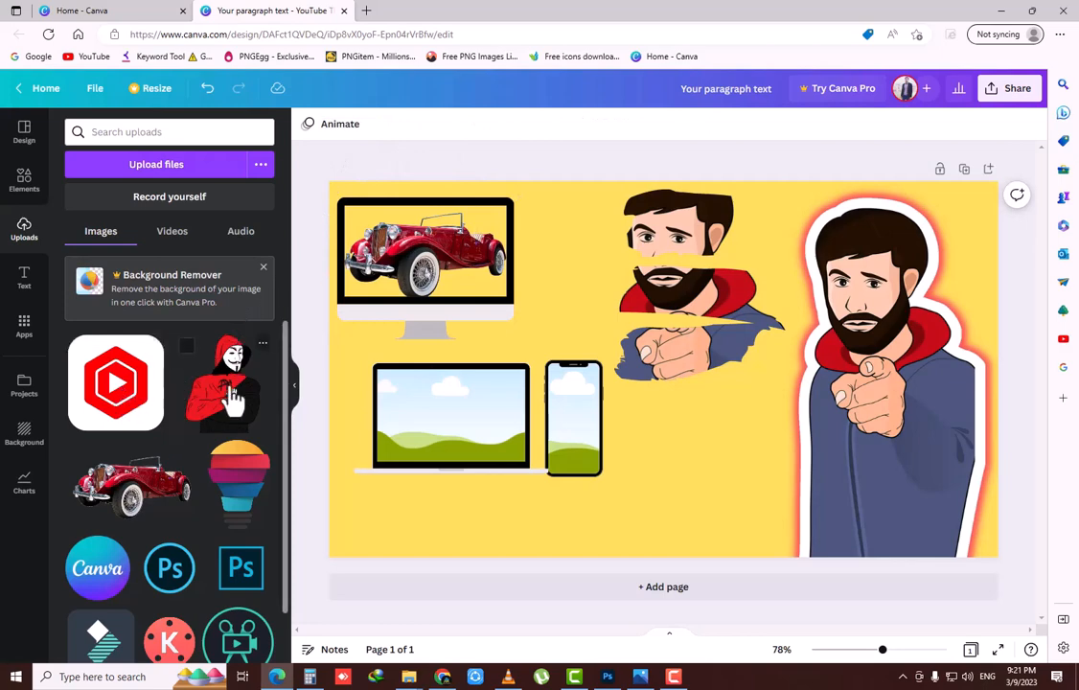
Fill the phone frame with the uploaded picture of the masked figure in a red hood
left_click_drag(220, 388, 575, 407)
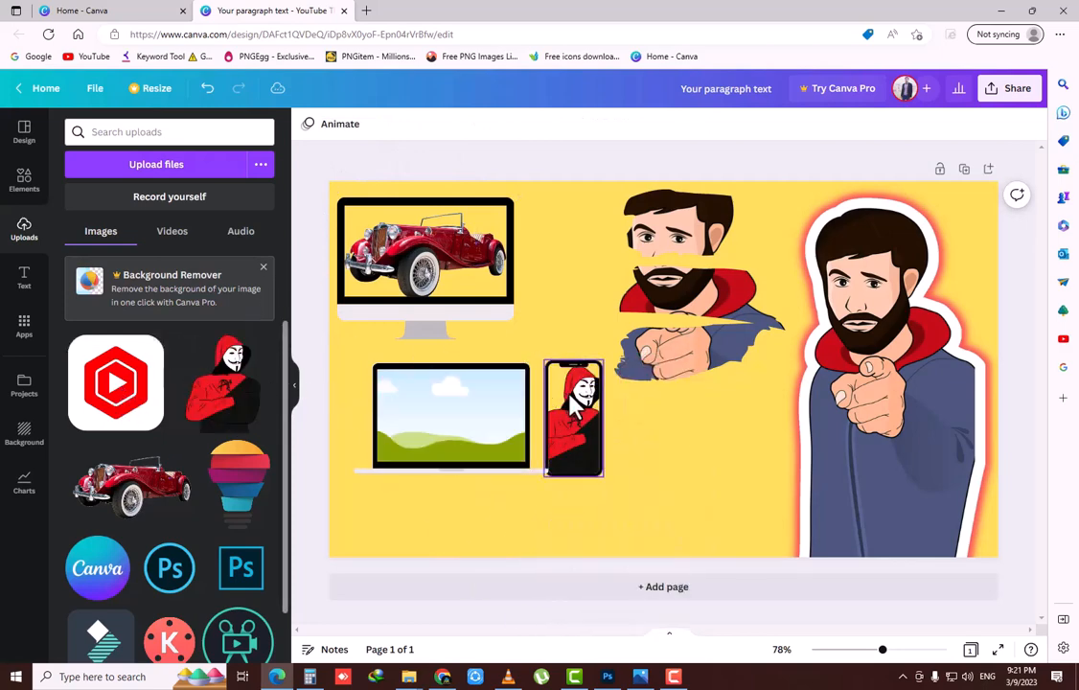
Adjust the size and position of the masked figure's picture inside the phone frame
double_click(580, 402)
left_click_drag(629, 365, 605, 372)
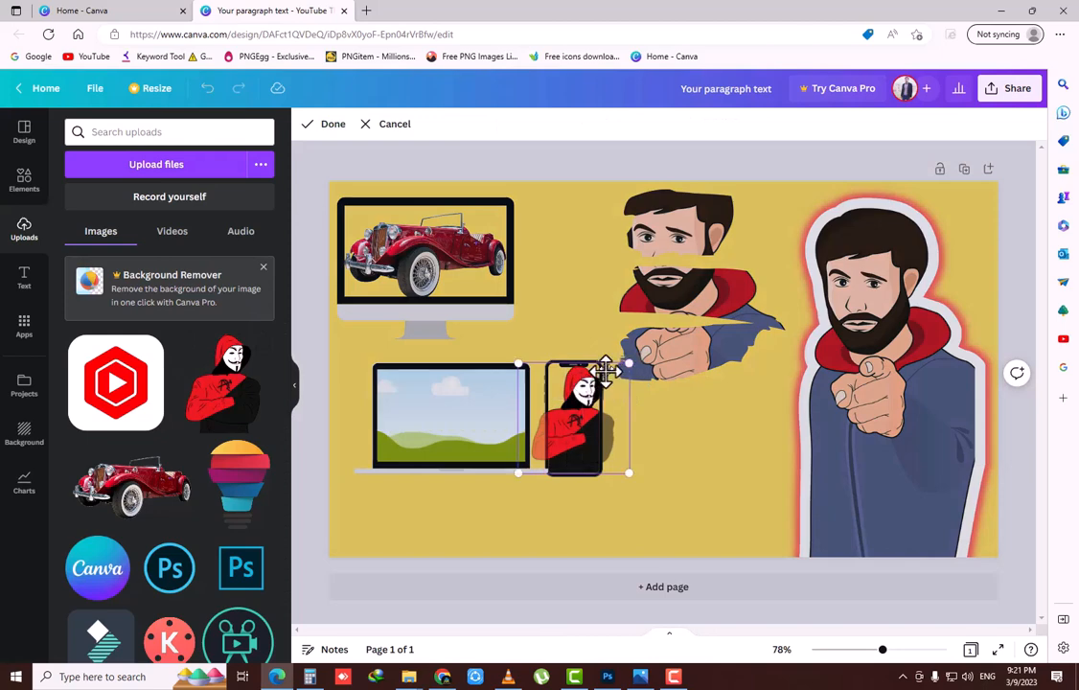
left_click(600, 169)
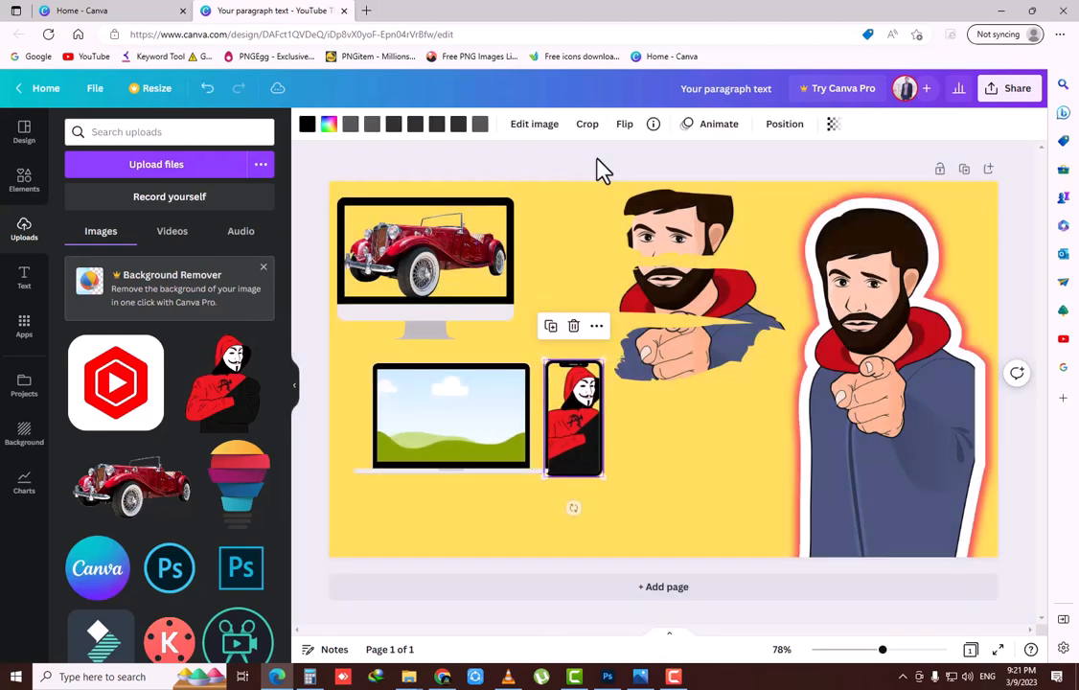
left_click(578, 429)
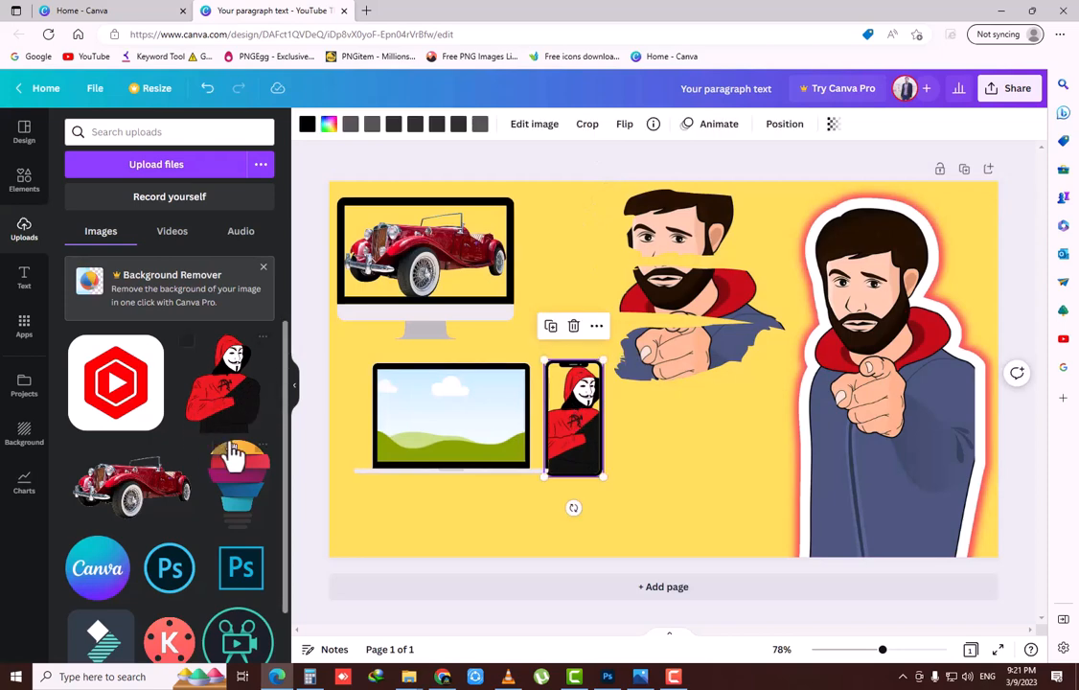
Fill the laptop frame with the uploaded picture of the red vintage car
scroll(230, 458, "down", 2)
scroll(228, 459, "up", 2)
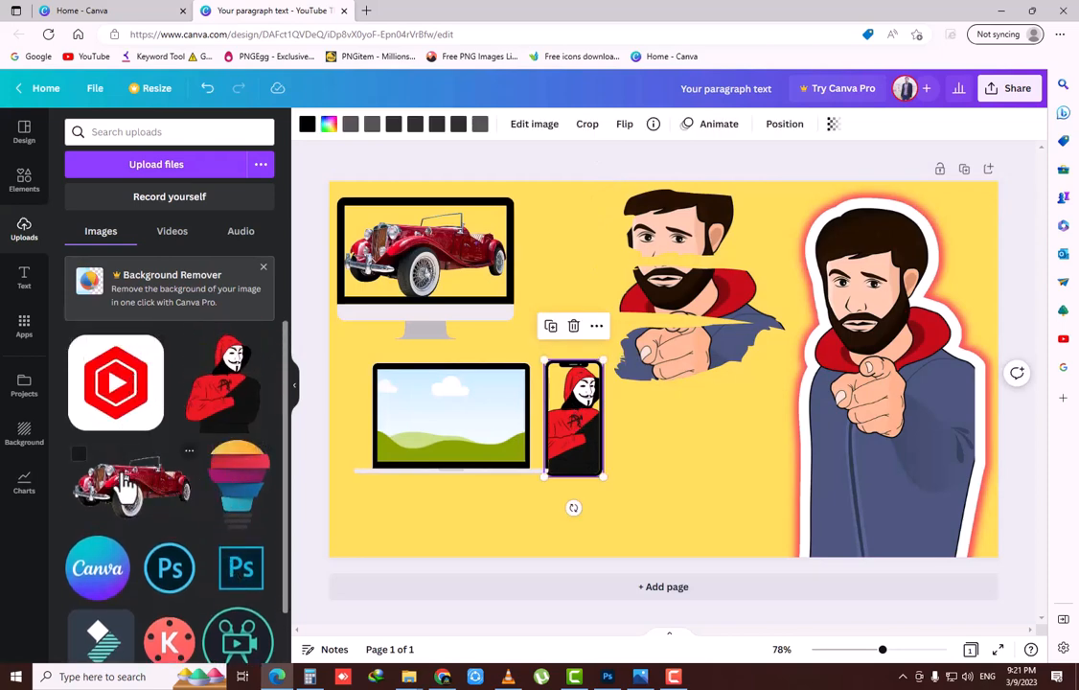
left_click_drag(121, 477, 450, 417)
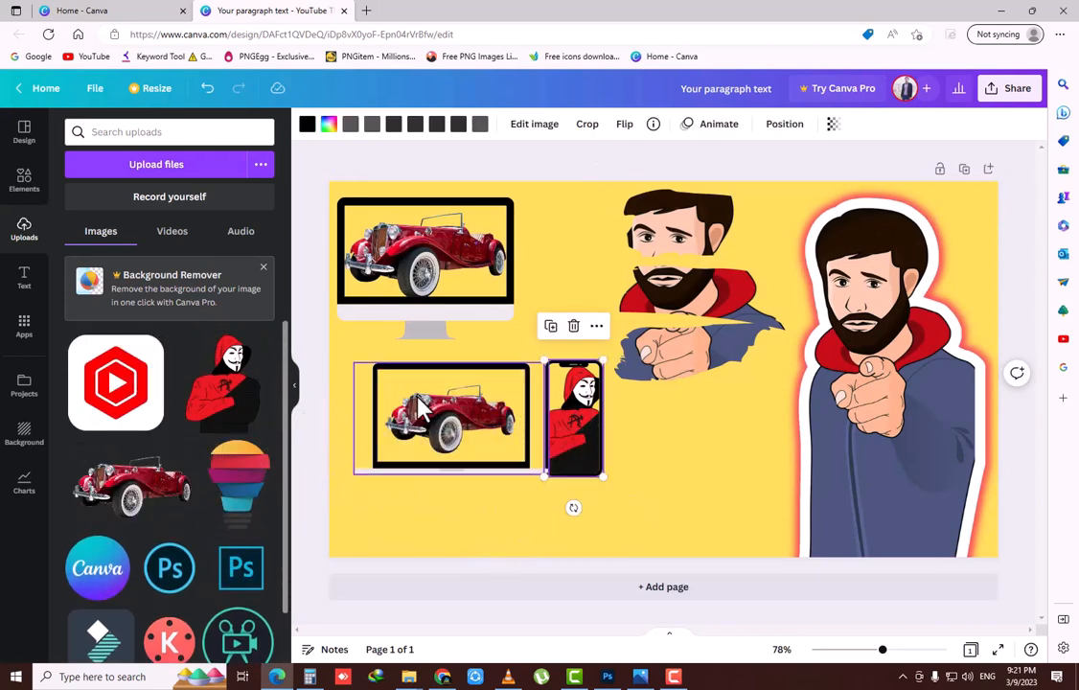
left_click(566, 162)
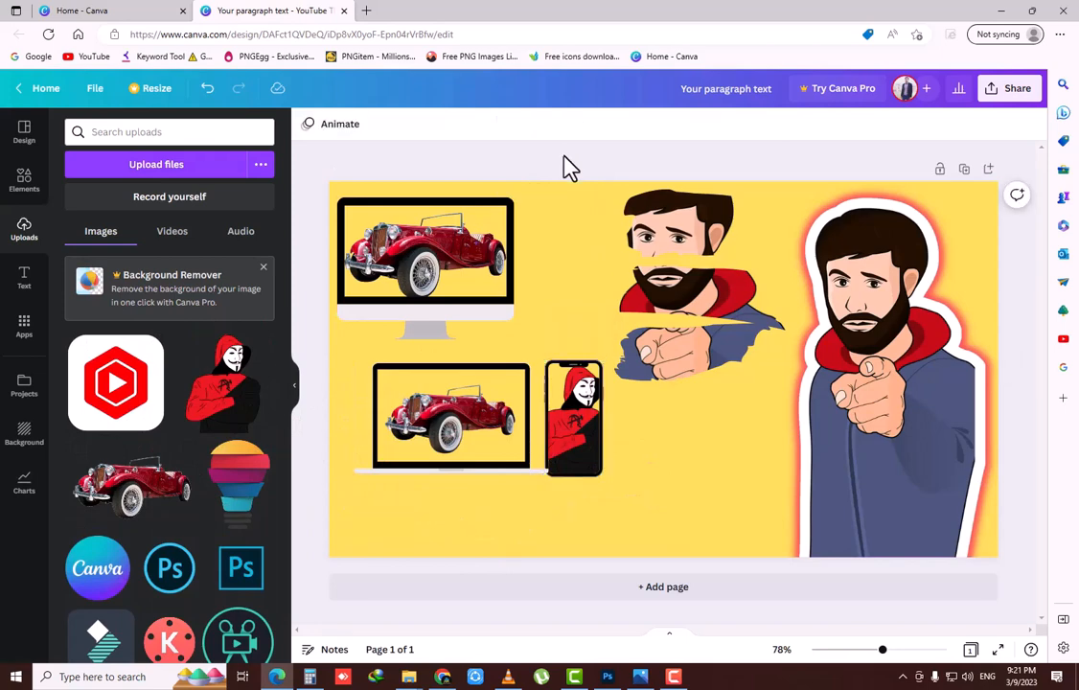
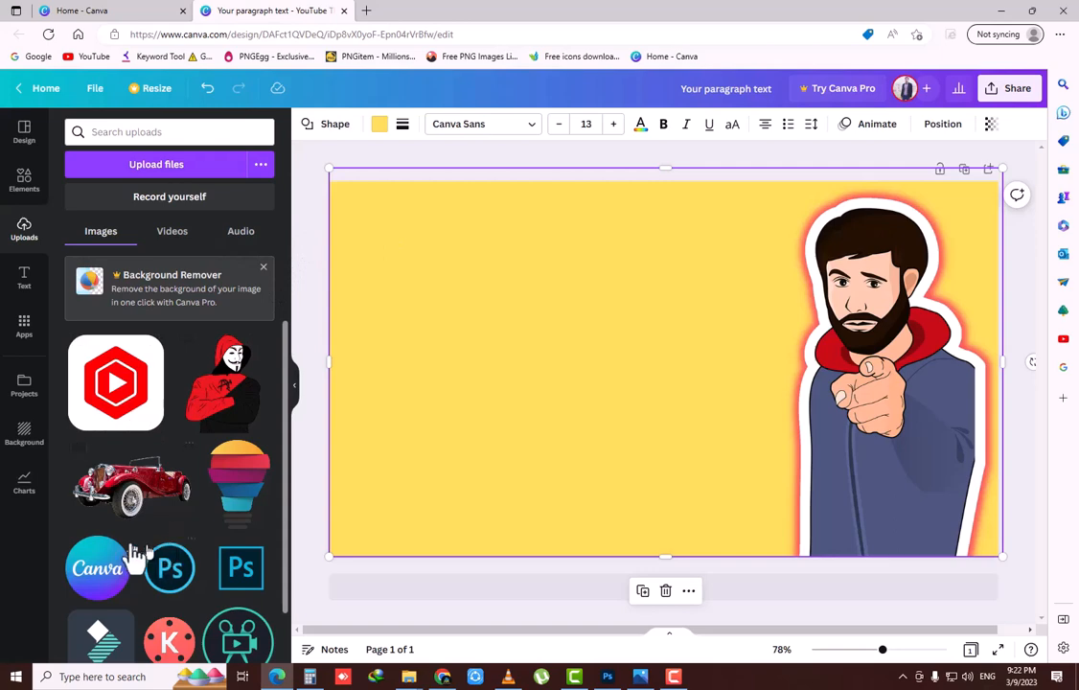
Search the elements library for "amazon logo" and look through all the matching graphics
left_click(117, 132)
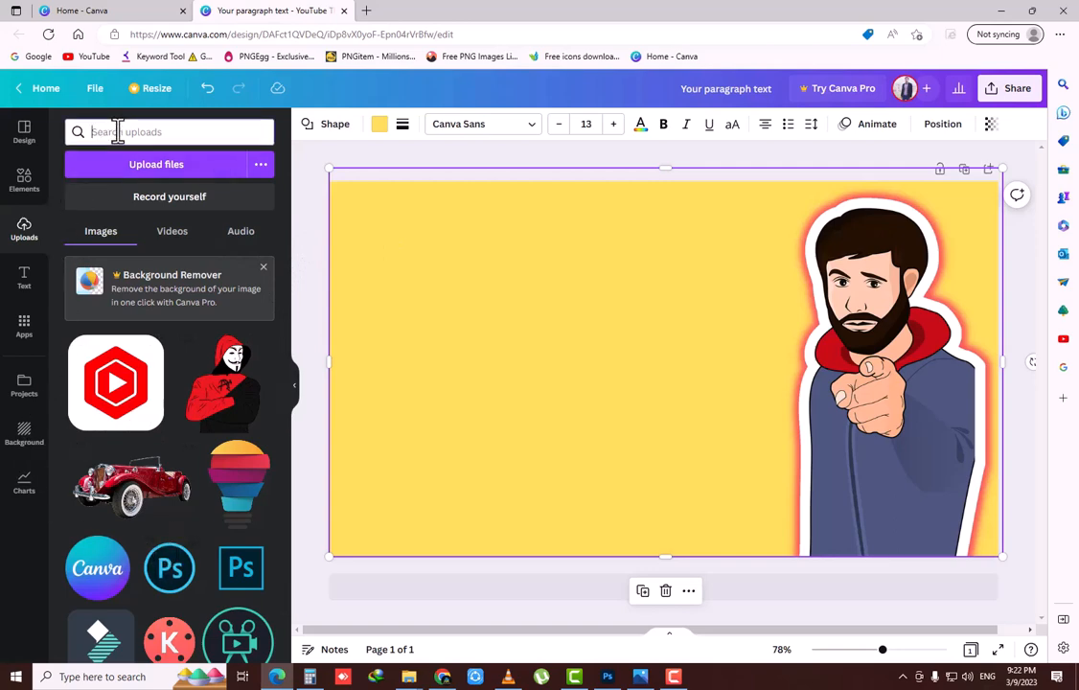
left_click(40, 196)
left_click(148, 142)
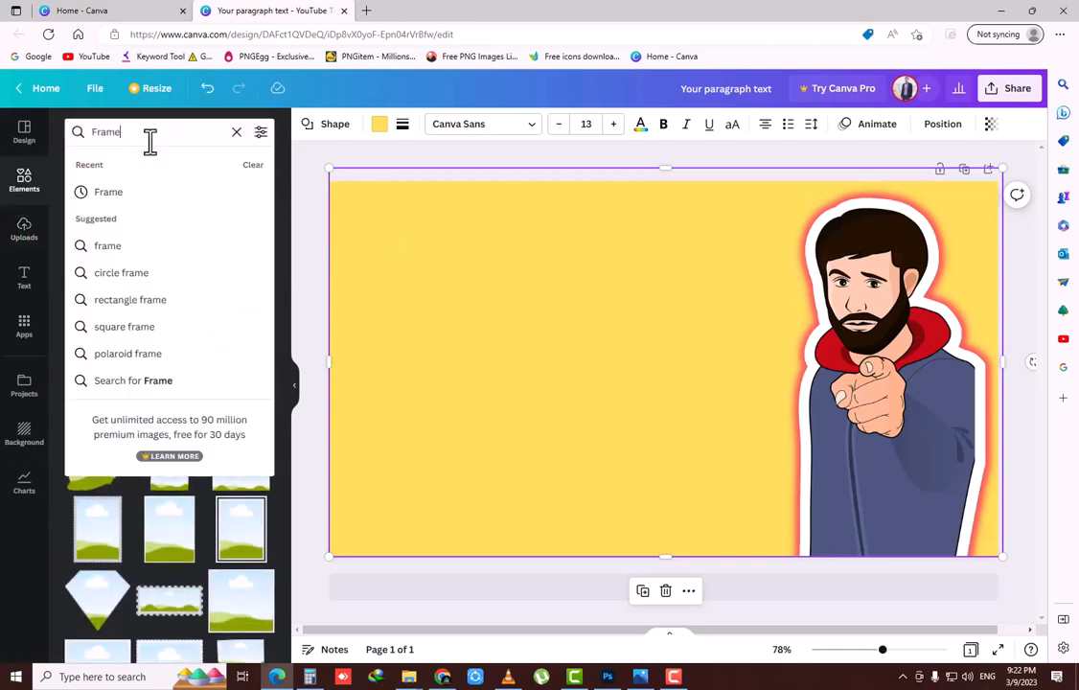
left_click(239, 132)
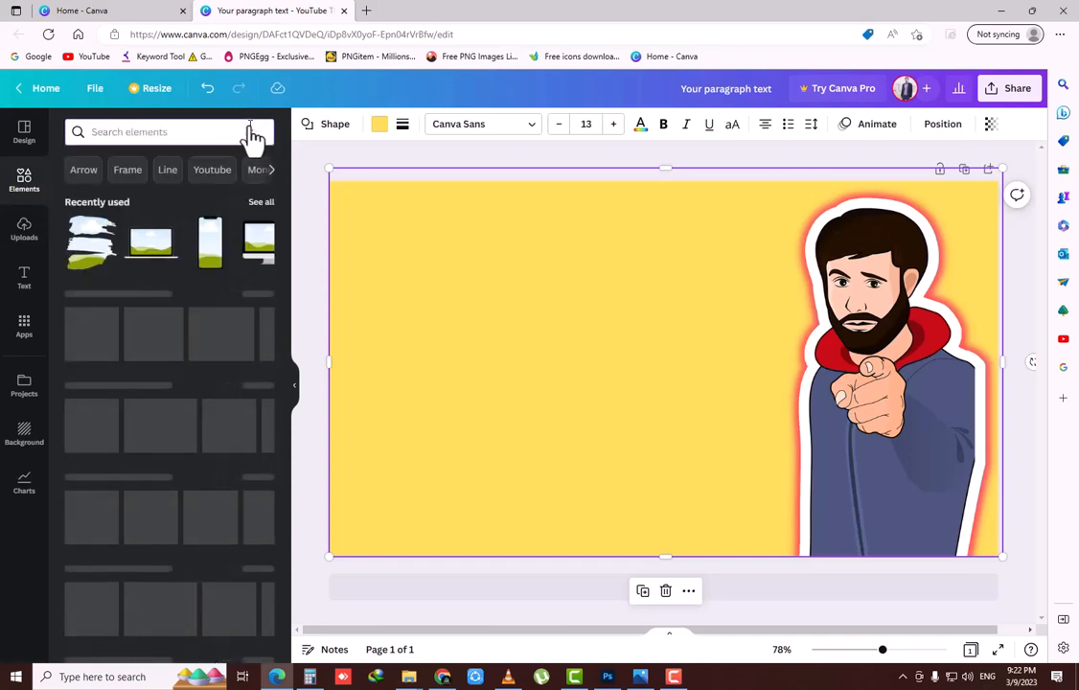
left_click(251, 134)
type("amazon")
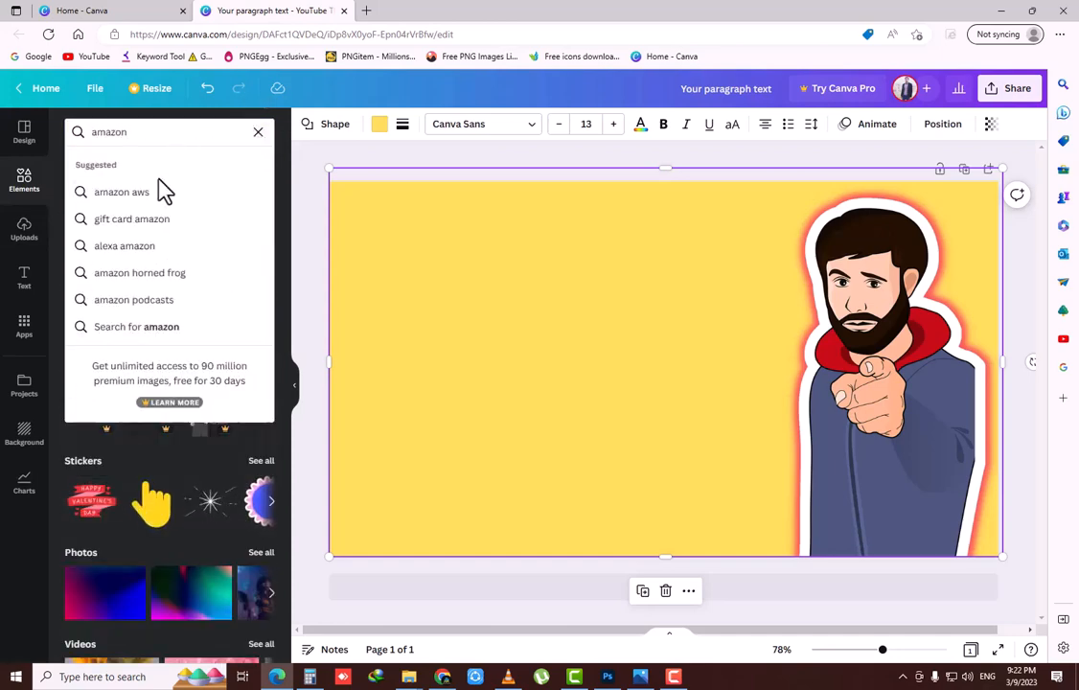
type(" logo")
key("Return")
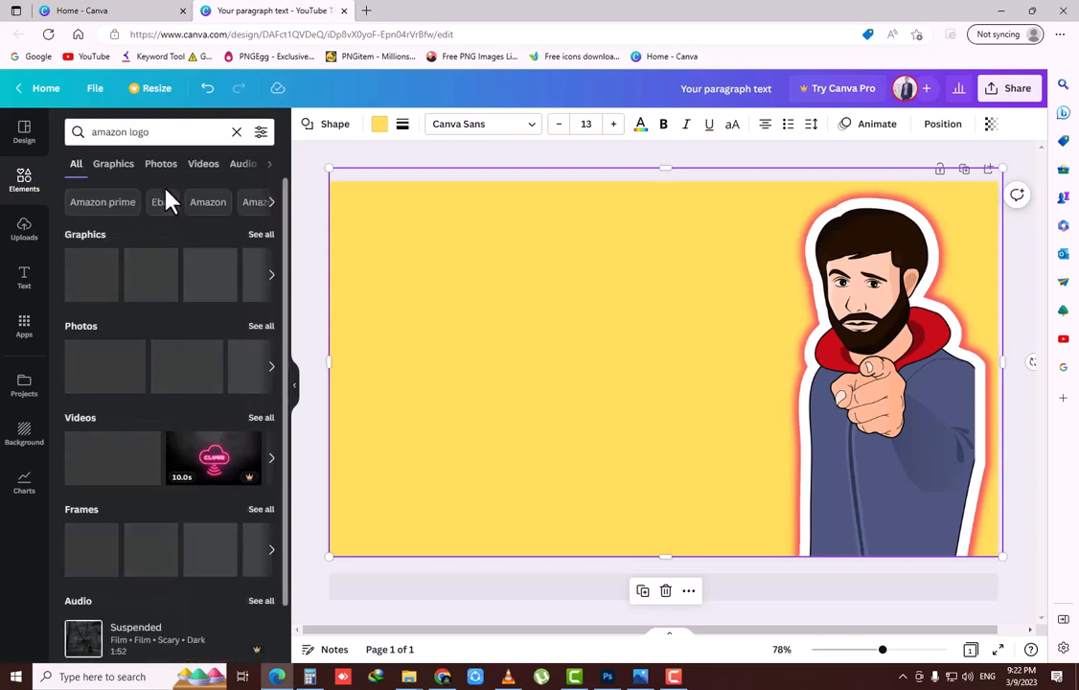
left_click(262, 236)
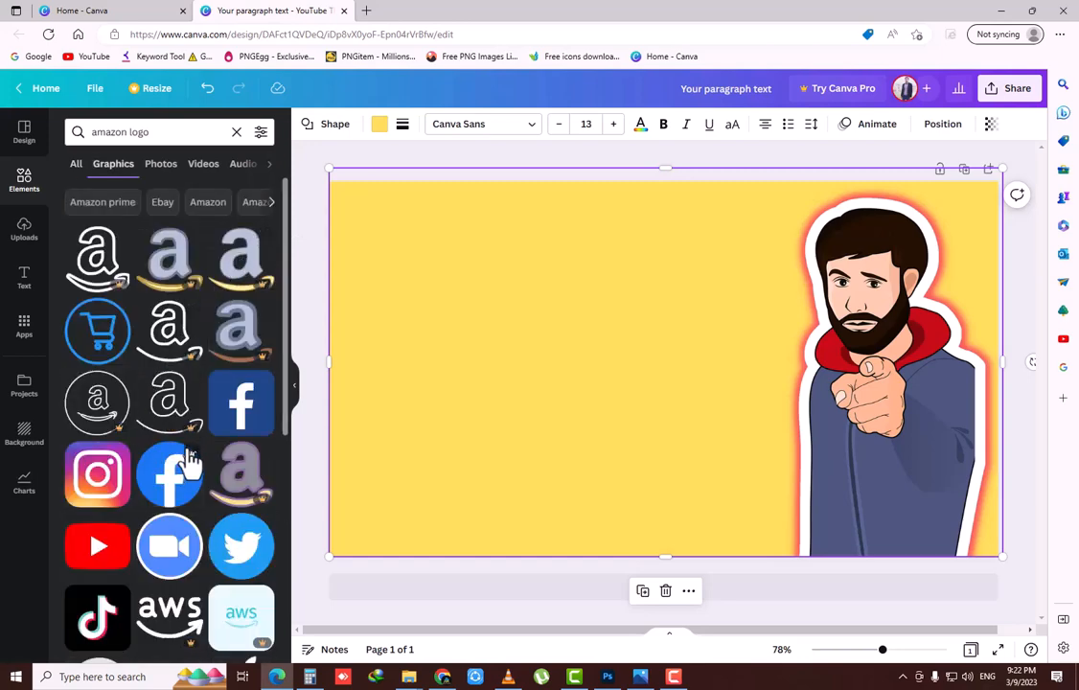
scroll(188, 479, "down", 3)
scroll(188, 534, "up", 3)
Replace the elements search with "youtube"
left_click(237, 131)
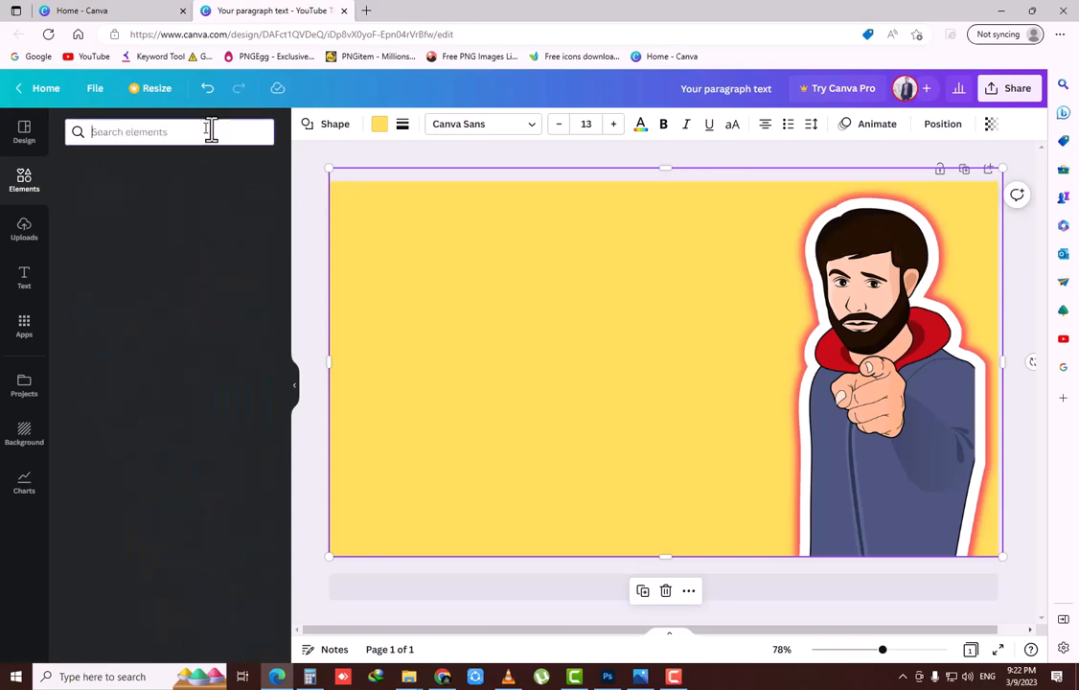
left_click(181, 131)
type("yout")
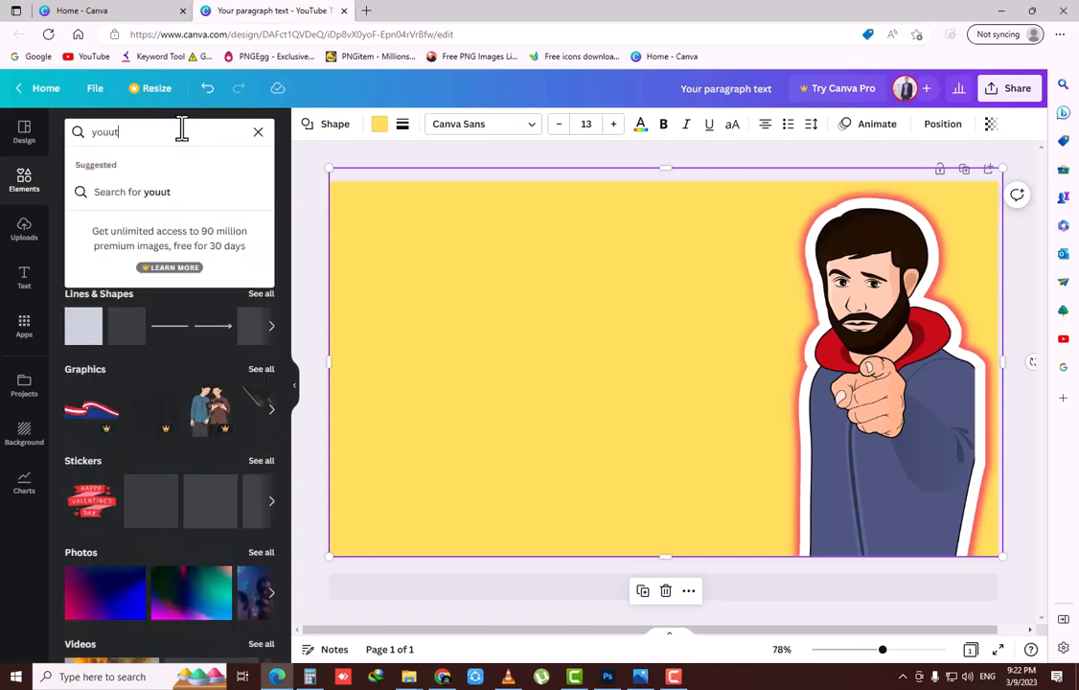
type("ube4")
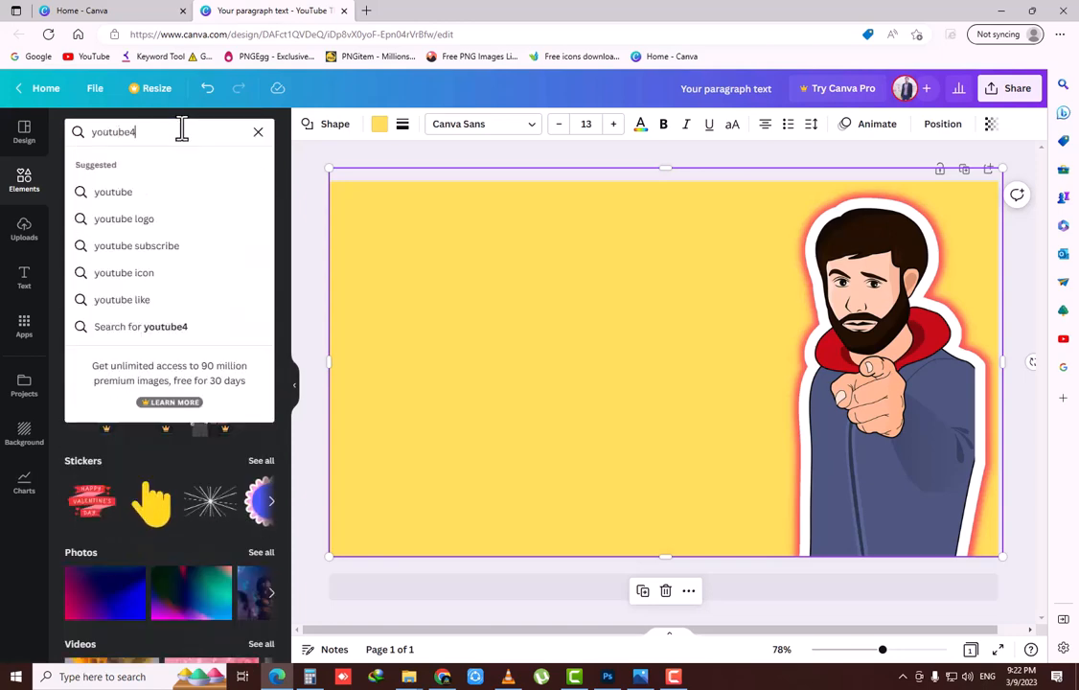
key("BackSpace")
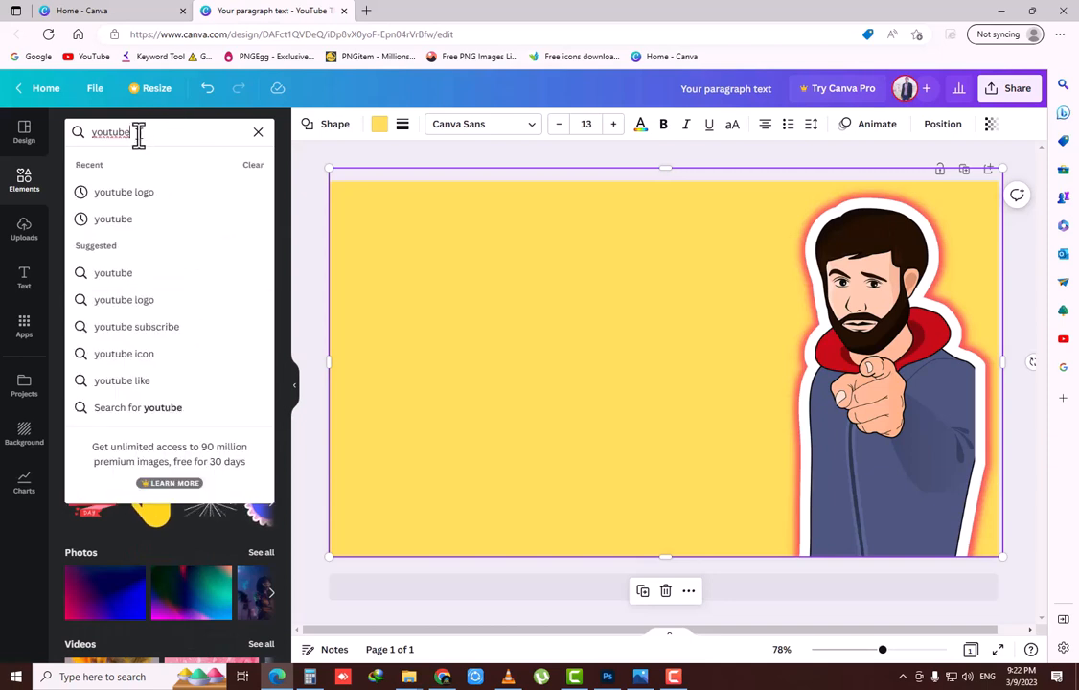
left_click(113, 219)
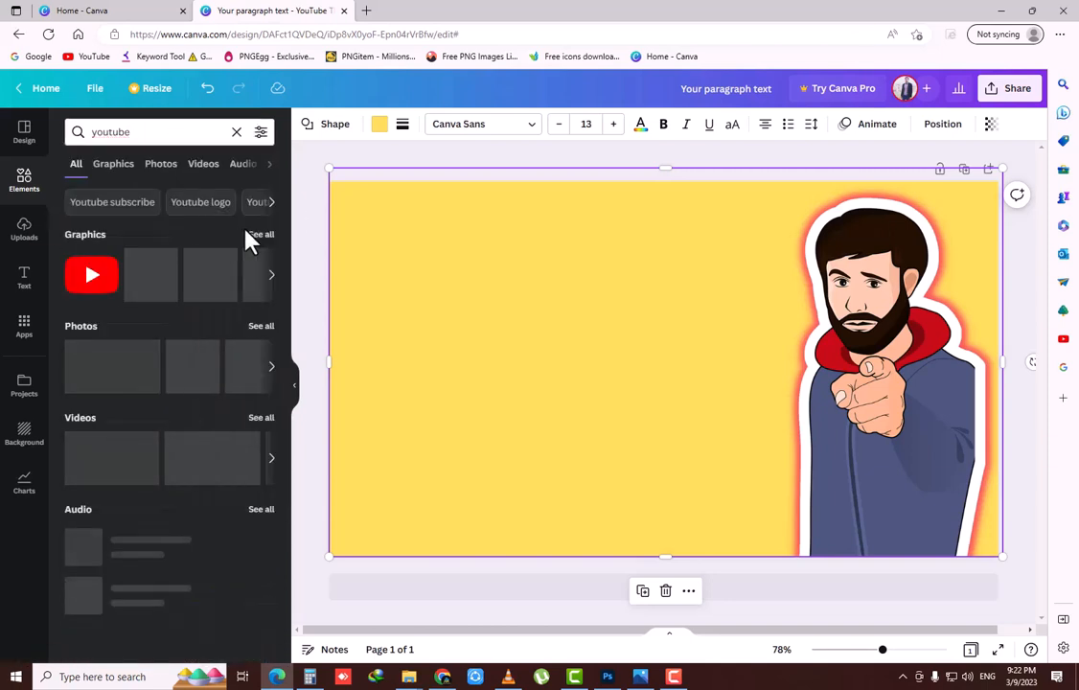
Try out the round white YouTube logo graphic on the yellow background, then remove it
left_click(212, 276)
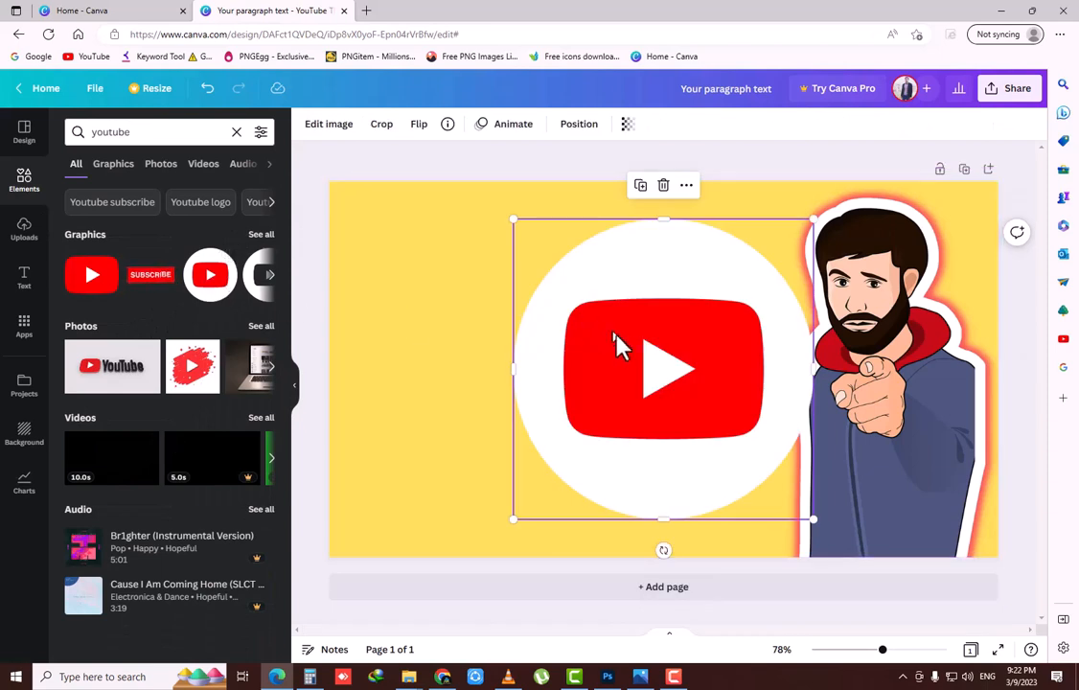
left_click_drag(618, 345, 502, 324)
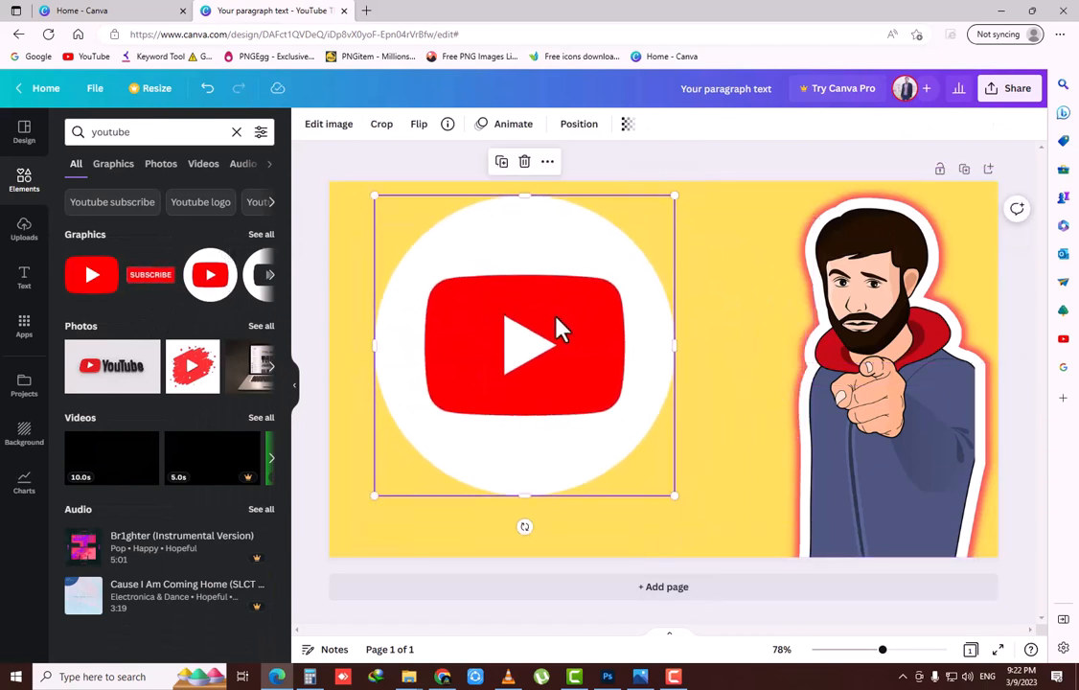
key("Delete")
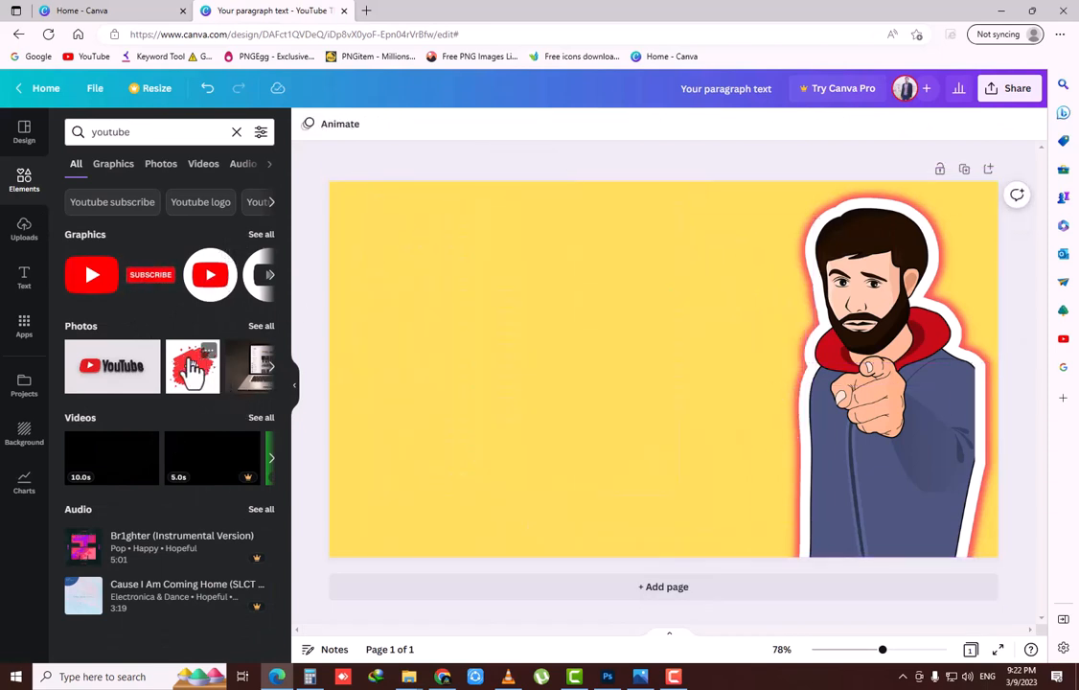
Try out the red brush-stroke play-button photo at a reduced size, then delete it and show all YouTube graphics
left_click(192, 369)
left_click_drag(624, 344, 517, 345)
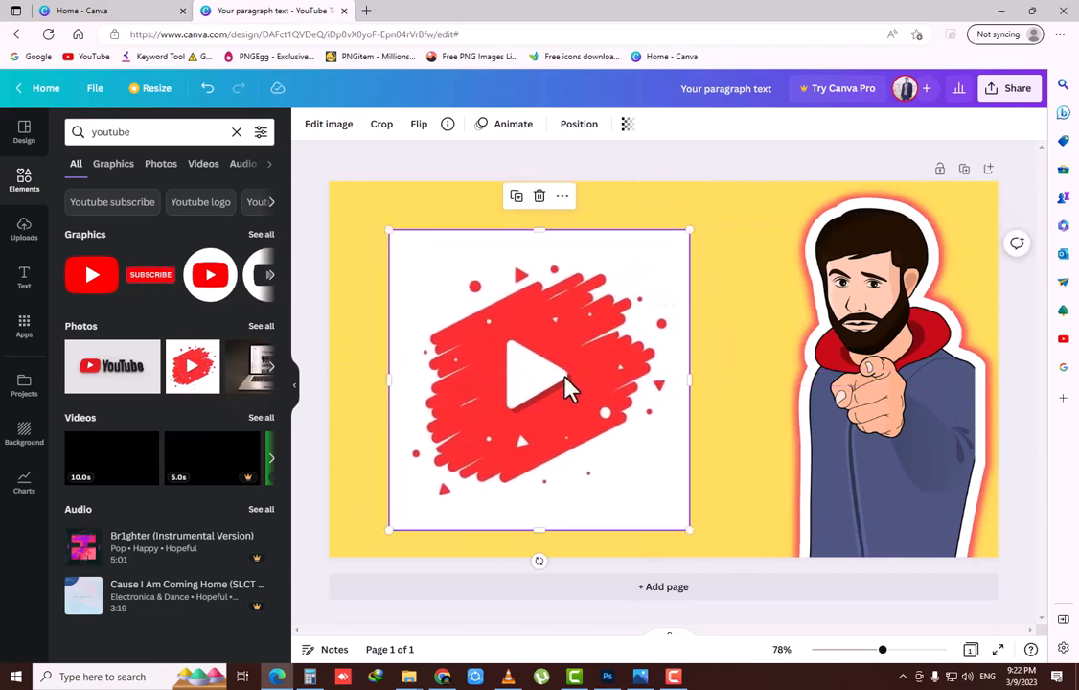
left_click_drag(565, 388, 575, 339)
left_click_drag(696, 183, 606, 295)
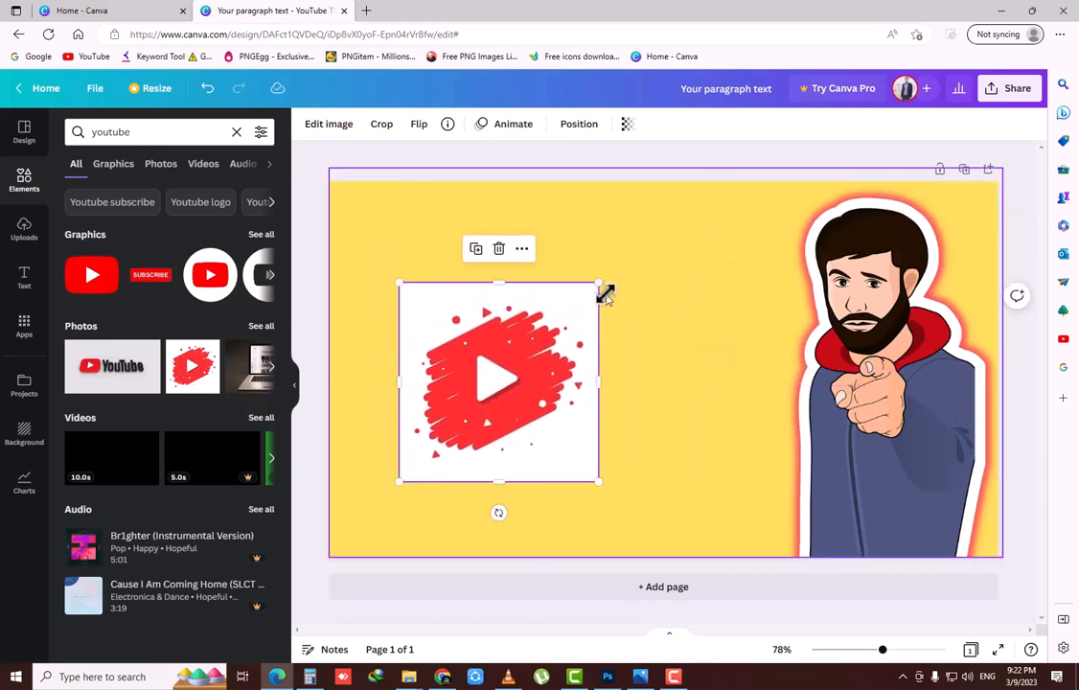
key("Delete")
left_click(260, 236)
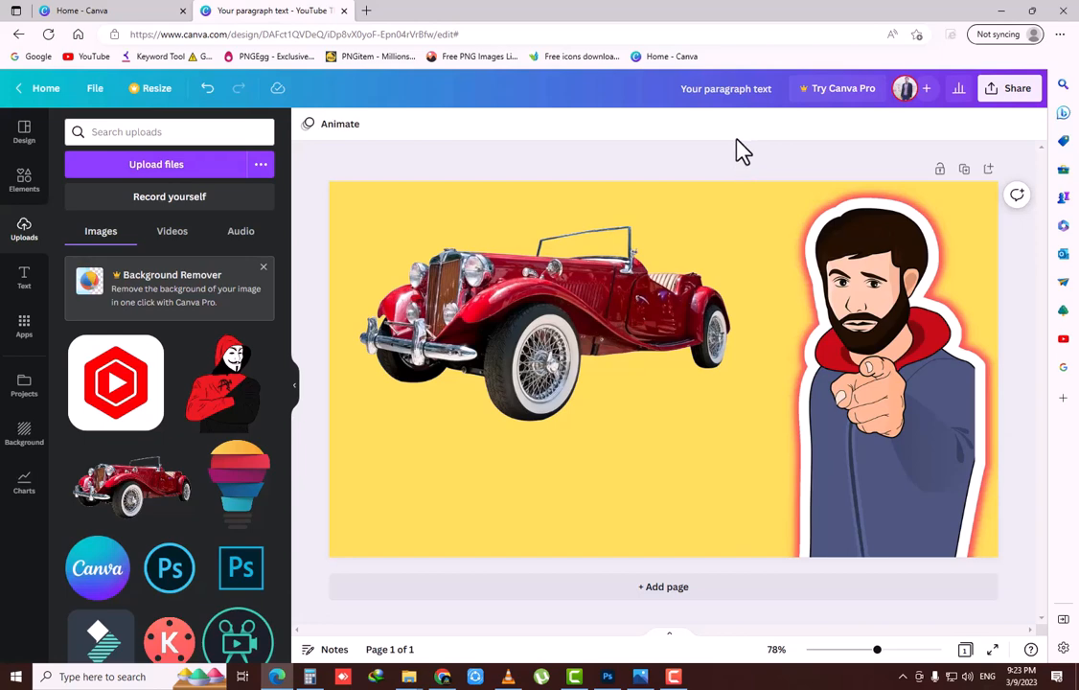
Generate a template link for the thumbnail design and copy it
left_click(1001, 96)
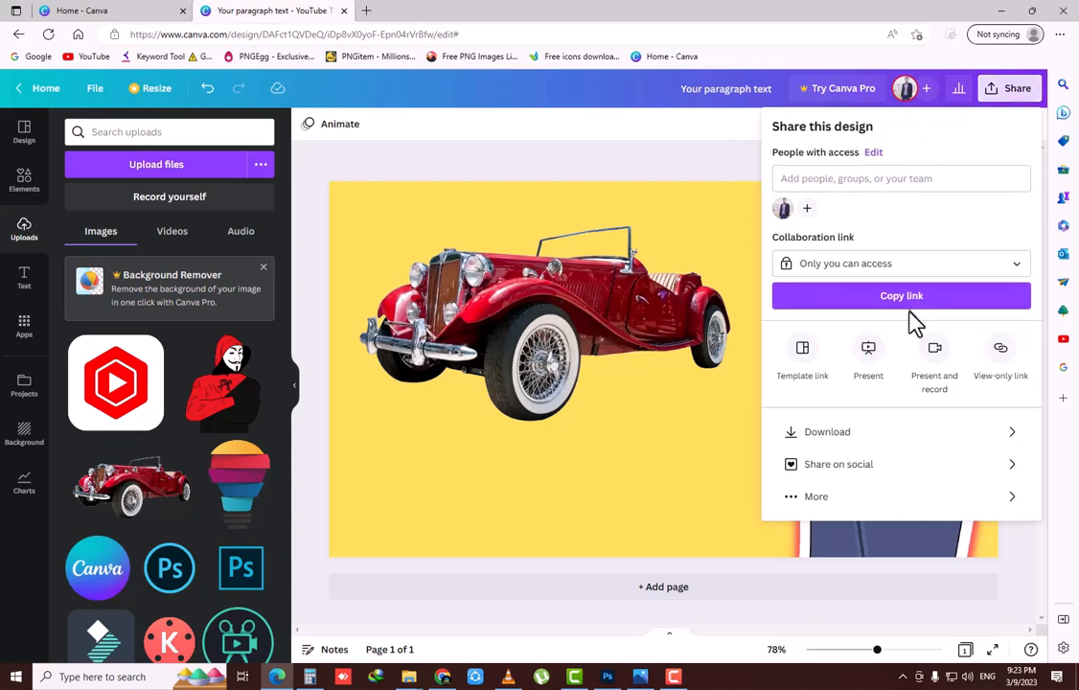
left_click(803, 354)
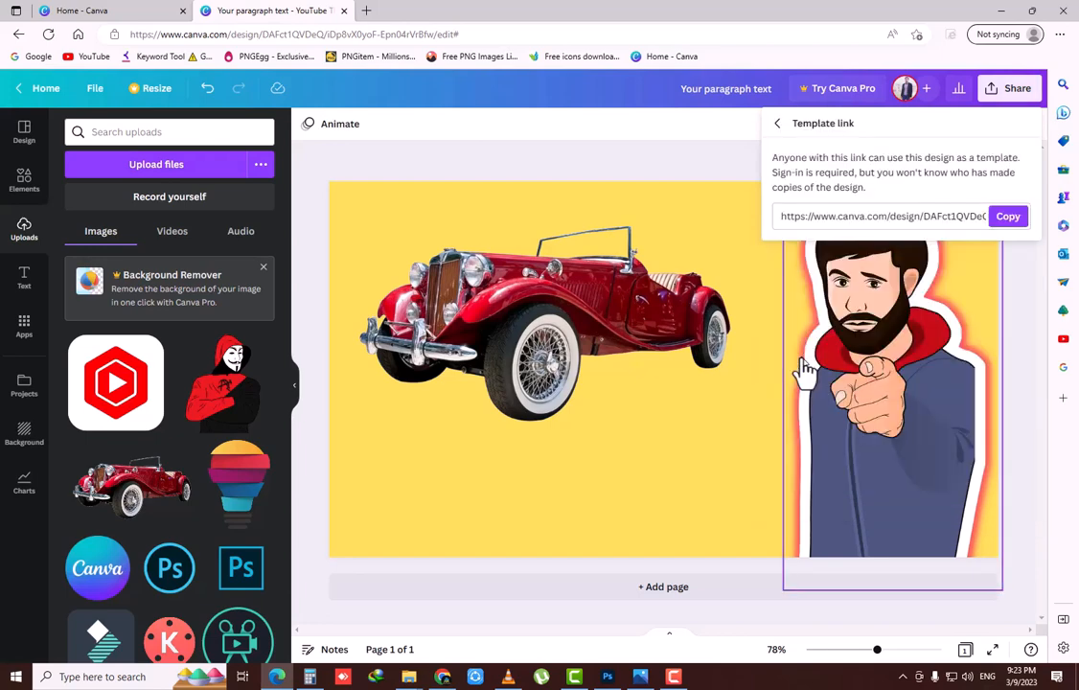
left_click(1006, 219)
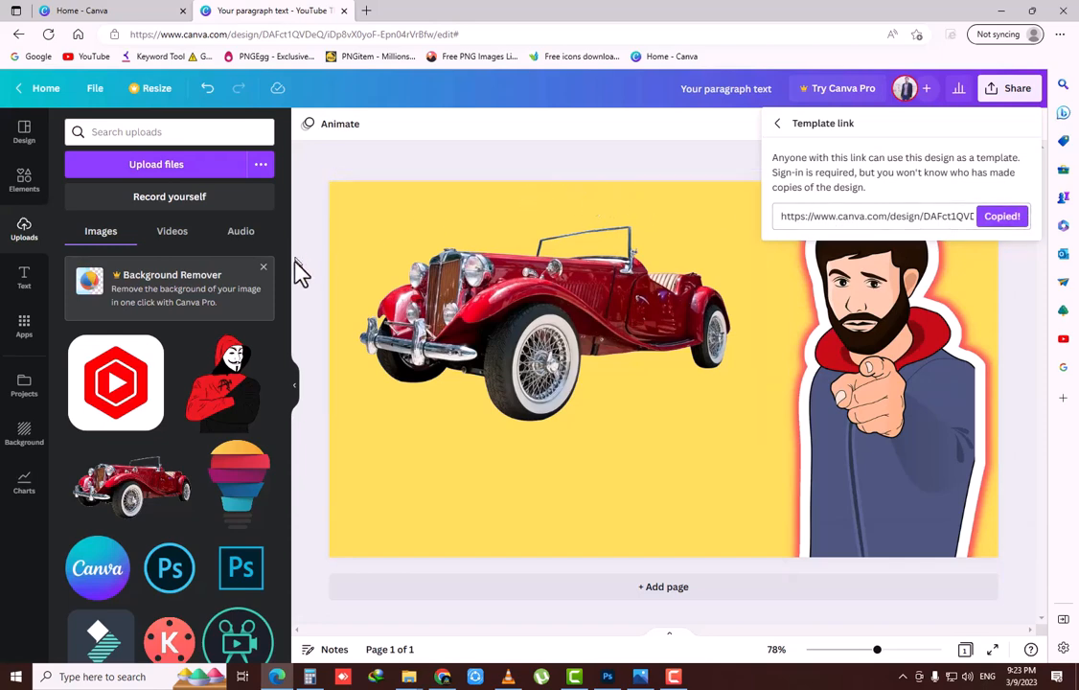
left_click(496, 179)
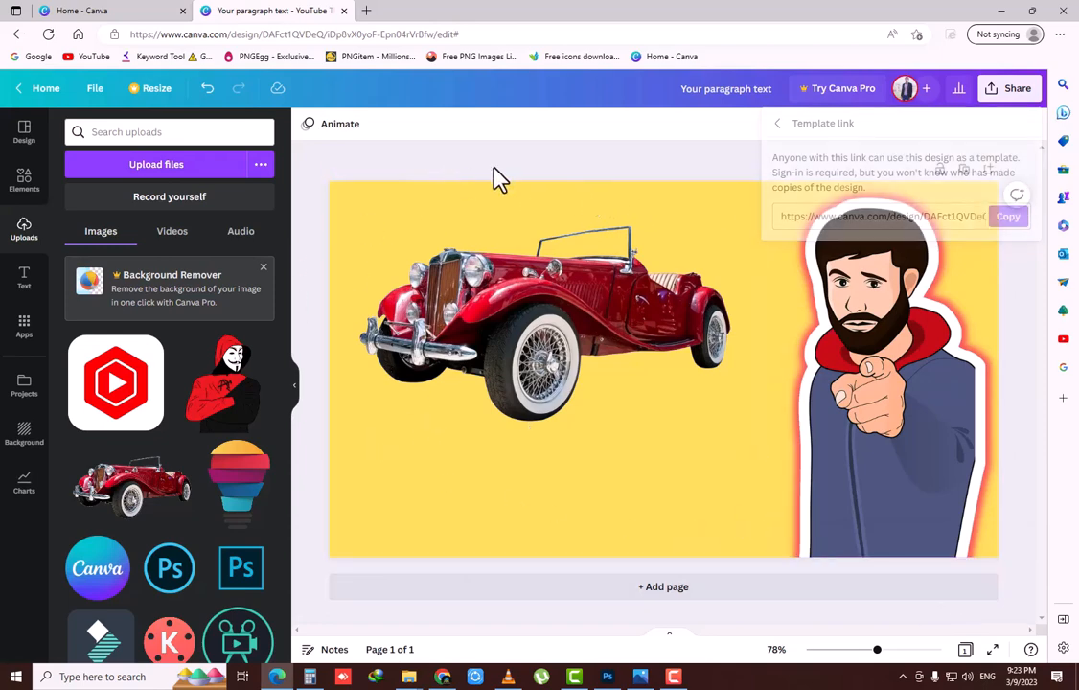
Open the copied template link in a new browser tab and use the template to create an editable copy
left_click(366, 11)
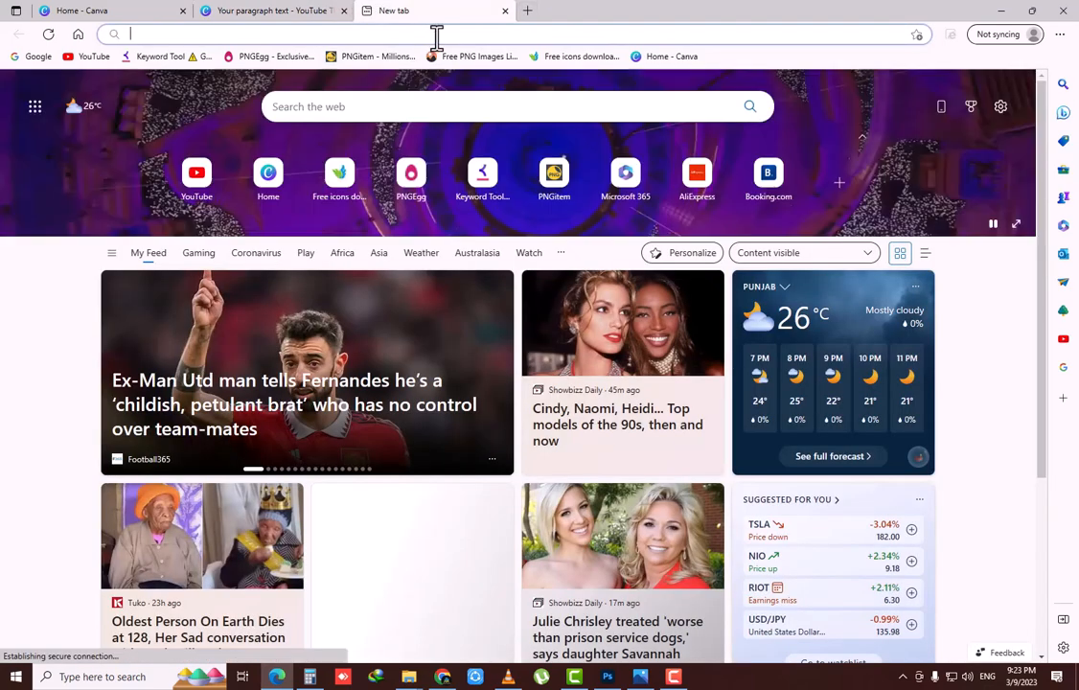
key("ctrl+v")
key("Return")
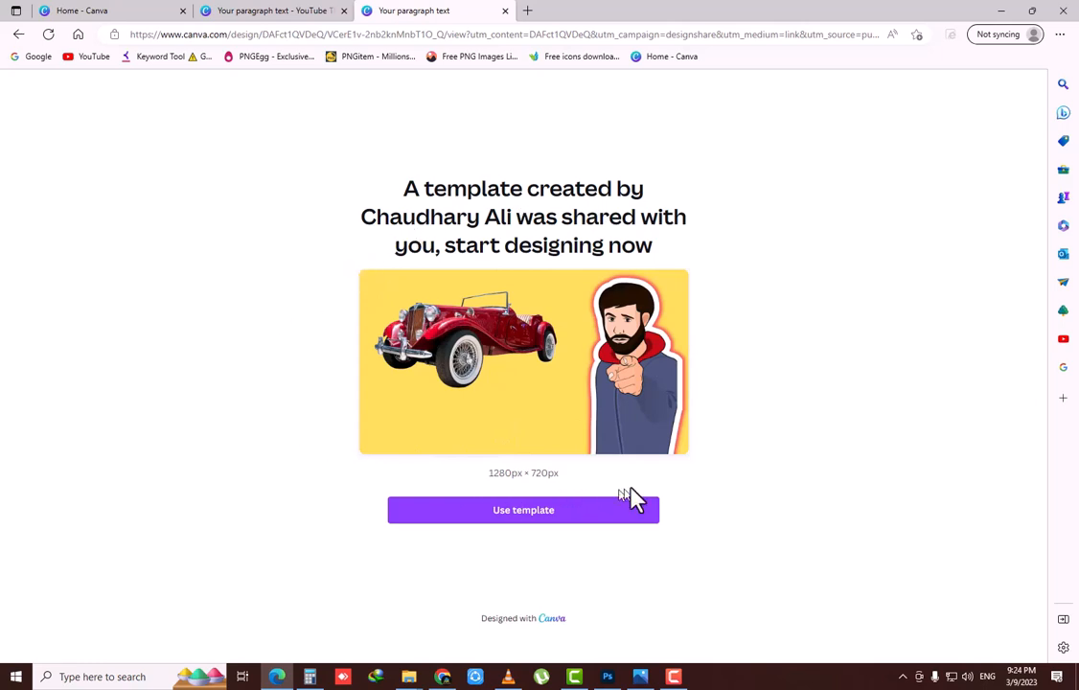
left_click(556, 515)
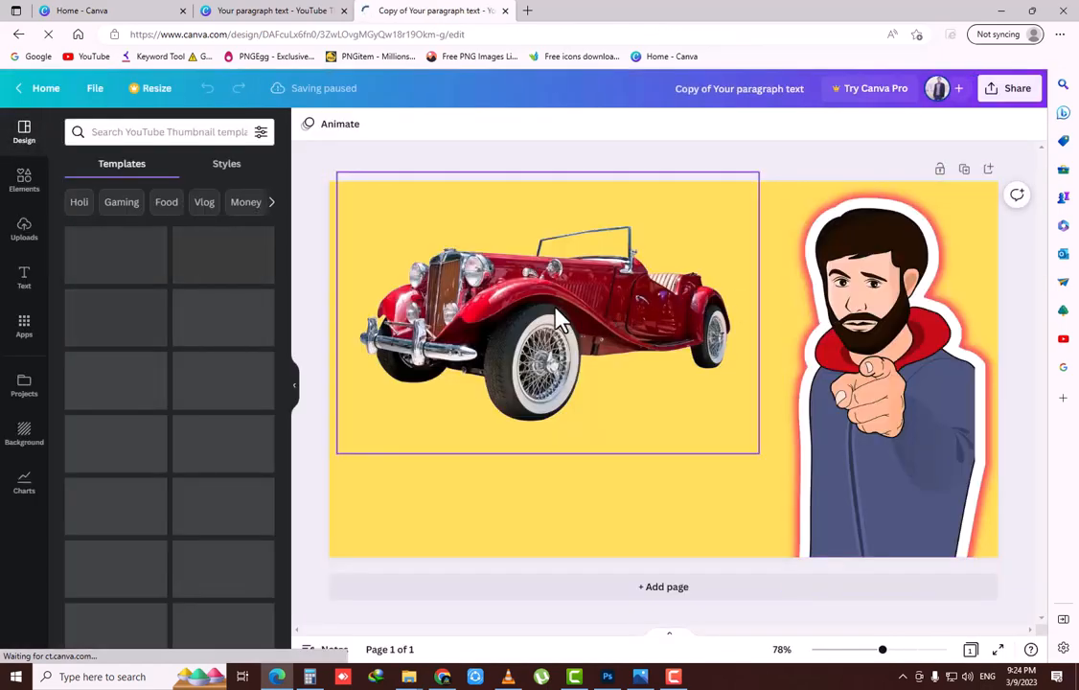
Move the red vintage car to the upper-left area of the copied design
left_click_drag(559, 316, 668, 272)
left_click_drag(526, 343, 547, 318)
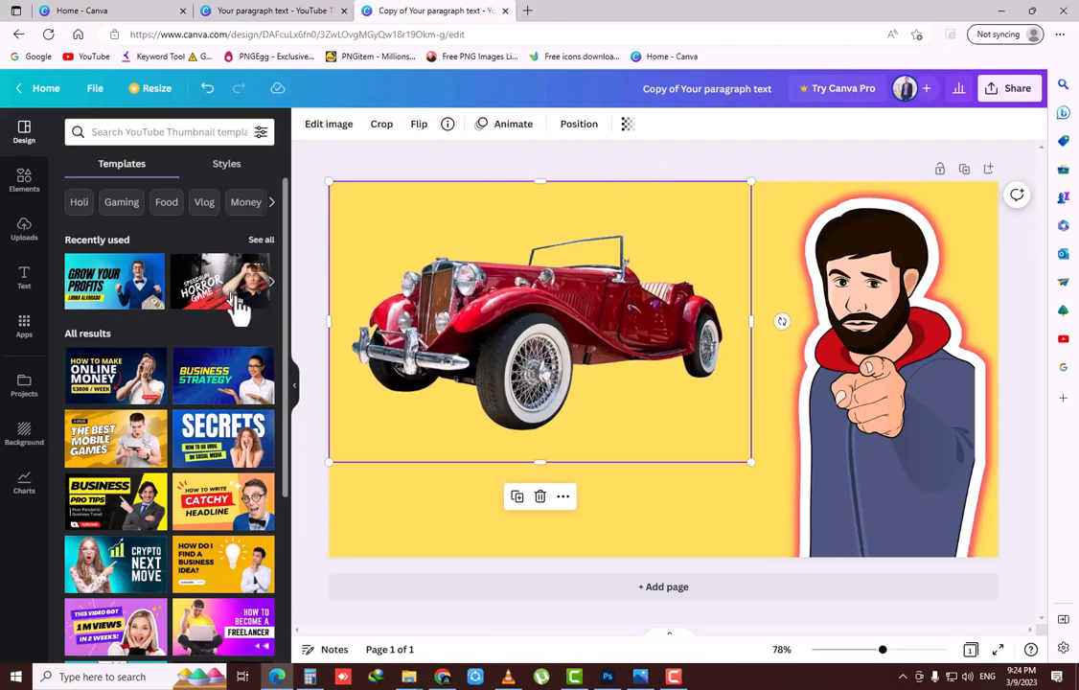
left_click_drag(498, 354, 472, 313)
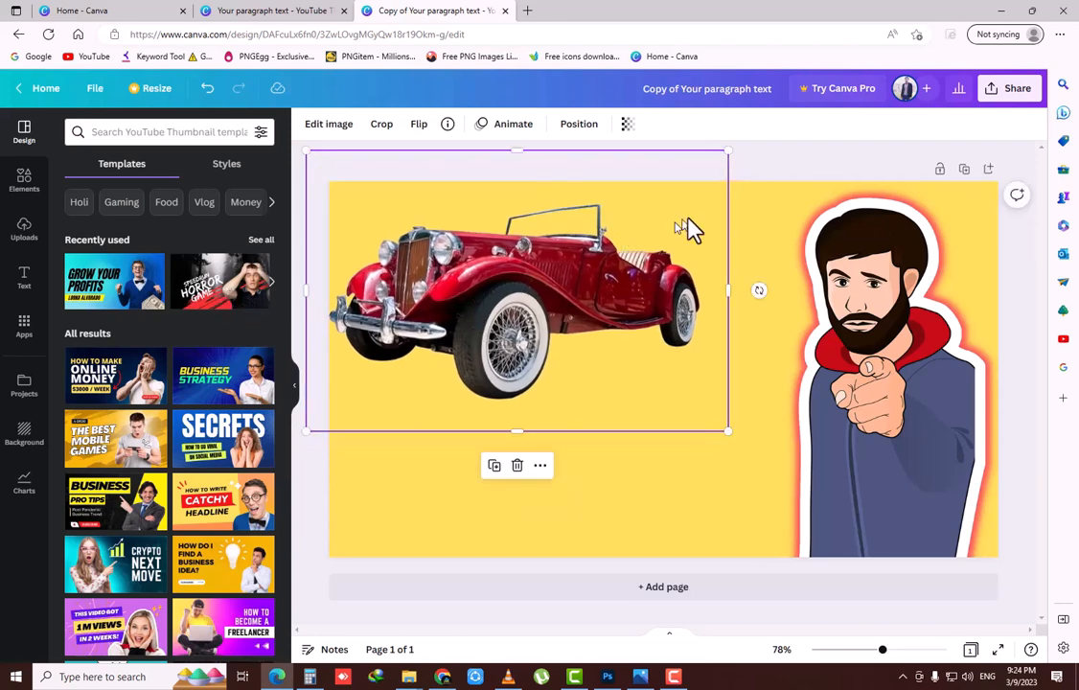
left_click(751, 168)
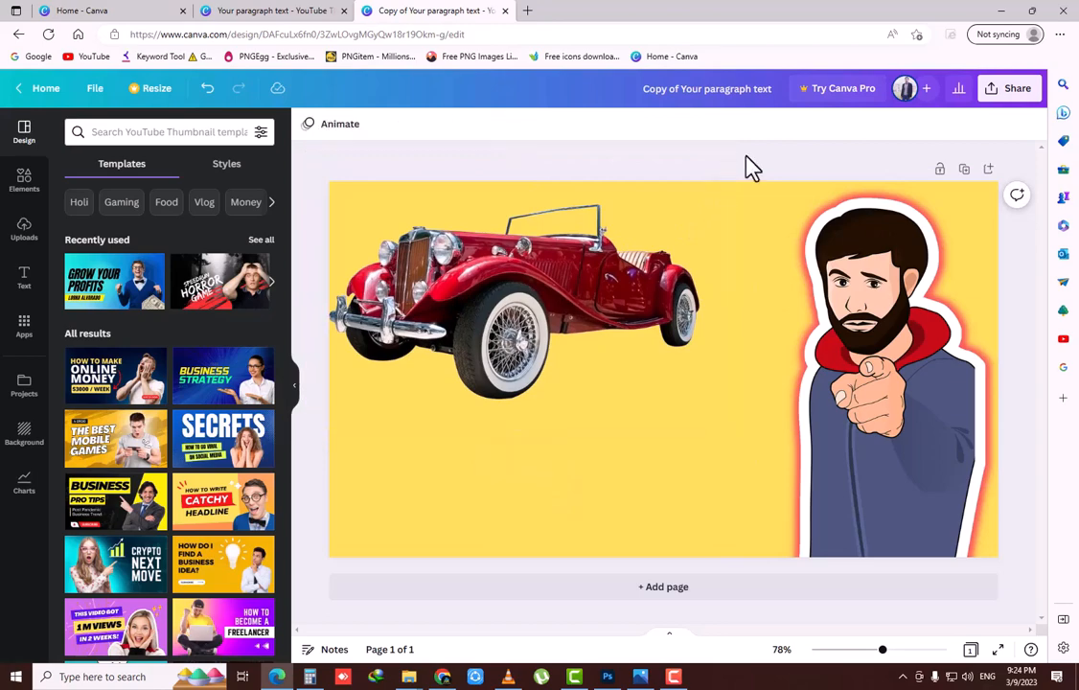